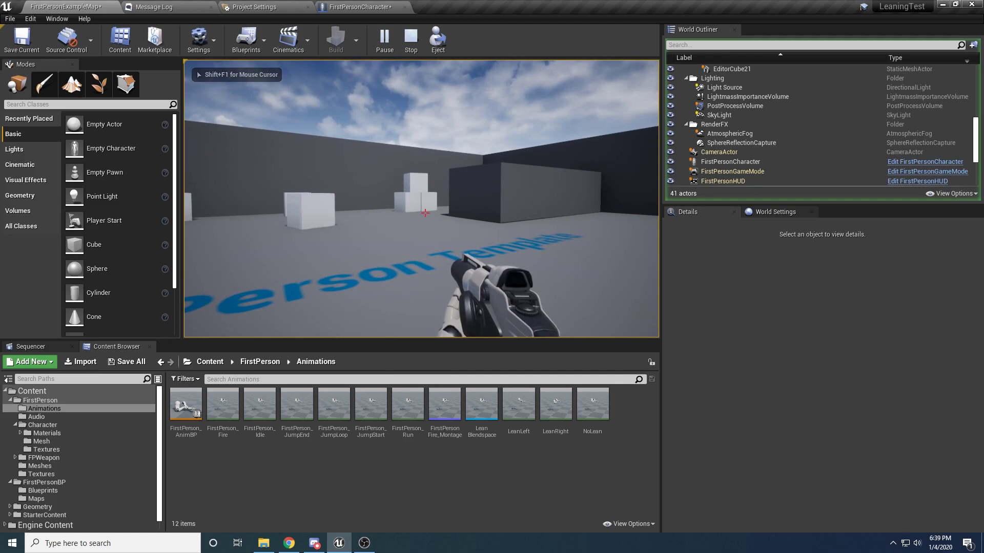
- Play-test leaning to the right and left in the open arena, firing the weapon and walking toward the large dark block
{"action": "key", "text": "e"}
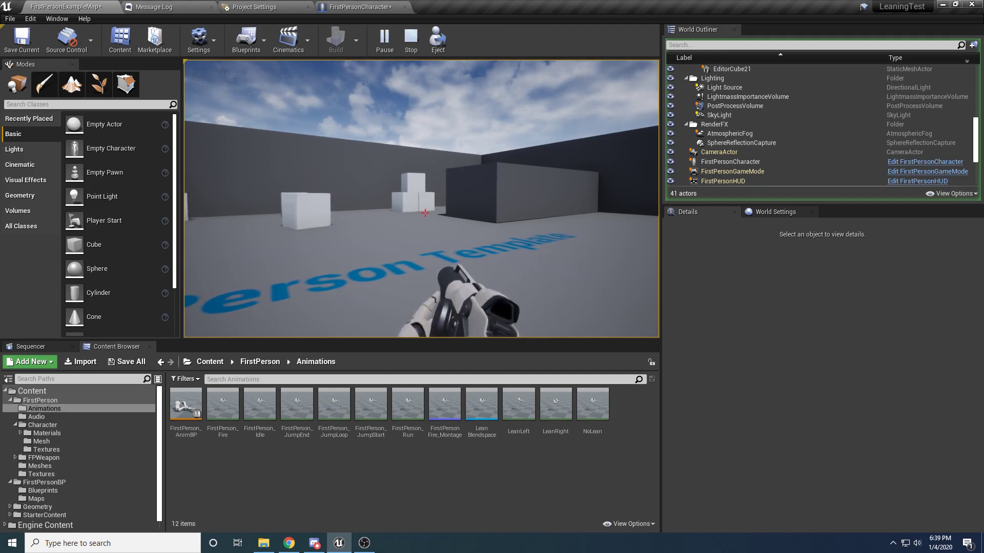
{"action": "left_click", "coordinate": [425, 213]}
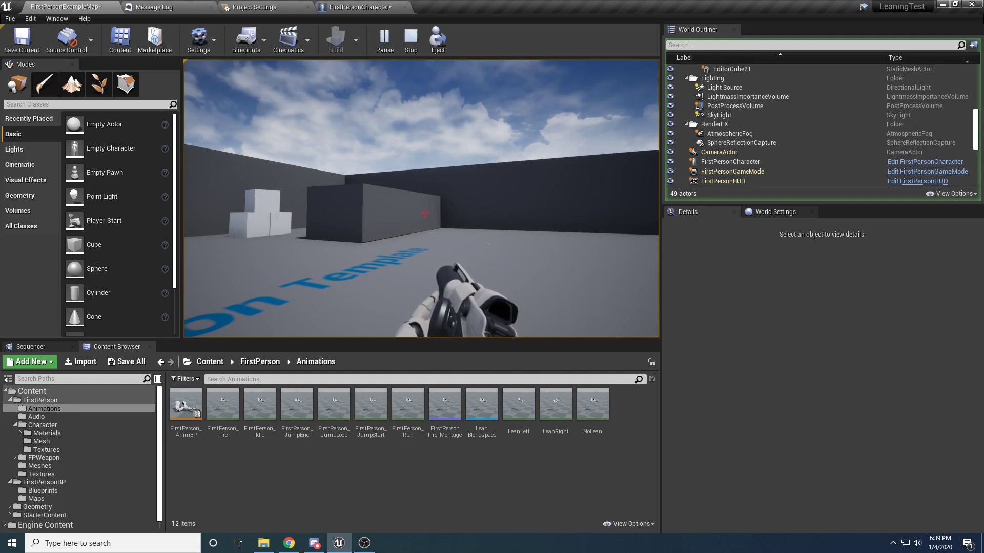
{"action": "key", "text": "q"}
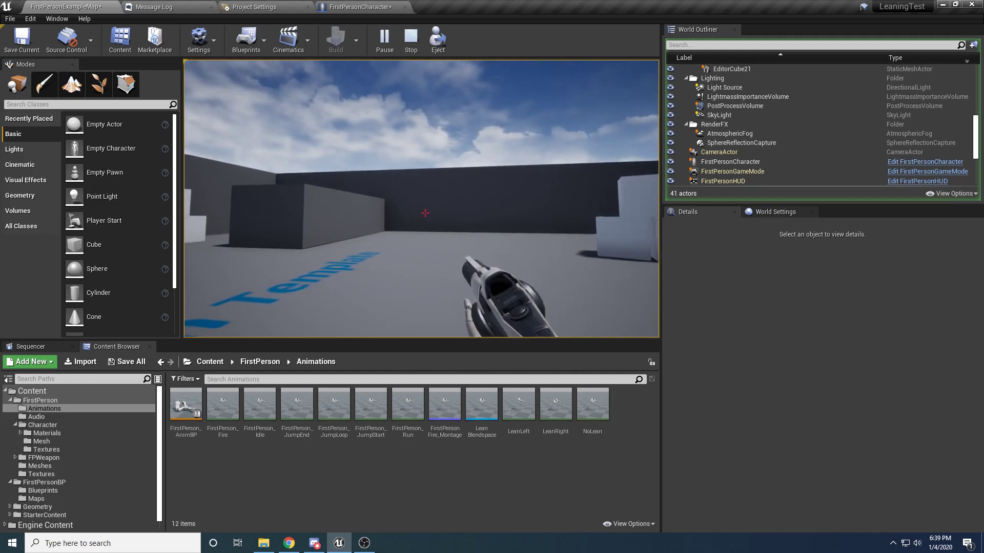
{"action": "left_click", "coordinate": [425, 213]}
{"action": "key", "text": "w"}
{"action": "left_click", "coordinate": [424, 213]}
{"action": "left_click", "coordinate": [424, 214]}
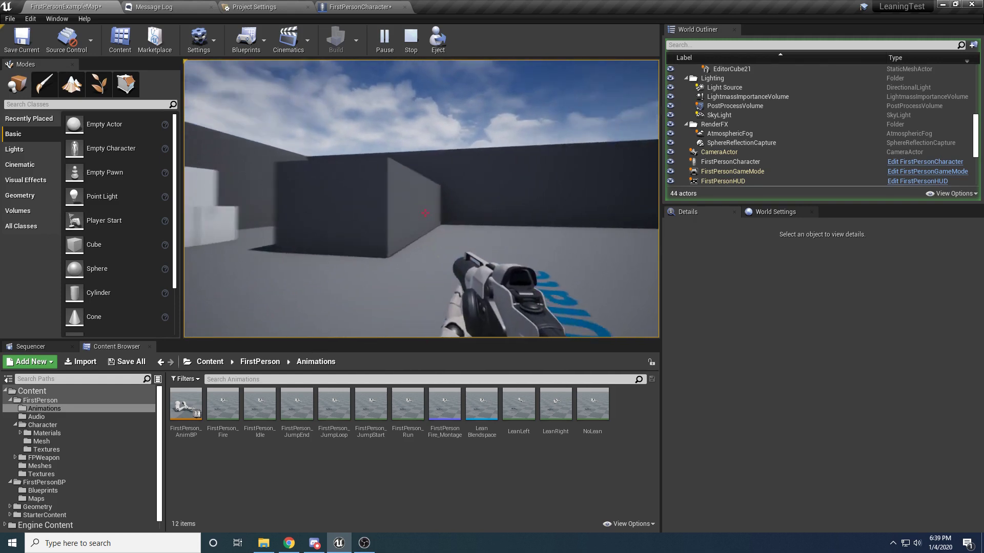
{"action": "key", "text": "w"}
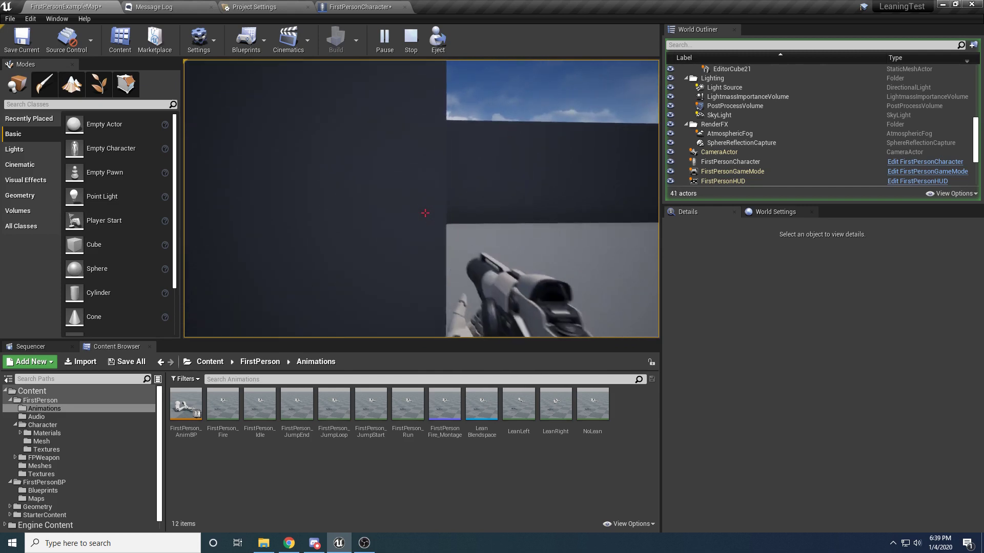
- Play-test leaning and shooting around both corners of the large dark block, and end the play session
{"action": "key", "text": "e"}
{"action": "left_click", "coordinate": [425, 214]}
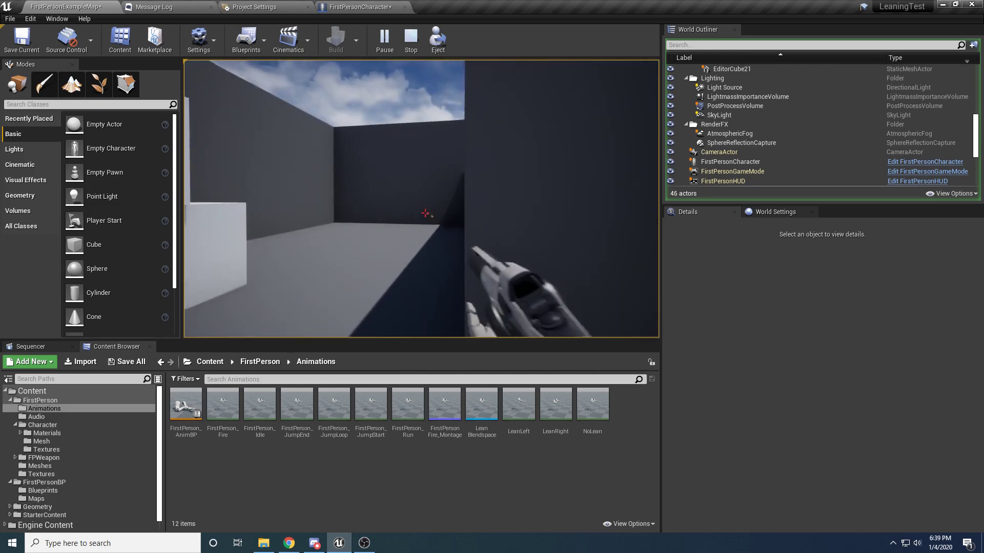
{"action": "key", "text": "w"}
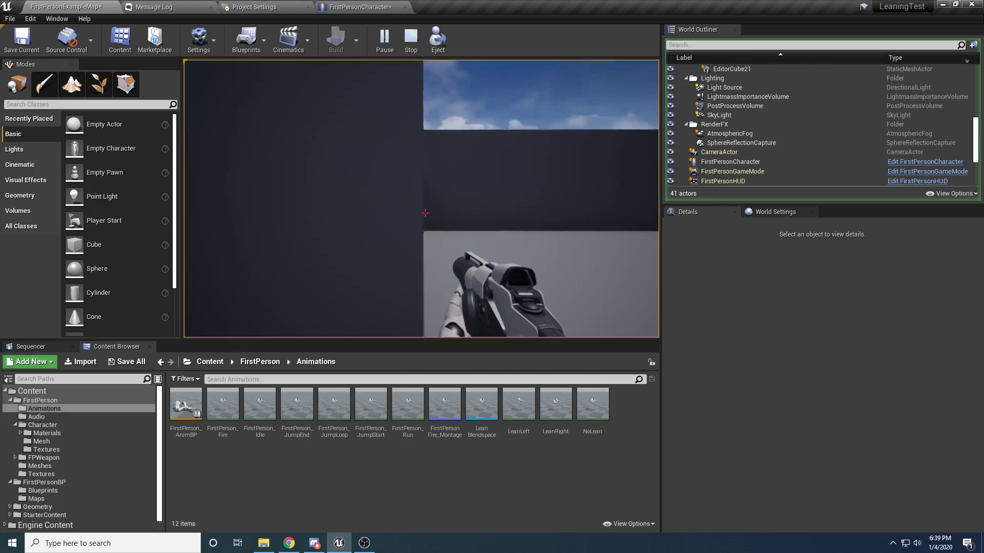
{"action": "left_click", "coordinate": [425, 214]}
{"action": "left_click", "coordinate": [425, 213]}
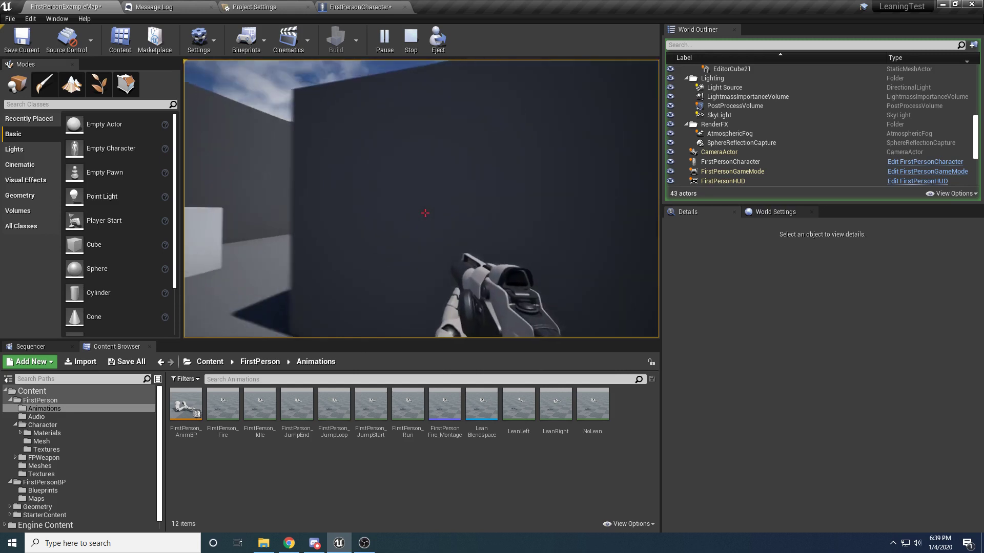
{"action": "key", "text": "q"}
{"action": "left_click", "coordinate": [425, 213]}
{"action": "left_click", "coordinate": [425, 214]}
{"action": "key", "text": "d"}
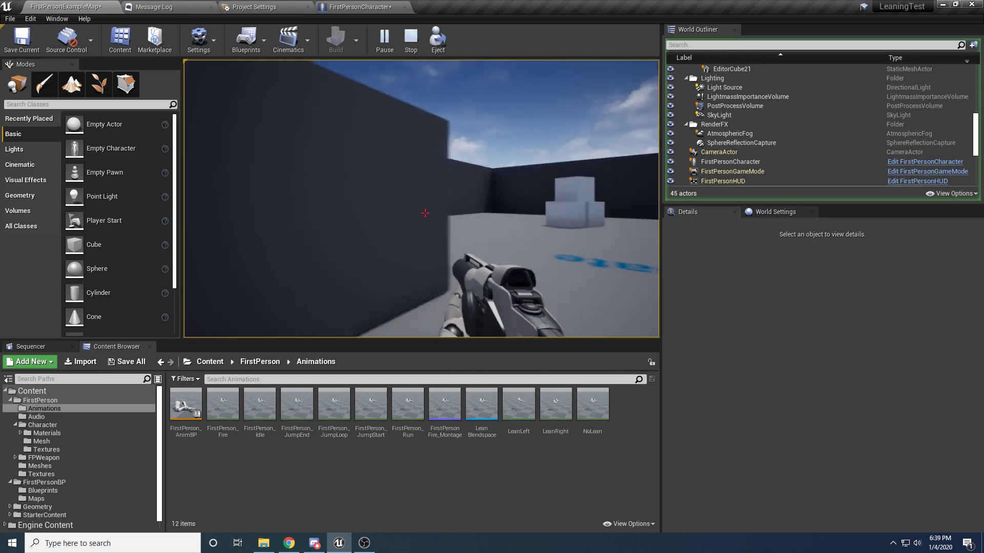
{"action": "key", "text": "s"}
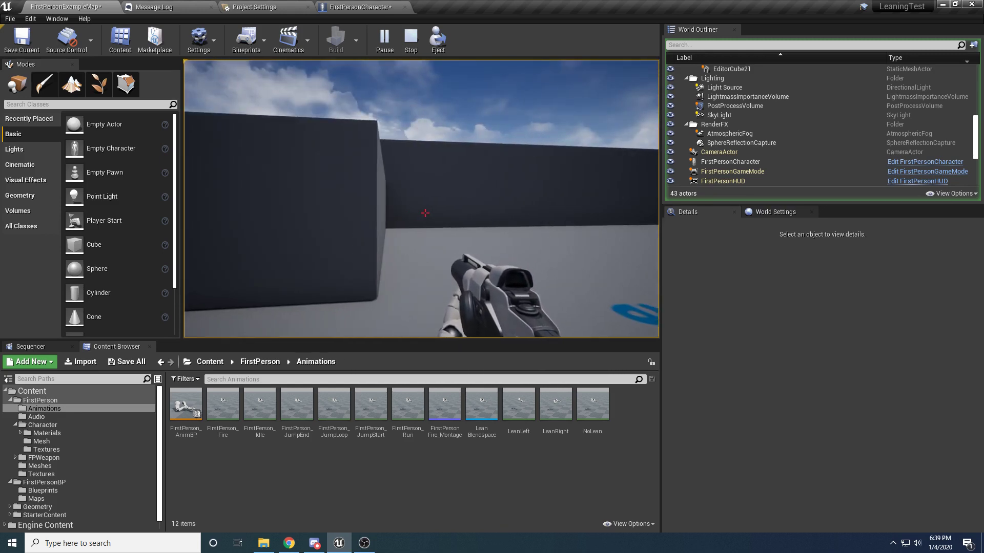
{"action": "key", "text": "Escape"}
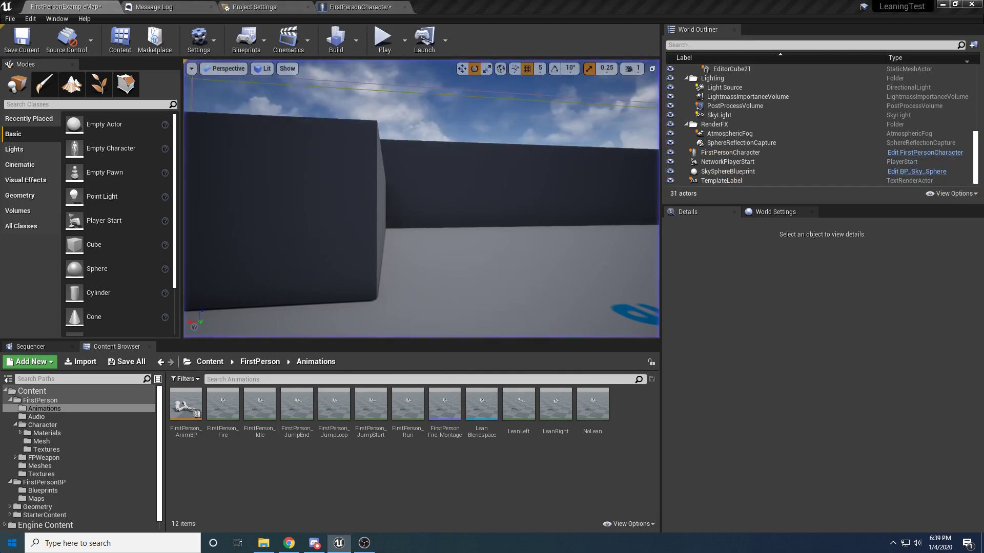
- Open the Epic Games Launcher and launch Unreal Engine 4.24.1
{"action": "key", "text": "super"}
{"action": "type", "text": "ep"}
{"action": "key", "text": "Return"}
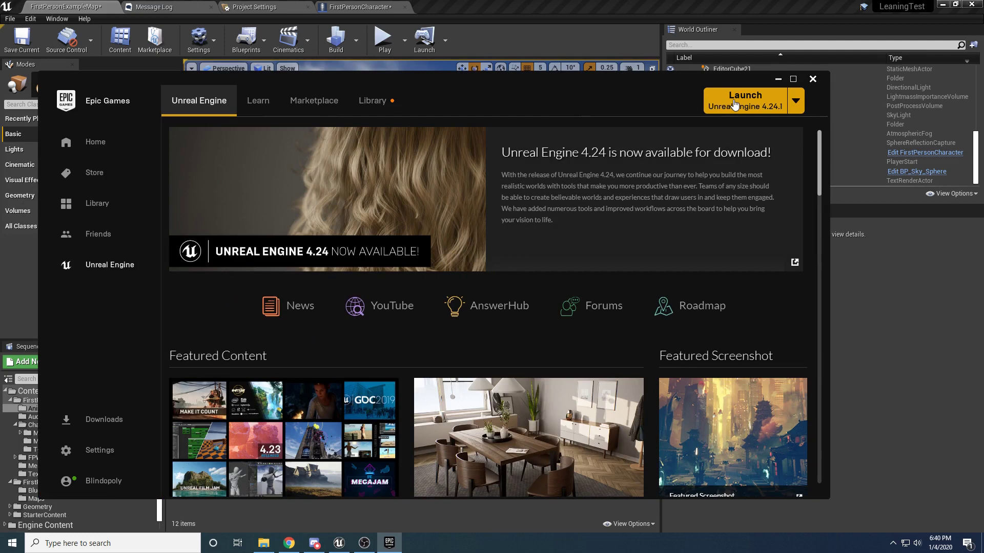
{"action": "left_click", "coordinate": [735, 104]}
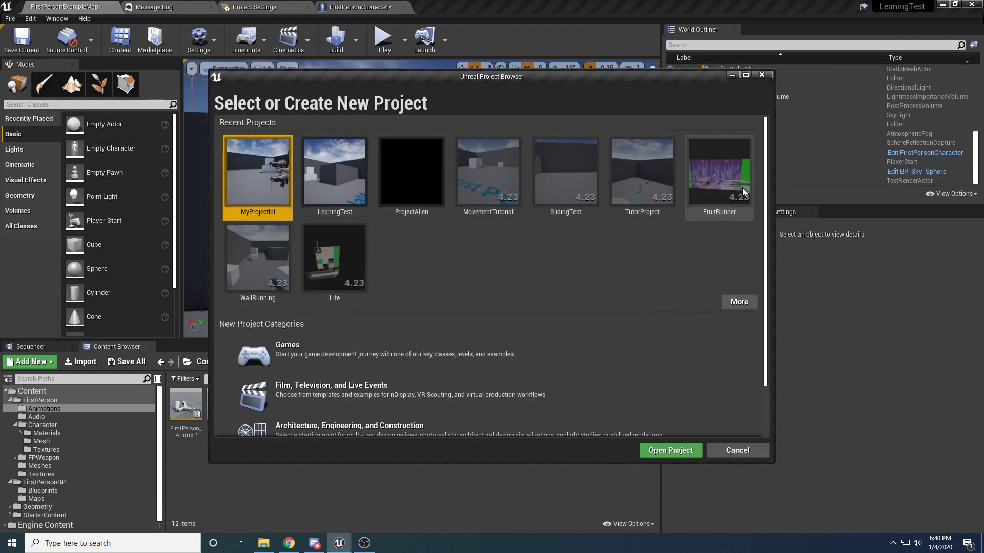
- Start a new project in the Games category based on the First Person template
{"action": "left_click", "coordinate": [374, 369]}
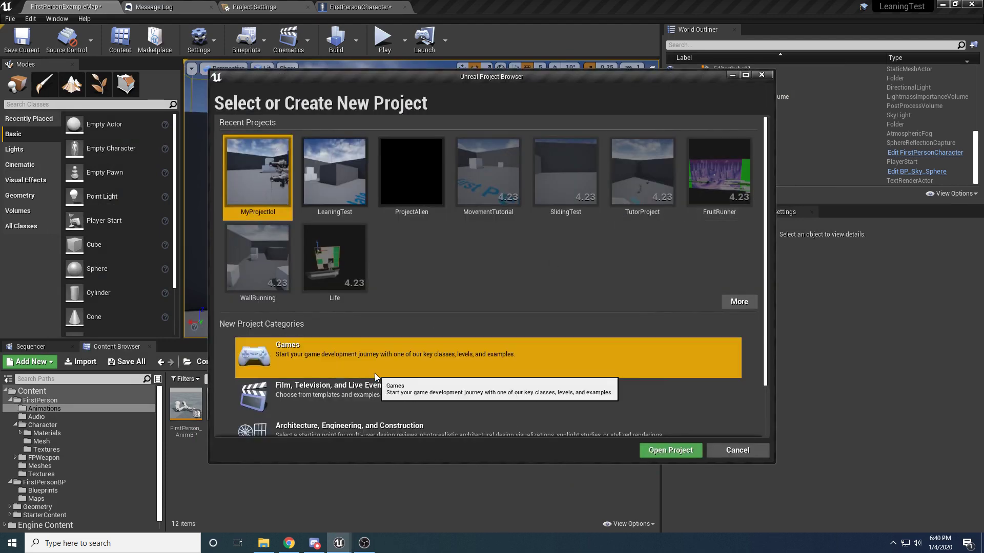
{"action": "left_click", "coordinate": [600, 451]}
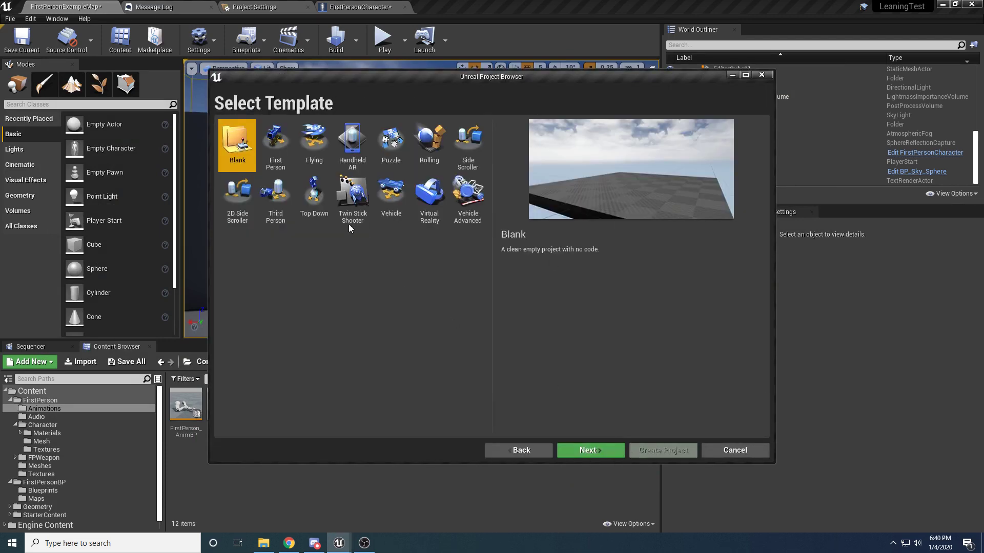
{"action": "left_click", "coordinate": [271, 146]}
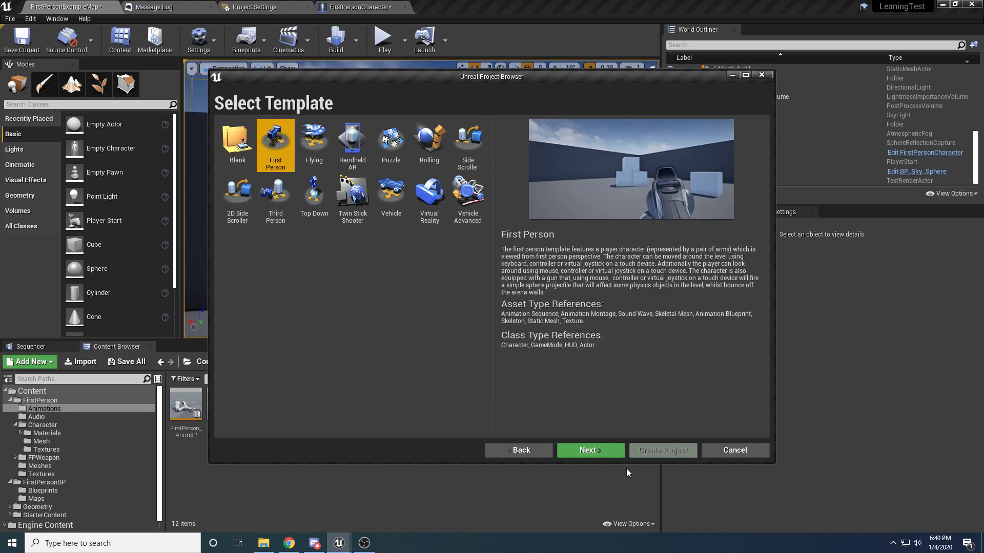
{"action": "left_click", "coordinate": [594, 451]}
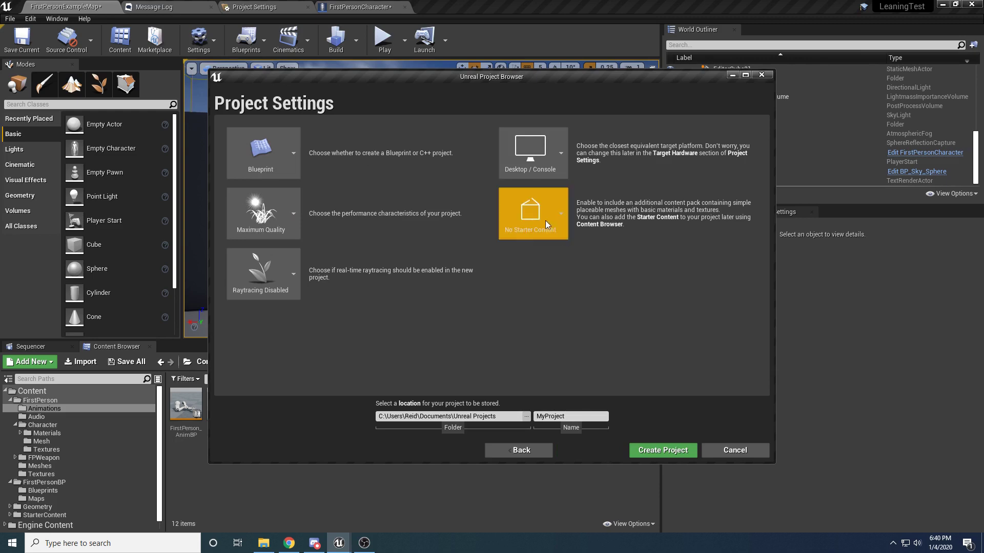
- Name the project LeaningTutorial and create it as a Blueprint project without starter content
{"action": "left_click_drag", "start_coordinate": [574, 413], "coordinate": [499, 416]}
{"action": "key", "text": "BackSpace"}
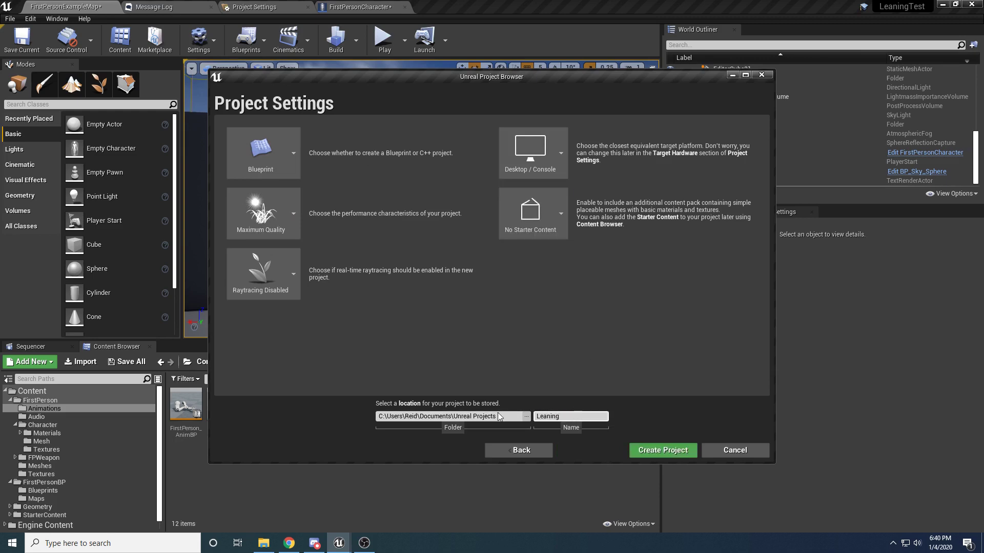
{"action": "left_click", "coordinate": [650, 449]}
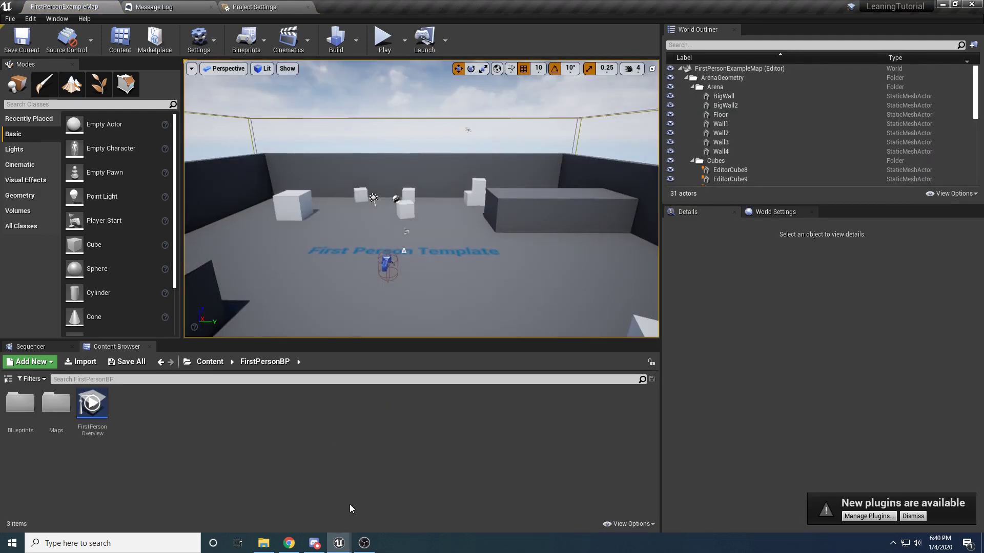
- Bring up the LeaningTest editor window and move it out of the way of the LeaningTutorial editor
{"action": "mouse_move", "coordinate": [339, 542]}
{"action": "left_click", "coordinate": [389, 492]}
{"action": "left_click_drag", "start_coordinate": [675, 6], "coordinate": [675, 102]}
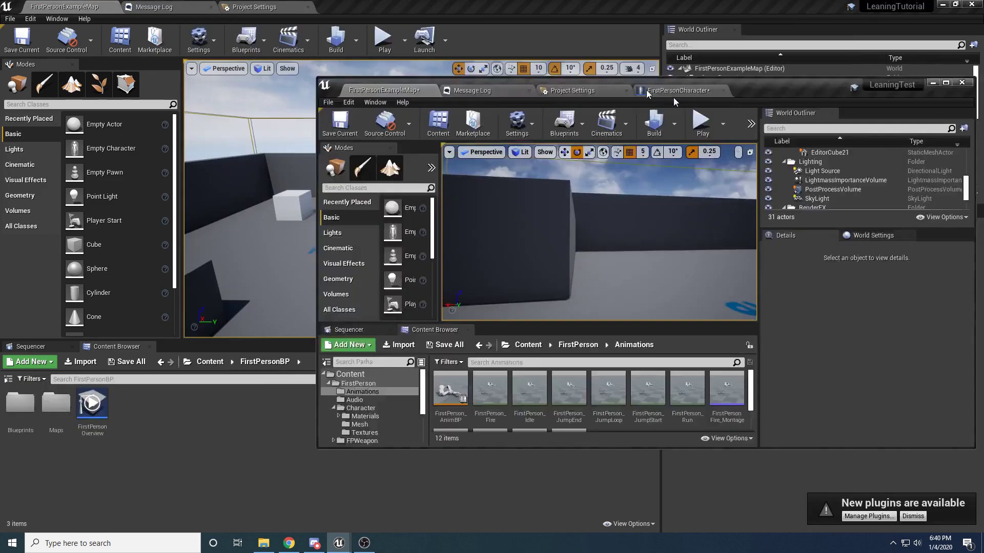
{"action": "right_click", "coordinate": [445, 164]}
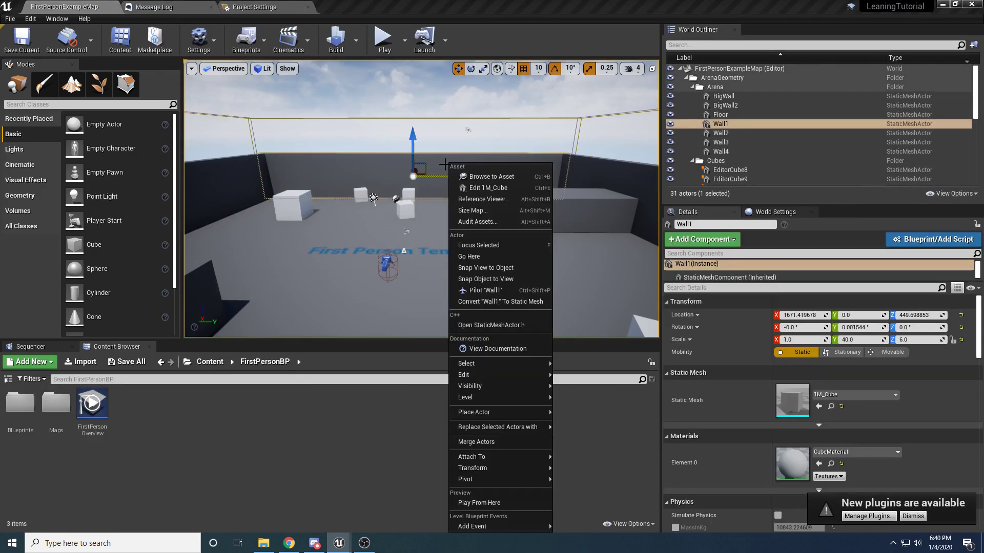
{"action": "left_click", "coordinate": [405, 136]}
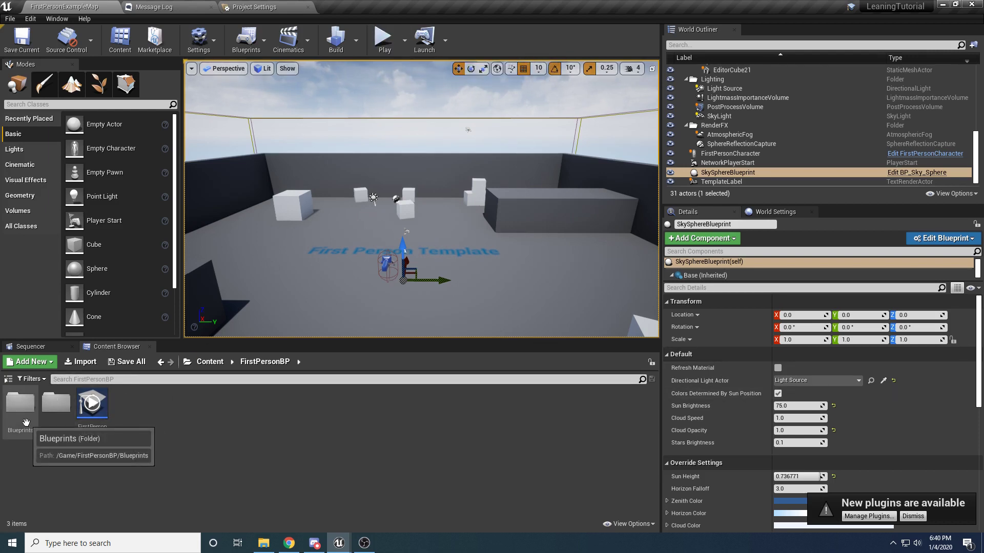
- Open the FirstPersonTemplateWeapon sound in the FirstPerson Audio folder, adjust its volume, save it and close it
{"action": "left_click", "coordinate": [160, 361]}
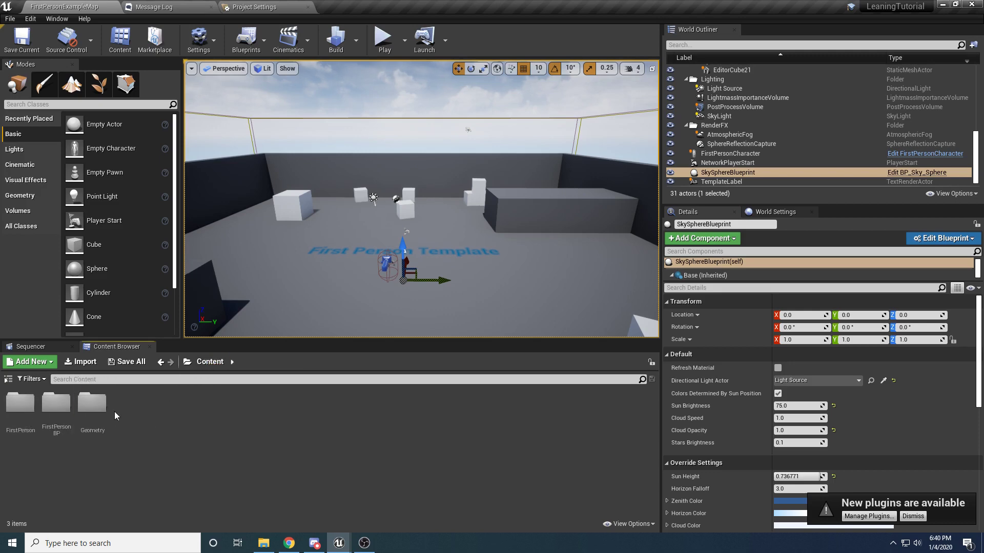
{"action": "double_click", "coordinate": [55, 409]}
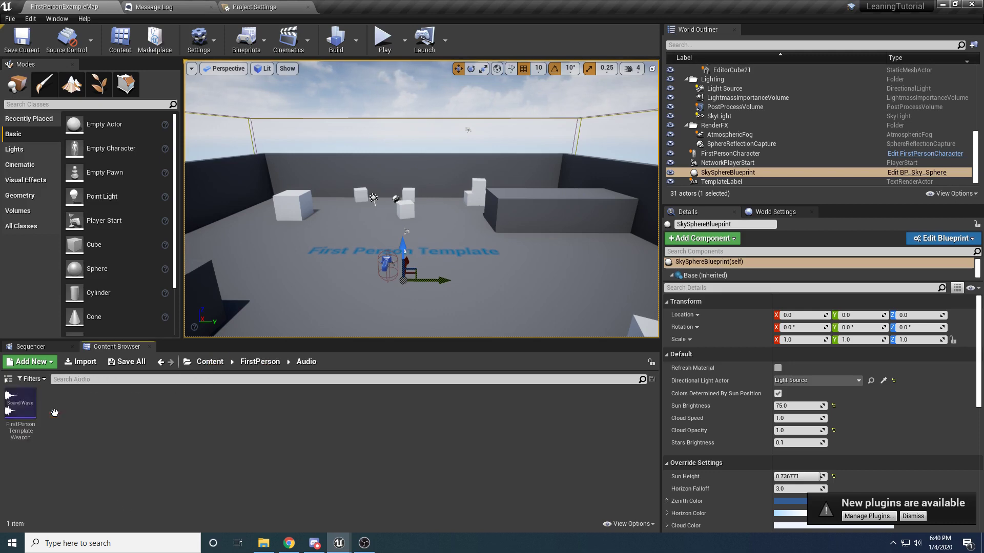
{"action": "left_click", "coordinate": [30, 394]}
{"action": "double_click", "coordinate": [30, 394]}
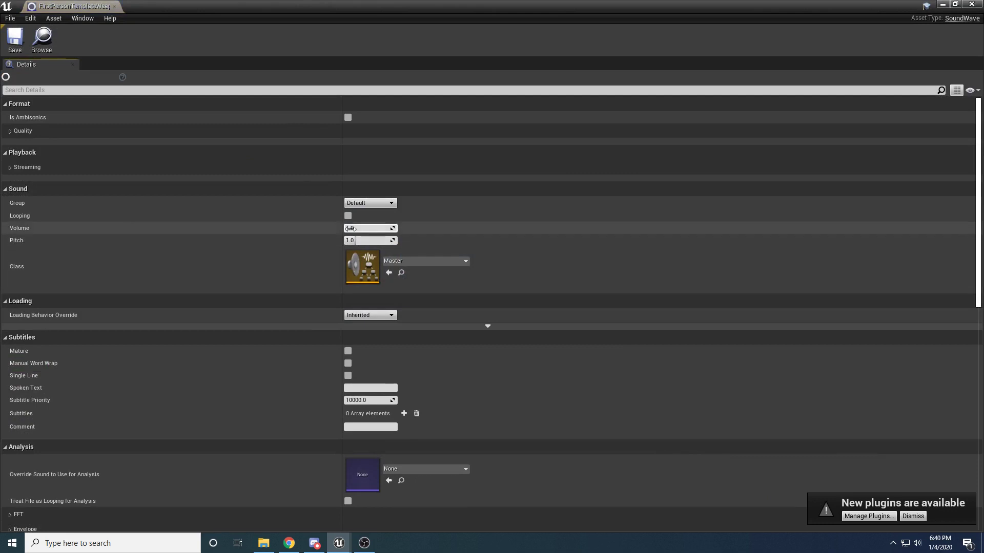
{"action": "left_click", "coordinate": [15, 40]}
{"action": "left_click", "coordinate": [113, 7]}
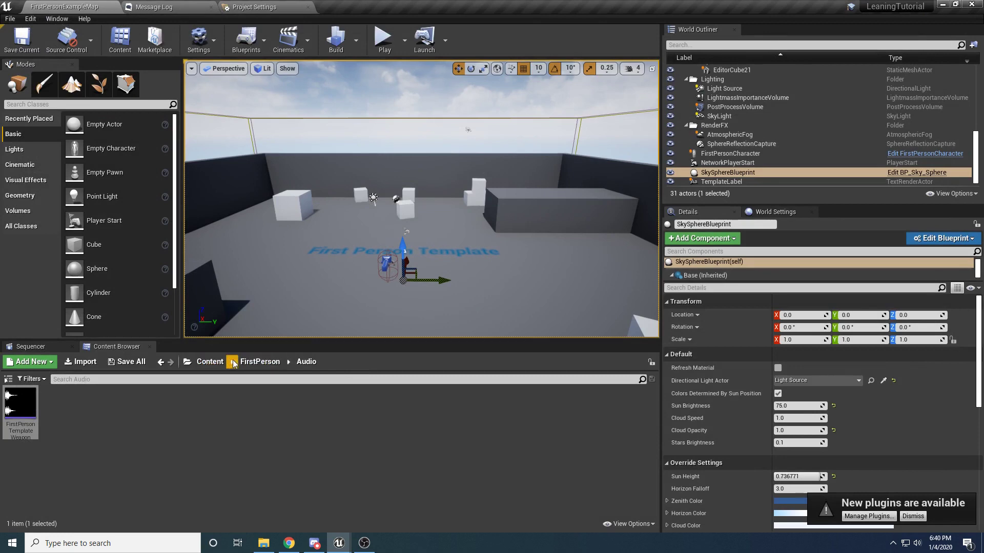
- Play the level to test the weapon sound, firing several shots near the dark block, and stop the session
{"action": "left_click", "coordinate": [384, 39]}
{"action": "left_click", "coordinate": [425, 212]}
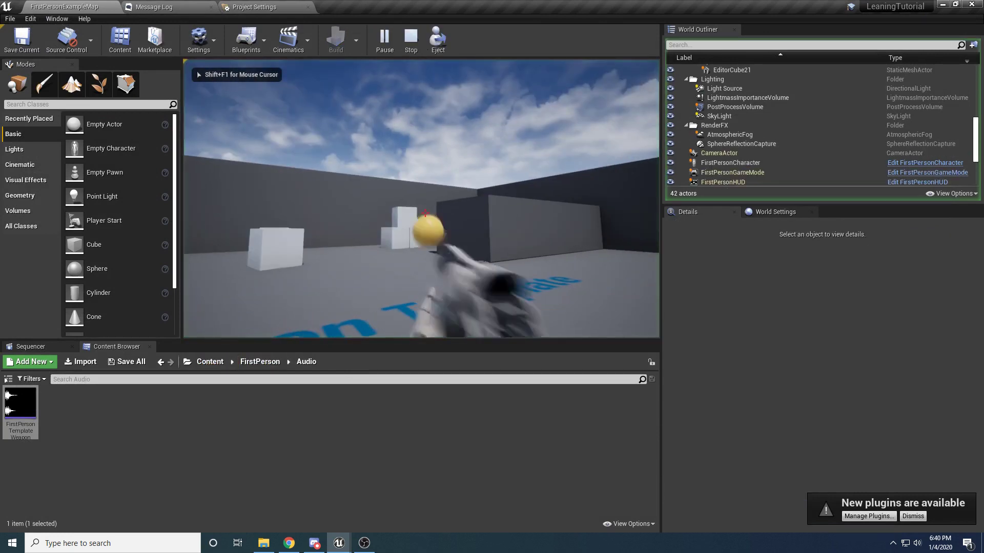
{"action": "left_click", "coordinate": [425, 212]}
{"action": "key", "text": "w"}
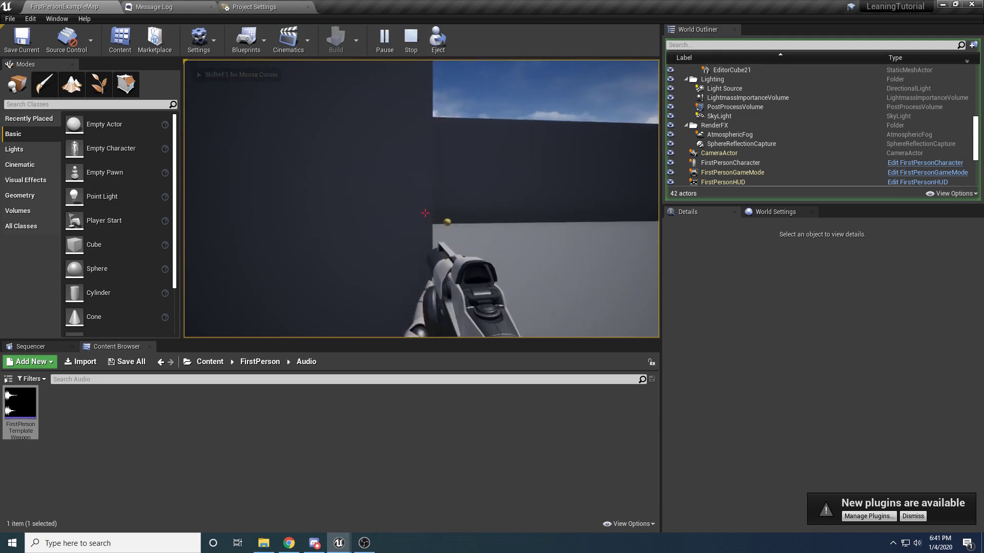
{"action": "key", "text": "s"}
{"action": "left_click", "coordinate": [425, 212]}
{"action": "key", "text": "Escape"}
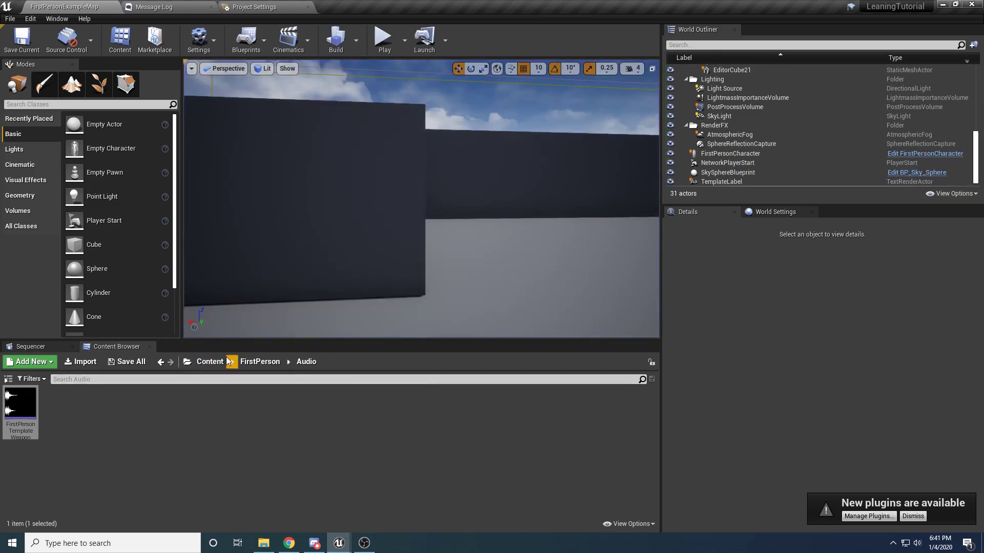
- Open the FirstPersonProjectile blueprint from the FirstPersonBP Blueprints folder
{"action": "left_click", "coordinate": [210, 362]}
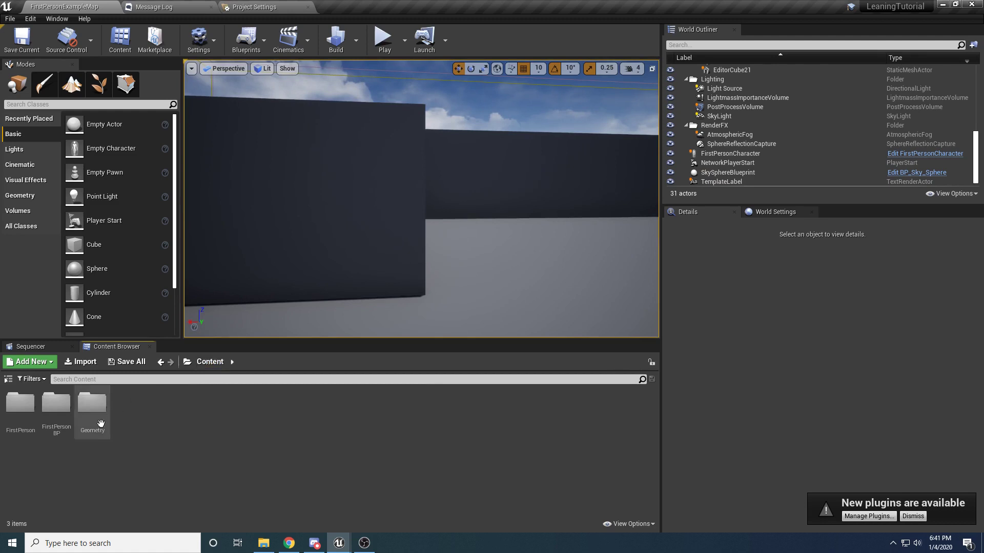
{"action": "double_click", "coordinate": [56, 404]}
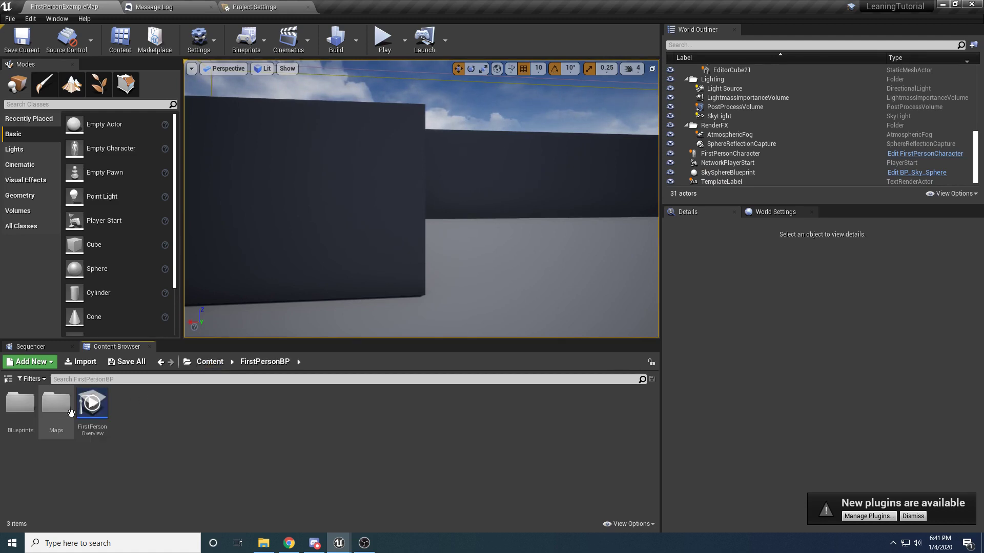
{"action": "double_click", "coordinate": [25, 416]}
{"action": "double_click", "coordinate": [128, 402]}
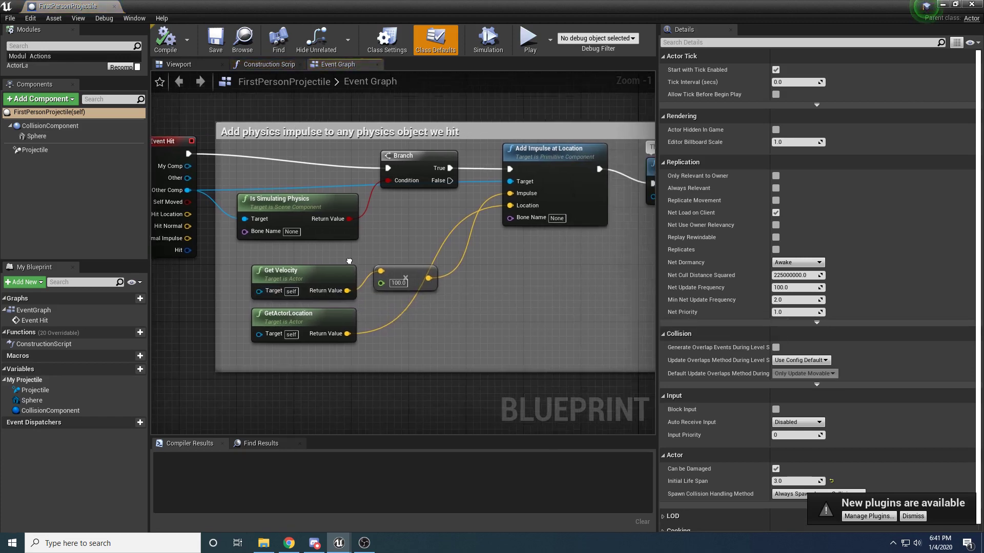
- Scale the projectile's Sphere mesh component to 0.02 on the X, Y and Z axes
{"action": "left_click", "coordinate": [178, 64]}
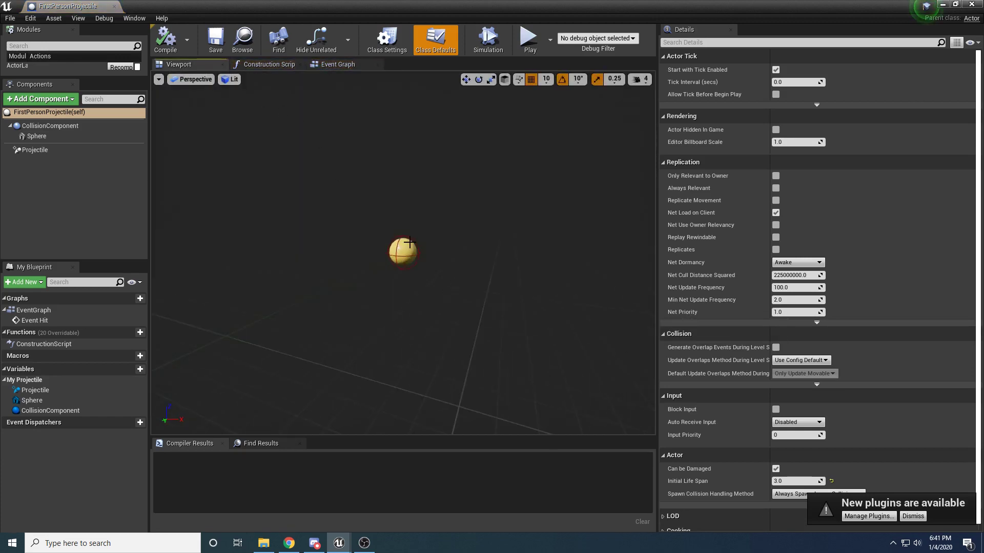
{"action": "left_click", "coordinate": [400, 237]}
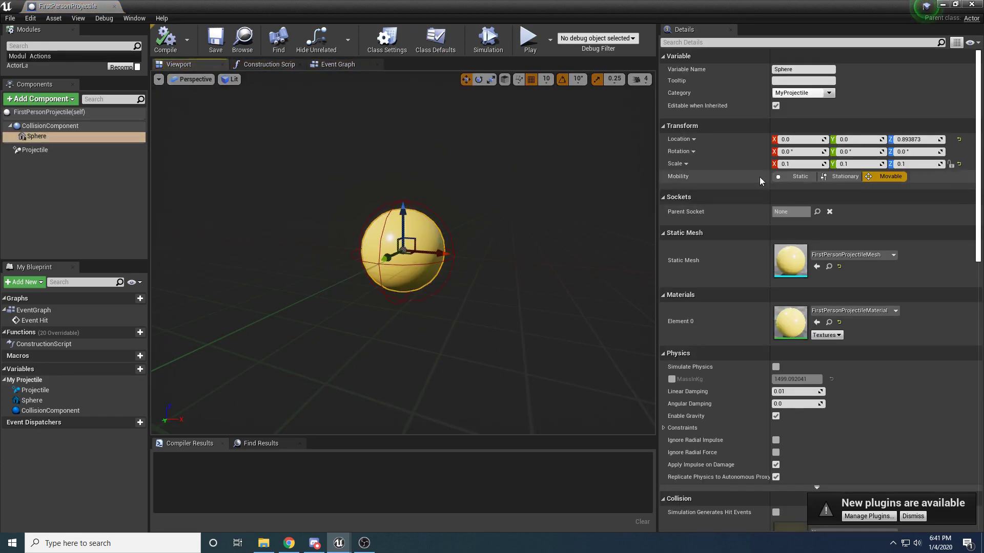
{"action": "left_click", "coordinate": [789, 164]}
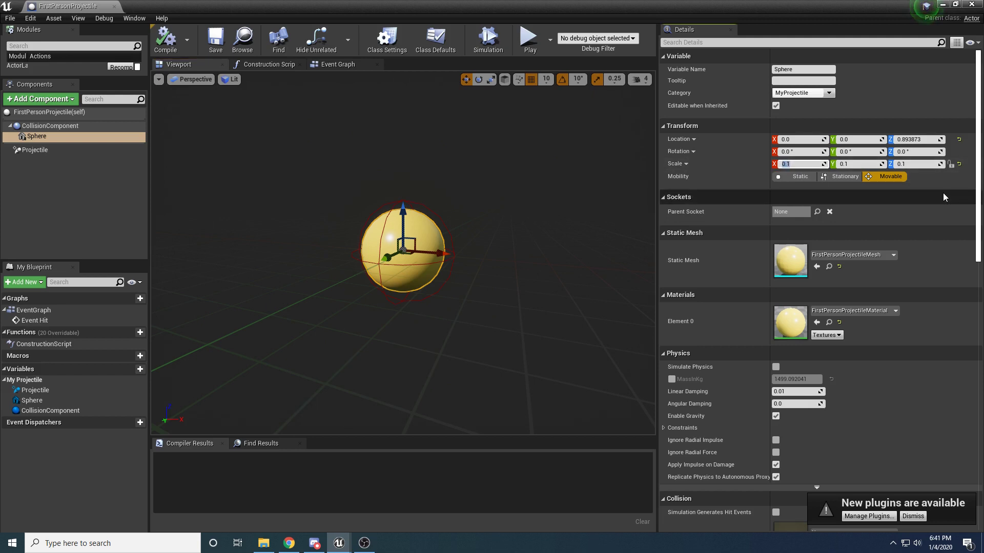
{"action": "type", "text": "0.02"}
{"action": "key", "text": "Tab"}
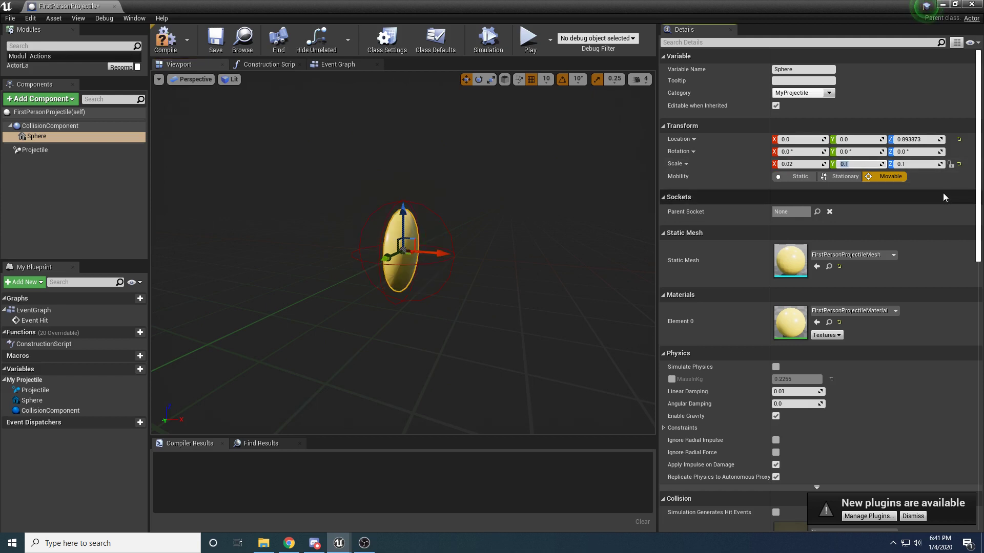
{"action": "type", "text": "0.02"}
{"action": "key", "text": "Tab"}
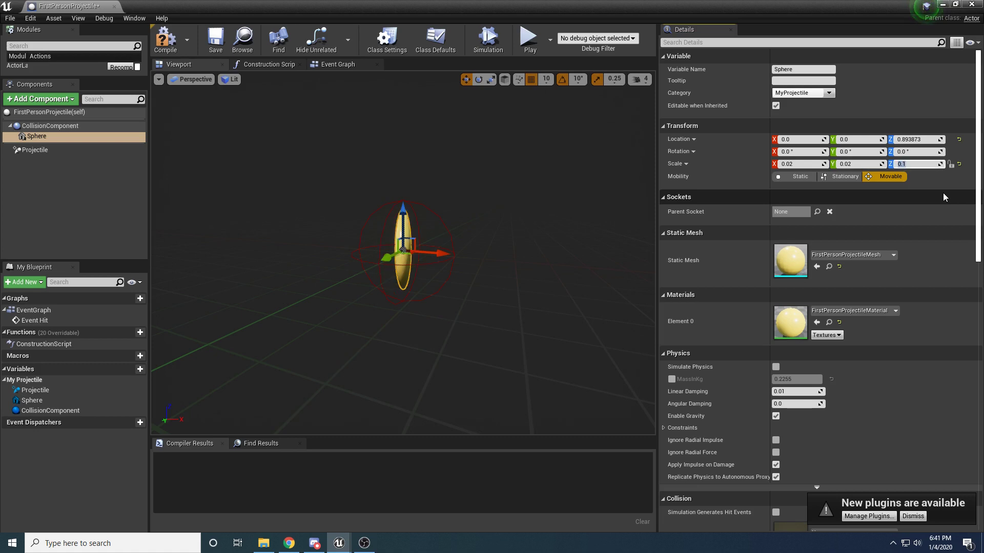
{"action": "type", "text": "0.02"}
{"action": "key", "text": "Return"}
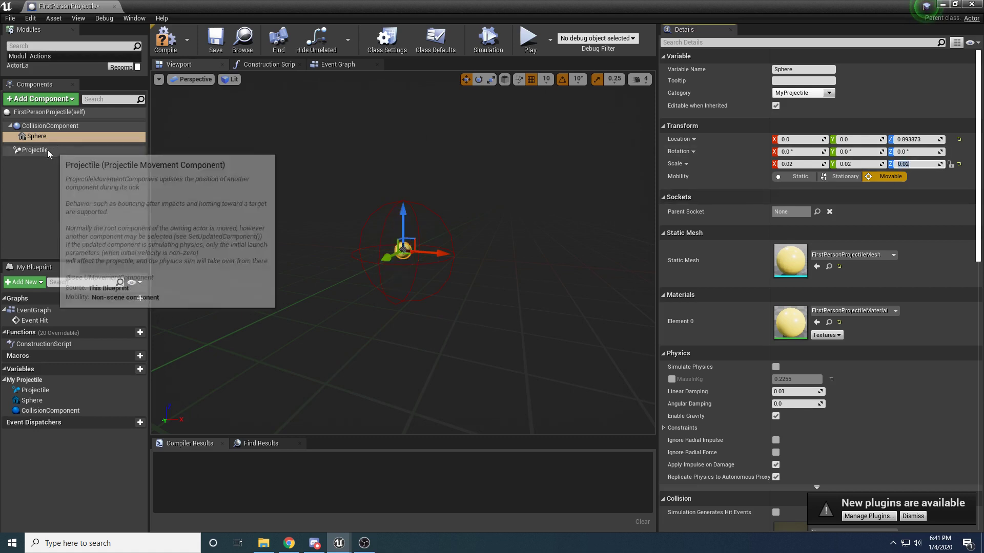
- Set the Sphere Radius of the projectile's CollisionComponent to 4
{"action": "left_click", "coordinate": [50, 125]}
{"action": "left_click", "coordinate": [796, 222]}
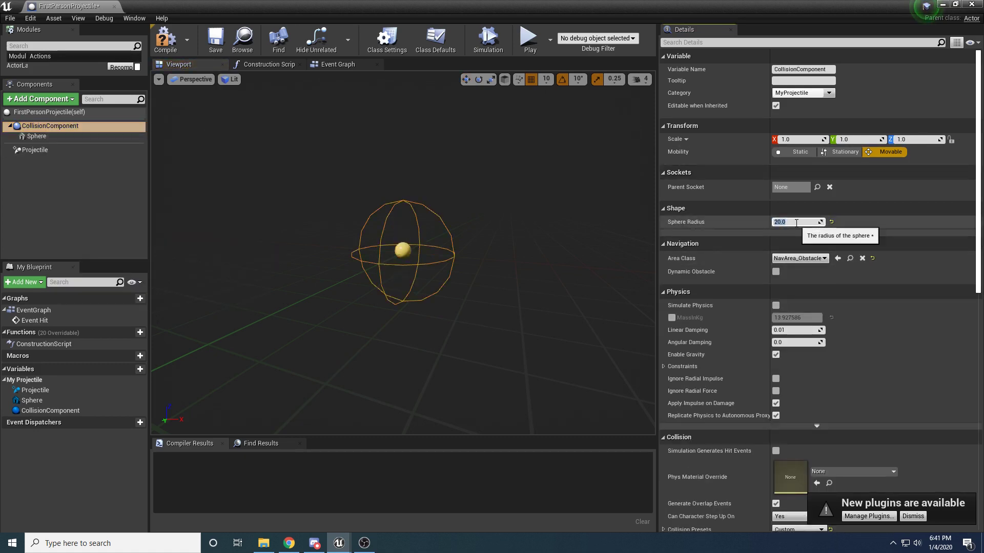
{"action": "type", "text": "4"}
{"action": "key", "text": "Return"}
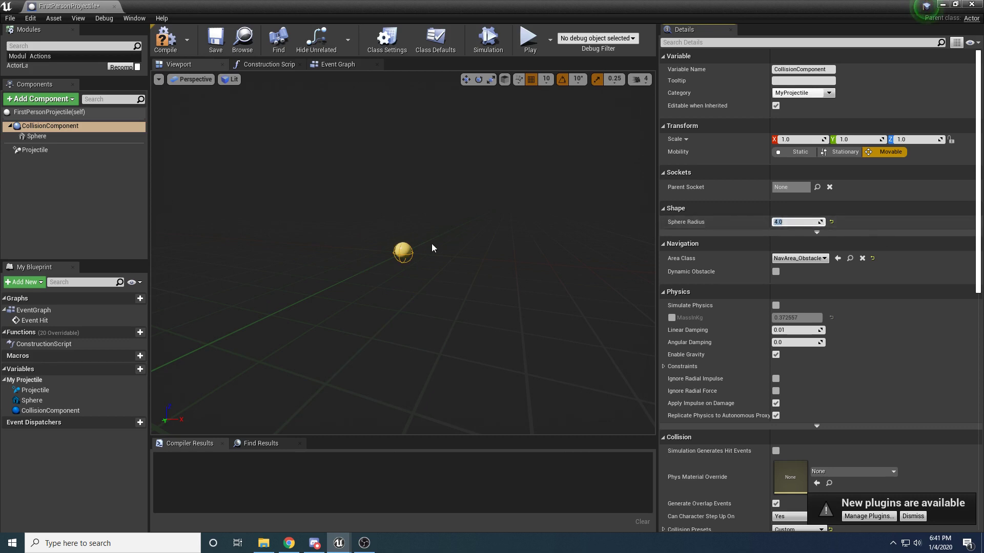
- Reset the Sphere component's location to its default, and compile, save and close the FirstPersonProjectile blueprint
{"action": "scroll", "coordinate": [408, 259], "scroll_direction": "up", "scroll_amount": 2}
{"action": "left_click", "coordinate": [402, 251]}
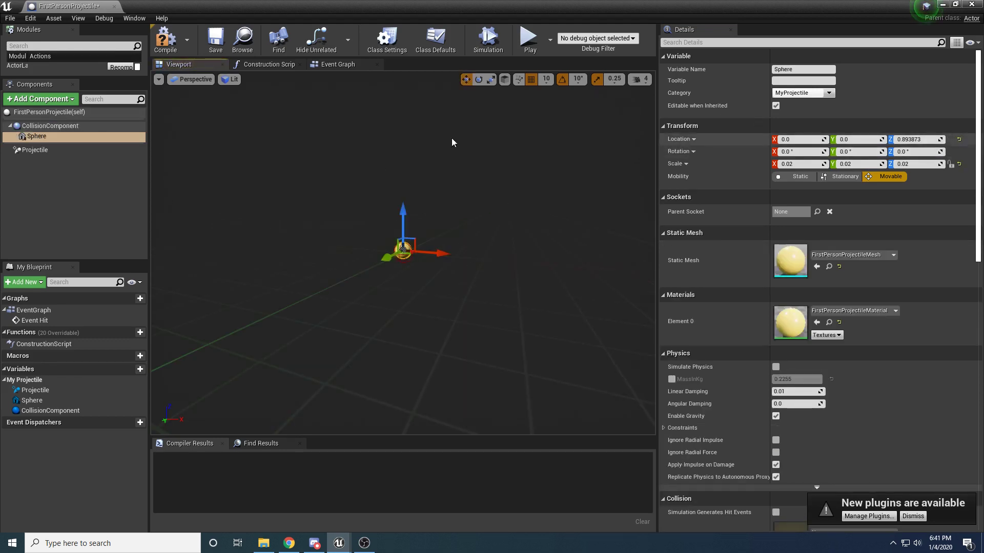
{"action": "left_click", "coordinate": [959, 140]}
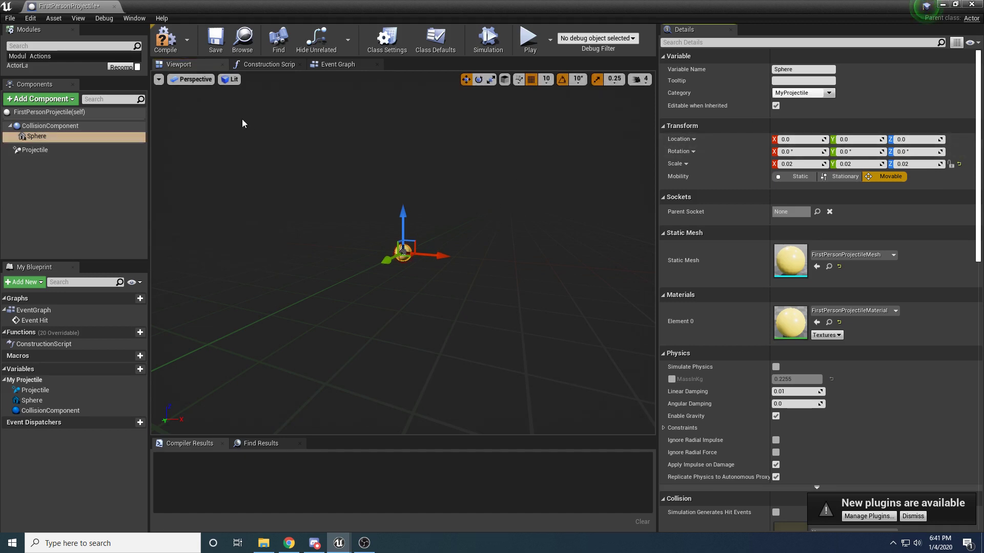
{"action": "left_click", "coordinate": [166, 39]}
{"action": "left_click", "coordinate": [215, 38]}
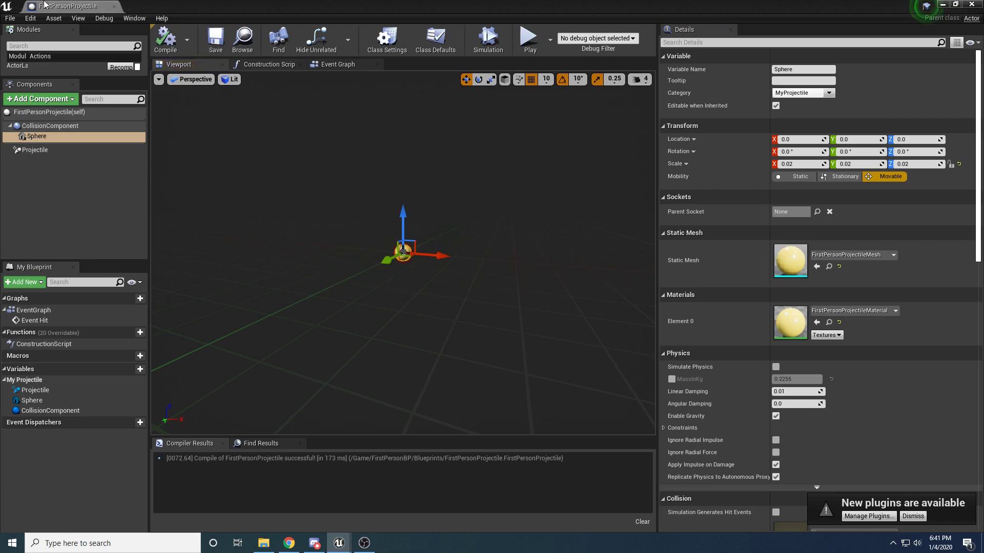
{"action": "middle_click", "coordinate": [75, 5]}
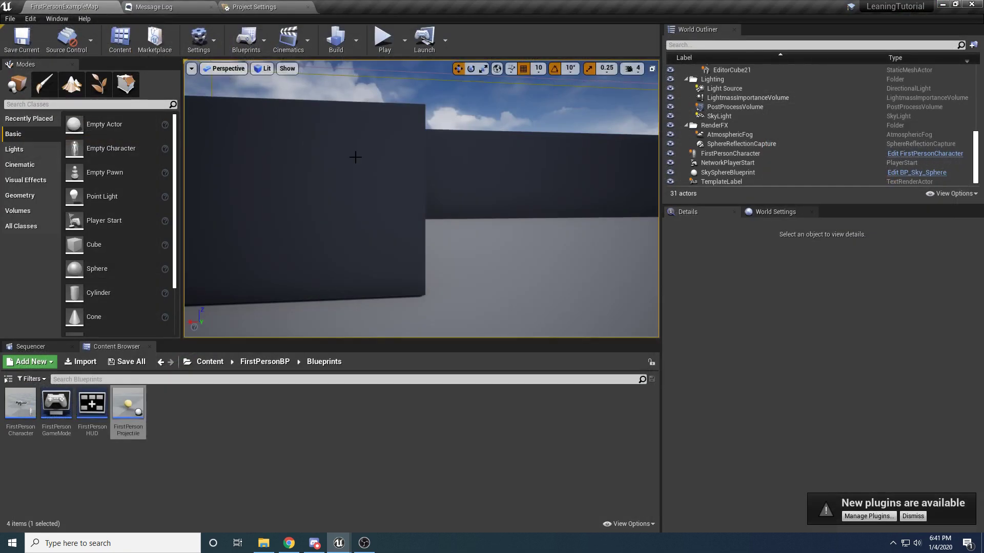
- Play the level to test the smaller projectile, facing the white cubes, and stop the session
{"action": "right_click_drag", "start_coordinate": [355, 157], "coordinate": [246, 154]}
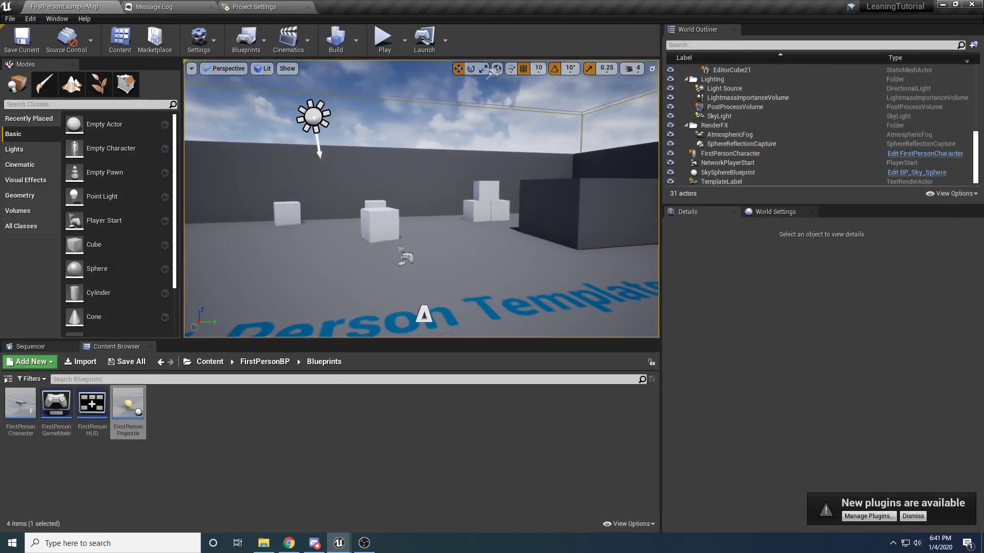
{"action": "left_click", "coordinate": [385, 38]}
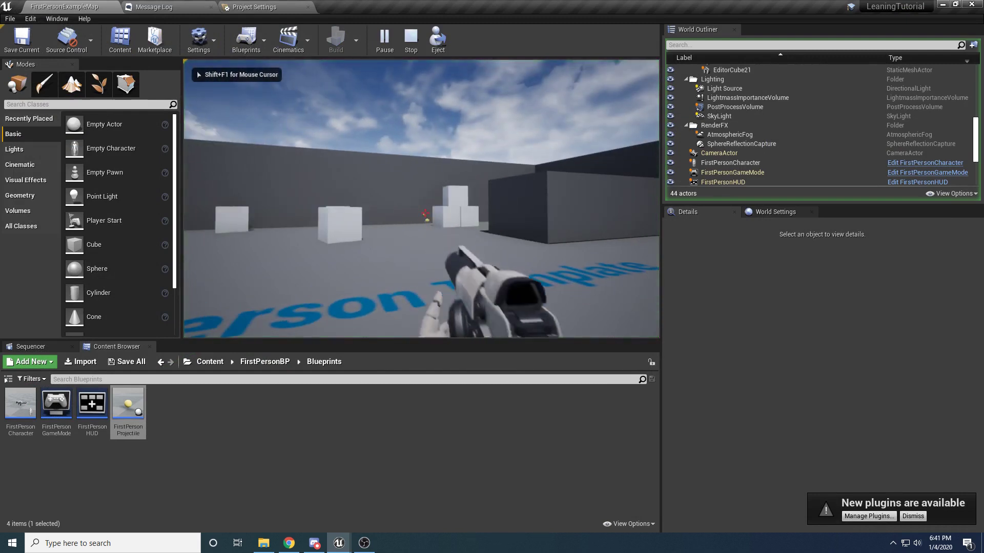
{"action": "key", "text": "Escape"}
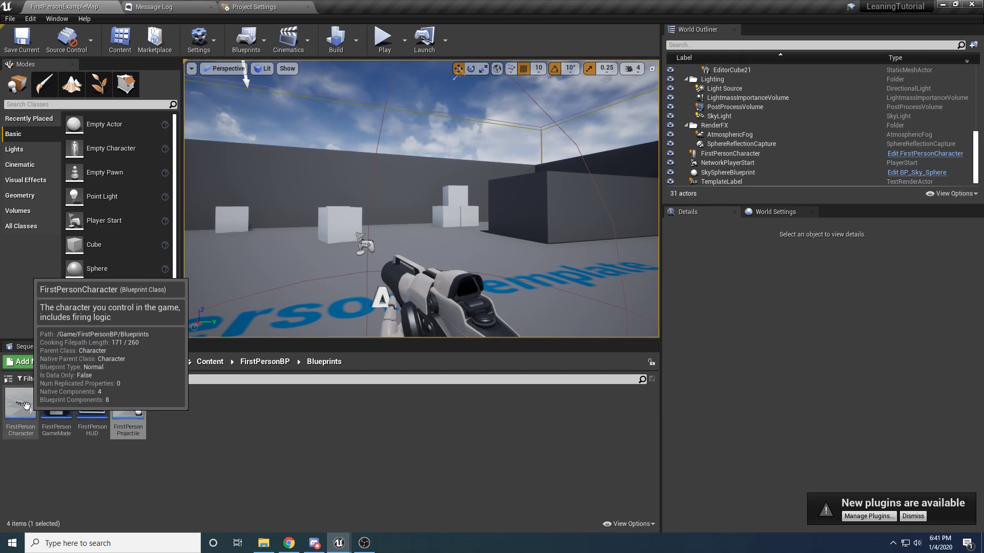
- Open the FirstPersonCharacter blueprint and show its components in the 3D preview, selecting the arms mesh
{"action": "left_click", "coordinate": [27, 403]}
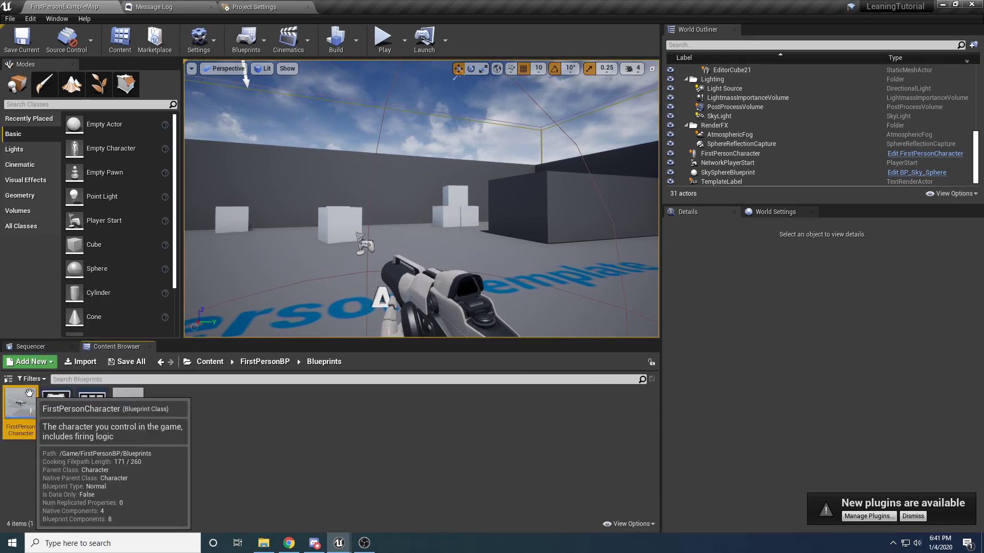
{"action": "double_click", "coordinate": [30, 393]}
{"action": "left_click", "coordinate": [177, 66]}
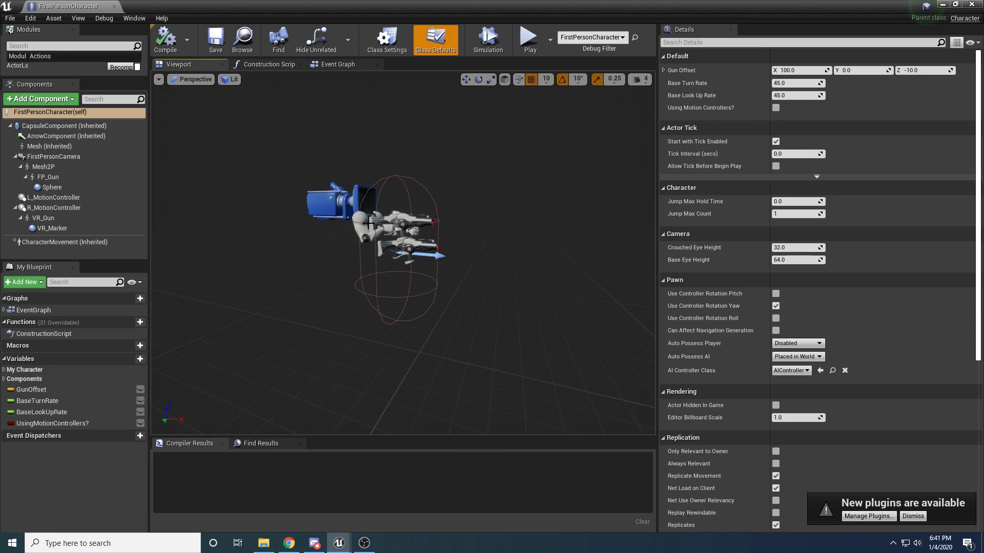
{"action": "left_click", "coordinate": [364, 221]}
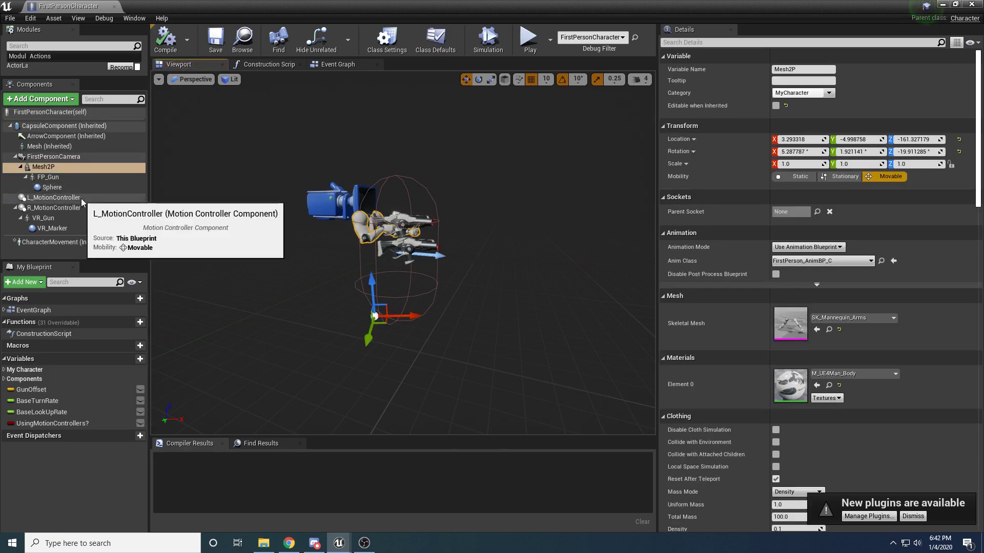
- Delete the L_MotionController, R_MotionController, VR_Gun and VR_Marker components from the character
{"action": "left_click", "coordinate": [56, 199]}
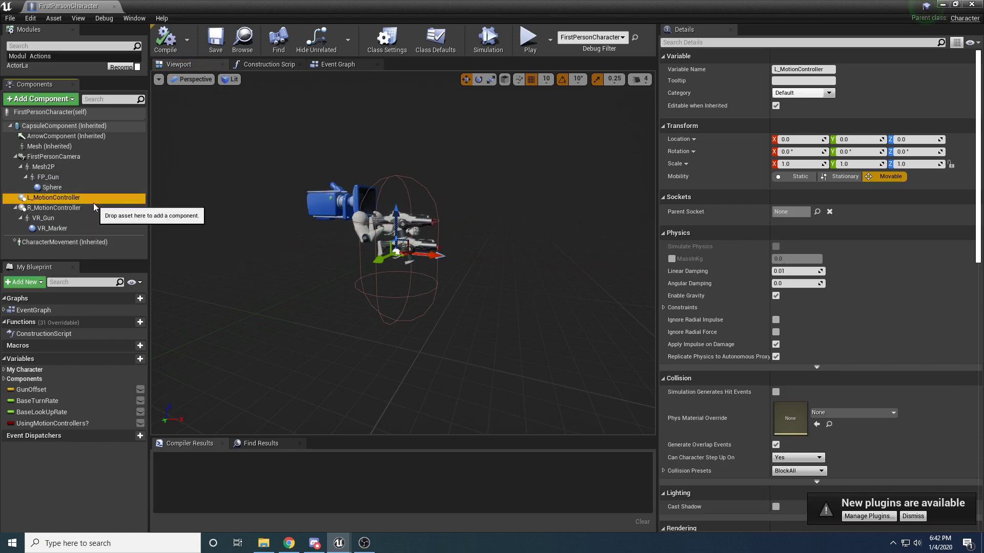
{"action": "key", "text": "Delete"}
{"action": "left_click", "coordinate": [79, 202]}
{"action": "key", "text": "Delete"}
{"action": "left_click", "coordinate": [56, 199]}
{"action": "key", "text": "Delete"}
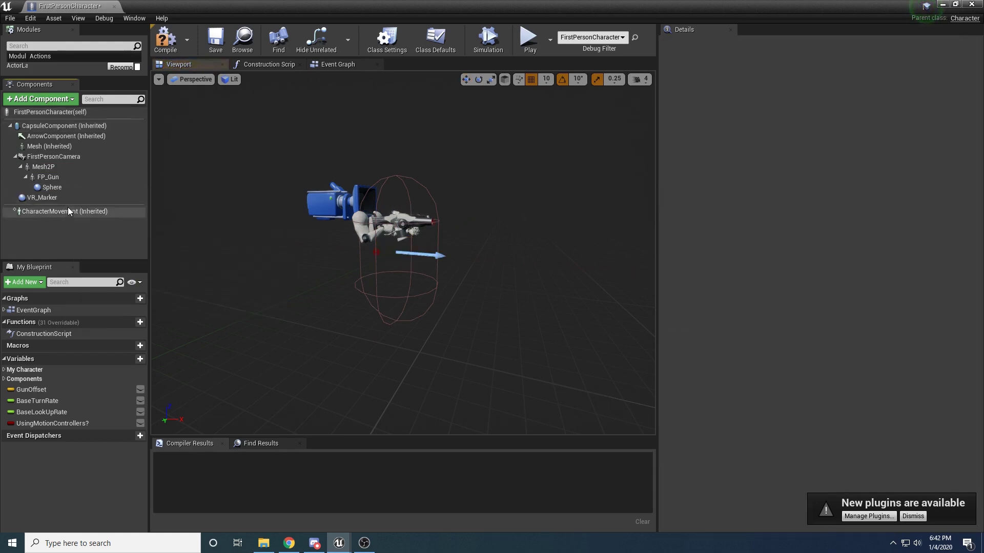
{"action": "left_click", "coordinate": [59, 198]}
{"action": "key", "text": "Delete"}
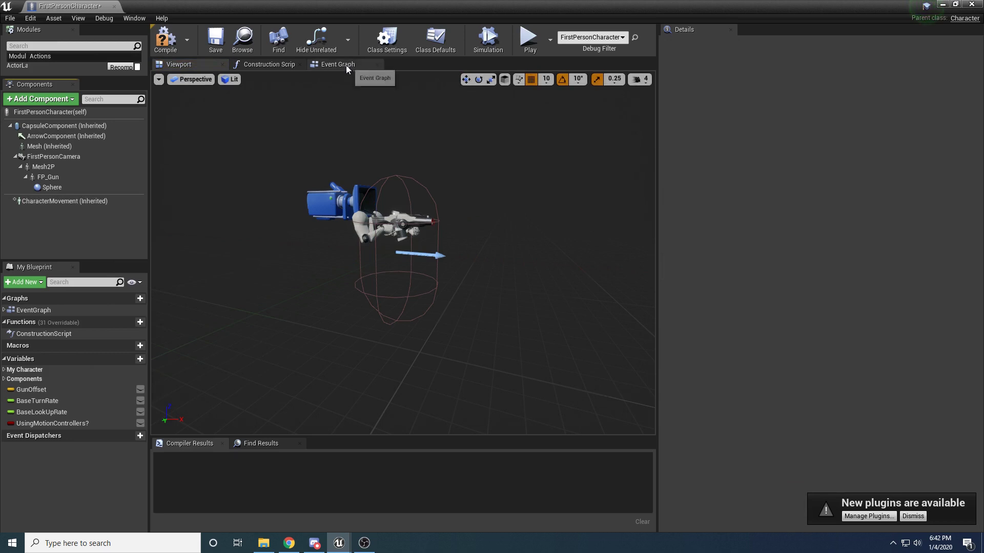
- Compile the character blueprint, trace the first Target error into the graph, and delete the HMD and Motion Controllers comment group with all its nodes
{"action": "left_click", "coordinate": [171, 45]}
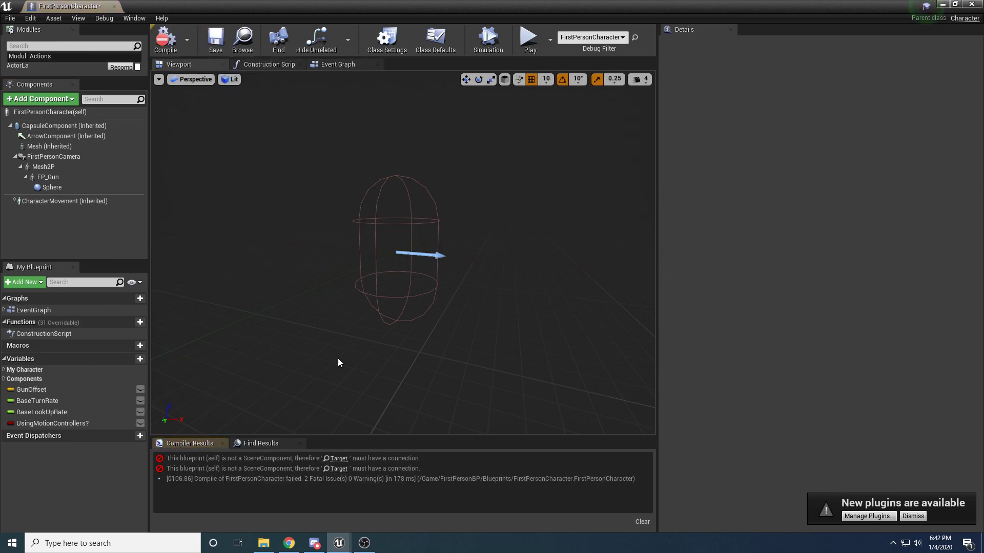
{"action": "left_click", "coordinate": [339, 460]}
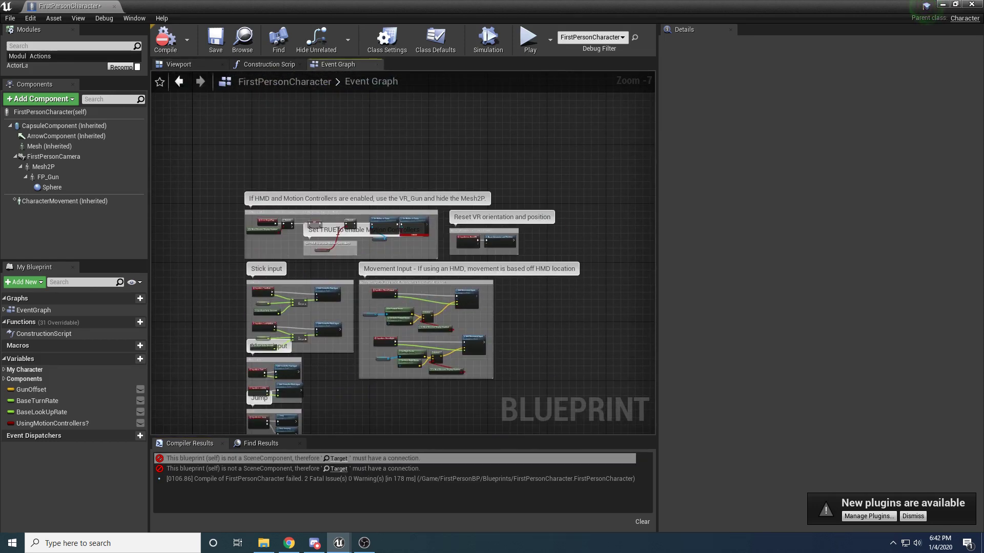
{"action": "scroll", "coordinate": [338, 233], "scroll_direction": "up", "scroll_amount": 3}
{"action": "right_click_drag", "start_coordinate": [369, 160], "coordinate": [450, 158]}
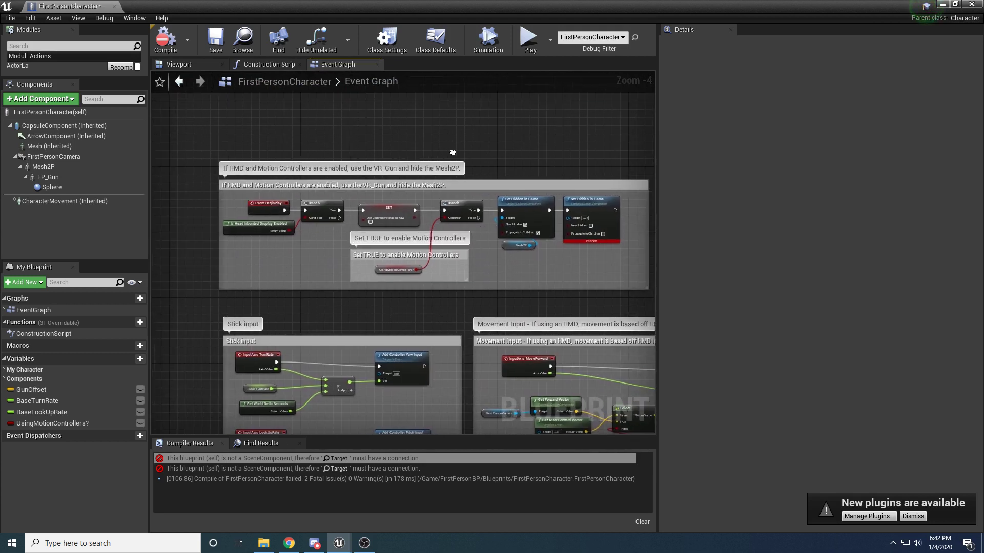
{"action": "left_click_drag", "start_coordinate": [631, 147], "coordinate": [183, 296]}
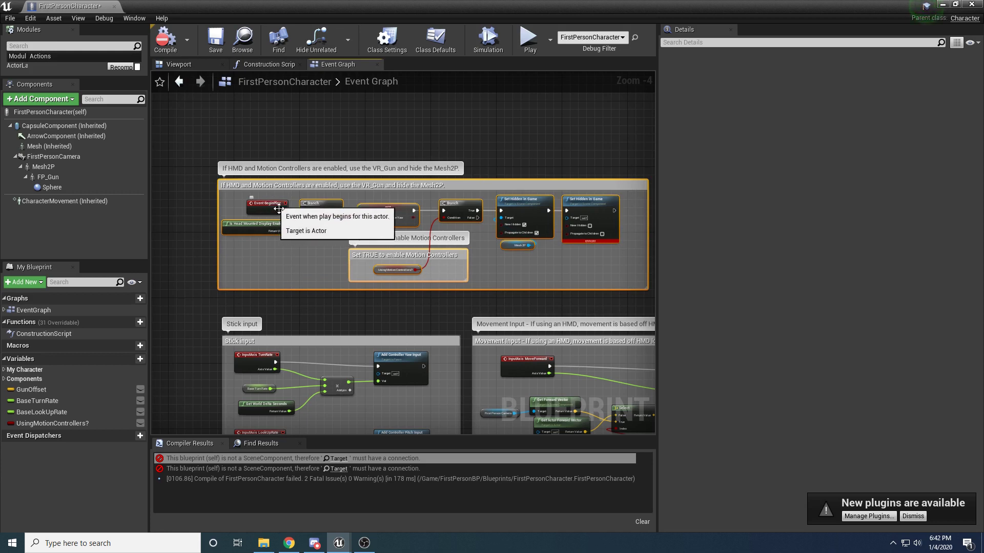
{"action": "key", "text": "Delete"}
- Delete the "Reset VR orientation and position" comment group and its nodes from the event graph
{"action": "right_click_drag", "start_coordinate": [426, 266], "coordinate": [192, 236]}
{"action": "left_click_drag", "start_coordinate": [628, 164], "coordinate": [361, 286]}
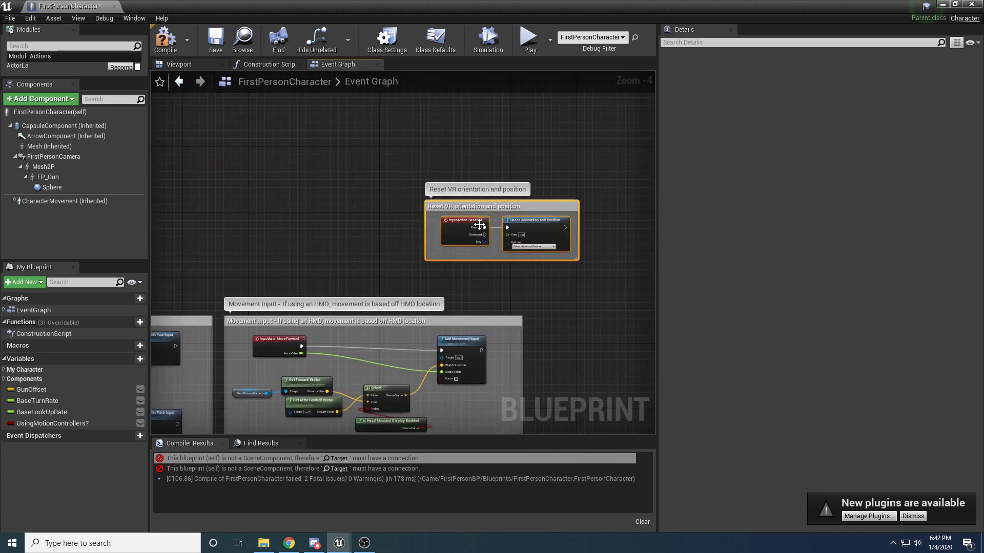
{"action": "scroll", "coordinate": [479, 226], "scroll_direction": "up", "scroll_amount": 2}
{"action": "scroll", "coordinate": [476, 256], "scroll_direction": "down", "scroll_amount": 2}
{"action": "key", "text": "Delete"}
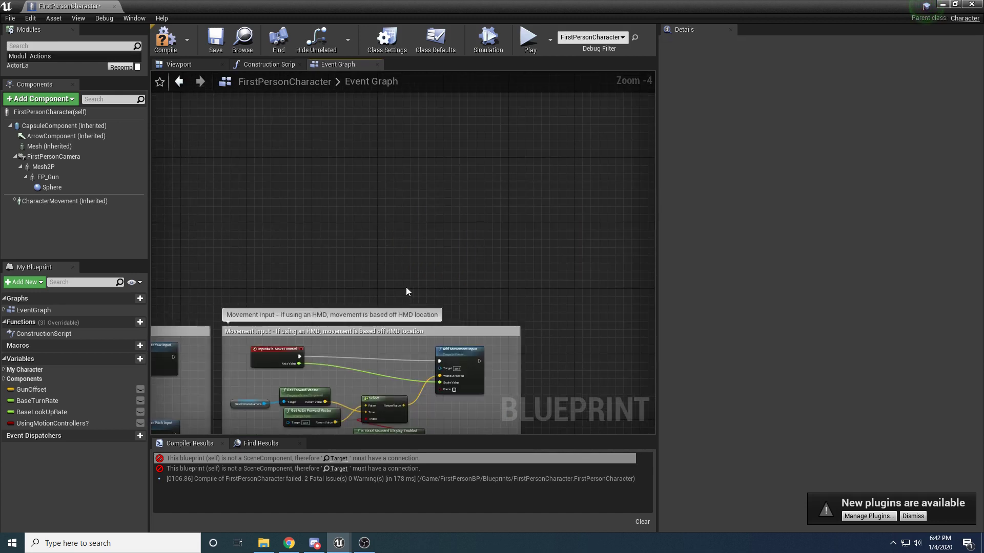
- Delete the Select, Is Head Mounted Display Enabled, Get Forward Vector and First Person Camera nodes from the MoveForward logic
{"action": "right_click_drag", "start_coordinate": [406, 287], "coordinate": [443, 225]}
{"action": "scroll", "coordinate": [443, 224], "scroll_direction": "up", "scroll_amount": 1}
{"action": "right_click_drag", "start_coordinate": [464, 267], "coordinate": [400, 228]}
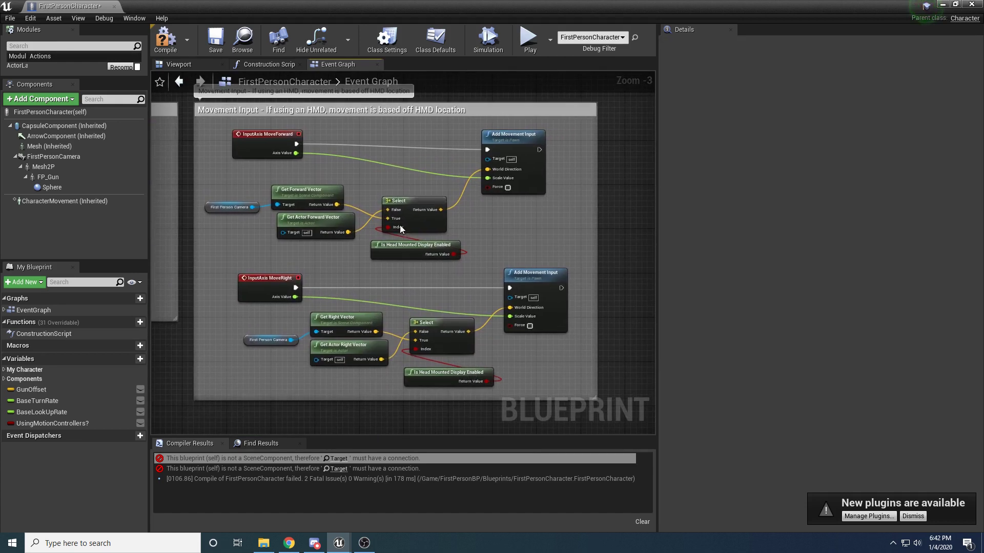
{"action": "right_click_drag", "start_coordinate": [405, 193], "coordinate": [422, 210]}
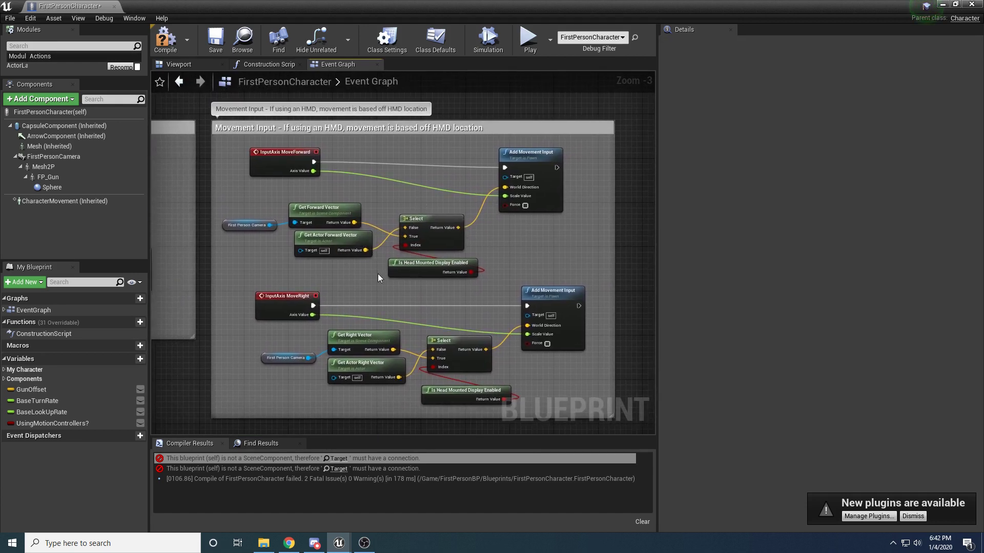
{"action": "left_click_drag", "start_coordinate": [364, 251], "coordinate": [366, 251]}
{"action": "key", "text": "Delete"}
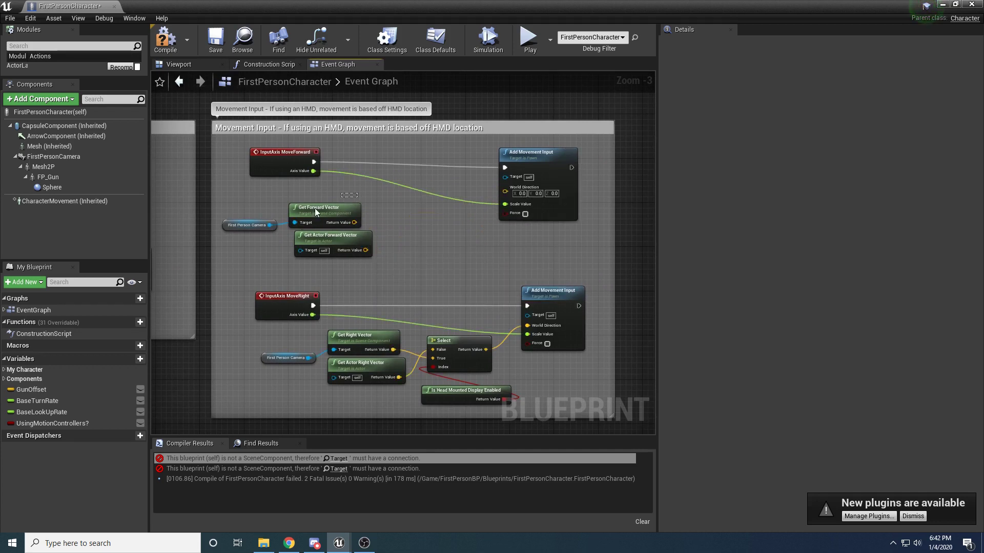
{"action": "left_click_drag", "start_coordinate": [242, 193], "coordinate": [307, 227]}
{"action": "key", "text": "Delete"}
- Connect Get Actor Forward Vector to the MoveForward Add Movement Input's World Direction and arrange both nodes close to the event
{"action": "left_click_drag", "start_coordinate": [366, 250], "coordinate": [516, 191]}
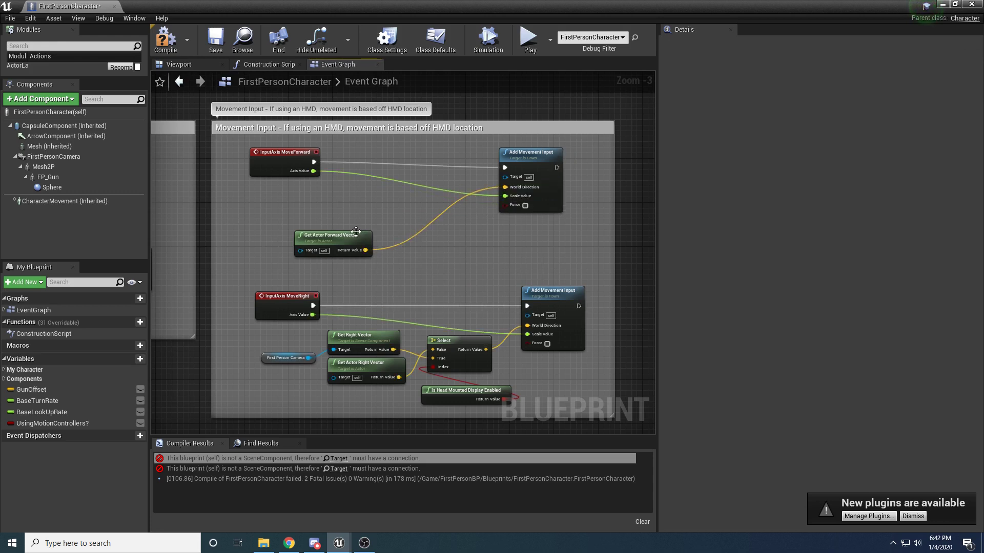
{"action": "left_click_drag", "start_coordinate": [330, 235], "coordinate": [286, 191]}
{"action": "left_click_drag", "start_coordinate": [521, 157], "coordinate": [388, 153]}
- Delete the Select, Is Head Mounted Display Enabled, Get Right Vector and First Person Camera nodes from the MoveRight logic
{"action": "right_click_drag", "start_coordinate": [450, 265], "coordinate": [457, 225]}
{"action": "left_click", "coordinate": [374, 321]}
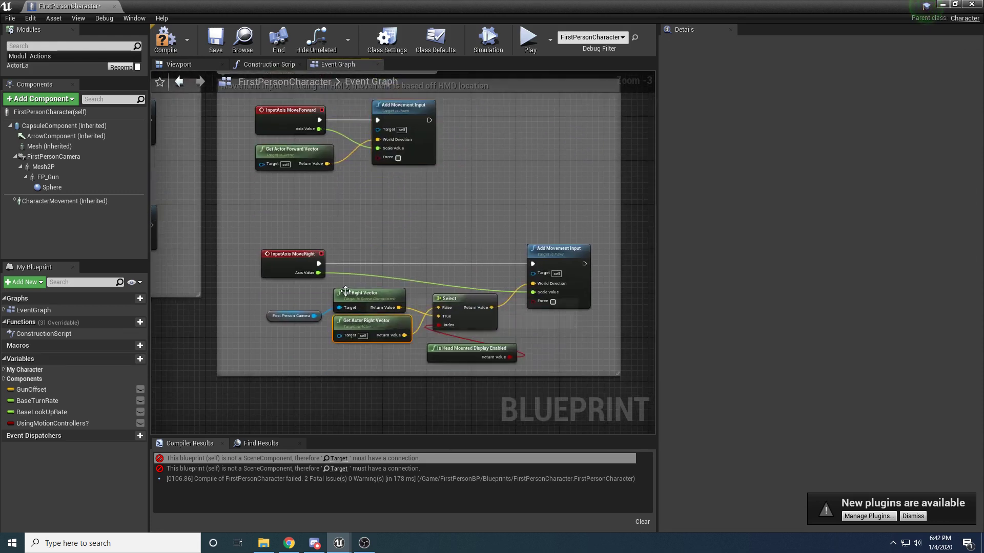
{"action": "left_click_drag", "start_coordinate": [504, 372], "coordinate": [428, 293]}
{"action": "key", "text": "Delete"}
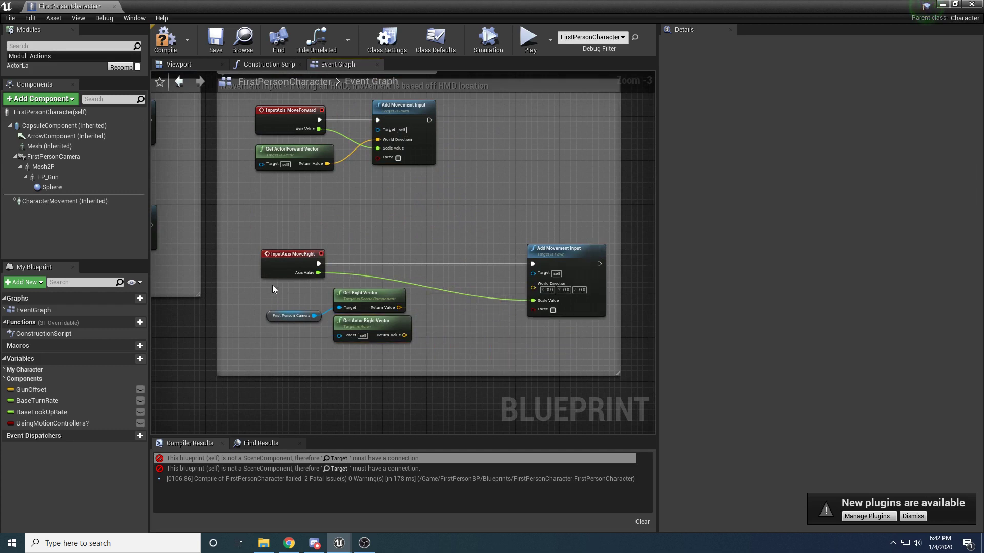
{"action": "left_click", "coordinate": [362, 309]}
{"action": "key", "text": "Delete"}
- Place Get Actor Right Vector under the MoveRight event, connect it to Add Movement Input's World Direction, and bring that node closer
{"action": "left_click_drag", "start_coordinate": [296, 297], "coordinate": [282, 325]}
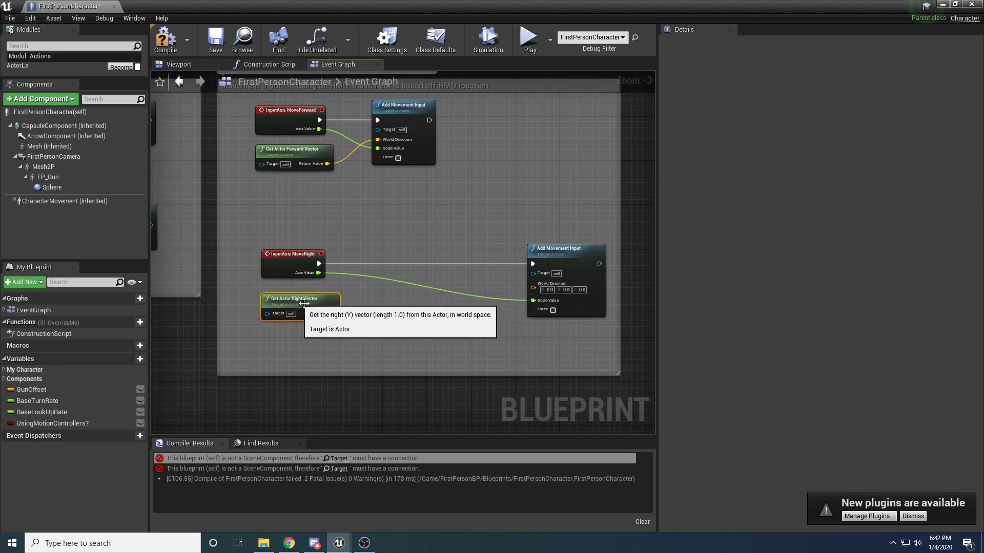
{"action": "left_click_drag", "start_coordinate": [365, 320], "coordinate": [533, 288]}
{"action": "left_click_drag", "start_coordinate": [560, 249], "coordinate": [404, 251]}
{"action": "right_click_drag", "start_coordinate": [380, 358], "coordinate": [514, 121]}
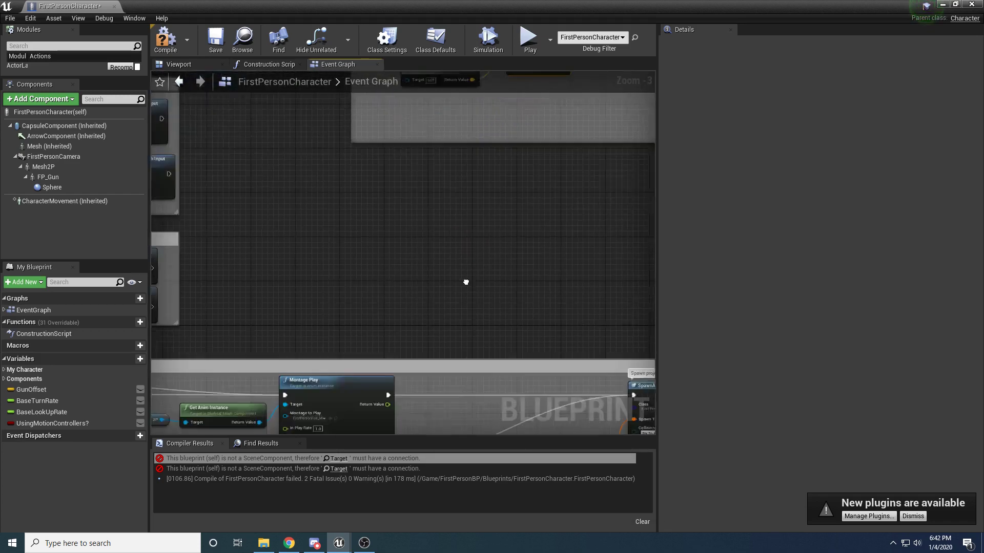
- Delete the Using Motion Controllers Select logic, its reroute nodes and the VR_Marker transform nodes feeding the projectile's Spawn Transform
{"action": "right_click_drag", "start_coordinate": [466, 281], "coordinate": [577, 166]}
{"action": "scroll", "coordinate": [521, 293], "scroll_direction": "down", "scroll_amount": 1}
{"action": "right_click_drag", "start_coordinate": [521, 292], "coordinate": [380, 132]}
{"action": "scroll", "coordinate": [410, 256], "scroll_direction": "up", "scroll_amount": 2}
{"action": "right_click_drag", "start_coordinate": [506, 235], "coordinate": [402, 297]}
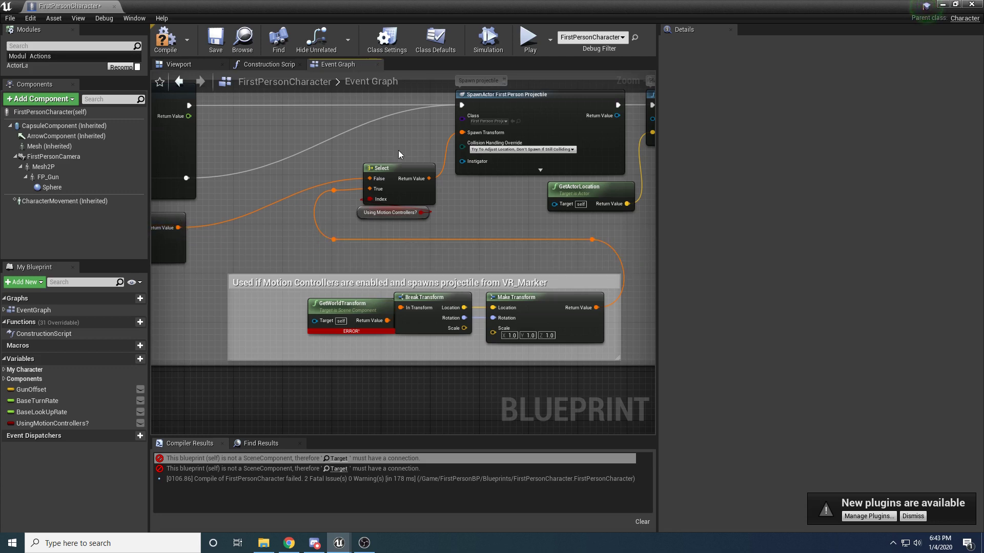
{"action": "left_click_drag", "start_coordinate": [400, 144], "coordinate": [304, 288]}
{"action": "key", "text": "Delete"}
{"action": "left_click", "coordinate": [517, 297]}
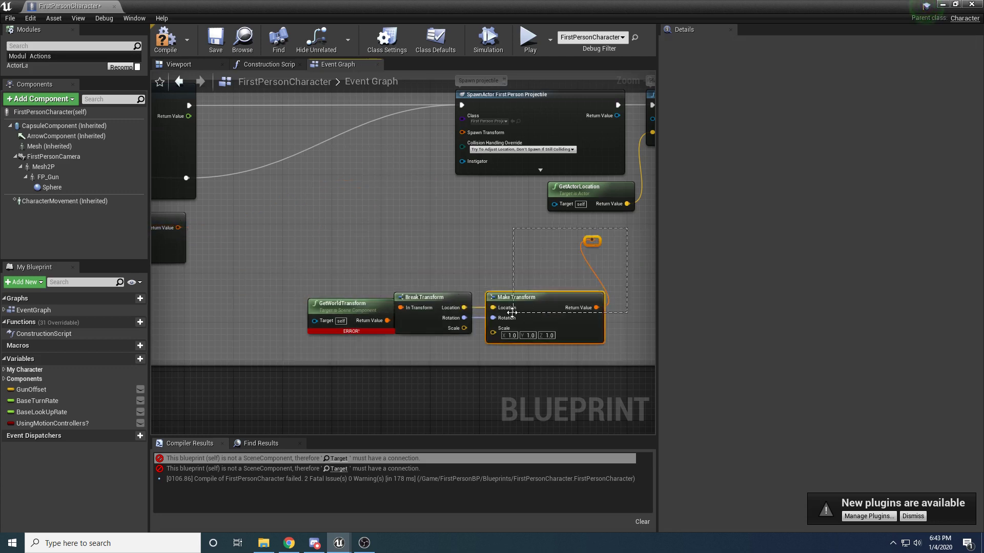
{"action": "key", "text": "Delete"}
{"action": "key", "text": "Delete"}
- Connect the remaining transform node's Return Value to SpawnActor First Person Projectile's Spawn Transform, compile and save the blueprint
{"action": "left_click_drag", "start_coordinate": [177, 227], "coordinate": [462, 133]}
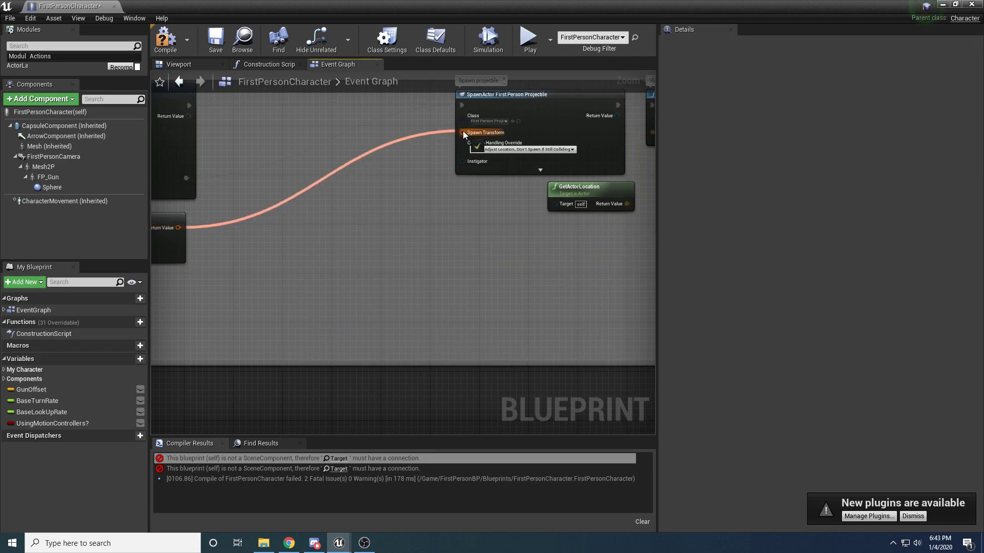
{"action": "left_click", "coordinate": [165, 38]}
{"action": "left_click", "coordinate": [215, 38]}
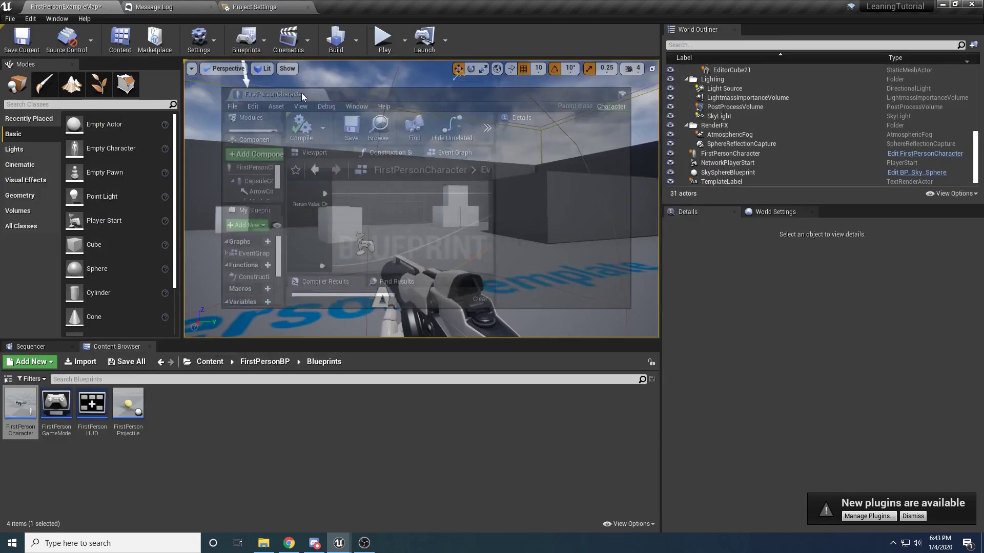
- Play the FirstPersonExampleMap level, fire several test shots with the gun, and stop the play session
{"action": "left_click", "coordinate": [66, 7]}
{"action": "left_click", "coordinate": [385, 41]}
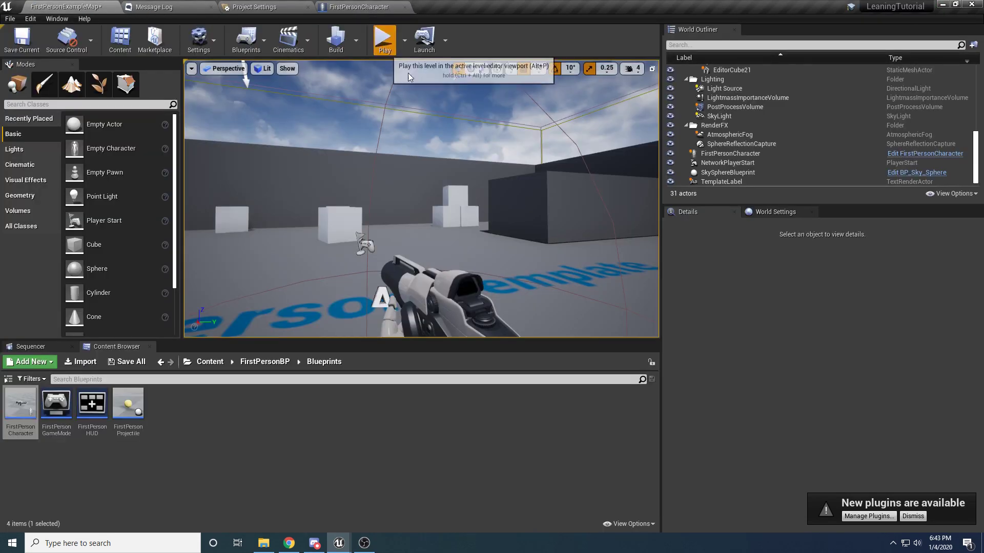
{"action": "left_click", "coordinate": [425, 213]}
{"action": "left_click", "coordinate": [424, 213]}
{"action": "left_click", "coordinate": [425, 212]}
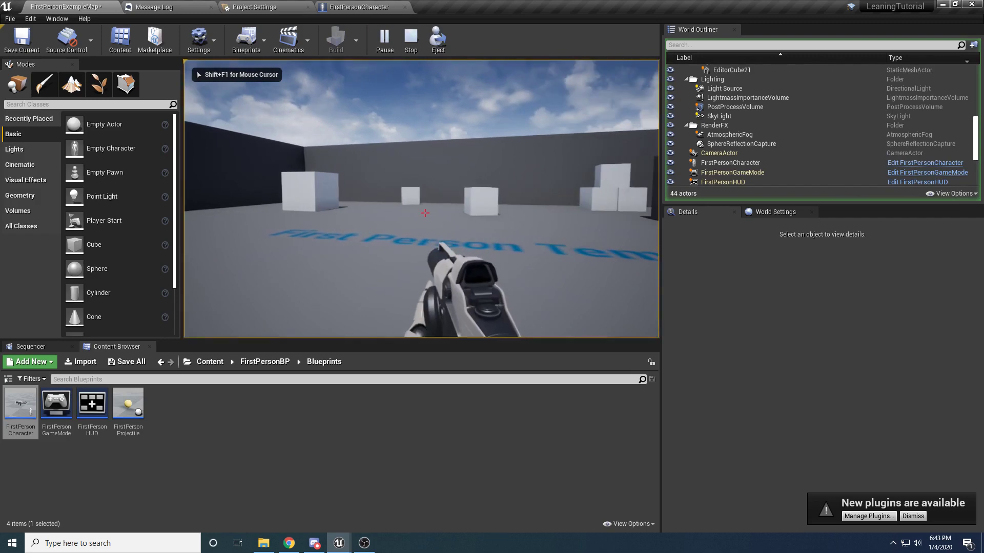
{"action": "left_click", "coordinate": [425, 212]}
{"action": "key", "text": "Escape"}
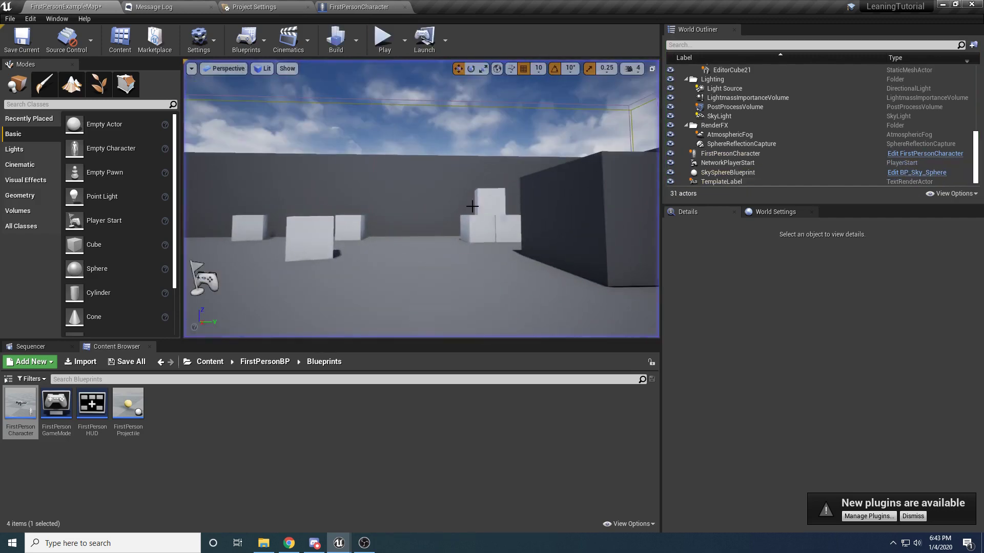
- Return to the top-level Content folder and save the changes to the example map
{"action": "left_click", "coordinate": [211, 363]}
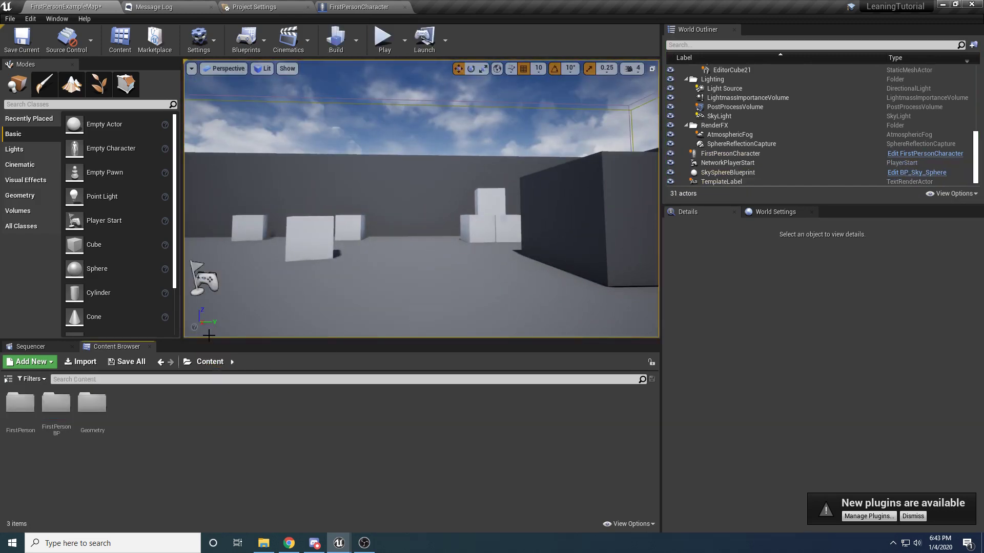
{"action": "left_click", "coordinate": [10, 19]}
{"action": "left_click", "coordinate": [48, 121]}
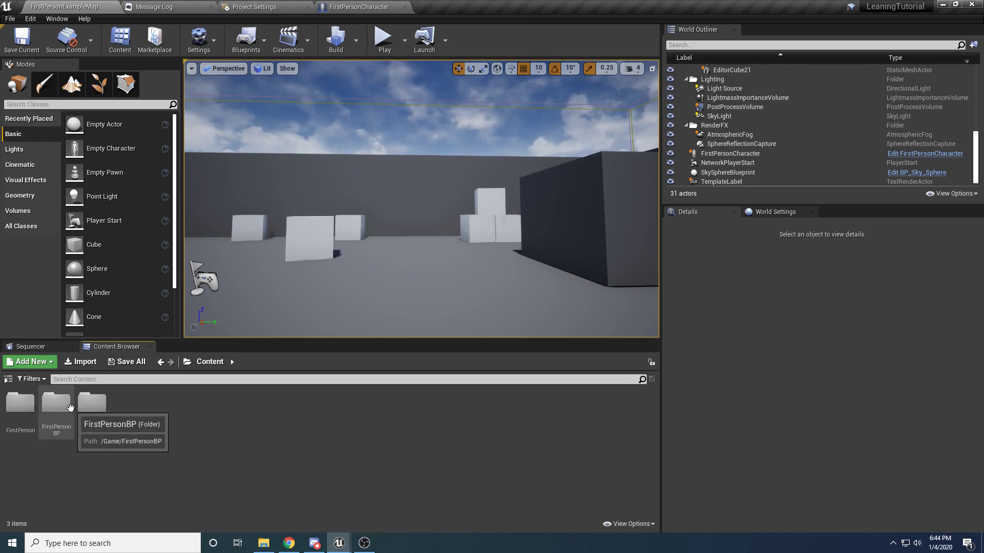
- Open the FirstPerson_Idle animation sequence from the FirstPerson/Animations folder
{"action": "left_click", "coordinate": [26, 407]}
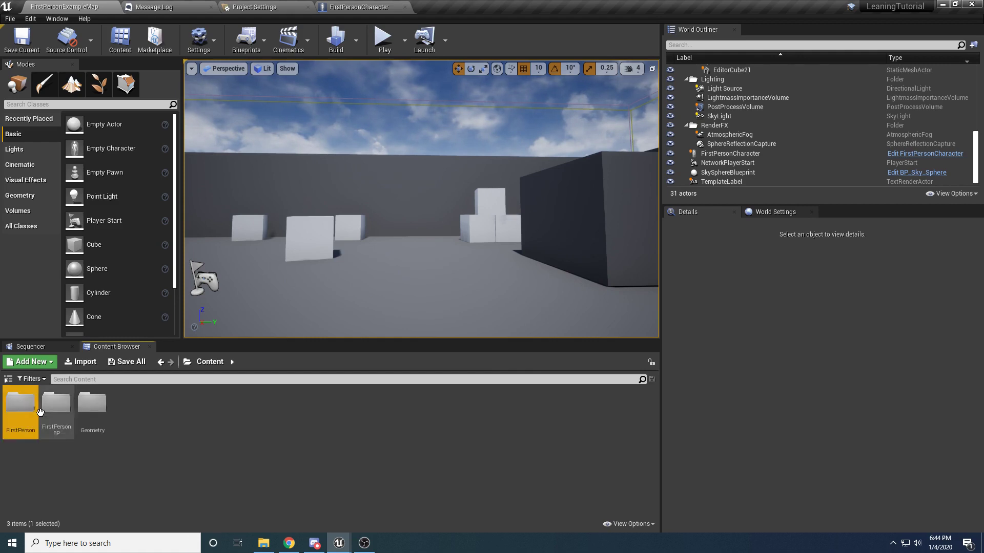
{"action": "double_click", "coordinate": [28, 408]}
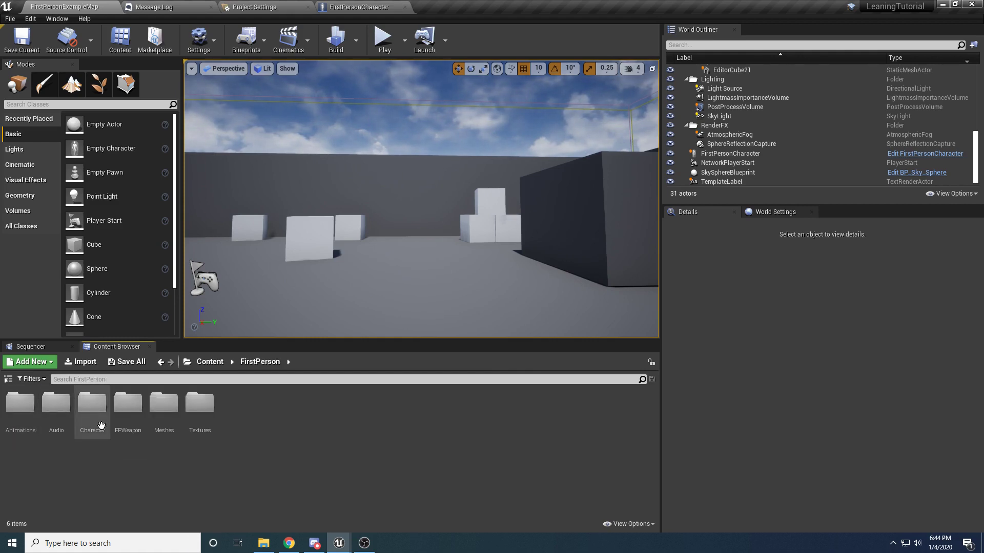
{"action": "double_click", "coordinate": [21, 405]}
{"action": "left_click", "coordinate": [89, 417]}
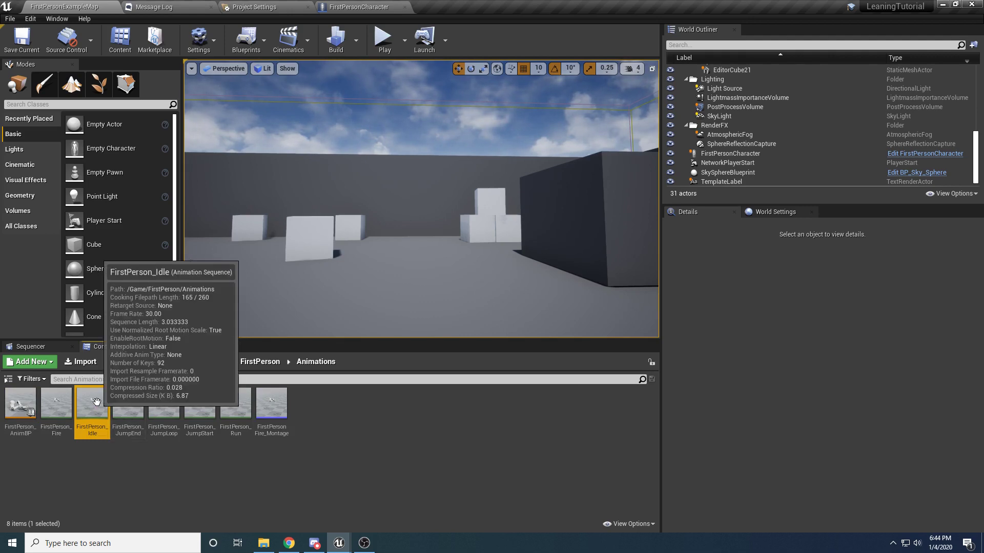
{"action": "double_click", "coordinate": [93, 403]}
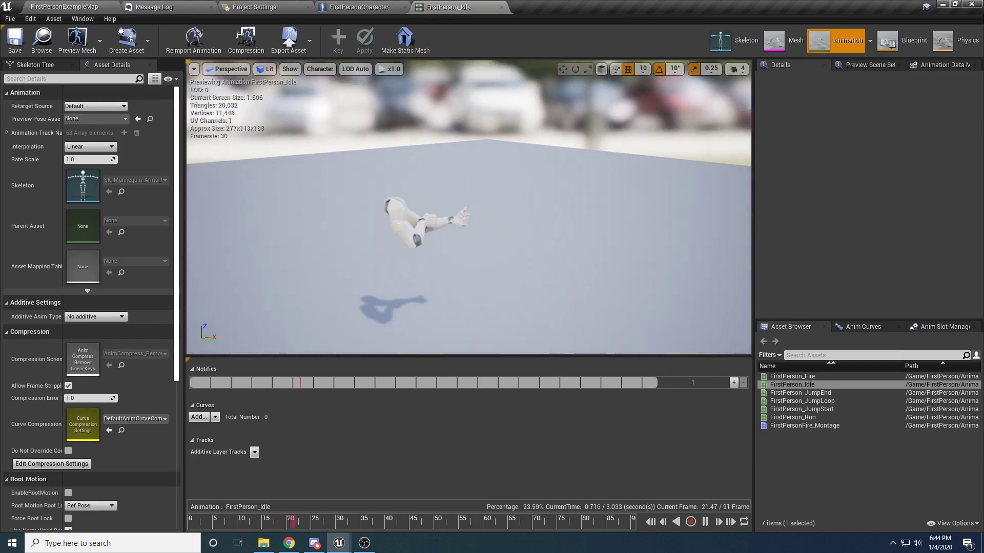
- View the arms from behind, pause the idle animation and set its timeline to frame 0
{"action": "right_click_drag", "start_coordinate": [468, 207], "coordinate": [566, 207]}
{"action": "key", "text": "a"}
{"action": "key", "text": "w"}
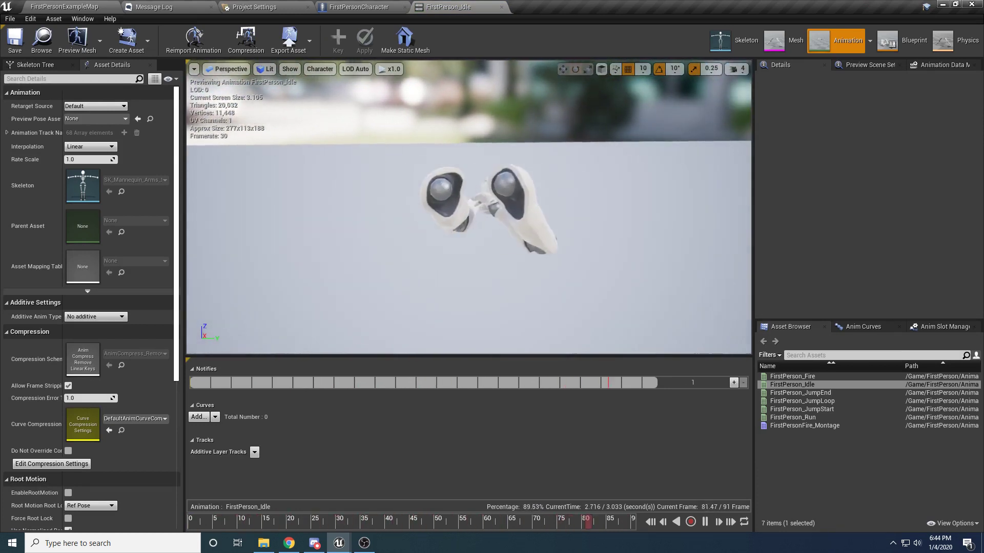
{"action": "right_click_drag", "start_coordinate": [433, 214], "coordinate": [462, 214]}
{"action": "key", "text": "a"}
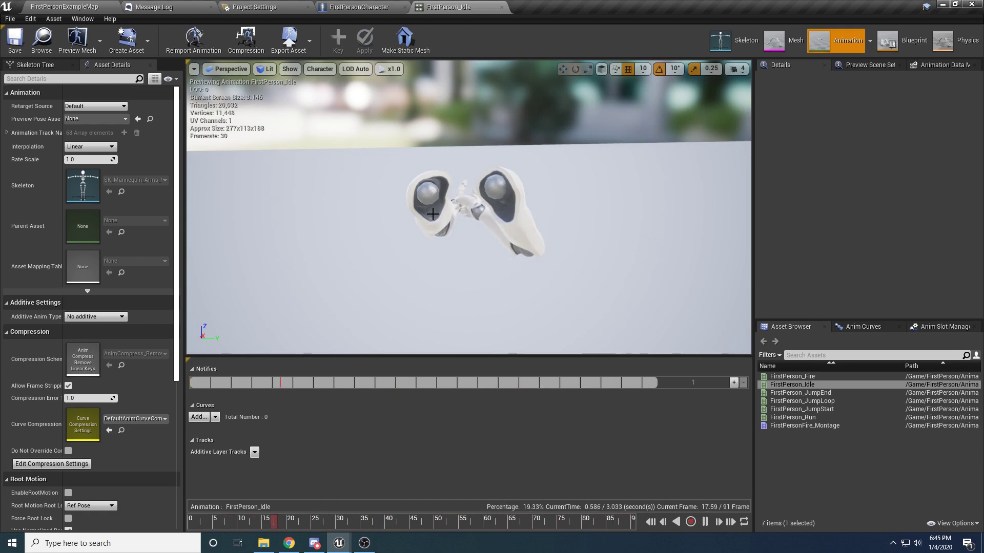
{"action": "left_click", "coordinate": [706, 523]}
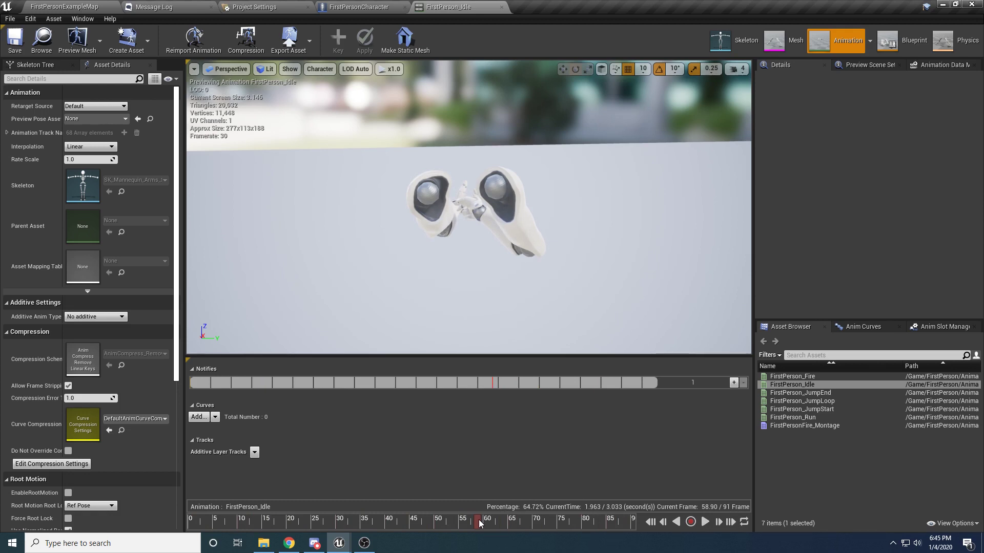
{"action": "left_click_drag", "start_coordinate": [479, 520], "coordinate": [127, 515]}
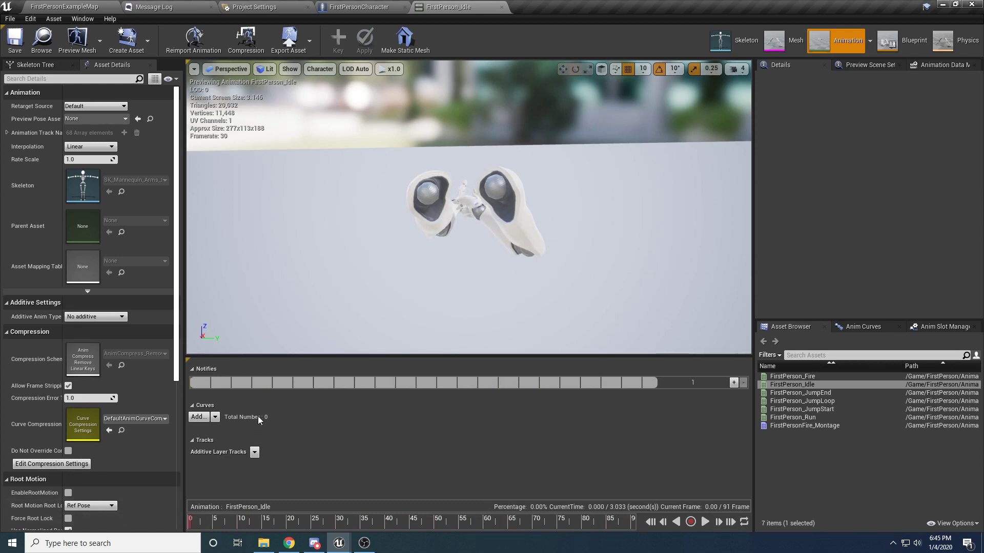
{"action": "left_click", "coordinate": [145, 42]}
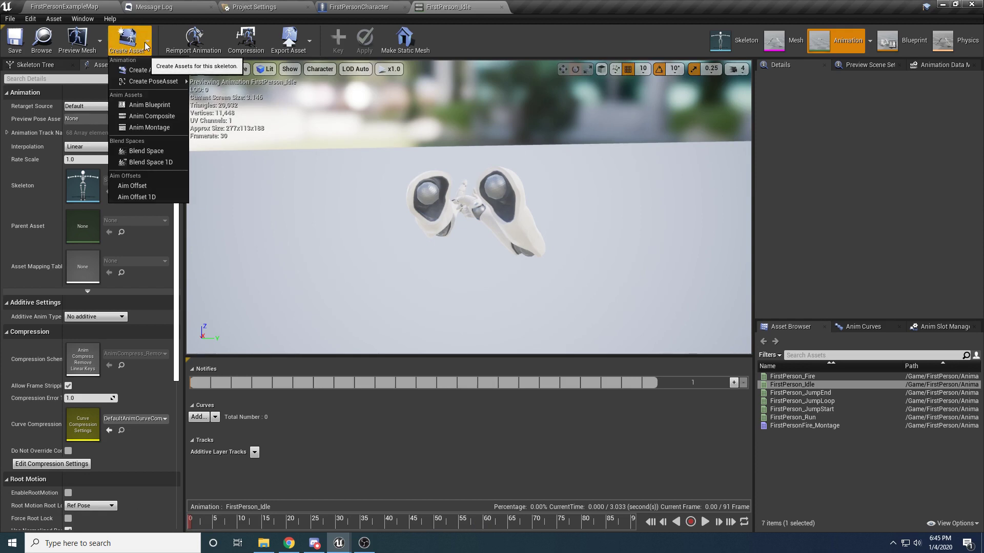
{"action": "mouse_move", "coordinate": [152, 67]}
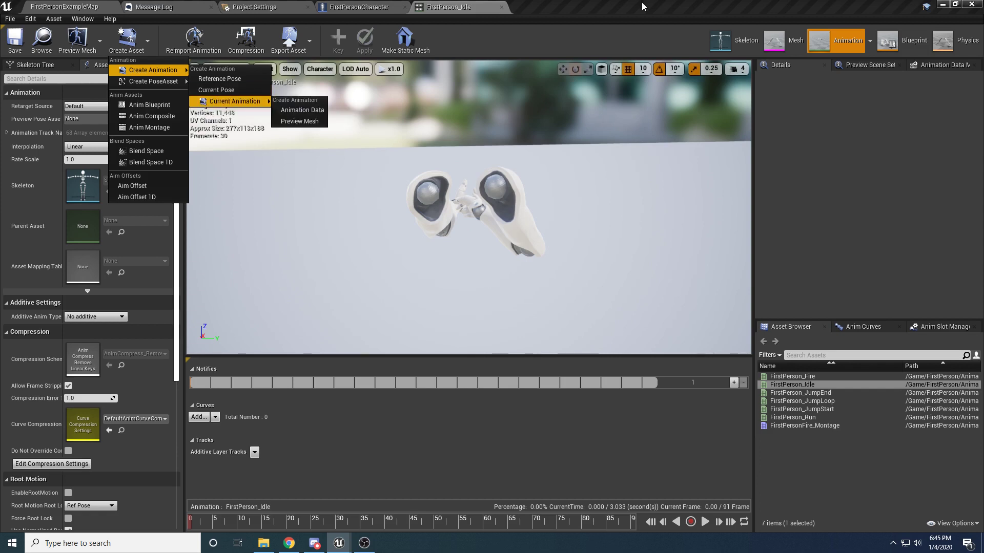
{"action": "right_click_drag", "start_coordinate": [576, 134], "coordinate": [573, 139]}
{"action": "mouse_move", "coordinate": [489, 173]}
{"action": "right_mouse_down"}
{"action": "mouse_move", "coordinate": [505, 170]}
{"action": "mouse_move", "coordinate": [490, 173]}
{"action": "right_mouse_up"}
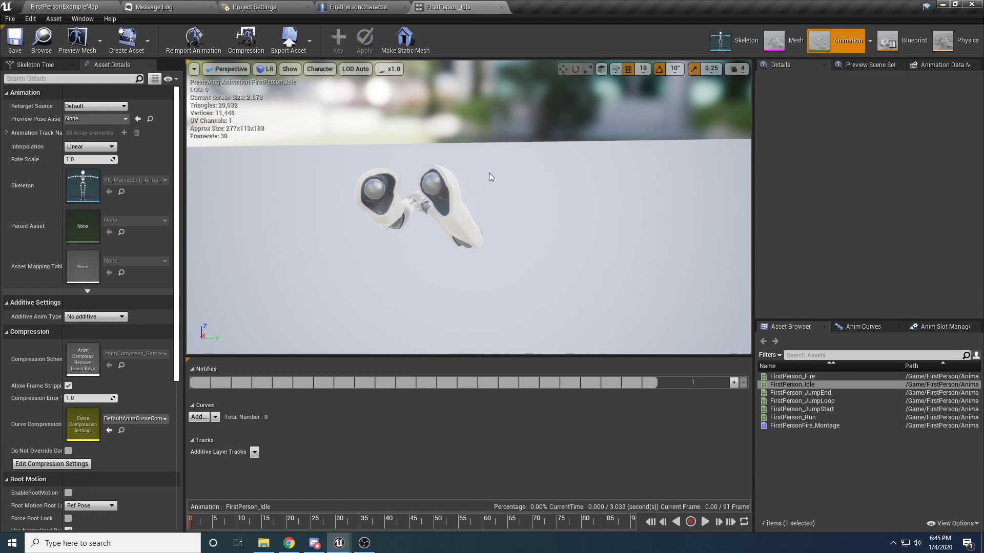
- Set the preview's bone drawing to All Hierarchy and frame the upper skeleton closely from behind
{"action": "left_click", "coordinate": [320, 69]}
{"action": "mouse_move", "coordinate": [334, 114]}
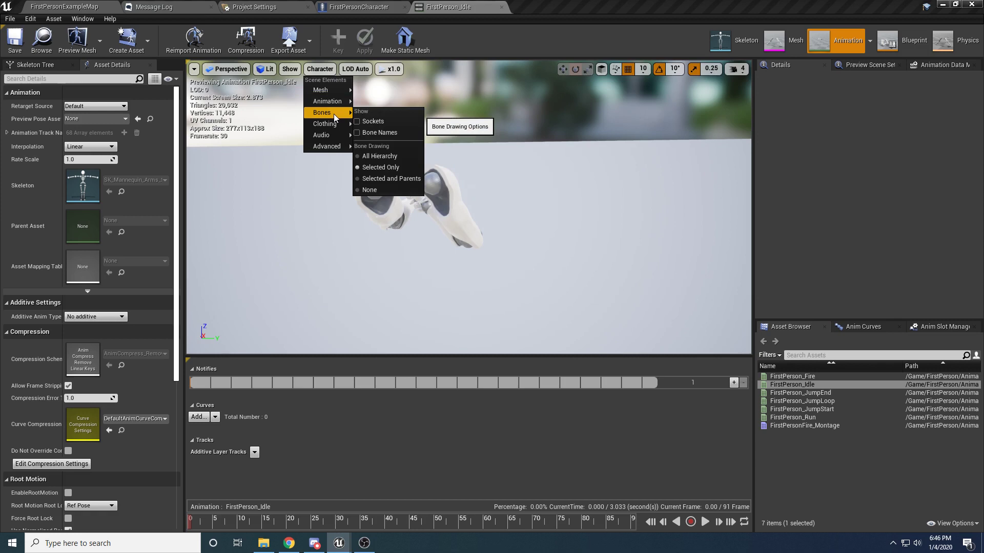
{"action": "left_click", "coordinate": [356, 156]}
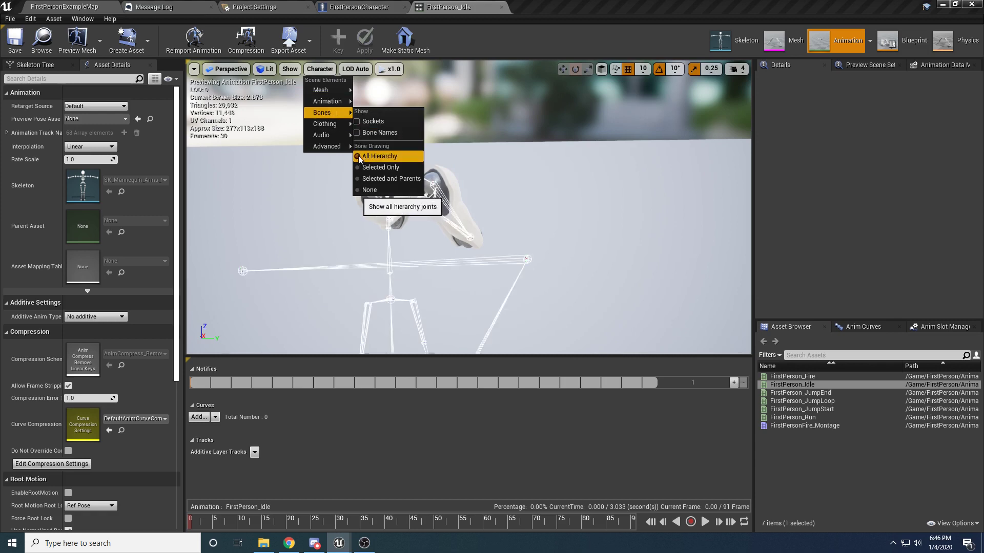
{"action": "left_click", "coordinate": [473, 156]}
{"action": "scroll", "coordinate": [473, 155], "scroll_direction": "down", "scroll_amount": 4}
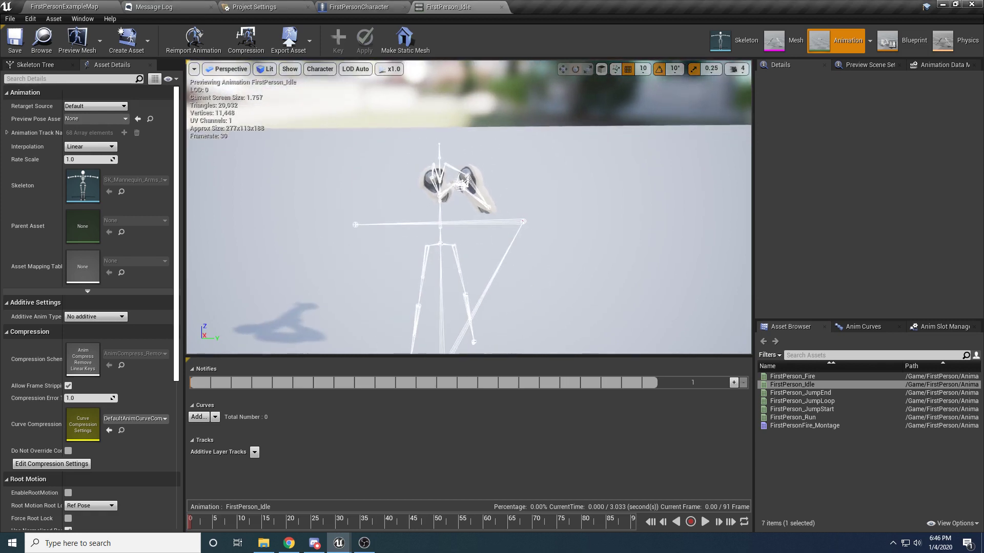
{"action": "right_click_drag", "start_coordinate": [460, 207], "coordinate": [442, 192]}
{"action": "key", "text": "w"}
{"action": "key", "text": "w"}
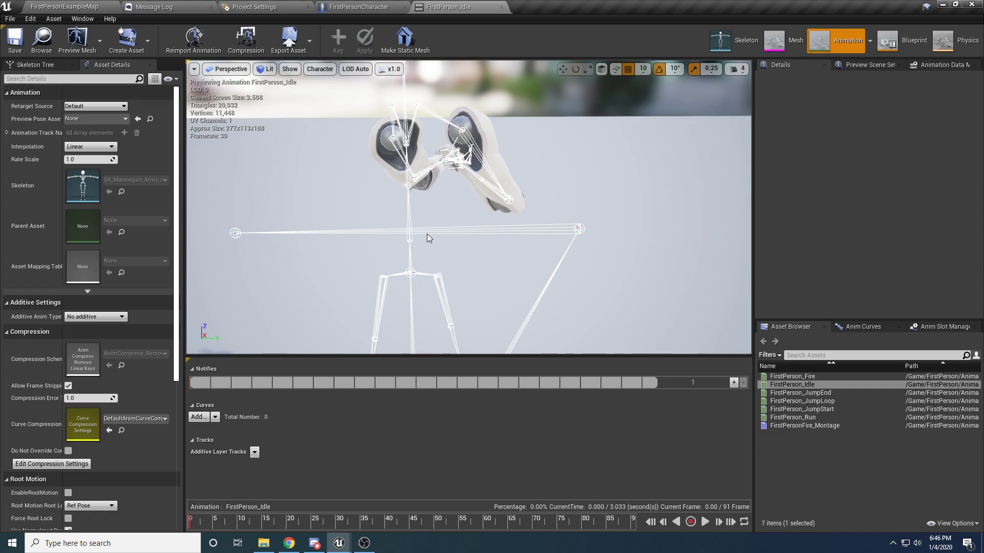
- Create a new animation from the current pose, named NoLean, in the Content folder
{"action": "left_click", "coordinate": [146, 47]}
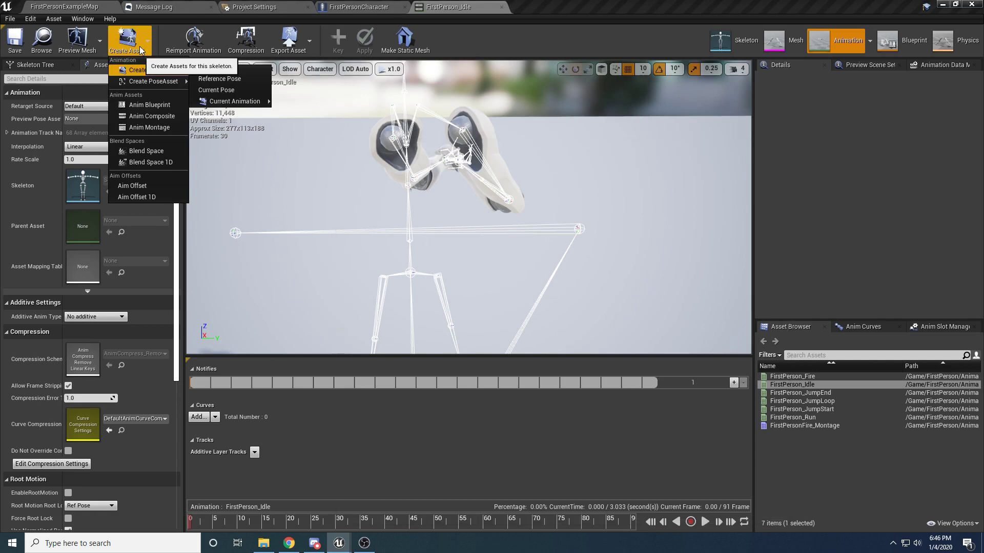
{"action": "mouse_move", "coordinate": [167, 82]}
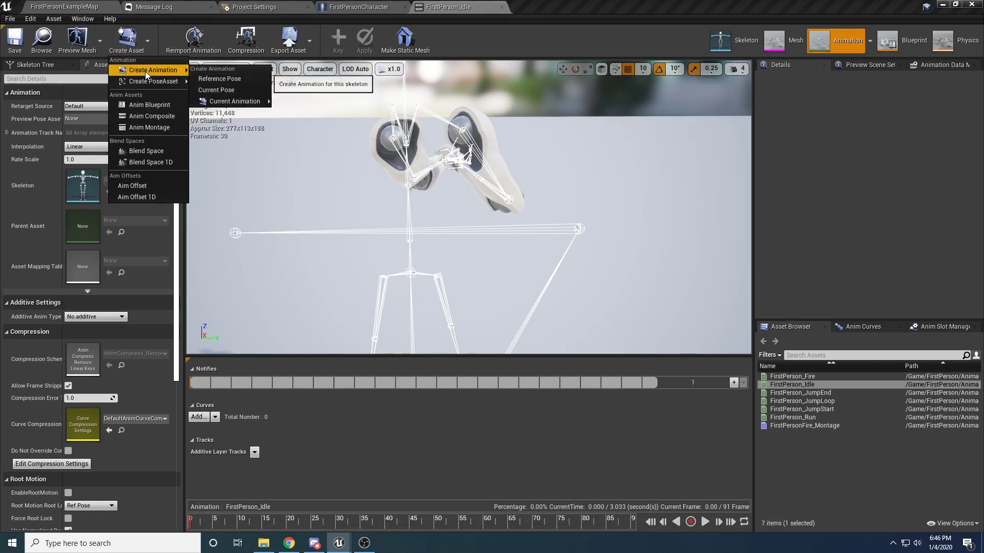
{"action": "left_click", "coordinate": [246, 90]}
{"action": "left_click", "coordinate": [417, 194]}
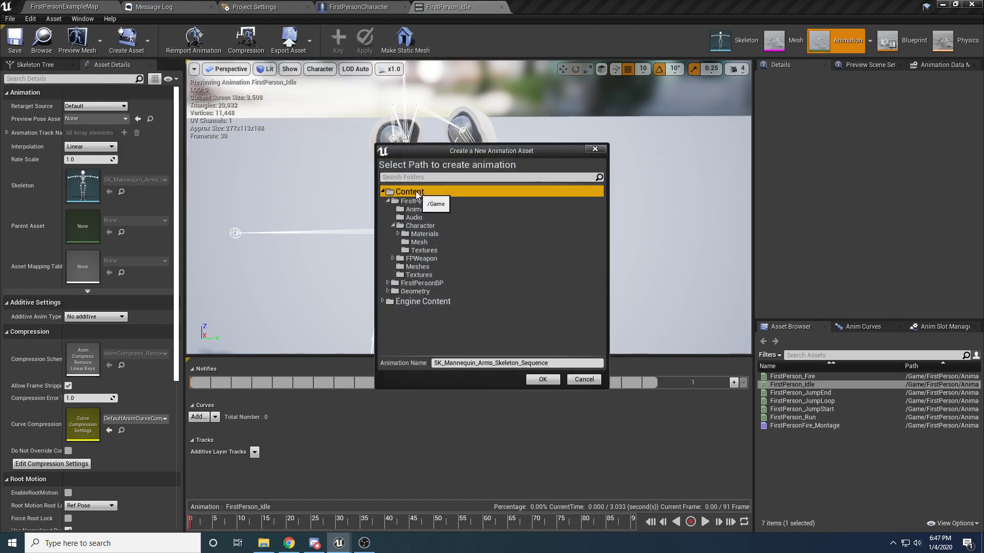
{"action": "left_click", "coordinate": [487, 365]}
{"action": "key", "text": "shift+End"}
{"action": "key", "text": "ctrl+a"}
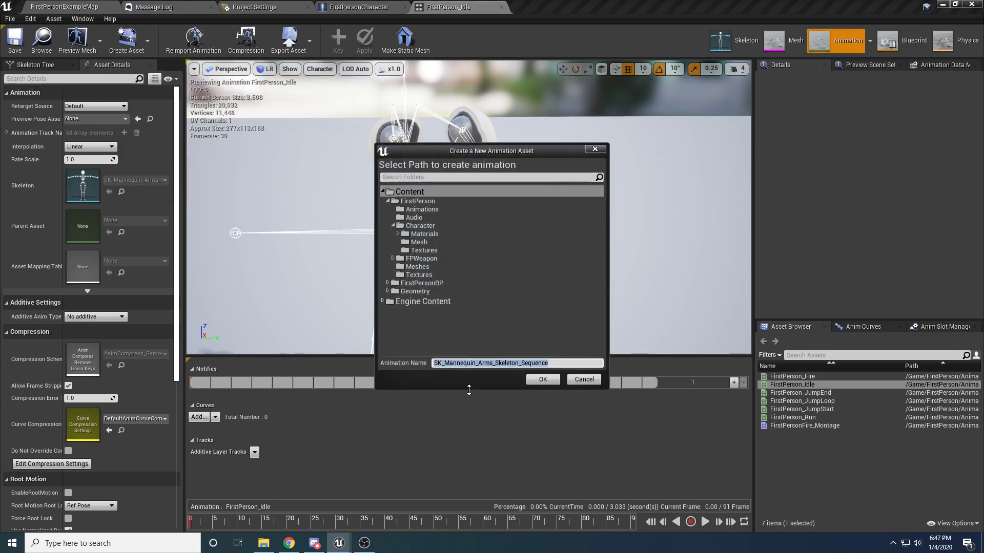
{"action": "type", "text": "NoLe"}
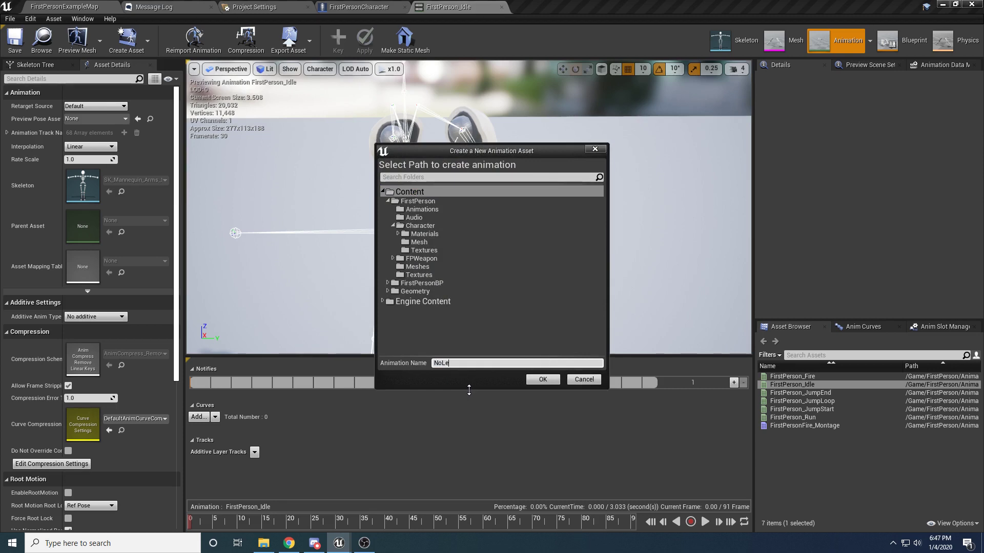
{"action": "type", "text": "an"}
{"action": "left_click", "coordinate": [541, 379]}
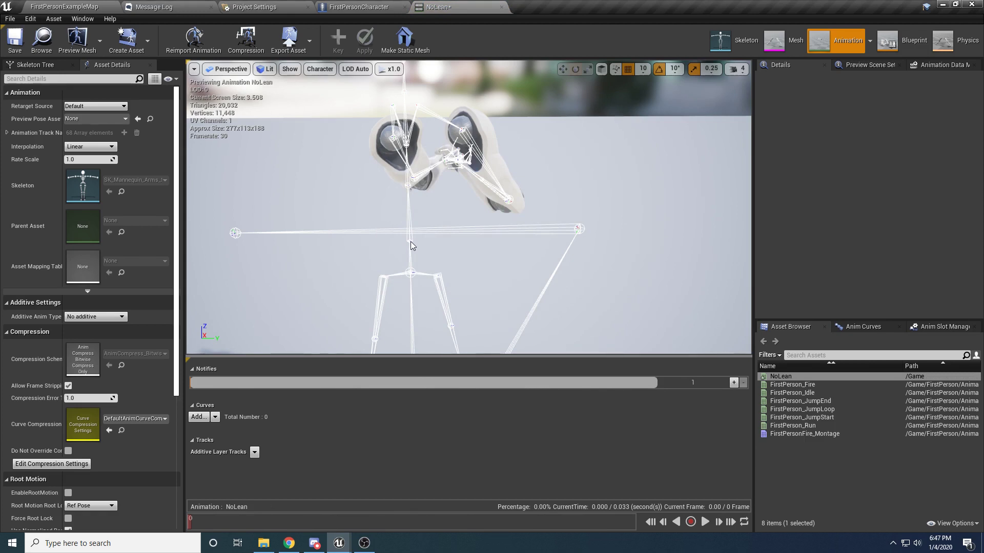
- Rotate the spine_01 bone 20° about its local Y axis so the upper body leans to the character's right
{"action": "left_click", "coordinate": [410, 242]}
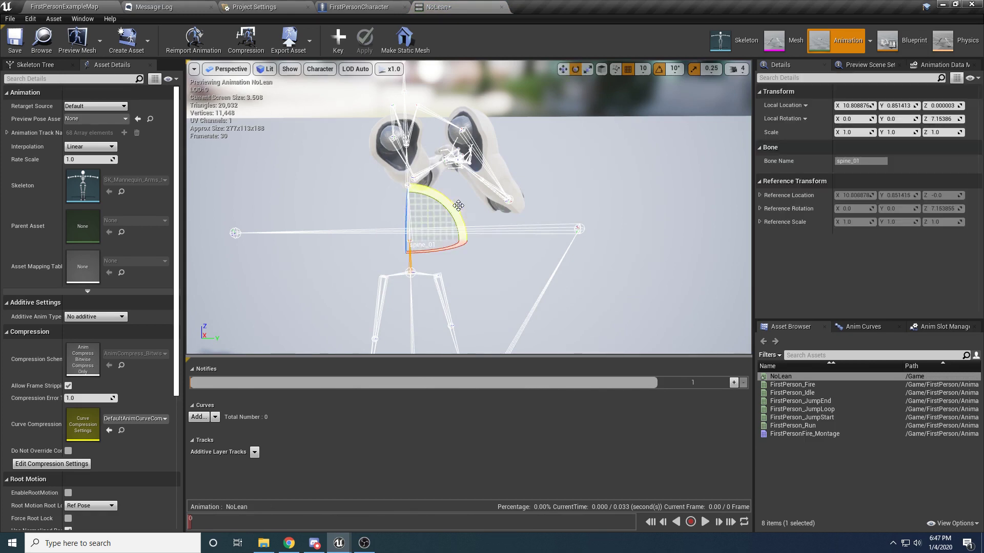
{"action": "right_click_drag", "start_coordinate": [405, 256], "coordinate": [403, 235]}
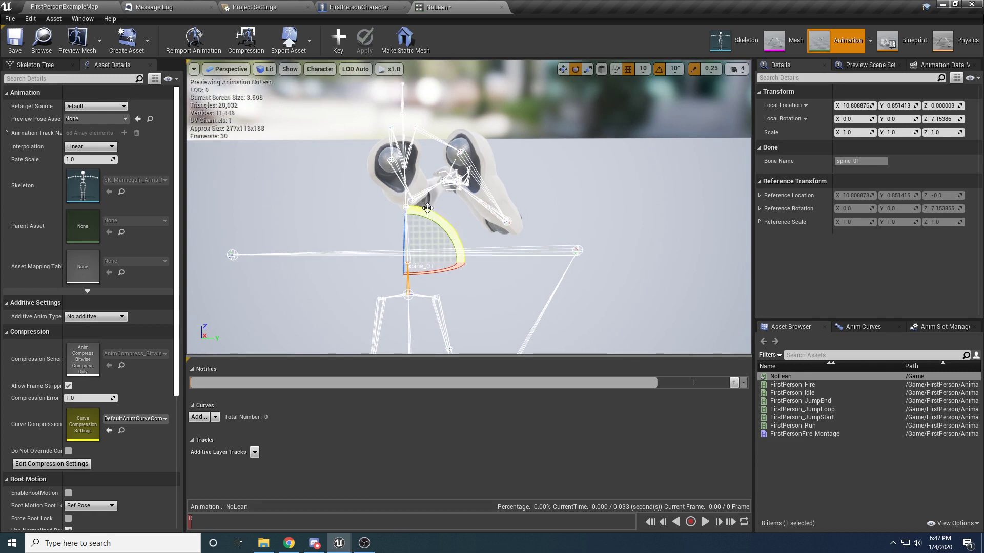
{"action": "mouse_move", "coordinate": [426, 211]}
{"action": "left_mouse_down"}
{"action": "mouse_move", "coordinate": [447, 216]}
{"action": "mouse_move", "coordinate": [435, 211]}
{"action": "left_mouse_up"}
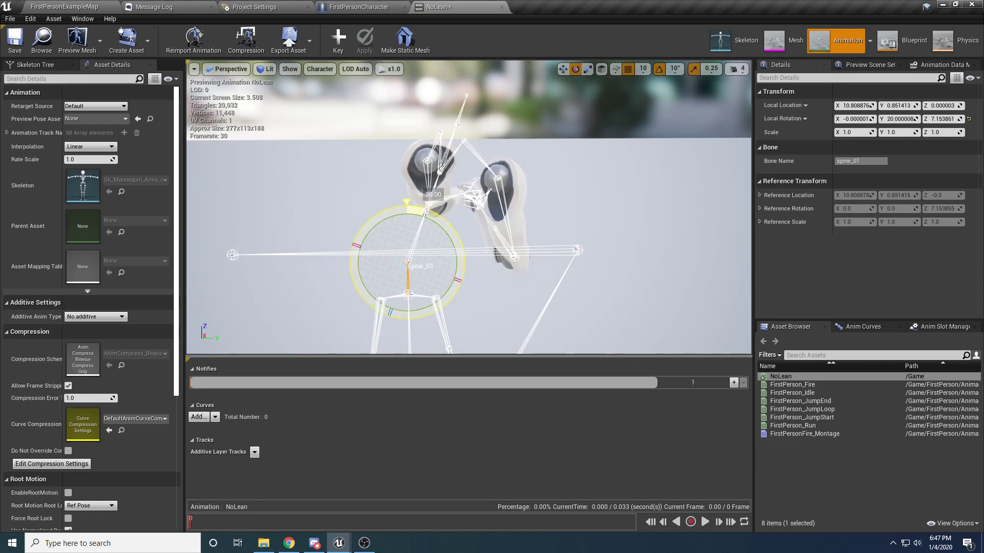
- Create a new animation from the current pose, named LeanRight, in the Content folder
{"action": "left_click", "coordinate": [141, 50]}
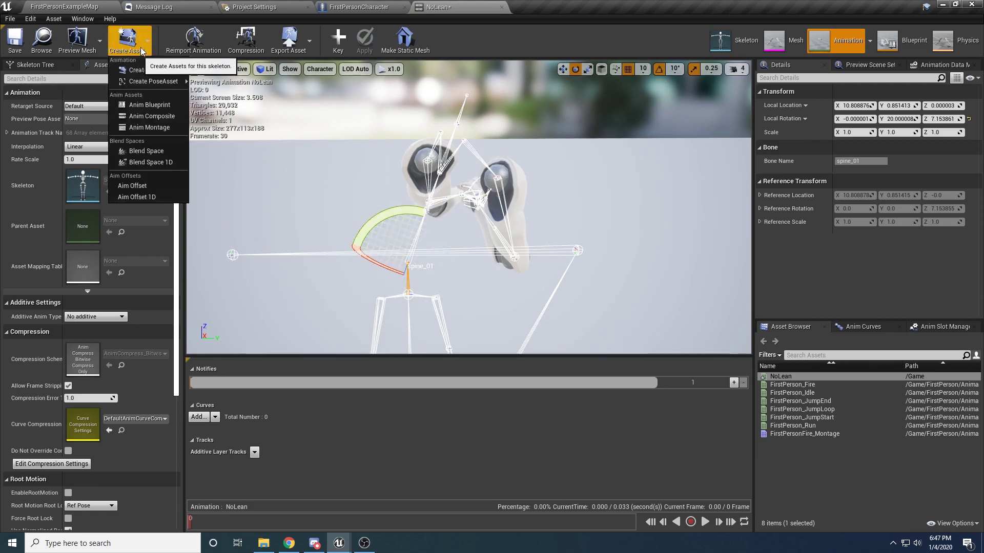
{"action": "mouse_move", "coordinate": [156, 72]}
{"action": "left_click", "coordinate": [216, 89]}
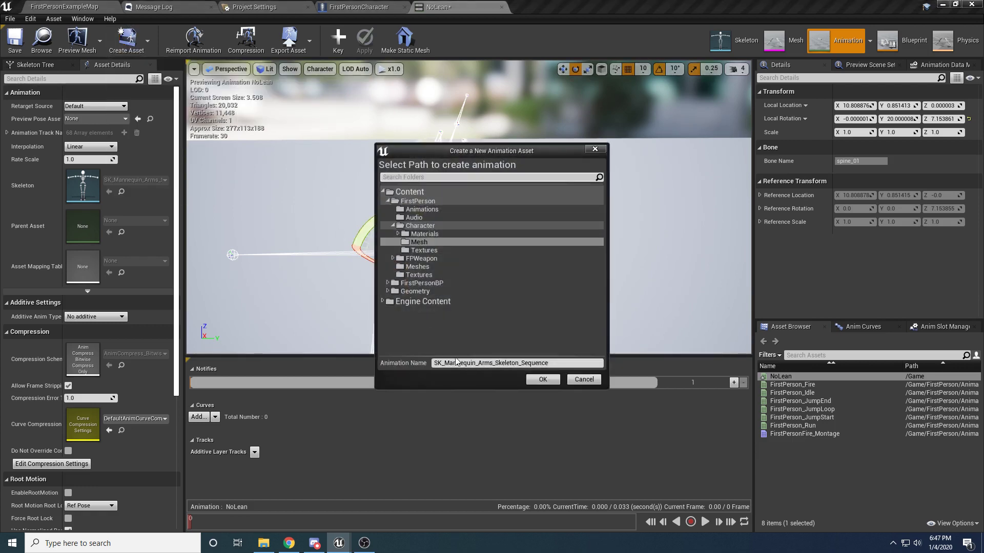
{"action": "left_click", "coordinate": [385, 194]}
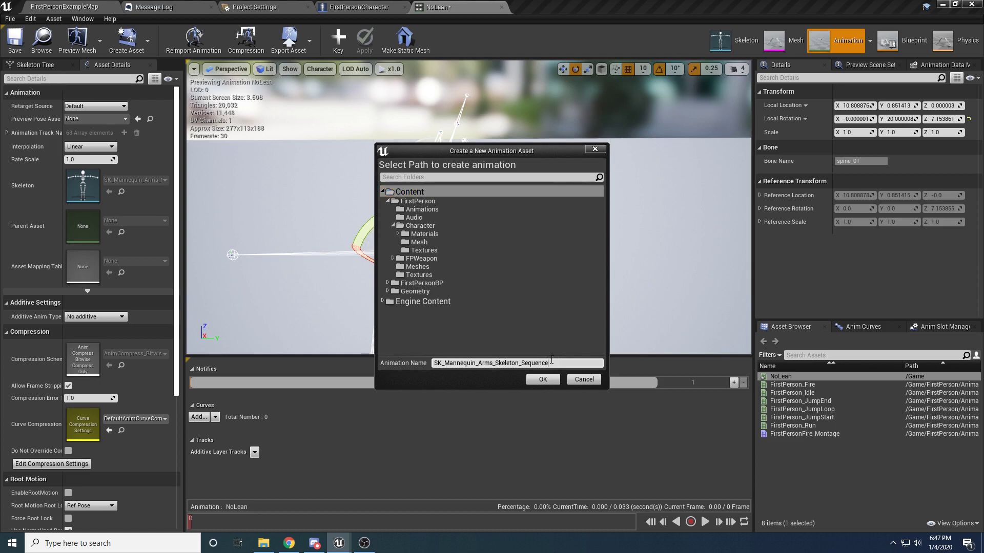
{"action": "type", "text": "LeanRigh"}
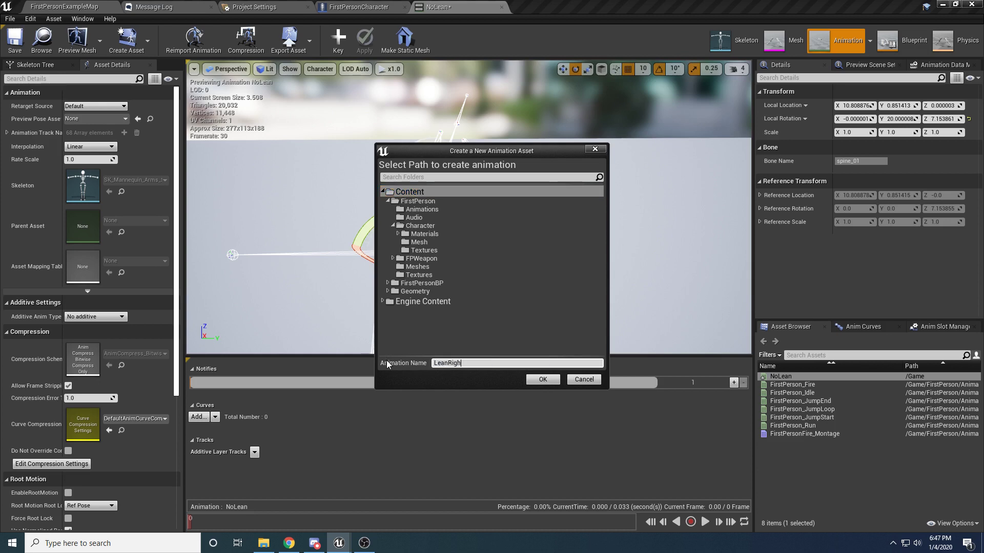
{"action": "type", "text": "t"}
{"action": "left_click", "coordinate": [530, 379]}
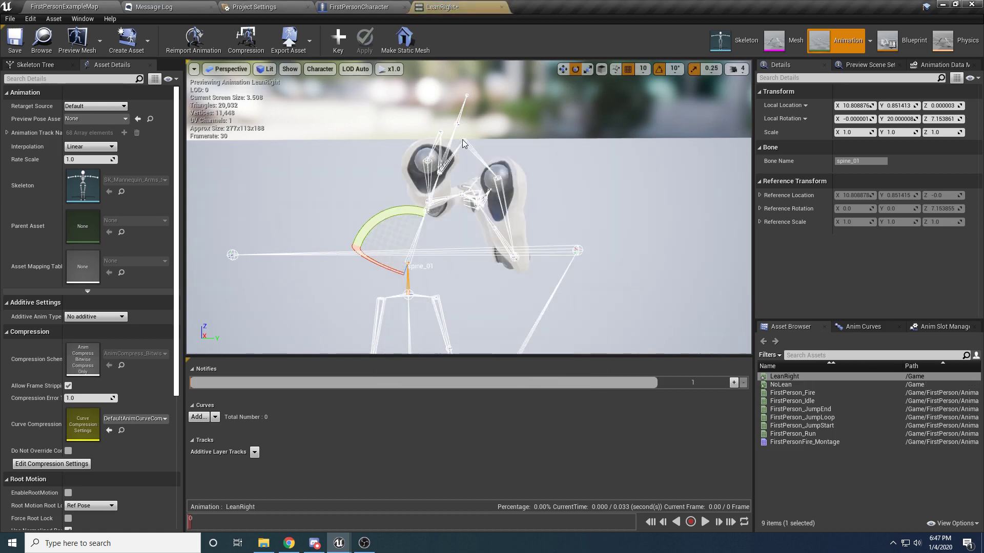
- Rotate spine_01 to -30° about its local Y axis and create a LeanLeft animation from the current pose in the Content folder
{"action": "left_click_drag", "start_coordinate": [401, 214], "coordinate": [371, 189]}
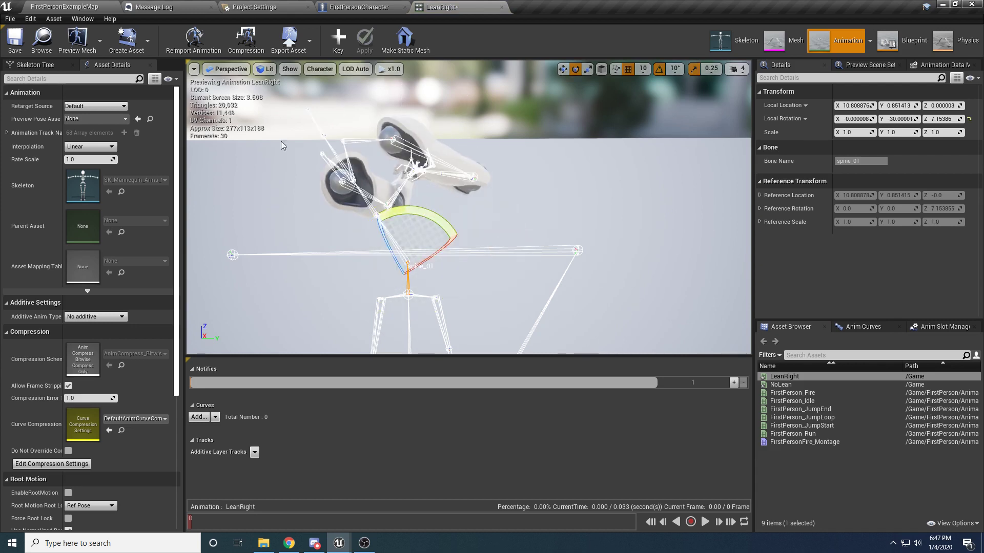
{"action": "left_click", "coordinate": [127, 39]}
{"action": "mouse_move", "coordinate": [147, 70]}
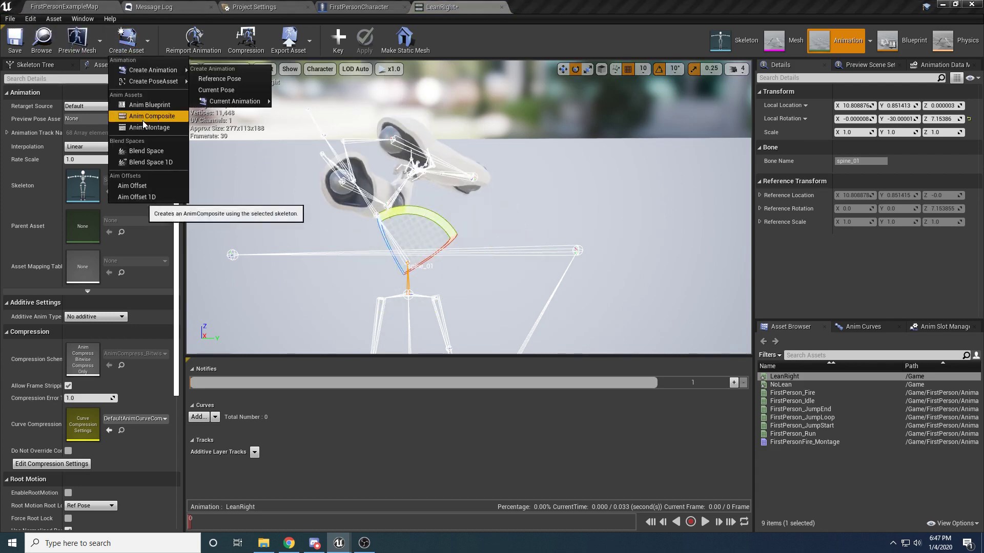
{"action": "left_click", "coordinate": [236, 89]}
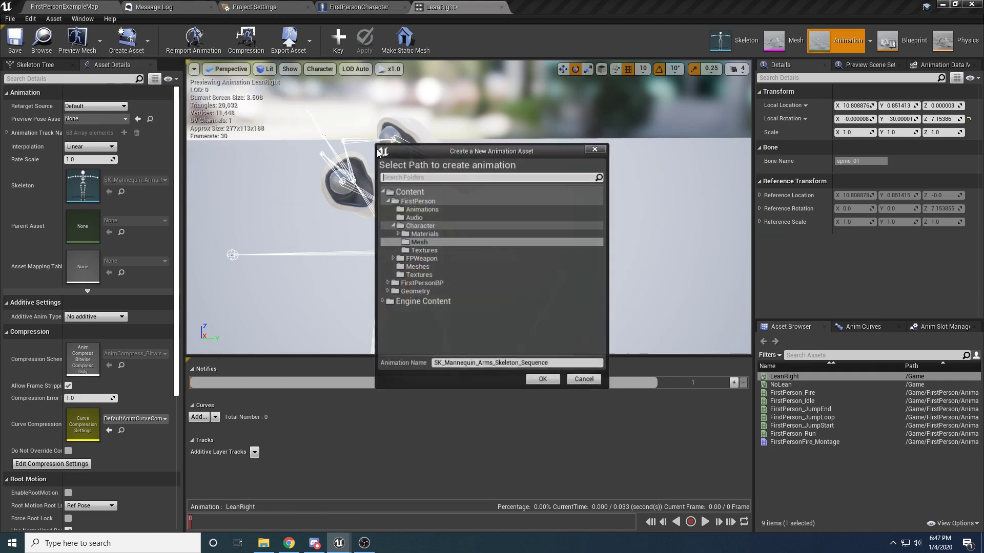
{"action": "left_click", "coordinate": [536, 364]}
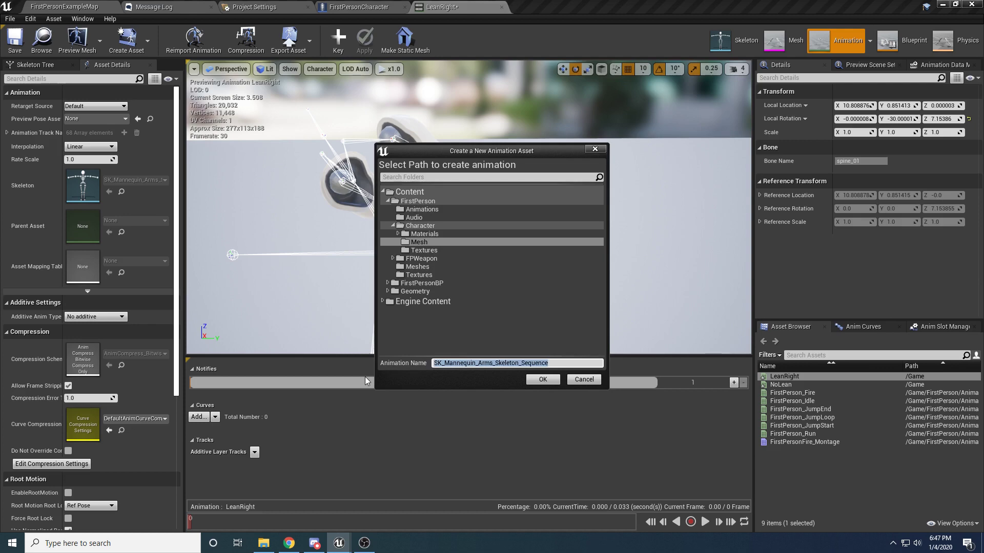
{"action": "type", "text": "LeanLeft"}
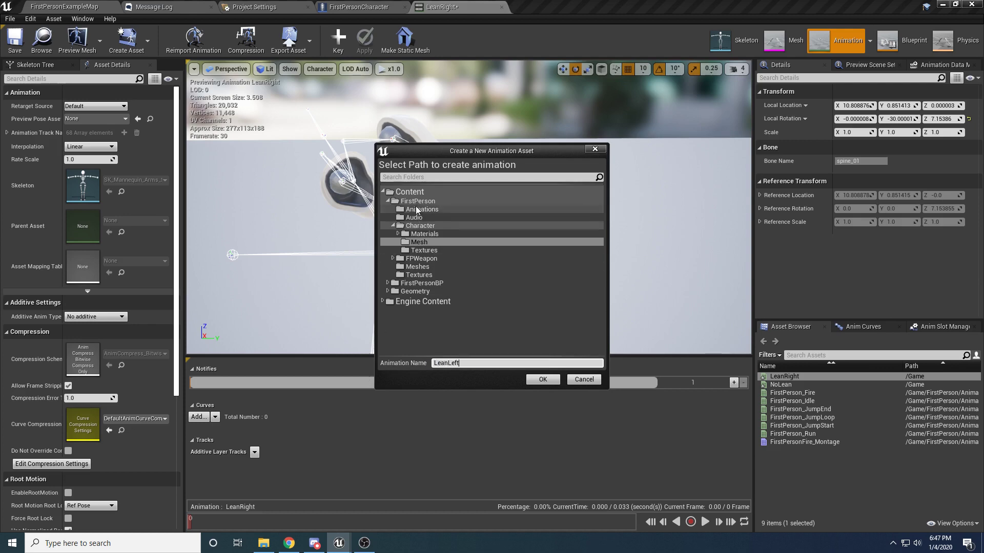
{"action": "left_click", "coordinate": [407, 192]}
{"action": "left_click", "coordinate": [542, 380]}
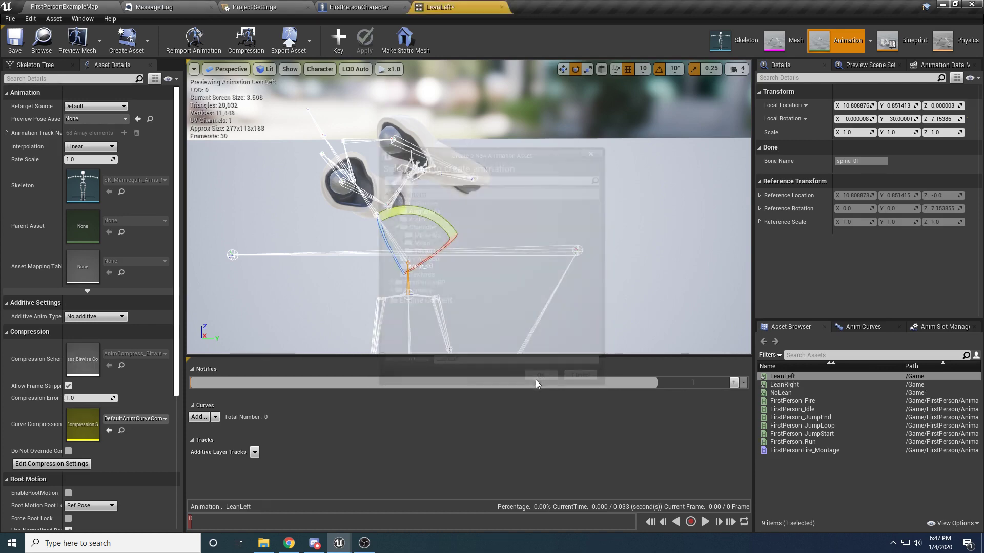
- Rotate the lowerarm_l bone 30° about its local X axis in the LeanLeft animation
{"action": "scroll", "coordinate": [530, 211], "scroll_direction": "up", "scroll_amount": 3}
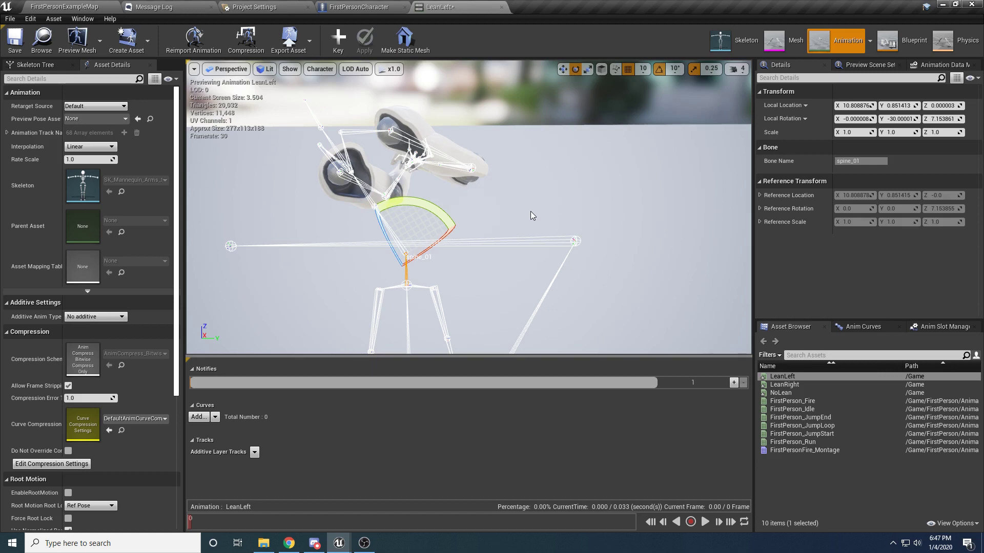
{"action": "left_click_drag", "start_coordinate": [530, 211], "coordinate": [527, 169]}
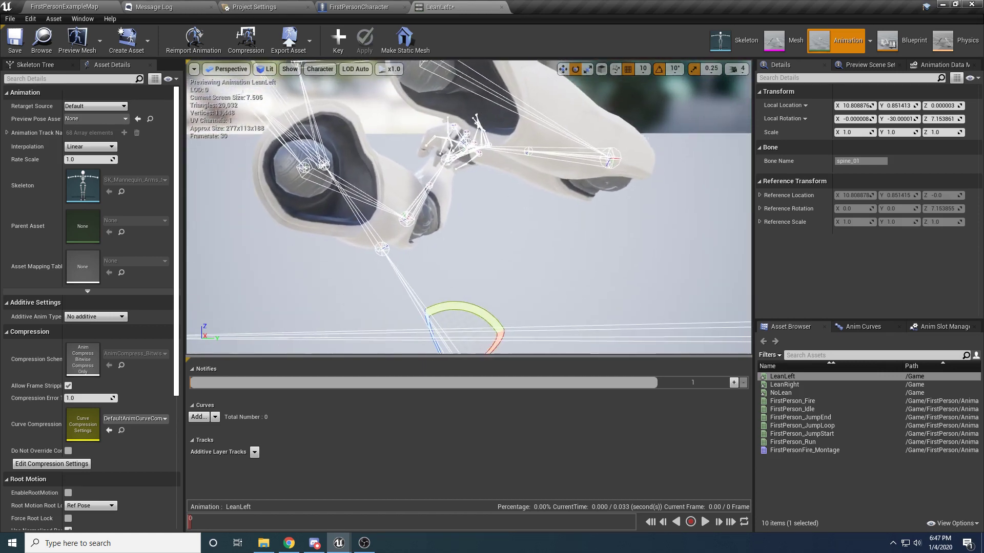
{"action": "left_click", "coordinate": [407, 219]}
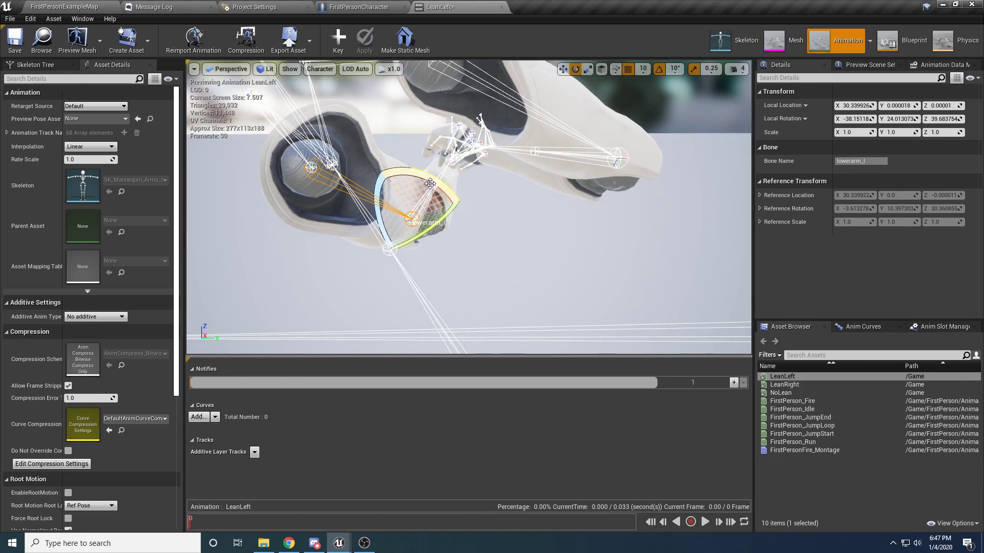
{"action": "left_click_drag", "start_coordinate": [430, 183], "coordinate": [523, 131]}
{"action": "right_click_drag", "start_coordinate": [522, 131], "coordinate": [547, 139]}
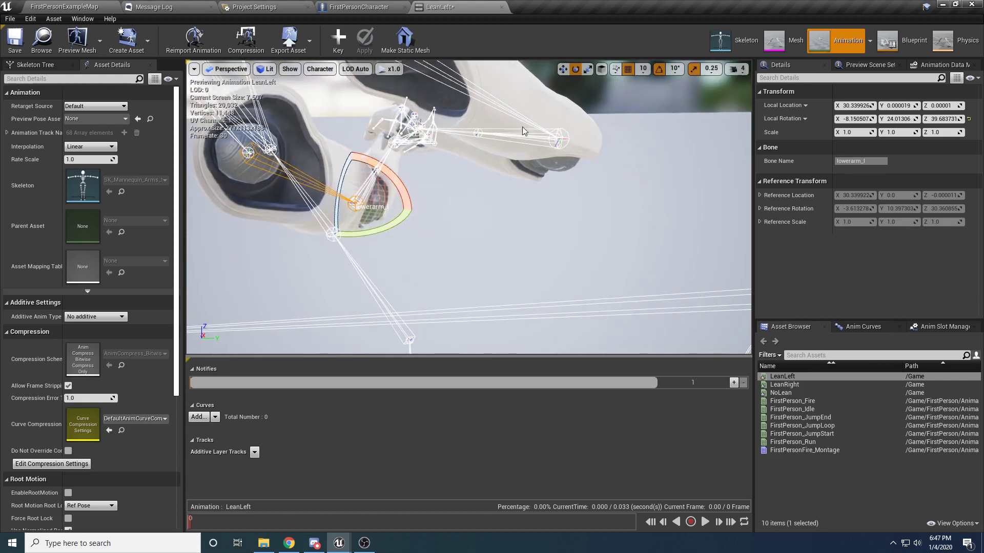
- Rotate the spine_03 bone 20° about its local Y axis in the LeanLeft animation
{"action": "scroll", "coordinate": [523, 131], "scroll_direction": "down", "scroll_amount": 6}
{"action": "left_click", "coordinate": [382, 179]}
{"action": "left_click_drag", "start_coordinate": [413, 136], "coordinate": [429, 115]}
{"action": "key", "text": "s"}
{"action": "right_click_drag", "start_coordinate": [429, 115], "coordinate": [406, 121]}
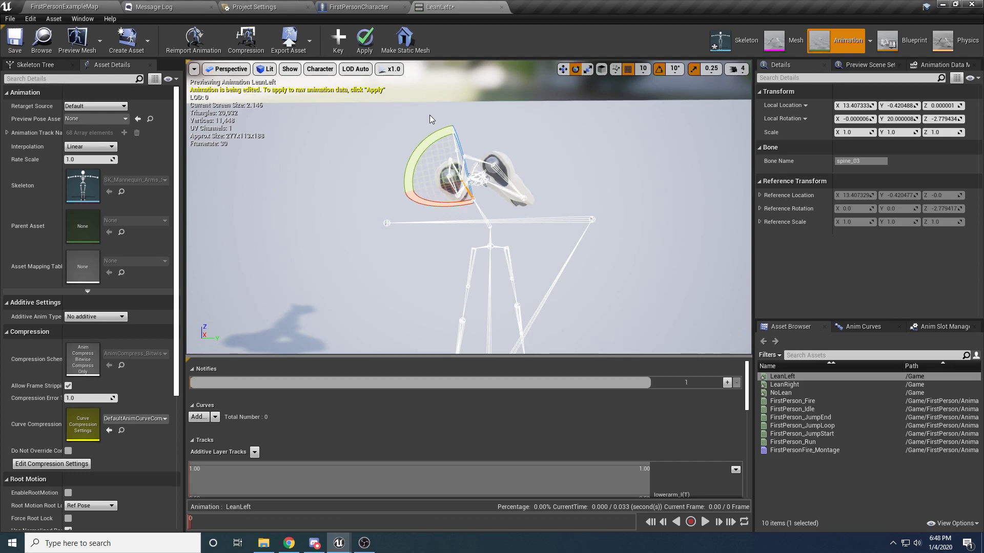
- Force-delete the LeanLeft, LeanRight and NoLean animations from the project's Content folder
{"action": "left_click", "coordinate": [74, 7]}
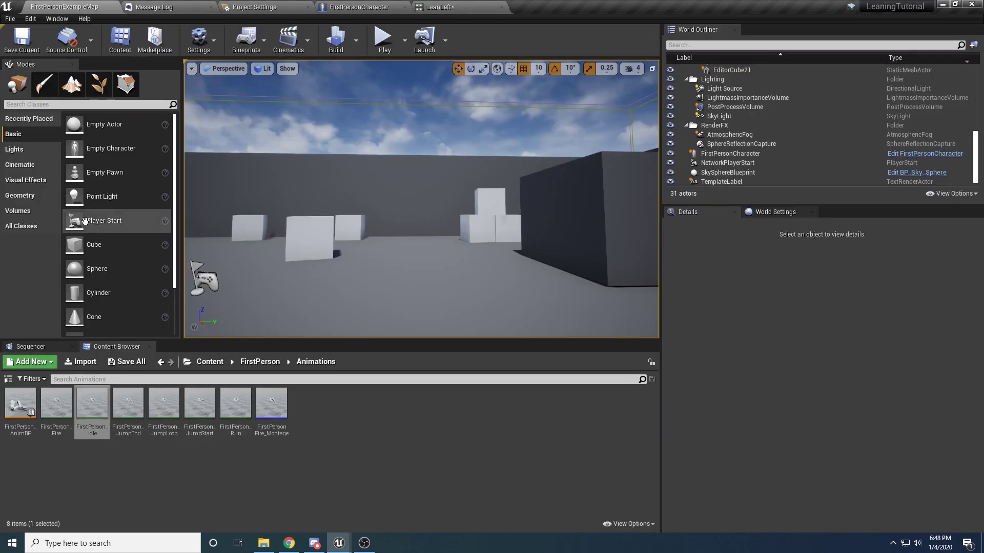
{"action": "left_click", "coordinate": [210, 362]}
{"action": "left_click", "coordinate": [128, 405]}
{"action": "left_click", "coordinate": [200, 405], "text": "shift"}
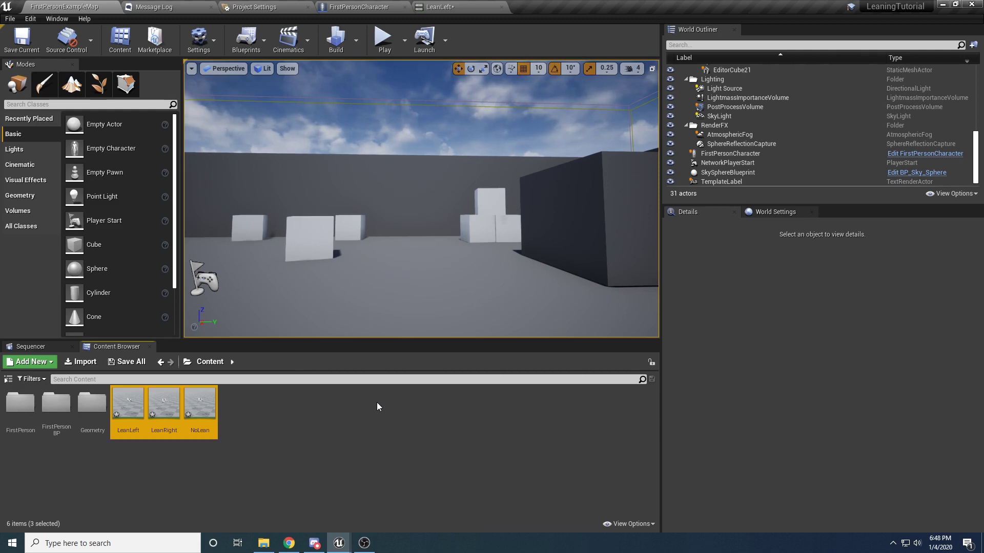
{"action": "left_click", "coordinate": [279, 409]}
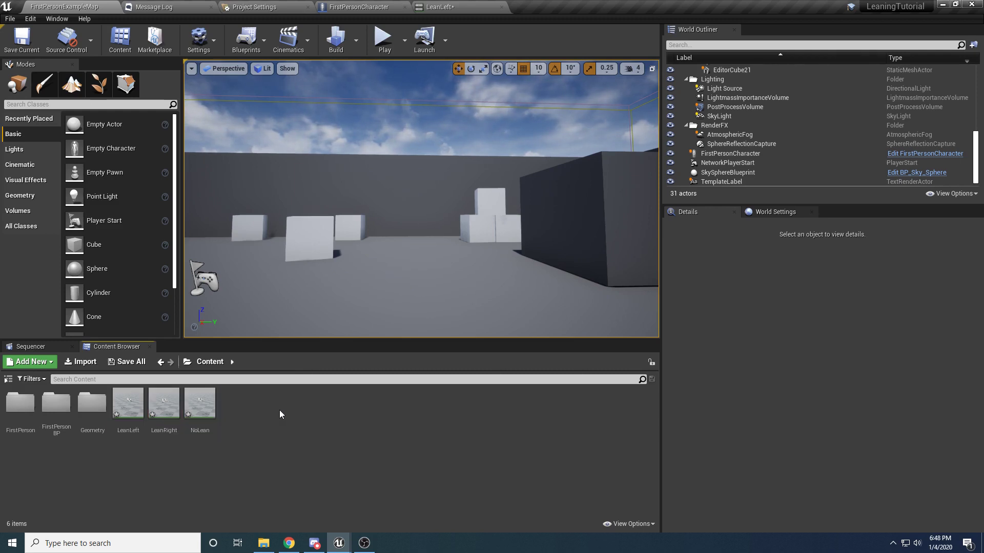
{"action": "left_click", "coordinate": [212, 401]}
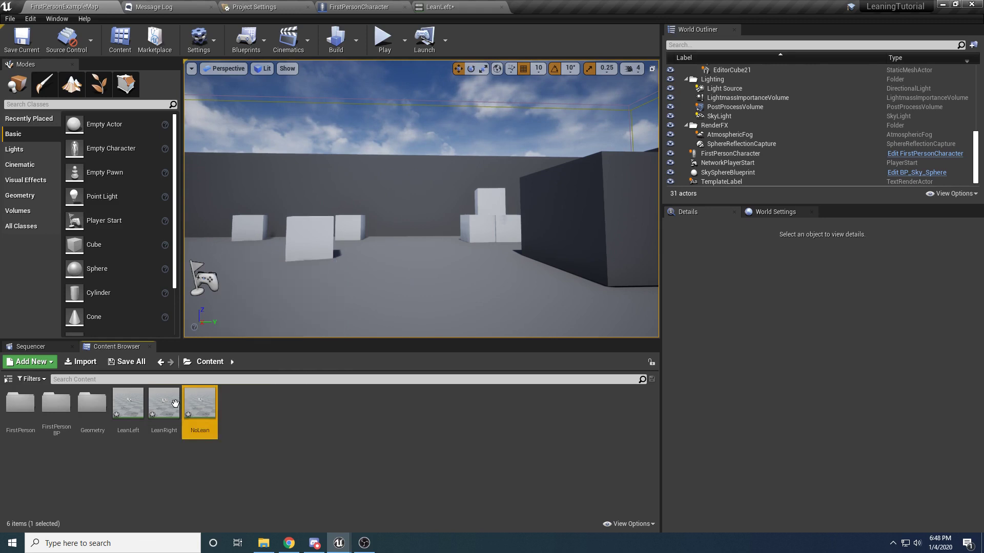
{"action": "key", "text": "shift+Left"}
{"action": "key", "text": "shift+Left"}
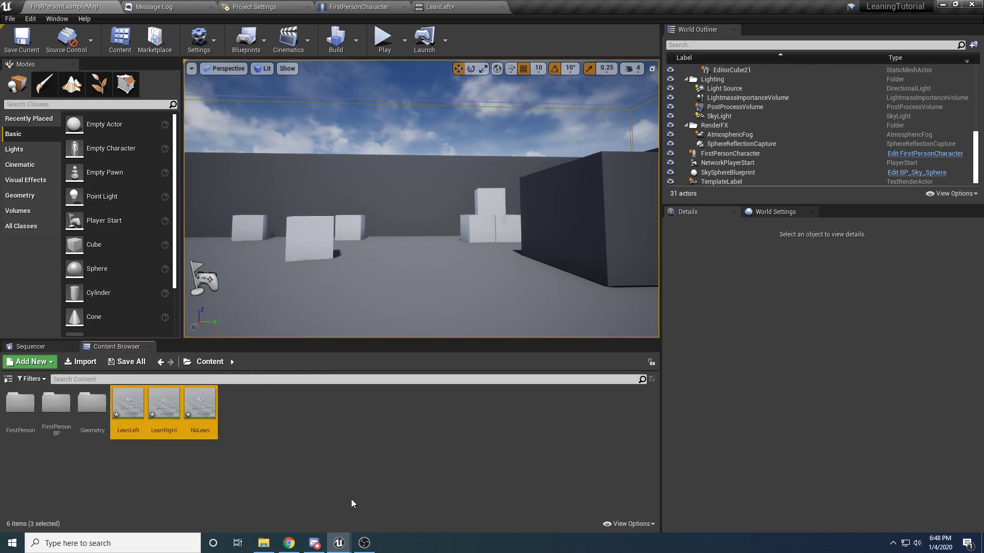
{"action": "key", "text": "Delete"}
{"action": "left_click", "coordinate": [412, 436]}
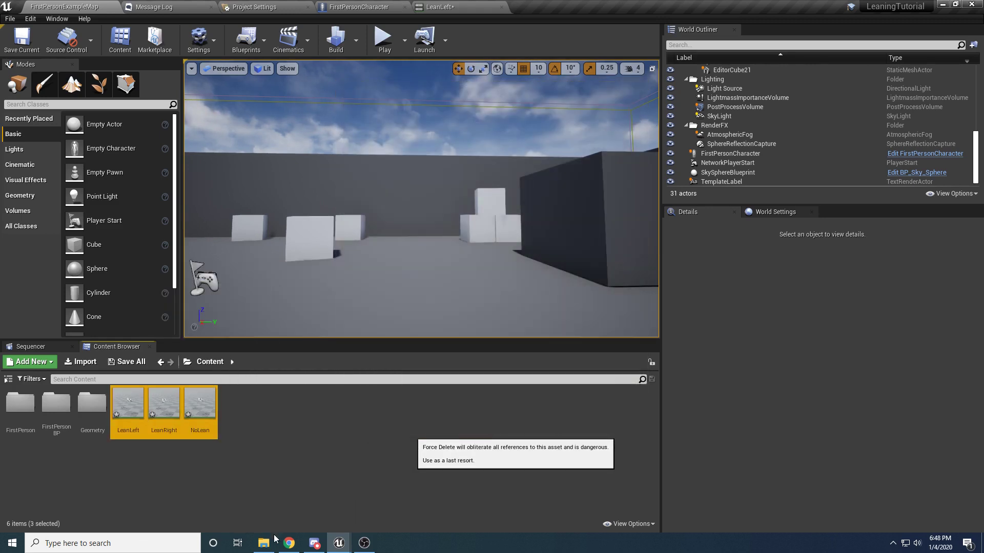
- Switch to File Explorer and open the Anims folder on the desktop
{"action": "left_click", "coordinate": [268, 546]}
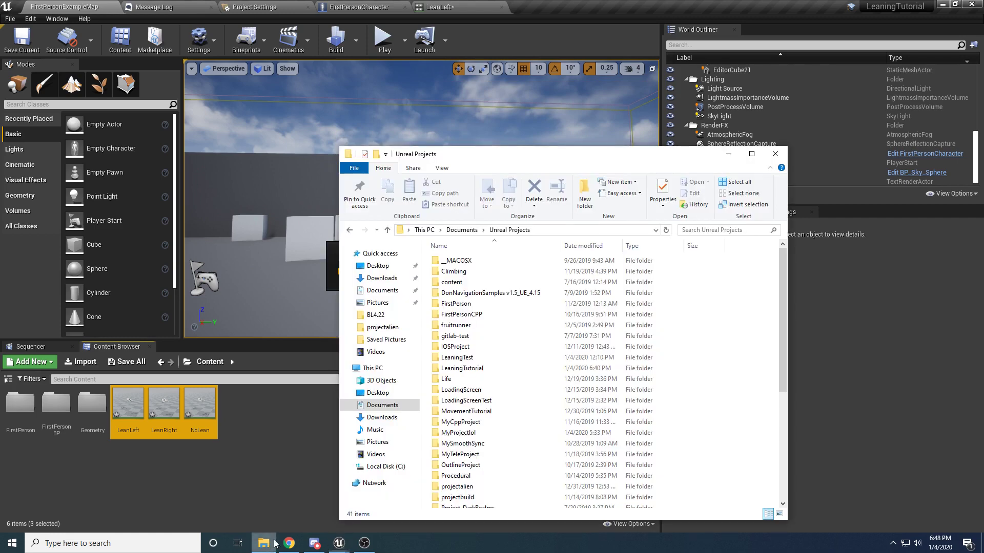
{"action": "left_click", "coordinate": [378, 265]}
{"action": "double_click", "coordinate": [446, 263]}
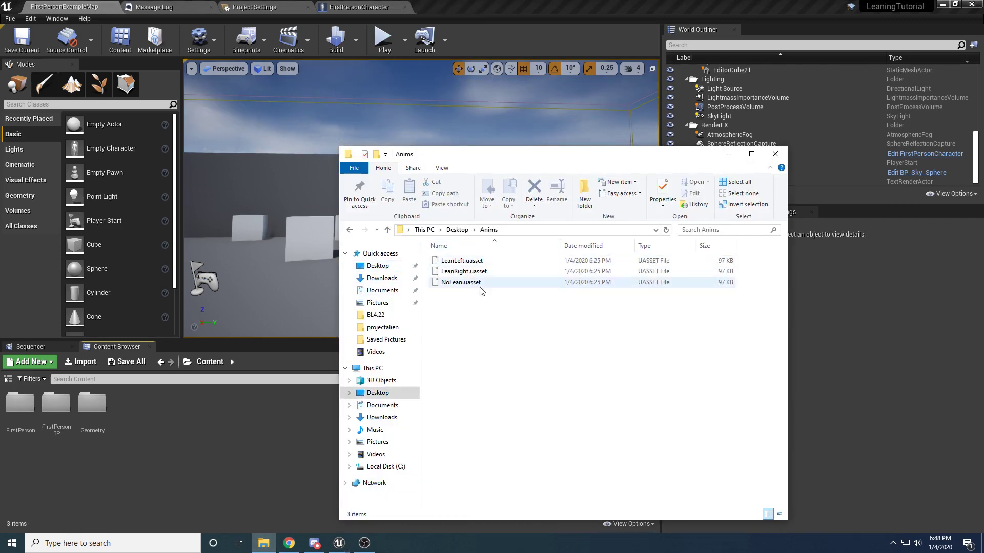
- Try to import LeanLeft.uasset, LeanRight.uasset and NoLean.uasset from the Anims folder directly into the project's Content folder
{"action": "left_click", "coordinate": [471, 261]}
{"action": "left_click", "coordinate": [469, 283], "text": "shift"}
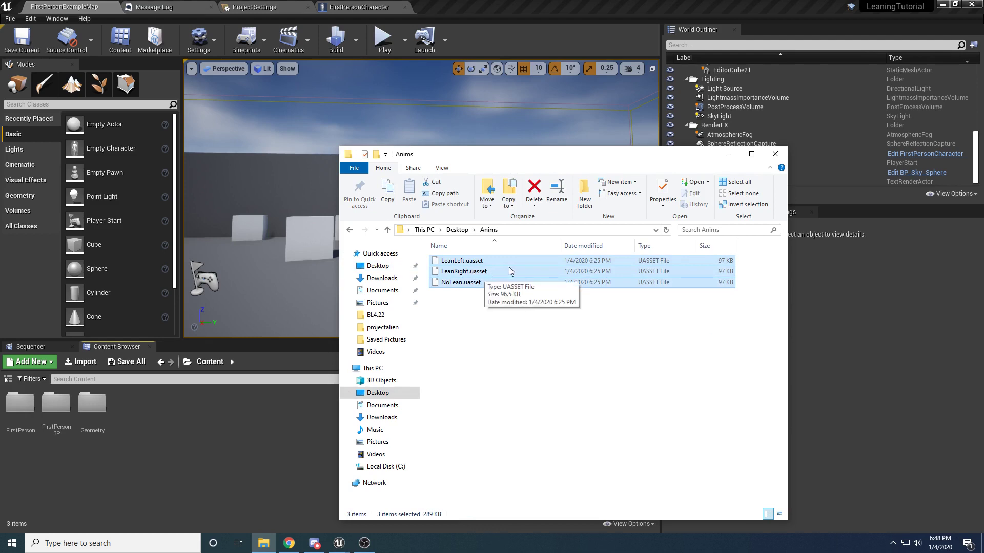
{"action": "left_click_drag", "start_coordinate": [509, 266], "coordinate": [180, 441]}
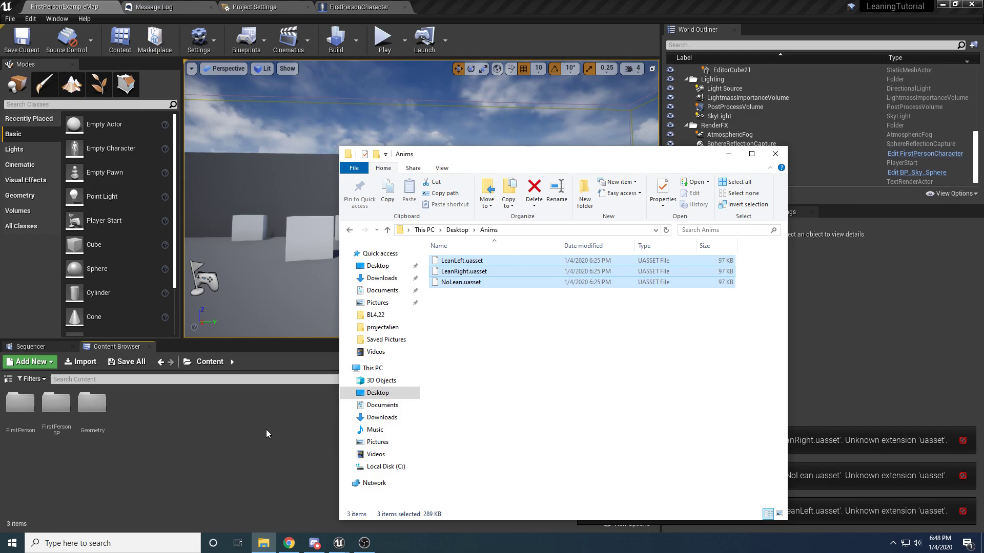
{"action": "left_click", "coordinate": [219, 414]}
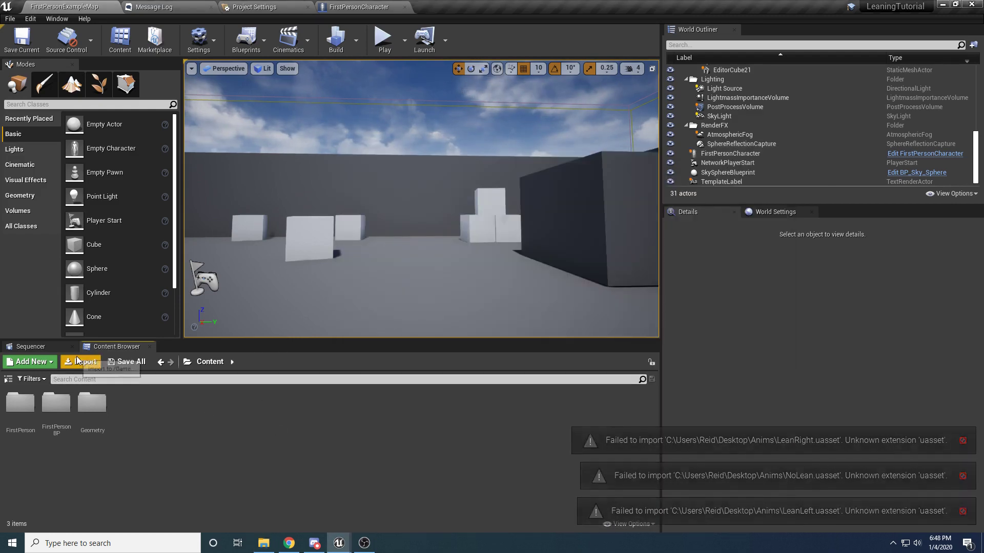
{"action": "left_click", "coordinate": [78, 361]}
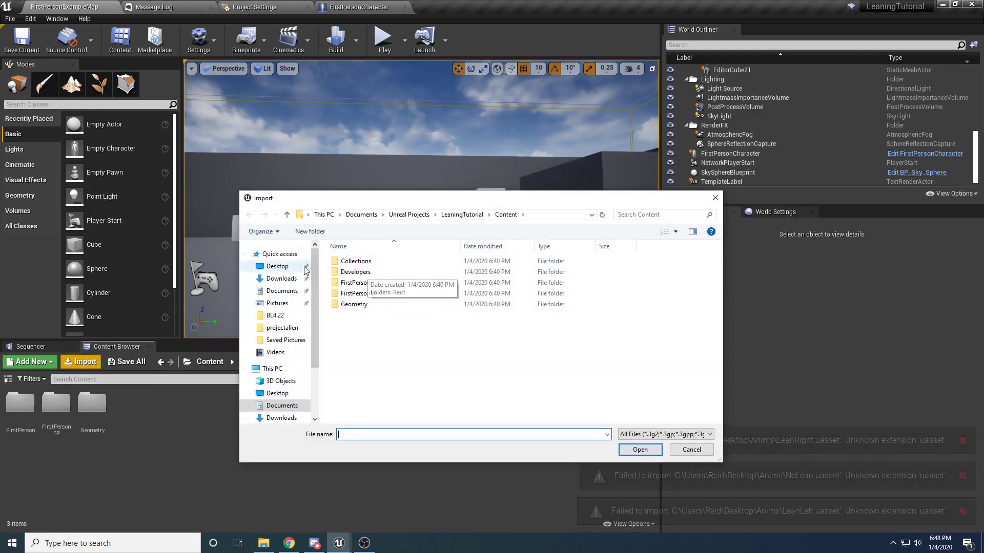
{"action": "left_click", "coordinate": [285, 266]}
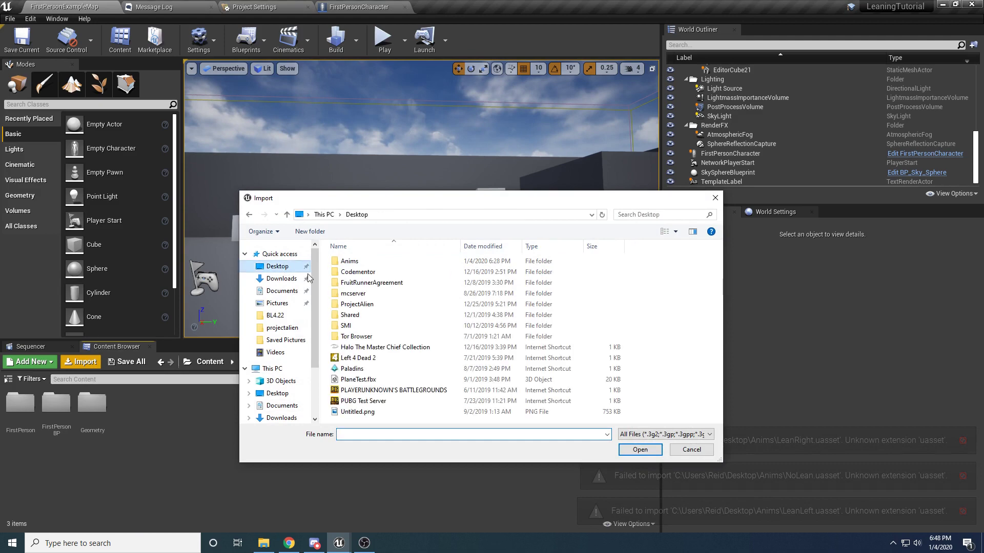
{"action": "double_click", "coordinate": [350, 262]}
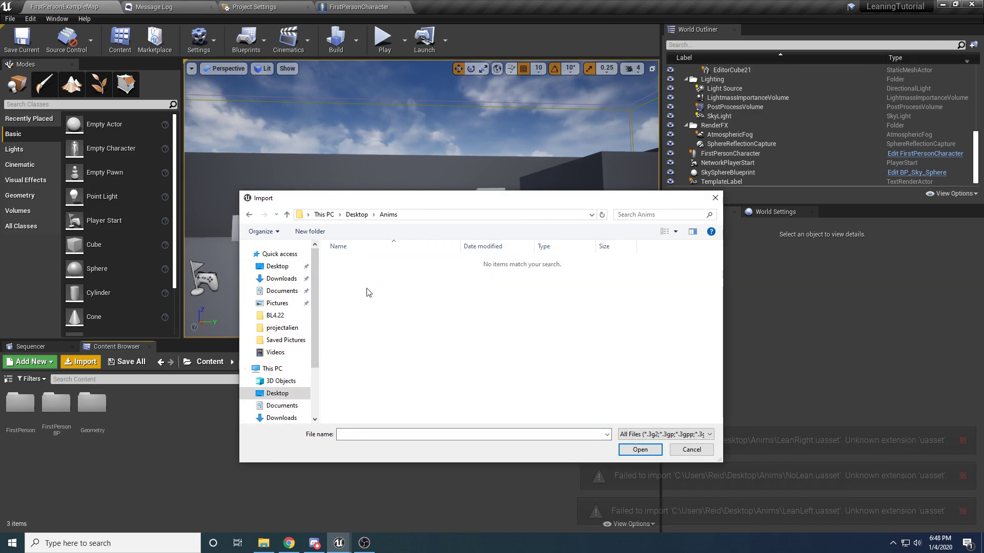
{"action": "left_click", "coordinate": [691, 450]}
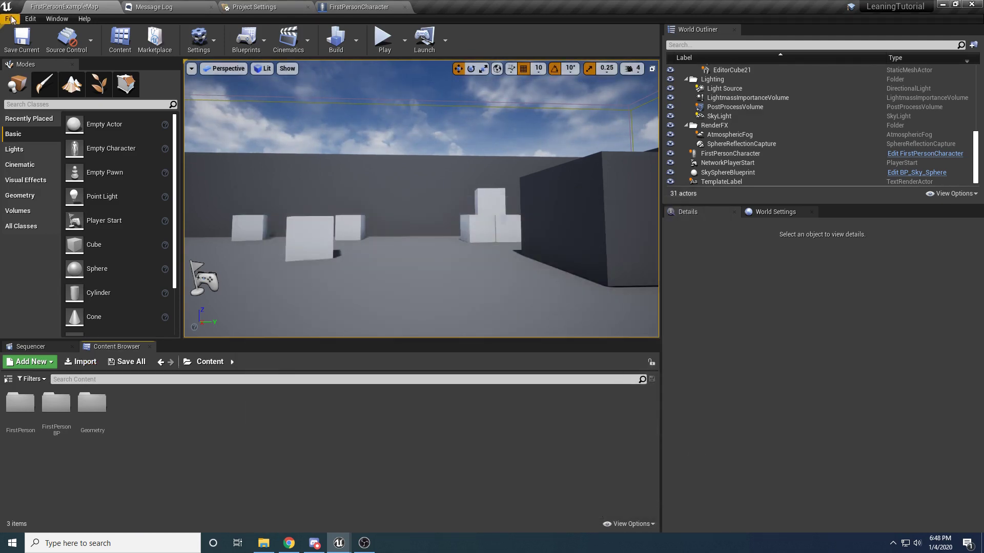
- Switch to File Explorer and copy LeanLeft.uasset, LeanRight.uasset and NoLean.uasset from the Anims folder
{"action": "left_click", "coordinate": [10, 19]}
{"action": "left_click", "coordinate": [32, 105]}
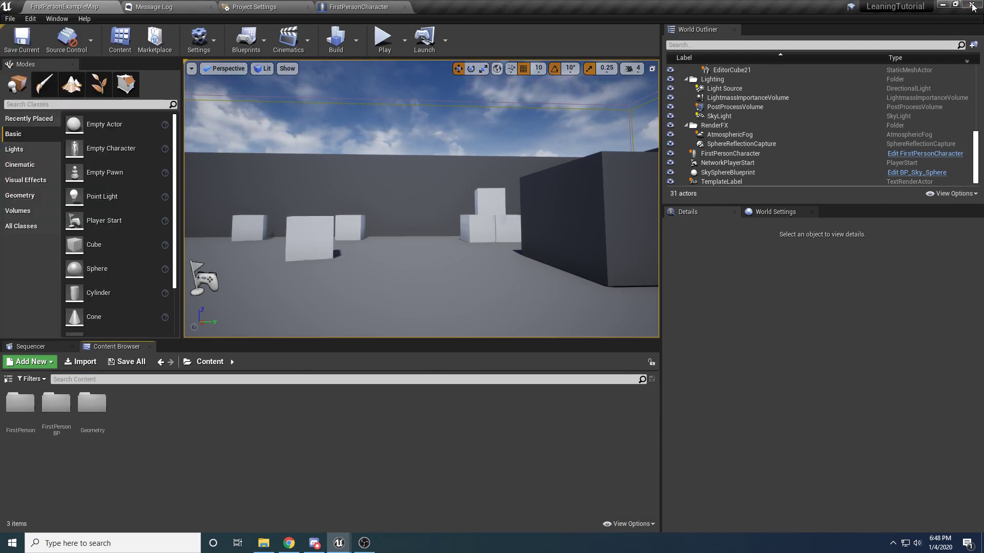
{"action": "left_click", "coordinate": [941, 4]}
{"action": "left_click_drag", "start_coordinate": [479, 157], "coordinate": [344, 124]}
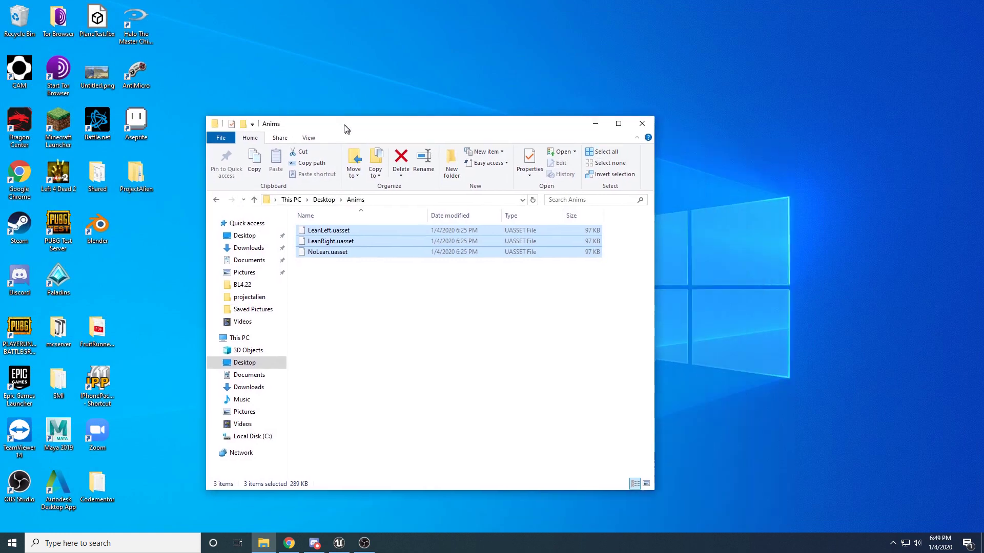
{"action": "left_click", "coordinate": [343, 272]}
{"action": "left_click", "coordinate": [343, 253]}
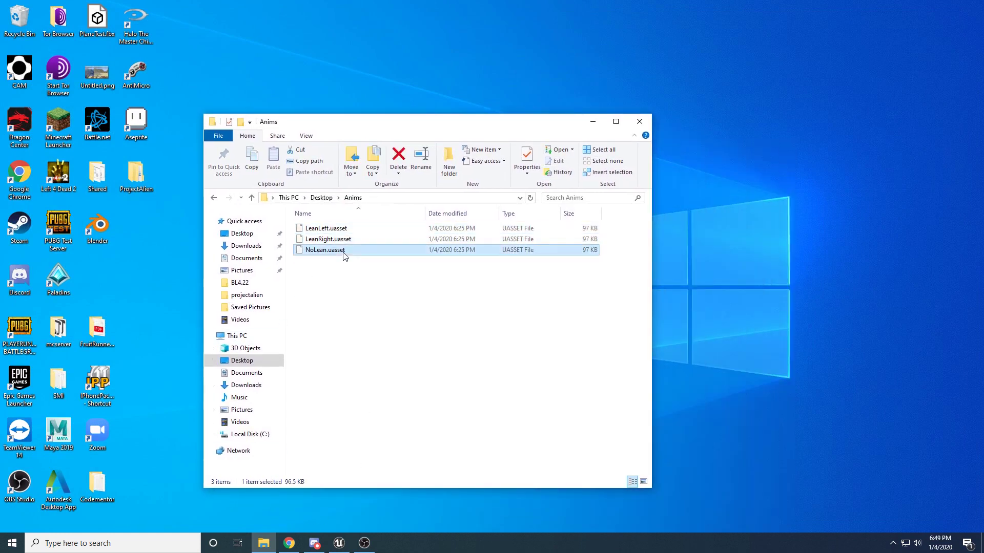
{"action": "left_click", "coordinate": [343, 231], "text": "shift"}
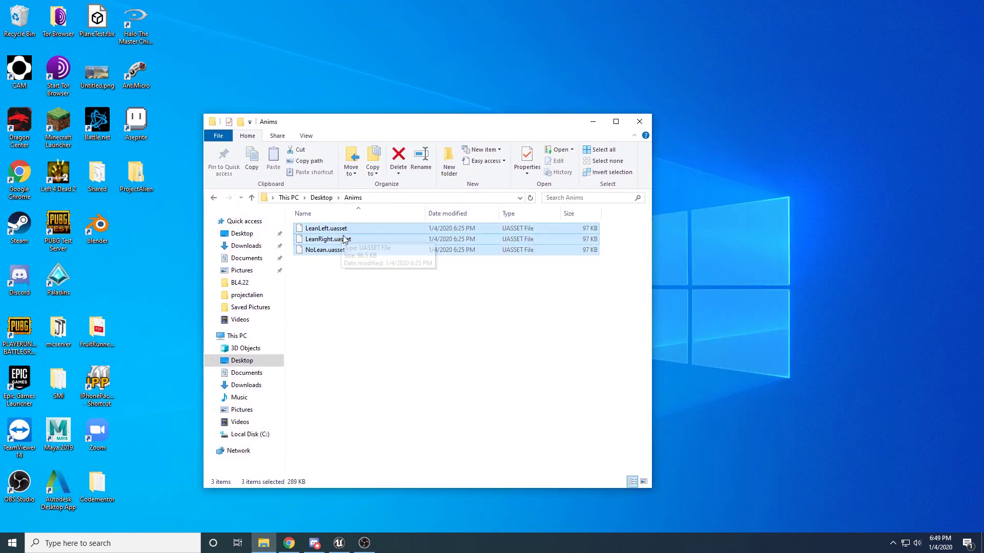
- Paste the three copied animation files into Documents > Unreal Projects > LeaningTutorial > Content > FirstPerson > Animations
{"action": "left_click", "coordinate": [265, 250]}
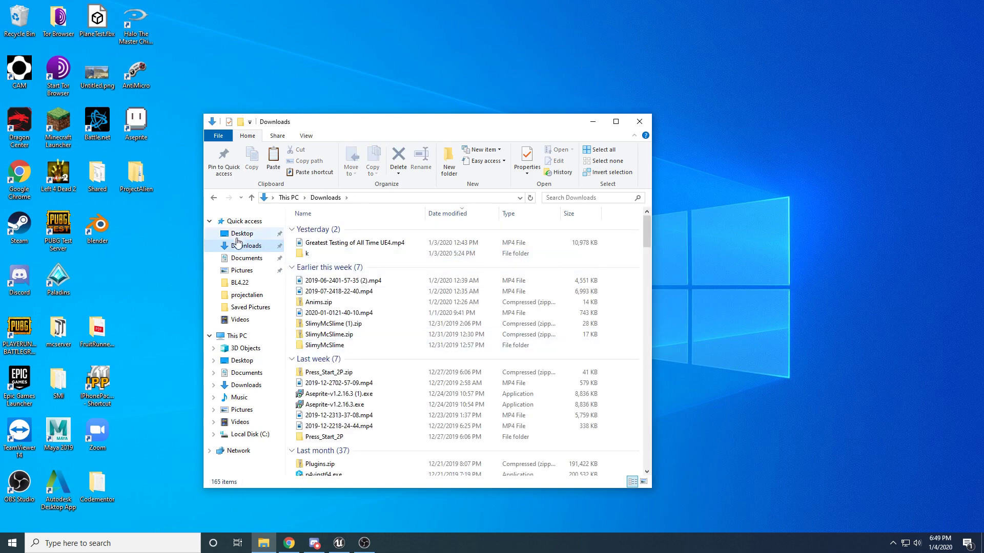
{"action": "left_click", "coordinate": [242, 234]}
{"action": "left_click", "coordinate": [248, 259]}
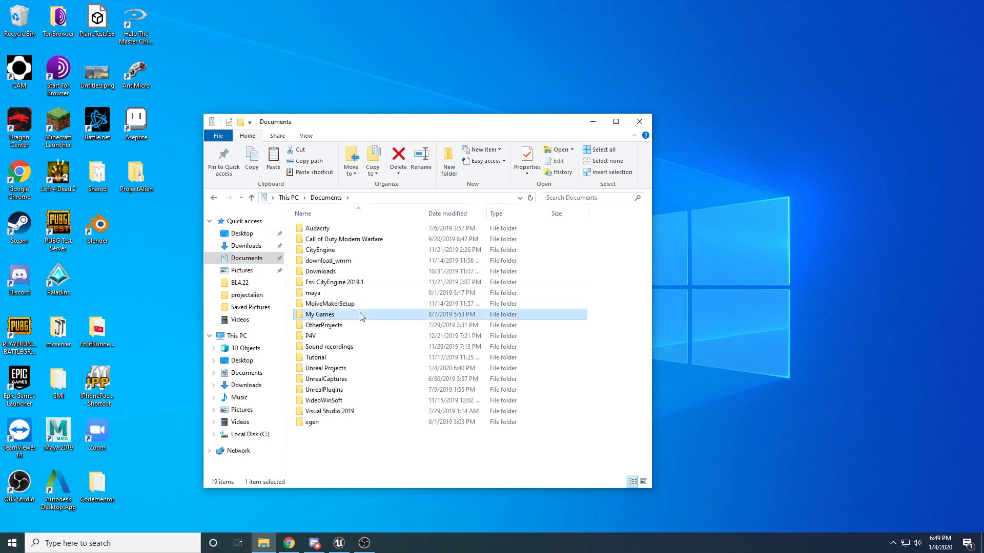
{"action": "key", "text": "Return"}
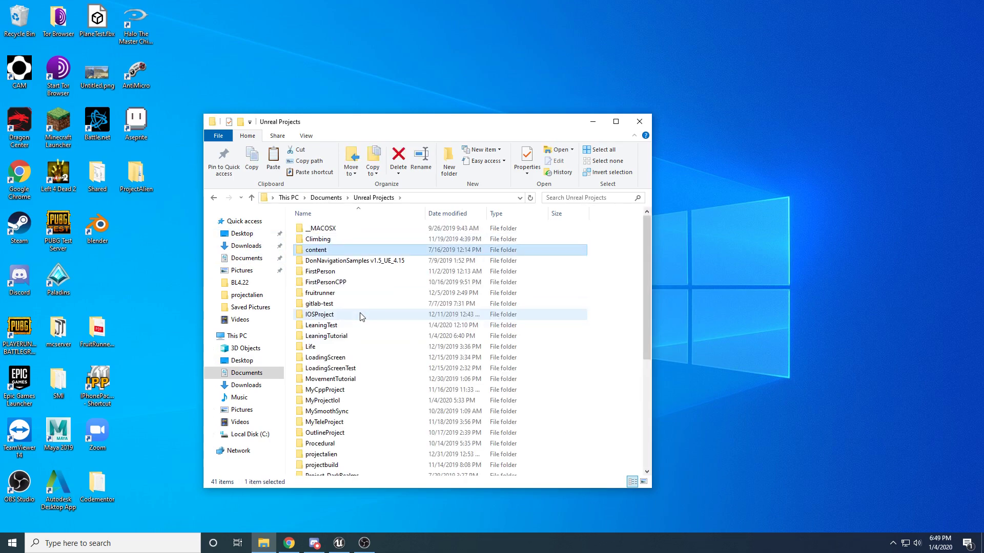
{"action": "key", "text": "l"}
{"action": "key", "text": "l"}
{"action": "key", "text": "Return"}
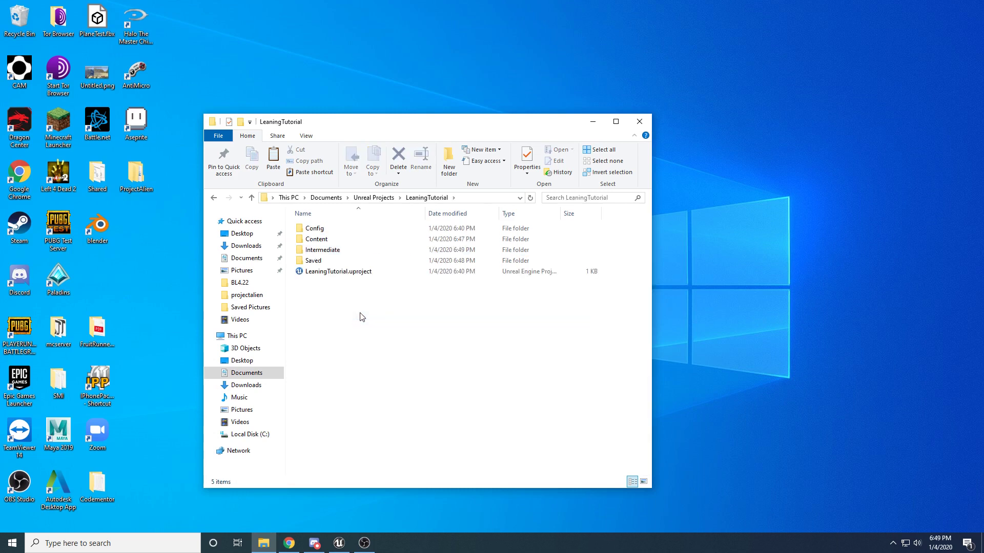
{"action": "double_click", "coordinate": [326, 240]}
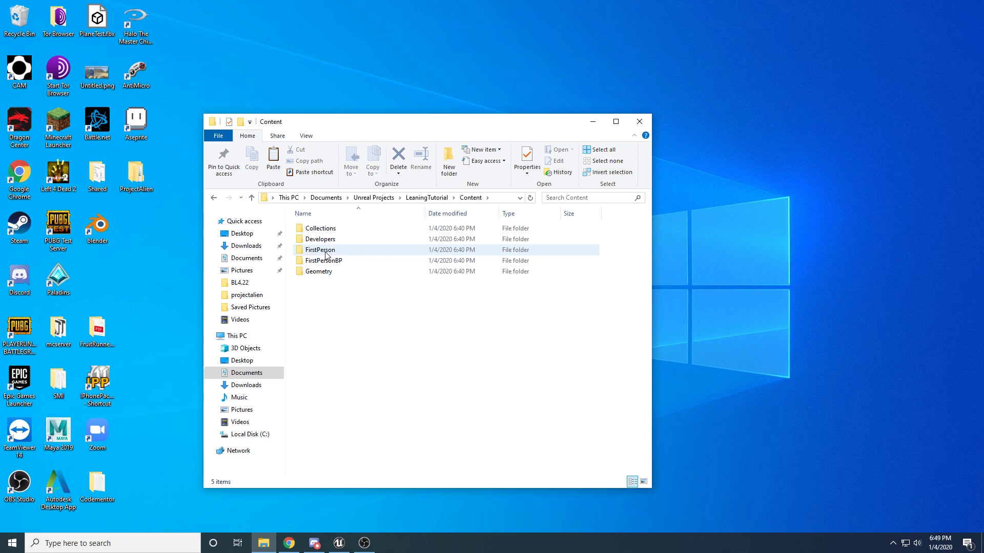
{"action": "double_click", "coordinate": [322, 250]}
{"action": "double_click", "coordinate": [321, 229]}
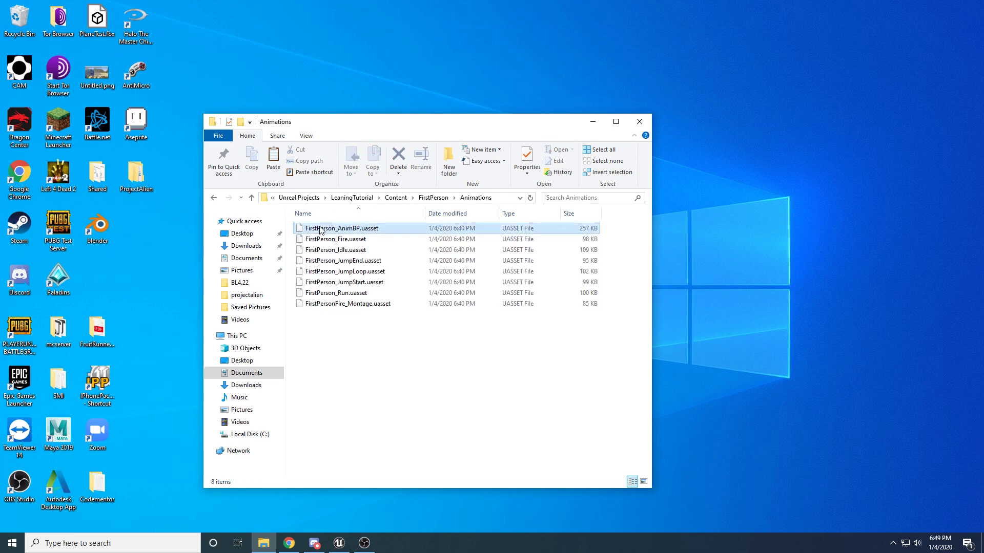
{"action": "key", "text": "ctrl+v"}
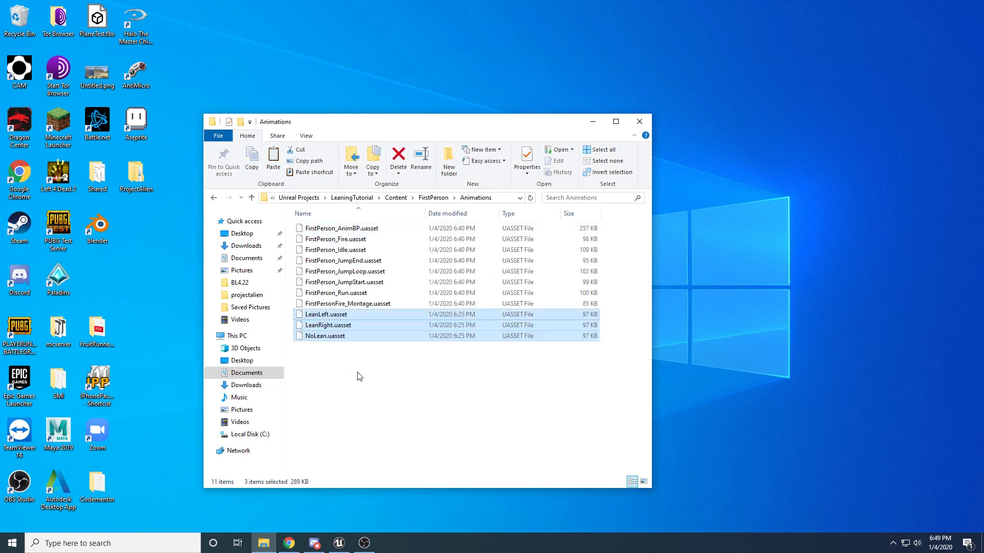
{"action": "left_click", "coordinate": [358, 375]}
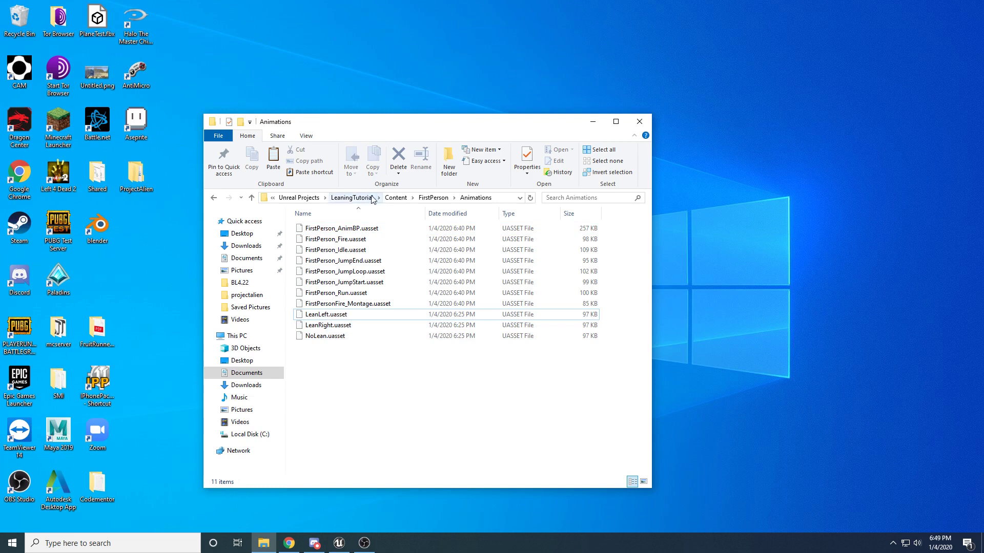
- Reopen the project from LeaningTutorial.uproject and browse to Content > FirstPerson > Animations in the Unreal editor
{"action": "left_click", "coordinate": [394, 198]}
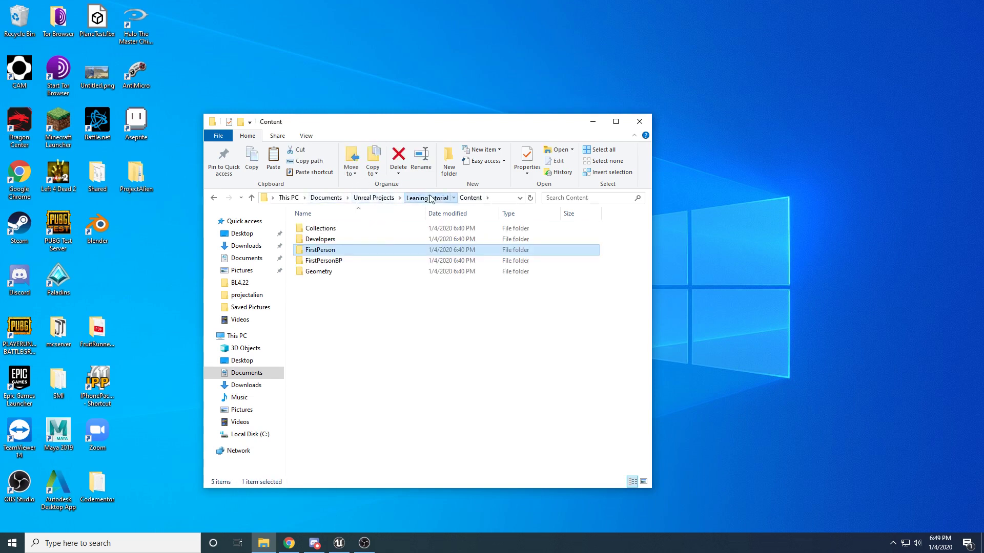
{"action": "left_click", "coordinate": [428, 198]}
{"action": "left_click", "coordinate": [358, 272]}
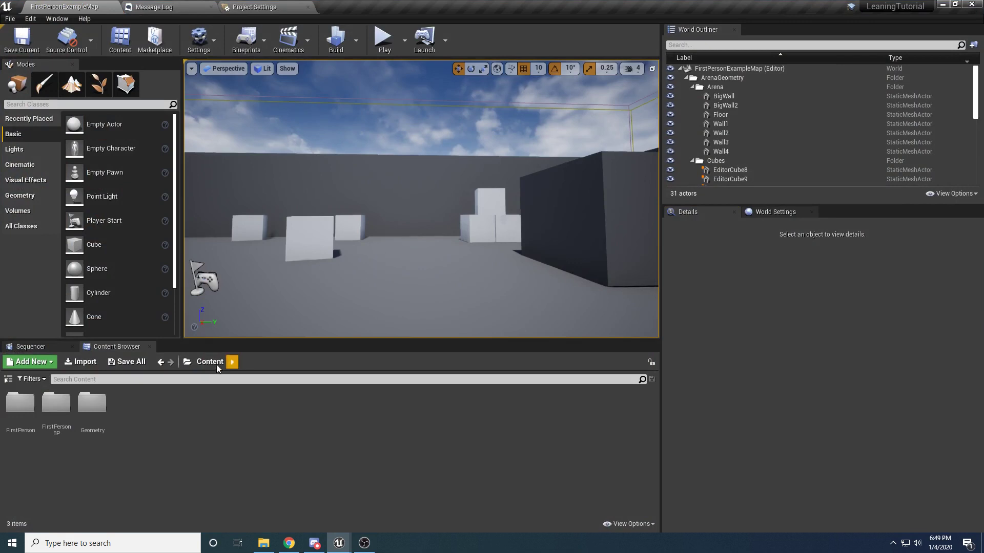
{"action": "double_click", "coordinate": [20, 403]}
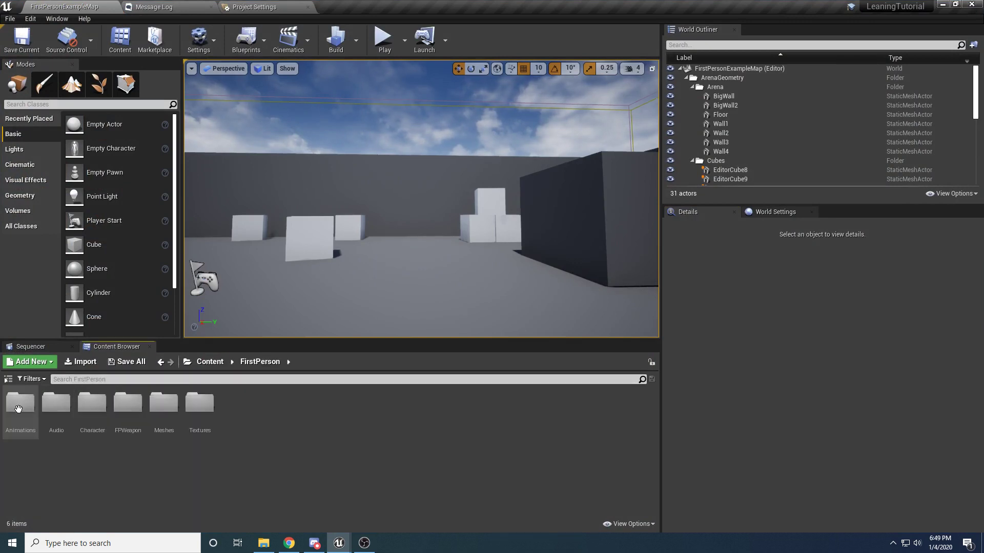
{"action": "double_click", "coordinate": [21, 405]}
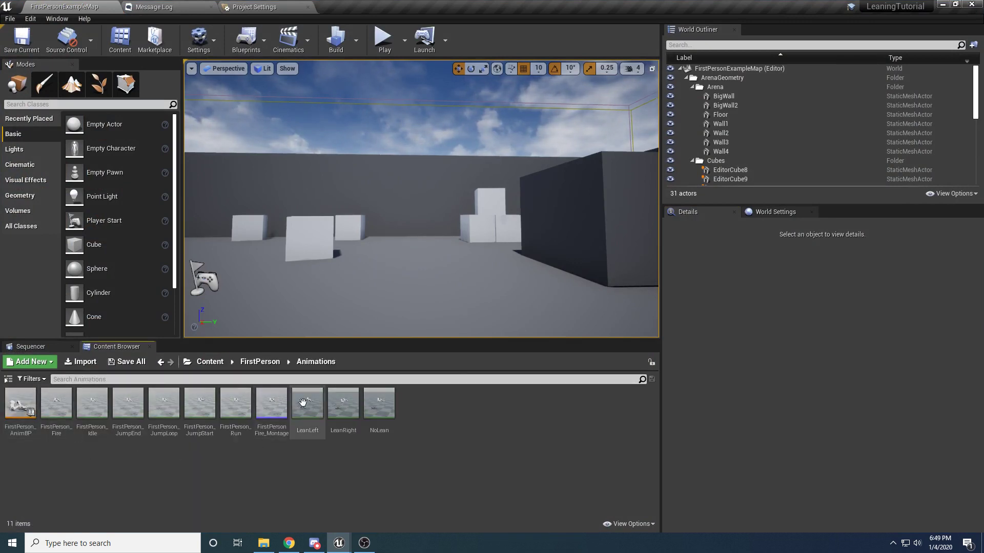
- Examine the LeanLeft, LeanRight and NoLean animations in the project's Animations folder
{"action": "left_click", "coordinate": [343, 403]}
{"action": "left_click", "coordinate": [379, 406]}
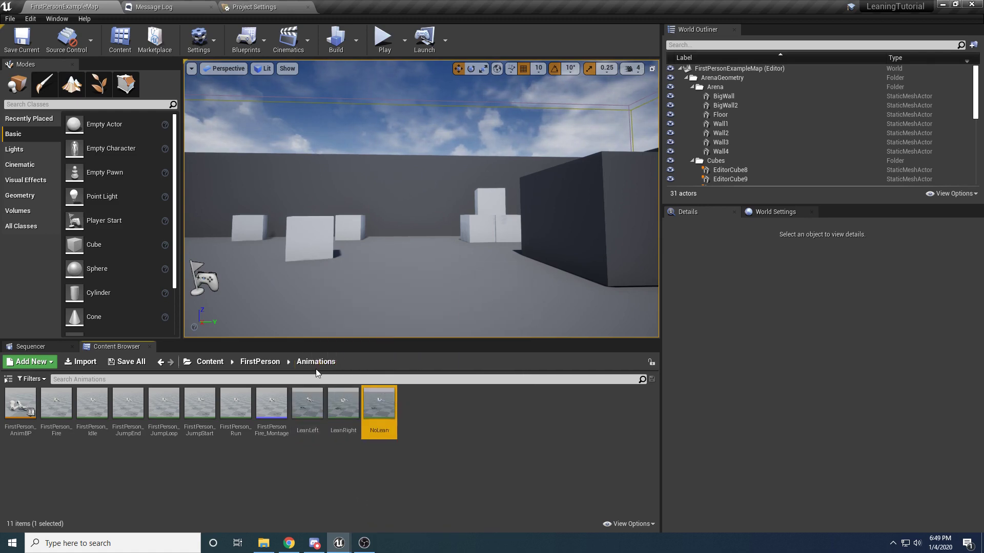
{"action": "left_click", "coordinate": [309, 404], "text": "shift"}
{"action": "left_click", "coordinate": [481, 437]}
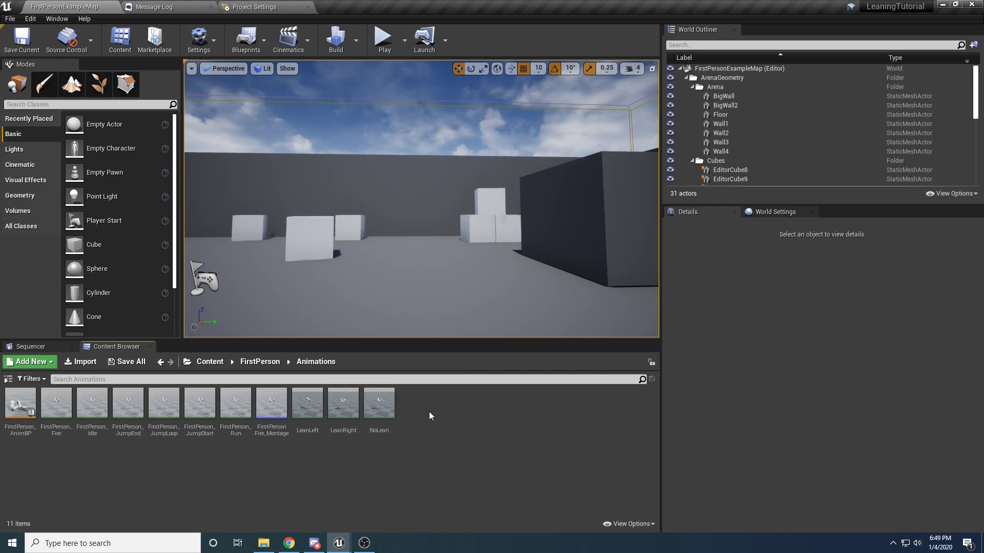
{"action": "left_click", "coordinate": [319, 407]}
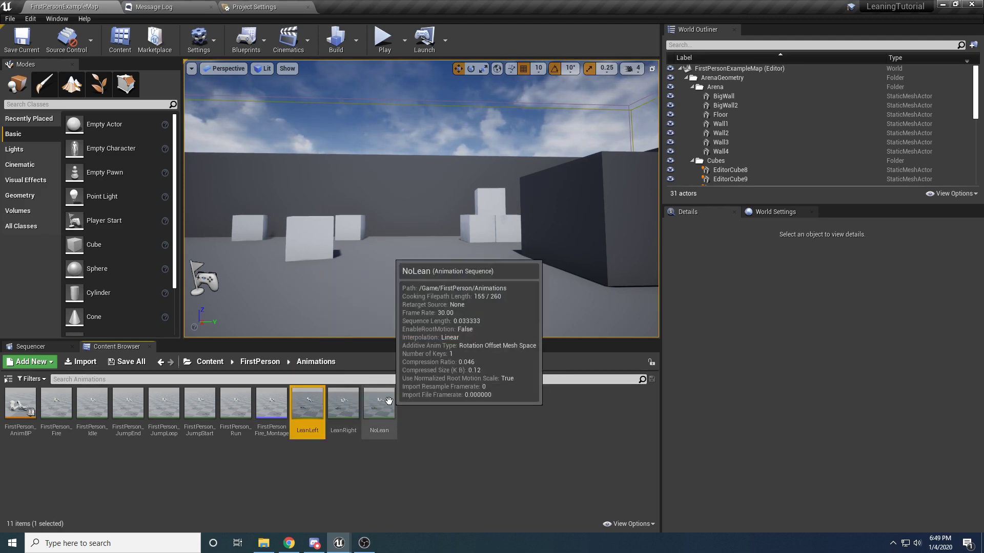
{"action": "left_click_drag", "start_coordinate": [389, 402], "coordinate": [396, 403], "text": "shift"}
{"action": "left_click", "coordinate": [543, 423]}
{"action": "left_click", "coordinate": [308, 405]}
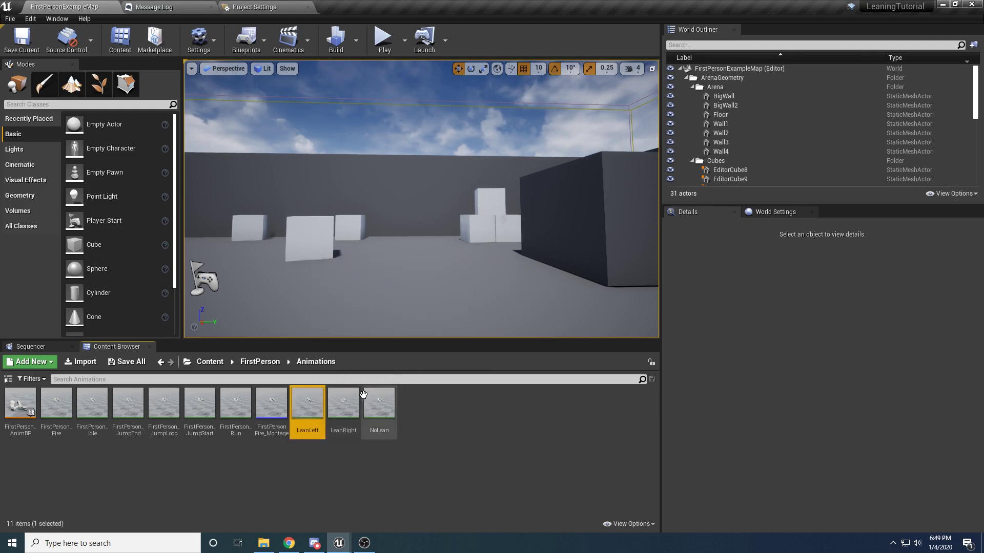
{"action": "left_click", "coordinate": [381, 405], "text": "shift"}
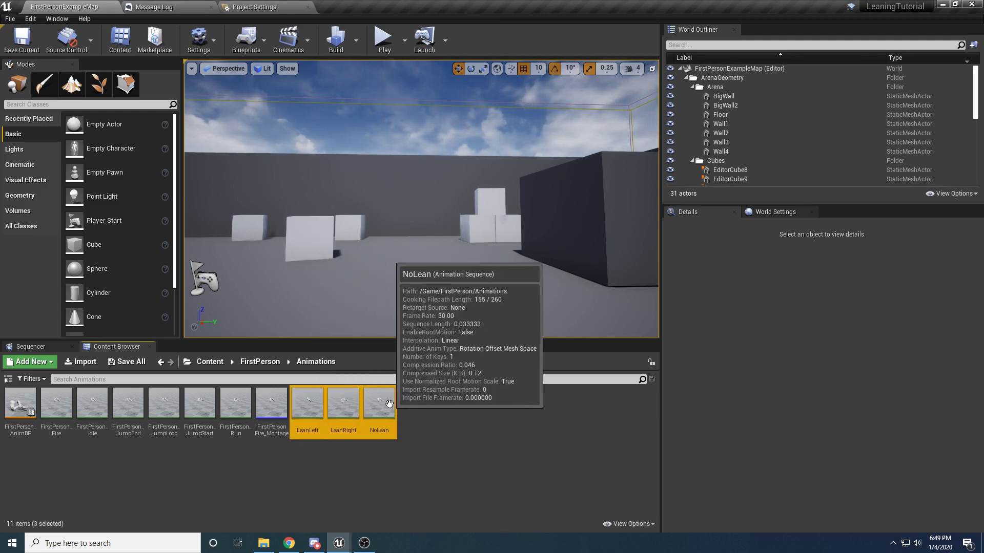
{"action": "left_click", "coordinate": [443, 409]}
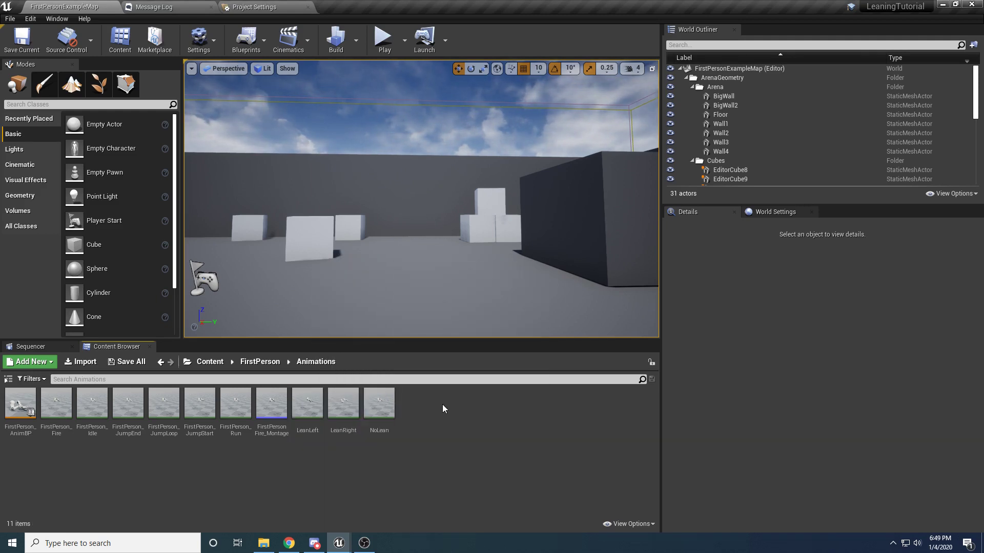
- Create an Aim Offset 1D for SK_Mannequin_Arms_Skeleton in the Animations folder and name it LeanAimOffset
{"action": "right_click", "coordinate": [444, 408]}
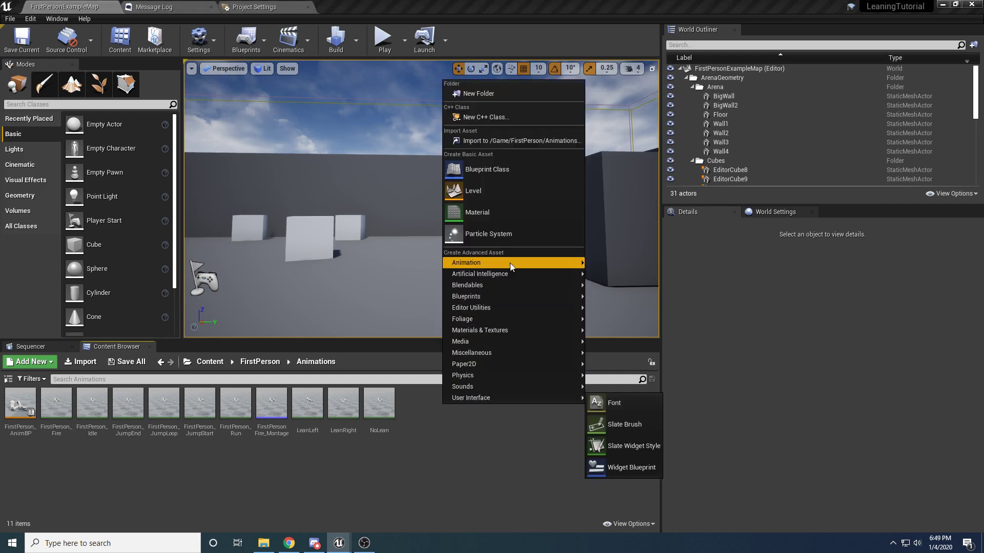
{"action": "mouse_move", "coordinate": [509, 263]}
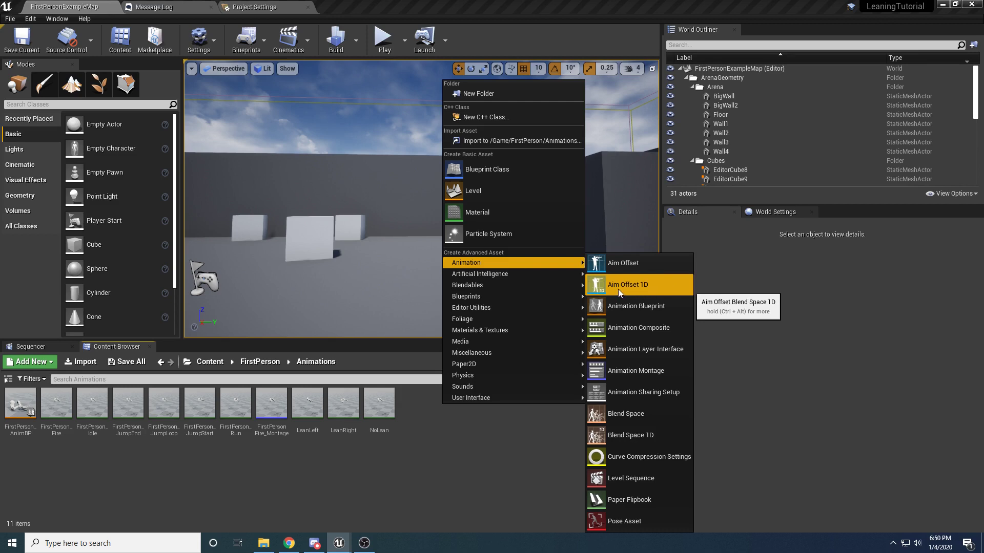
{"action": "left_click", "coordinate": [655, 287]}
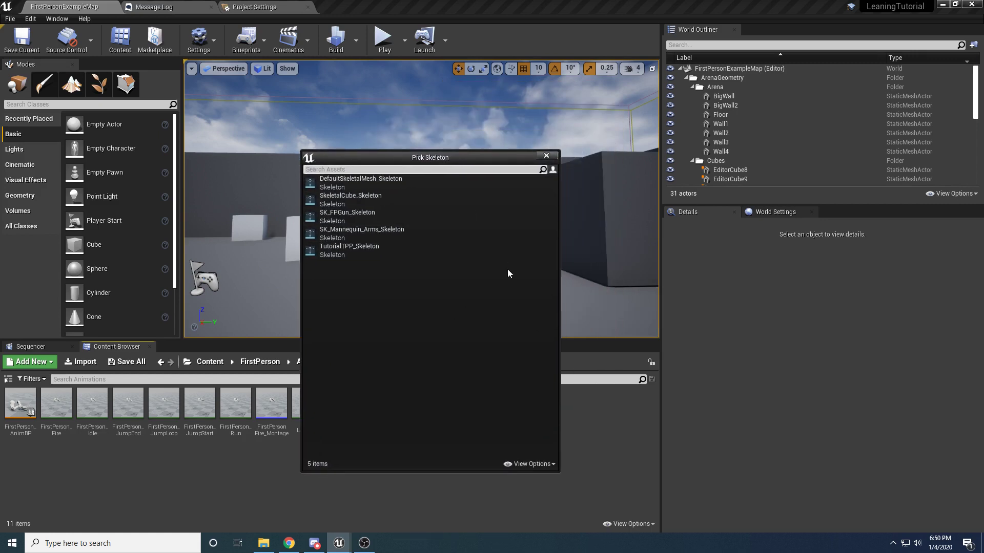
{"action": "left_click", "coordinate": [430, 235]}
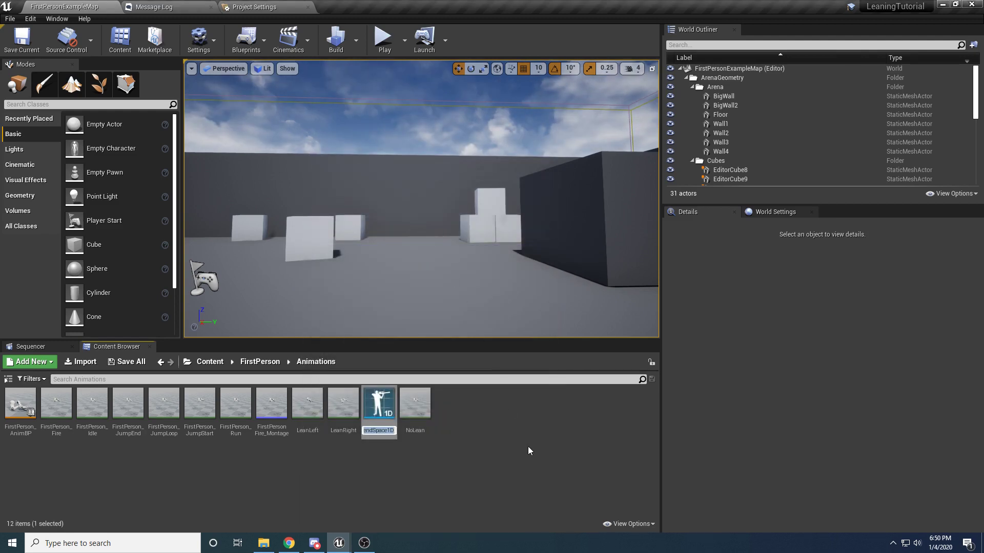
{"action": "type", "text": "Lean"}
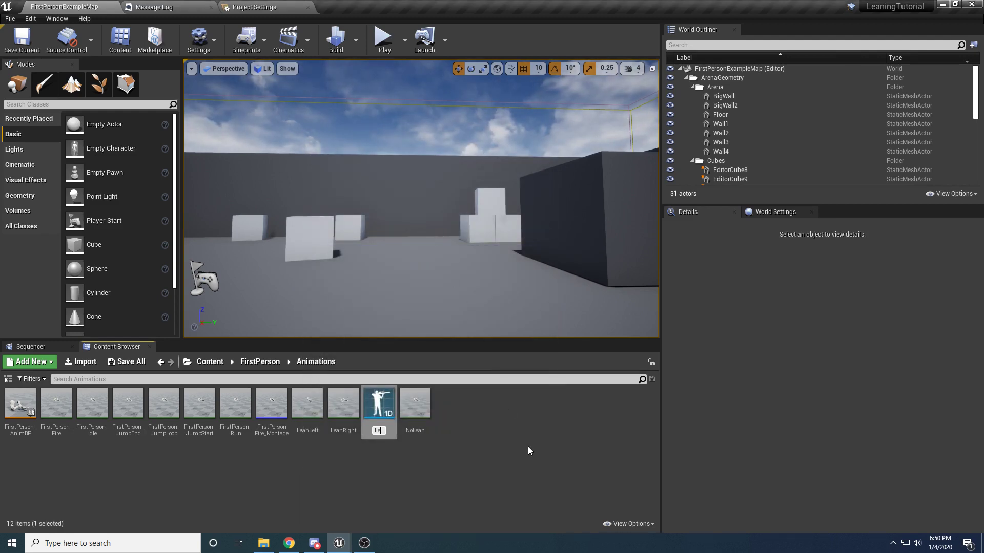
{"action": "key", "text": "BackSpace"}
{"action": "key", "text": "BackSpace"}
{"action": "key", "text": "BackSpace"}
{"action": "key", "text": "BackSpace"}
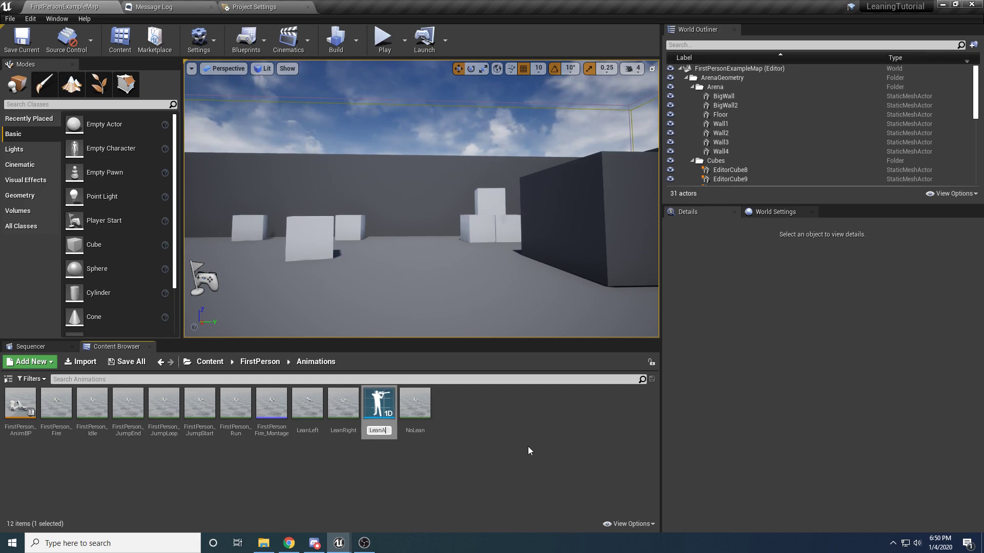
{"action": "type", "text": "AimOffset"}
{"action": "key", "text": "Return"}
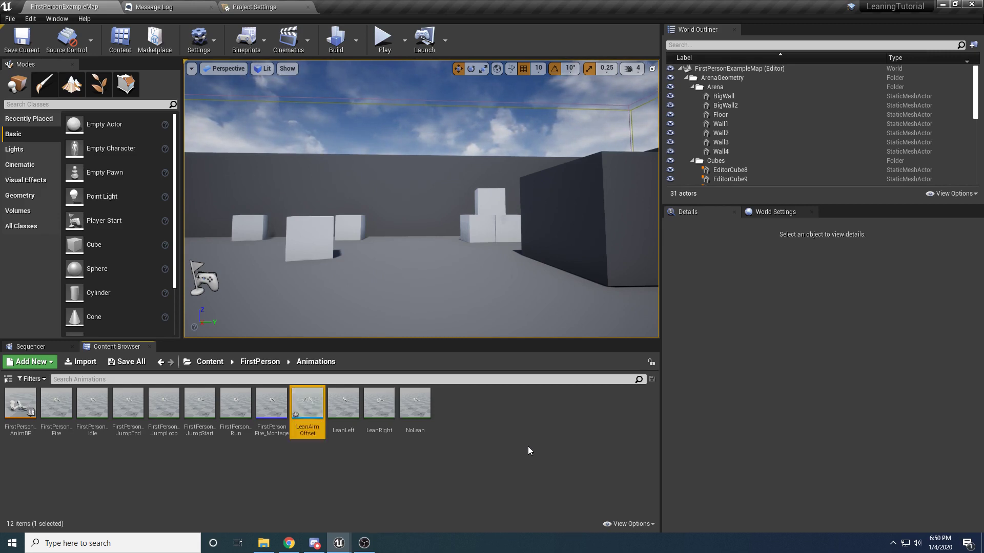
- Open the LeanAimOffset asset and select the LeanLeft animation in its list of available assets
{"action": "left_click", "coordinate": [529, 447]}
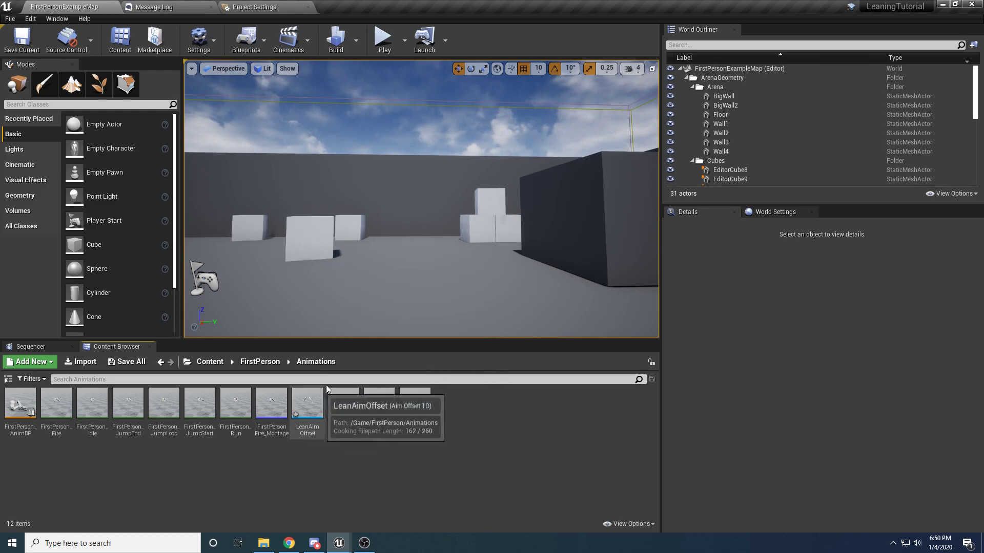
{"action": "double_click", "coordinate": [308, 402]}
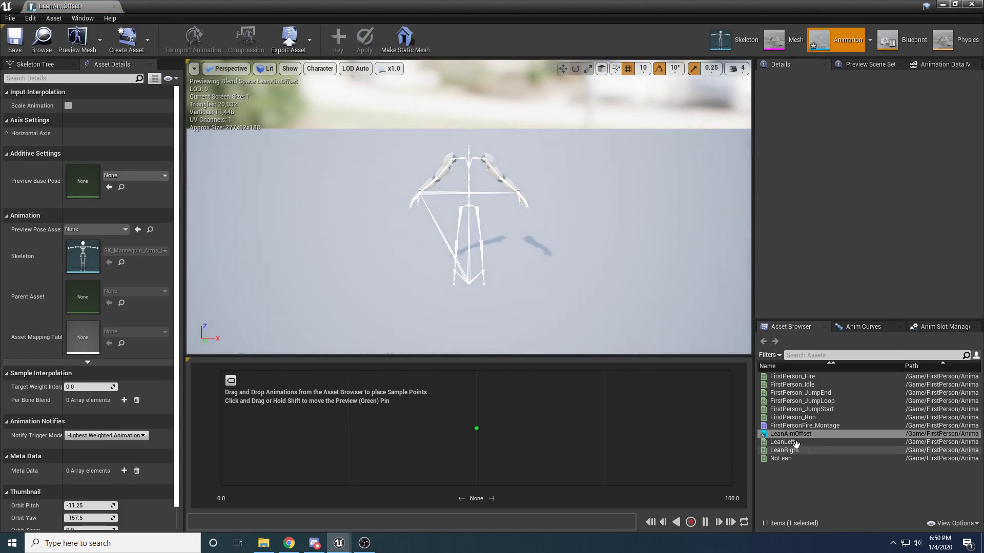
{"action": "left_click", "coordinate": [820, 443]}
{"action": "left_click", "coordinate": [828, 458]}
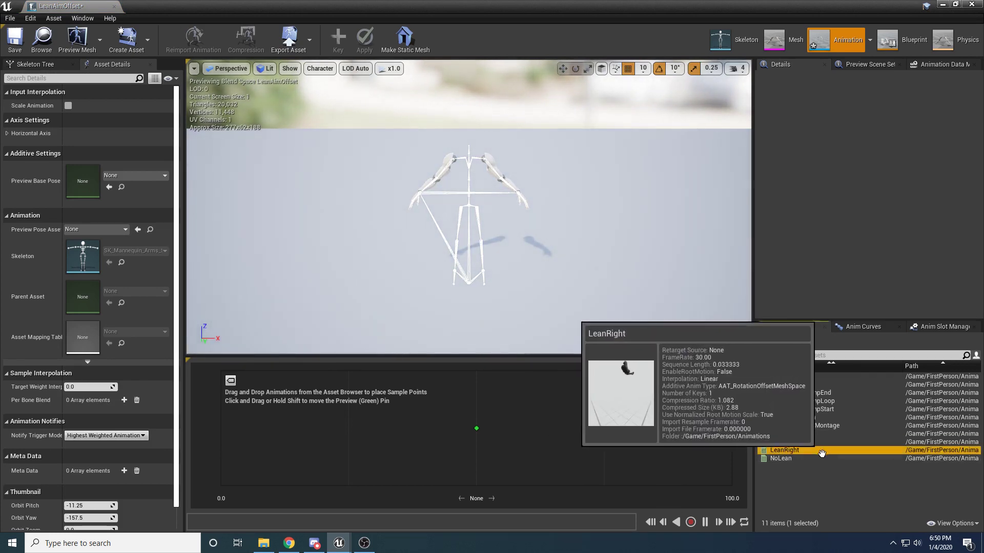
{"action": "left_click", "coordinate": [784, 442]}
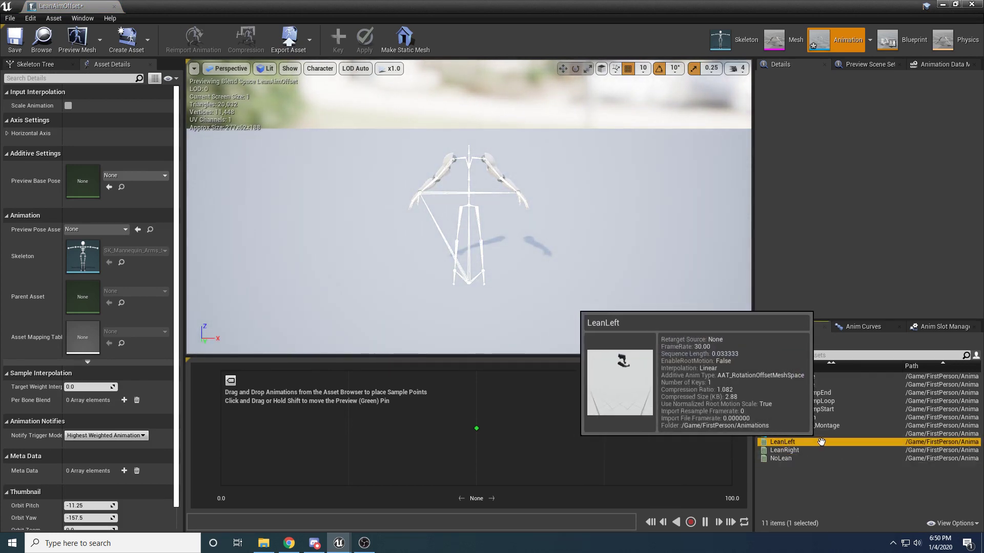
{"action": "left_click_drag", "start_coordinate": [816, 441], "coordinate": [234, 435]}
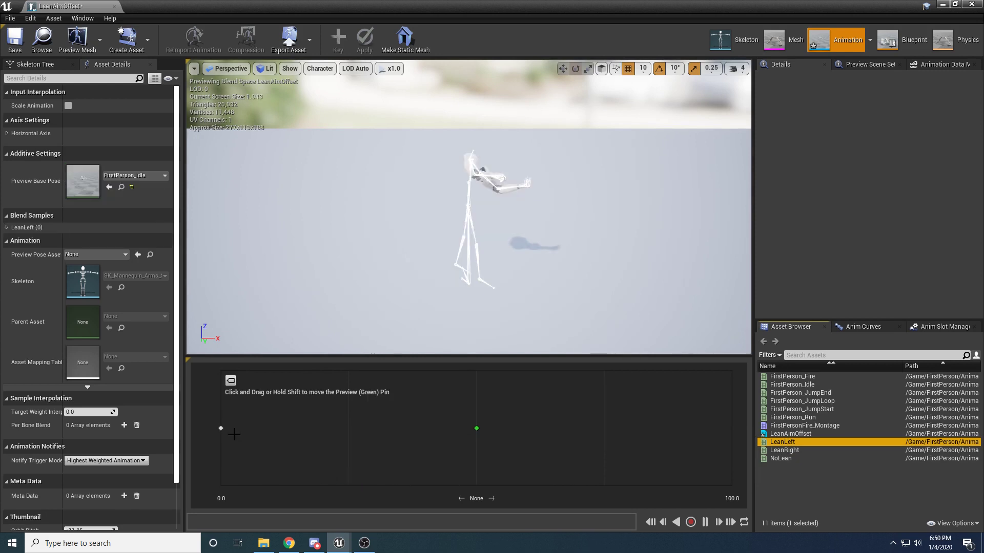
{"action": "left_click", "coordinate": [268, 438]}
{"action": "key", "text": "Delete"}
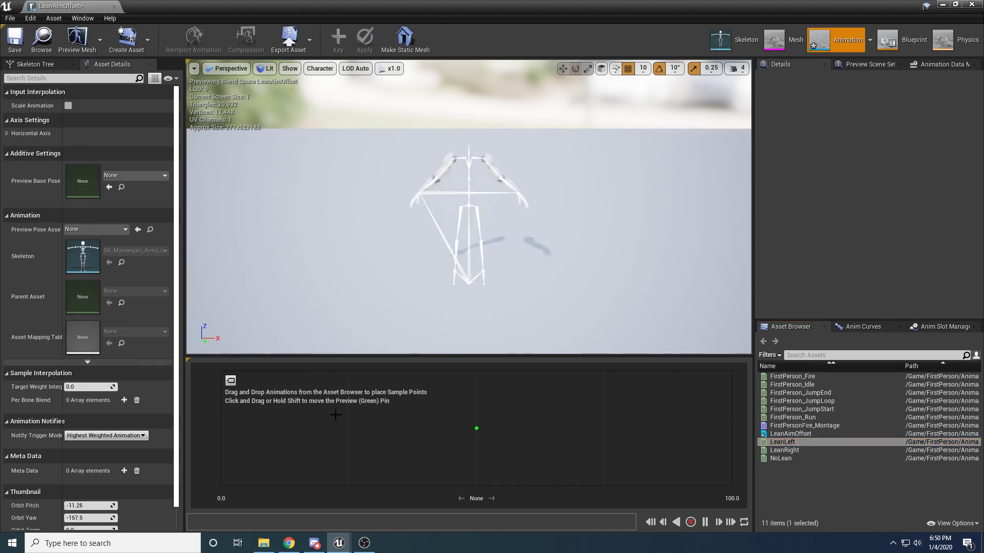
- Dock the LeanAimOffset editor alongside the main editor's open tabs and open the LeanLeft animation from the Animations folder
{"action": "left_click_drag", "start_coordinate": [83, 4], "coordinate": [456, 16]}
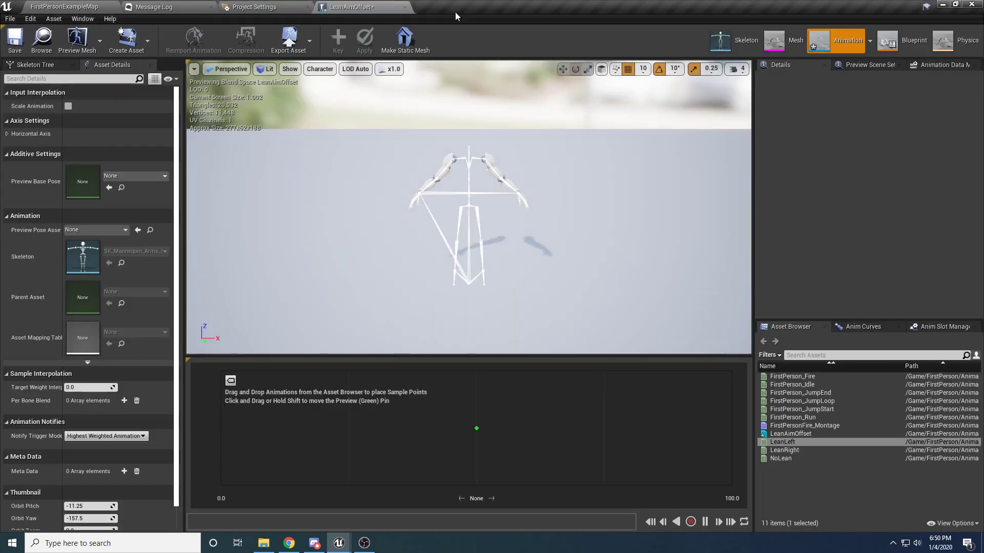
{"action": "left_click", "coordinate": [77, 6]}
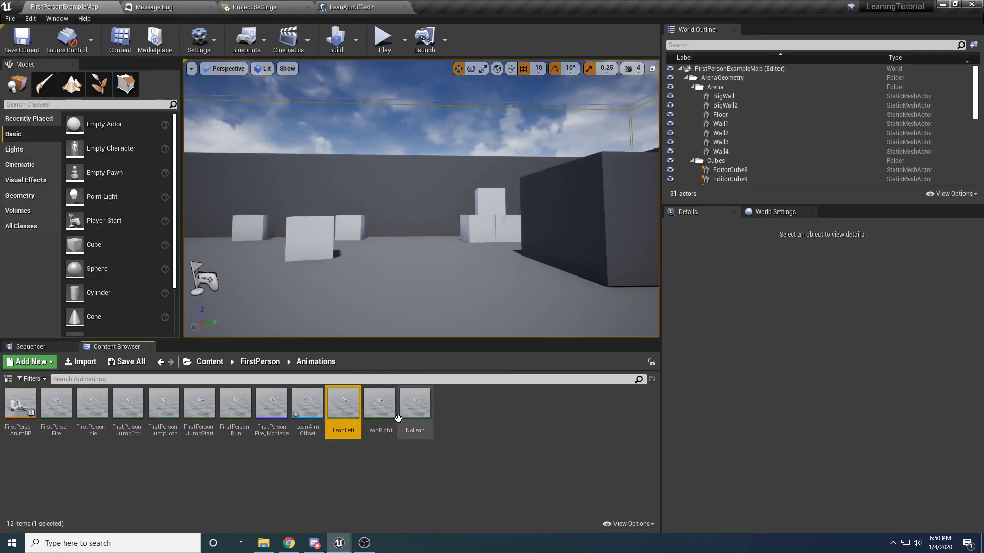
{"action": "double_click", "coordinate": [351, 402]}
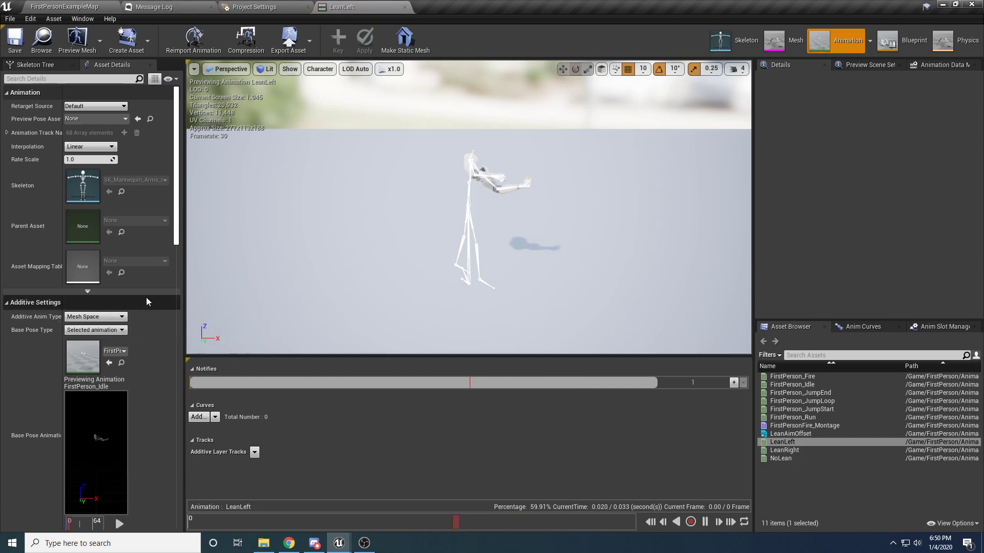
- Set LeanLeft's additive anim type to Mesh Space, with Selected animation frame as base pose type and FirstPerson_Idle as base pose animation
{"action": "scroll", "coordinate": [105, 318], "scroll_direction": "down", "scroll_amount": 2}
{"action": "left_click", "coordinate": [97, 268]}
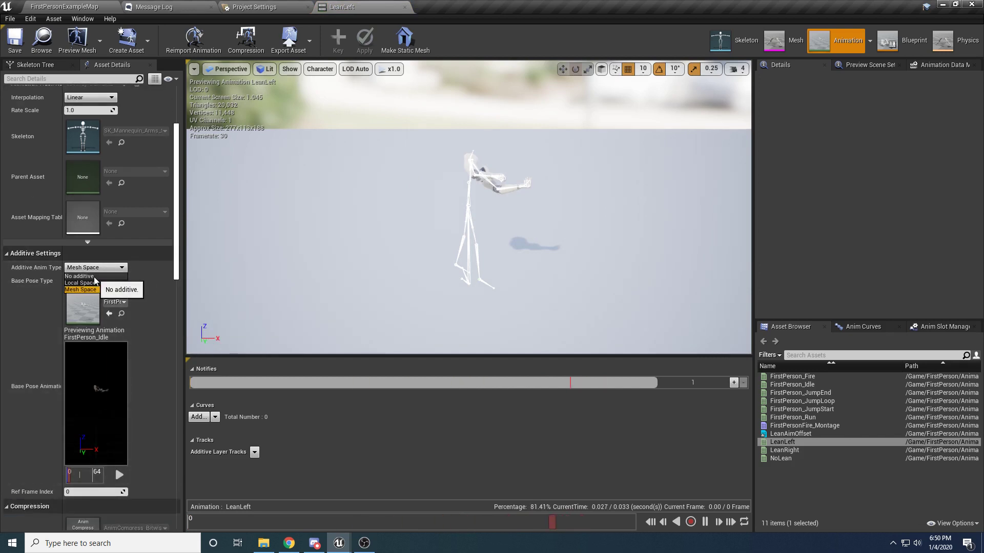
{"action": "left_click", "coordinate": [95, 277]}
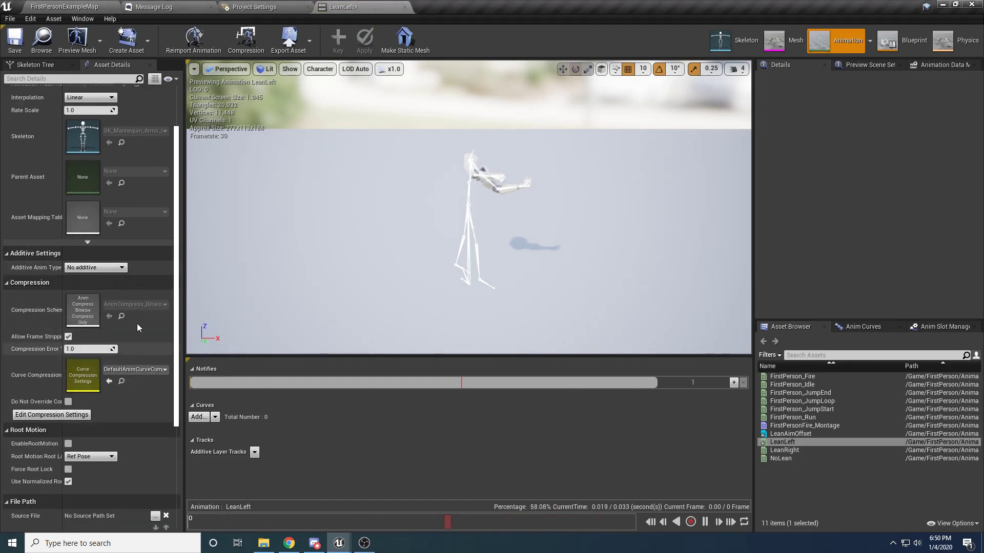
{"action": "left_click", "coordinate": [107, 268]}
{"action": "left_click", "coordinate": [94, 292]}
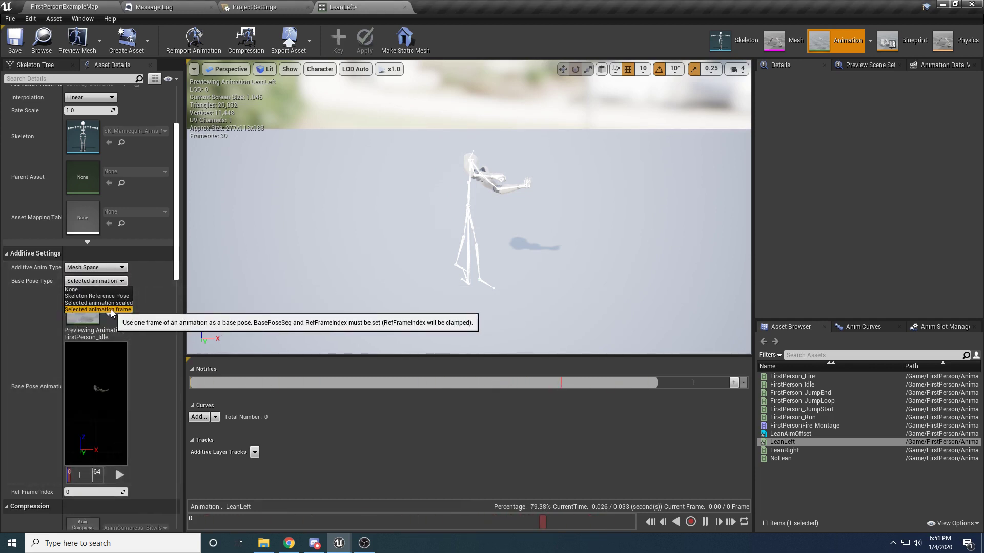
{"action": "left_click", "coordinate": [124, 311]}
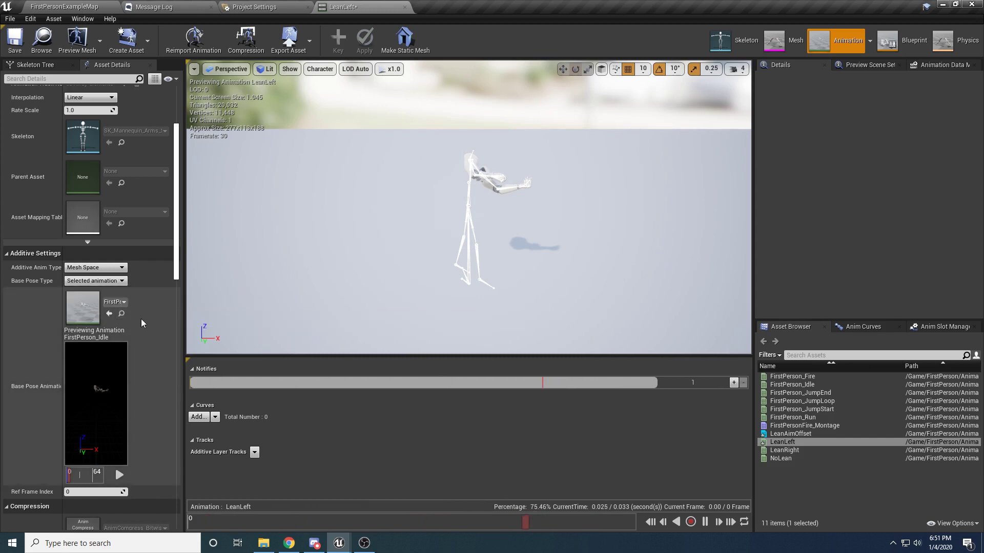
{"action": "left_click", "coordinate": [103, 303]}
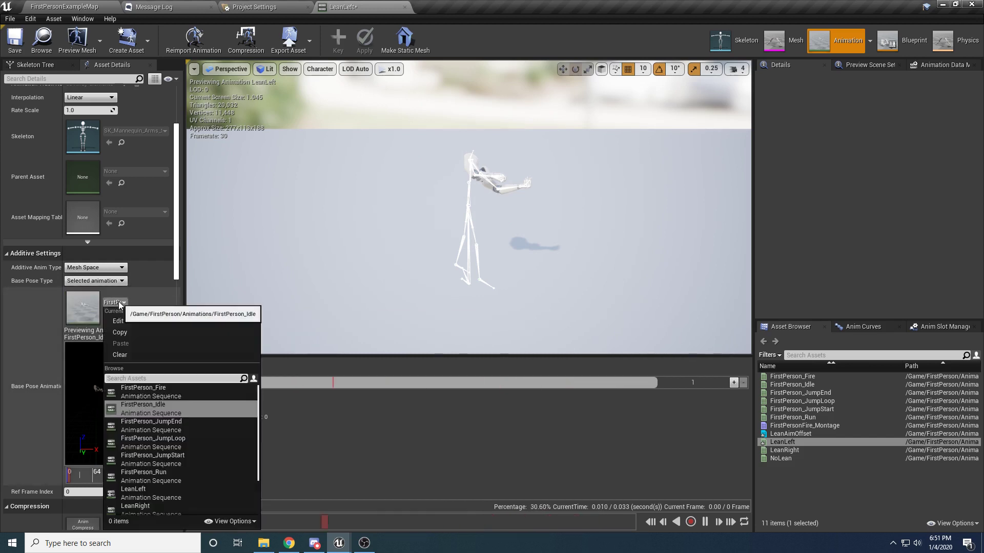
{"action": "left_click", "coordinate": [171, 405]}
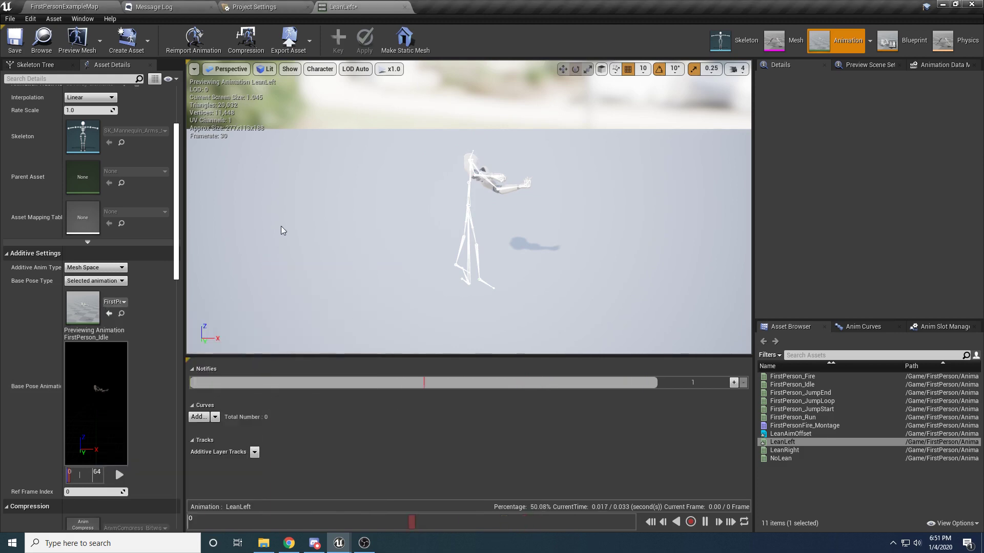
- Locate the LeanRight and NoLean animations in the Animations folder and return to the LeanLeft animation
{"action": "left_click", "coordinate": [64, 6]}
{"action": "left_click", "coordinate": [380, 405]}
{"action": "left_click", "coordinate": [415, 405]}
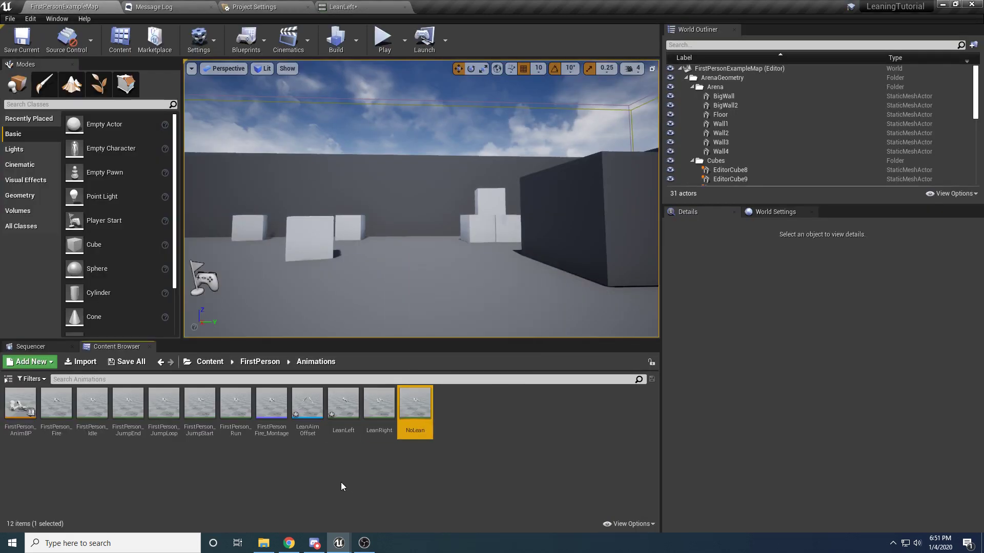
{"action": "left_click", "coordinate": [349, 424]}
{"action": "double_click", "coordinate": [349, 424]}
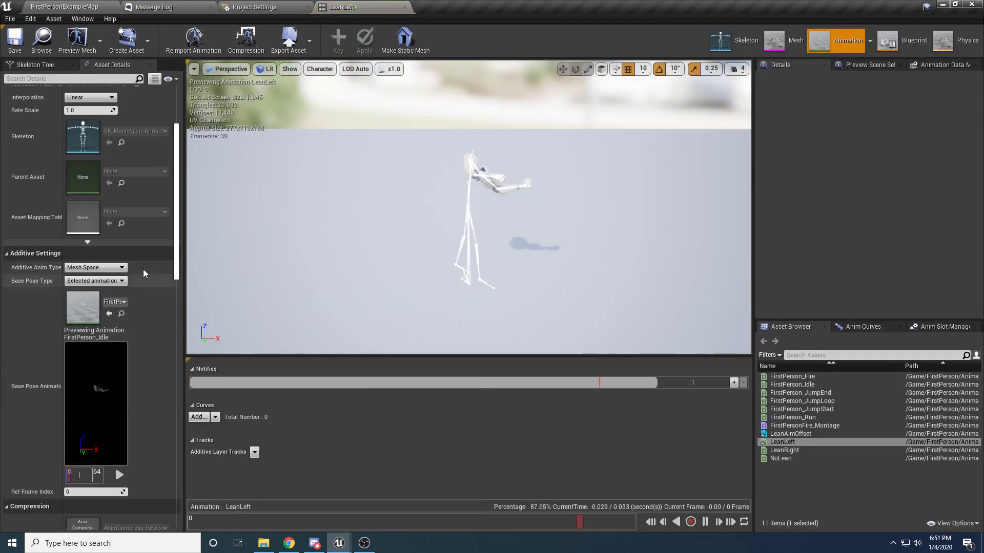
- Set LeanLeft's additive anim type to No additive and try to place it at the start of LeanAimOffset's axis
{"action": "left_click", "coordinate": [121, 268]}
{"action": "left_click", "coordinate": [102, 279]}
{"action": "left_click", "coordinate": [64, 6]}
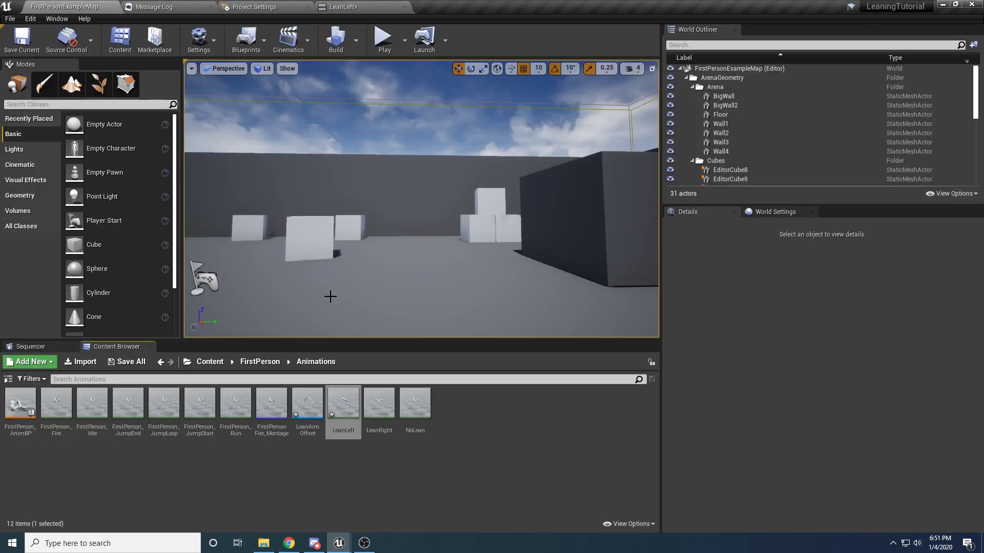
{"action": "double_click", "coordinate": [307, 403]}
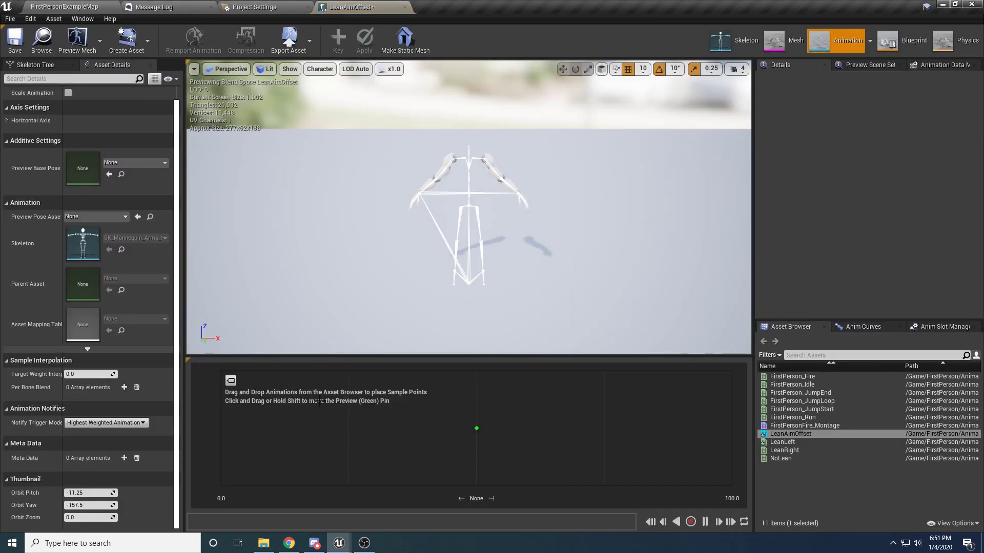
{"action": "left_click_drag", "start_coordinate": [782, 442], "coordinate": [238, 429]}
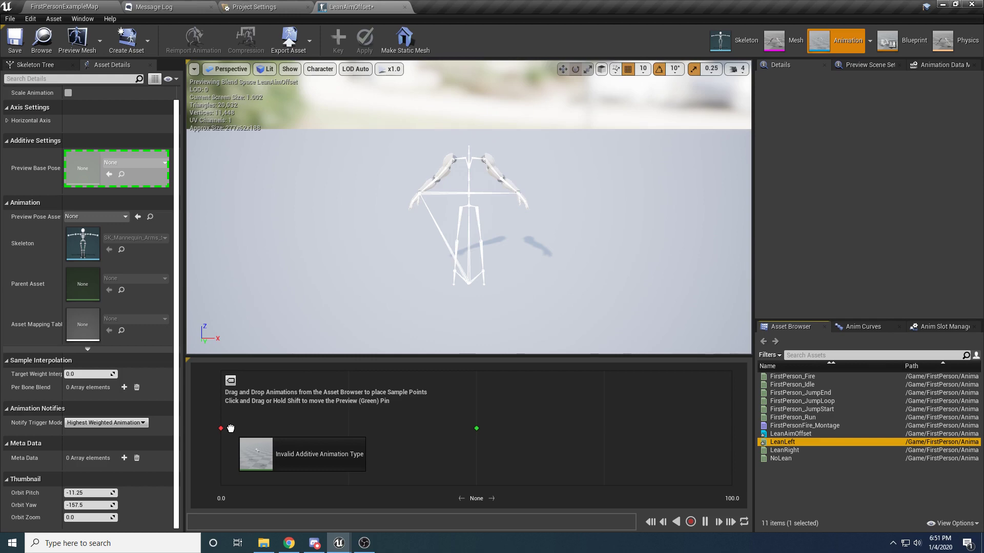
{"action": "left_click_drag", "start_coordinate": [230, 429], "coordinate": [231, 428]}
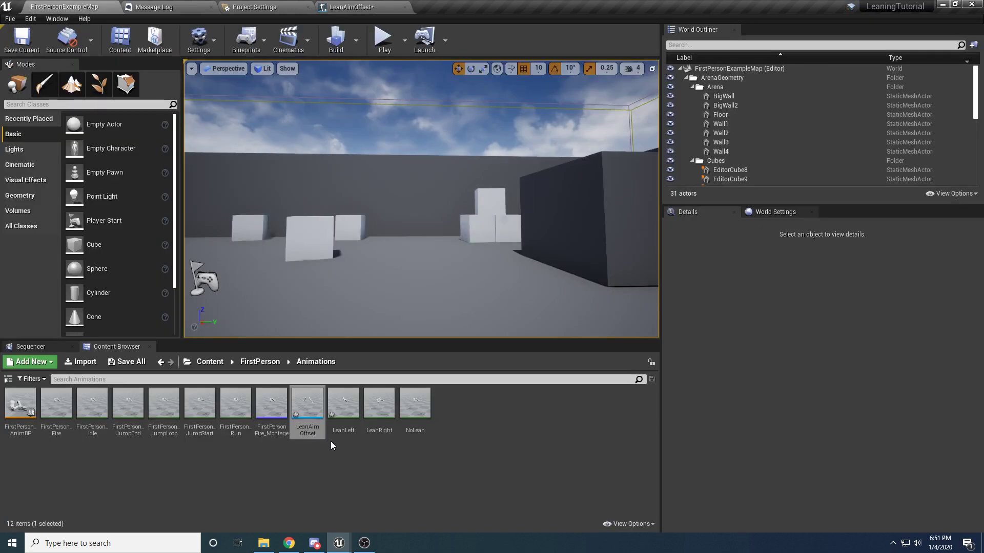
- Return LeanLeft's additive anim type to Mesh Space, keeping a Selected animation frame base pose from FirstPerson_Idle
{"action": "double_click", "coordinate": [307, 406]}
{"action": "left_click", "coordinate": [96, 303]}
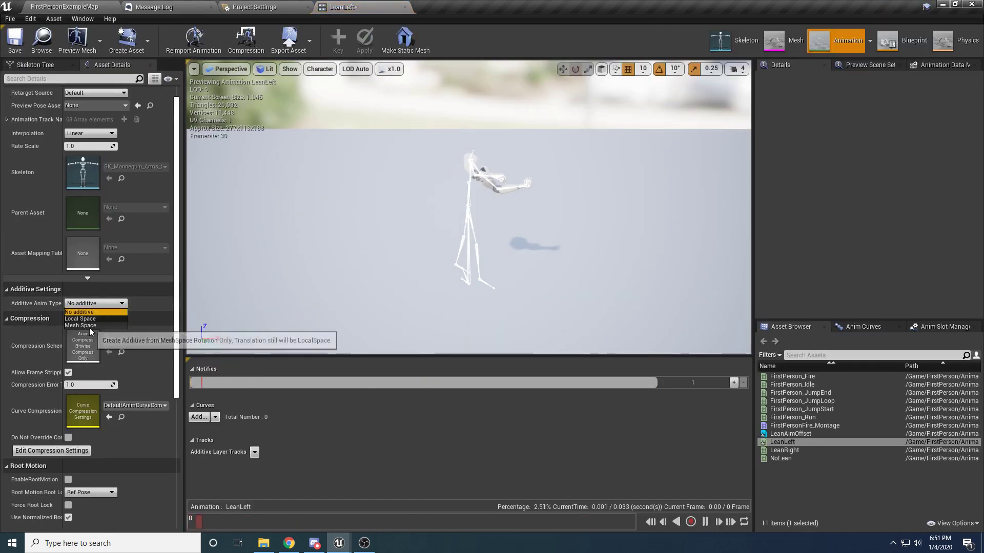
{"action": "left_click", "coordinate": [103, 322]}
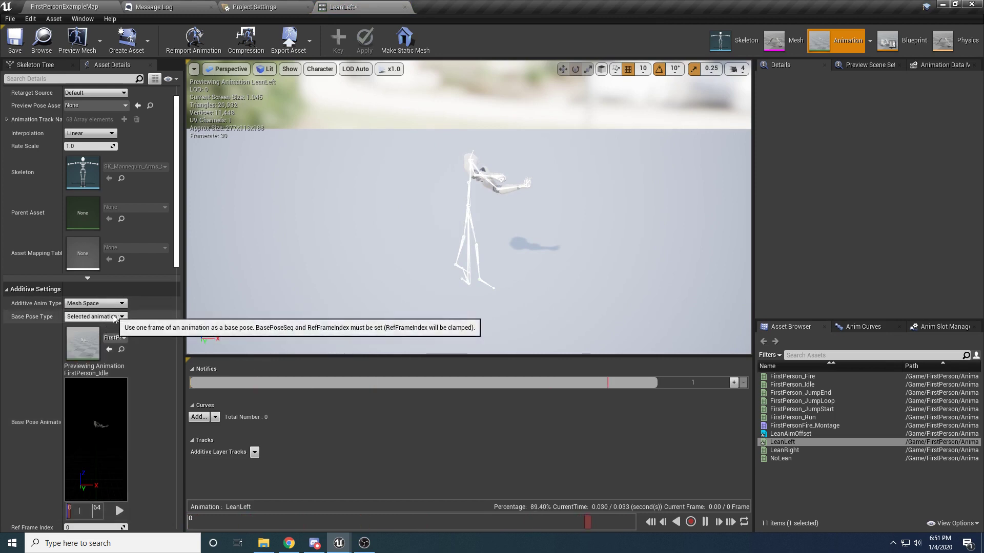
{"action": "left_click", "coordinate": [102, 317]}
{"action": "left_click", "coordinate": [78, 346]}
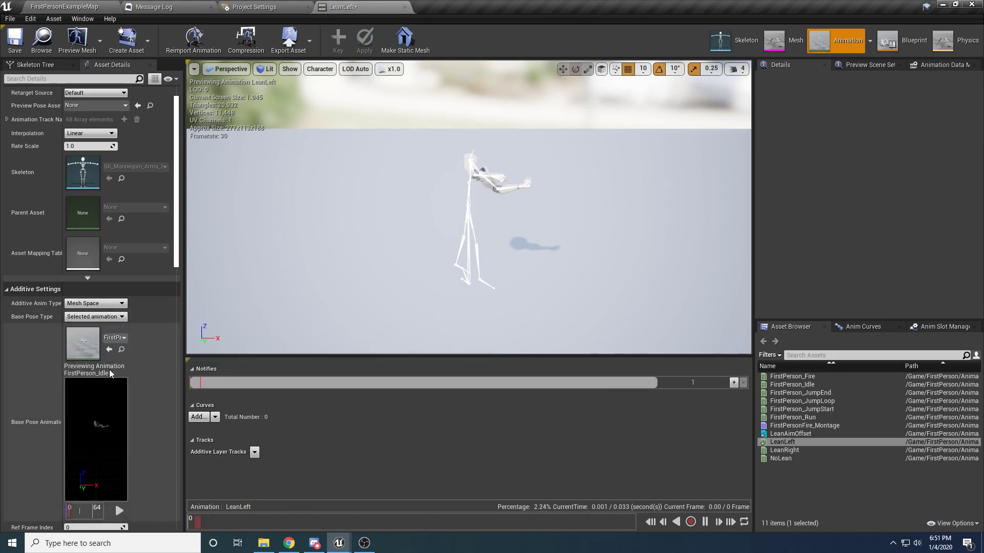
{"action": "left_click", "coordinate": [121, 339]}
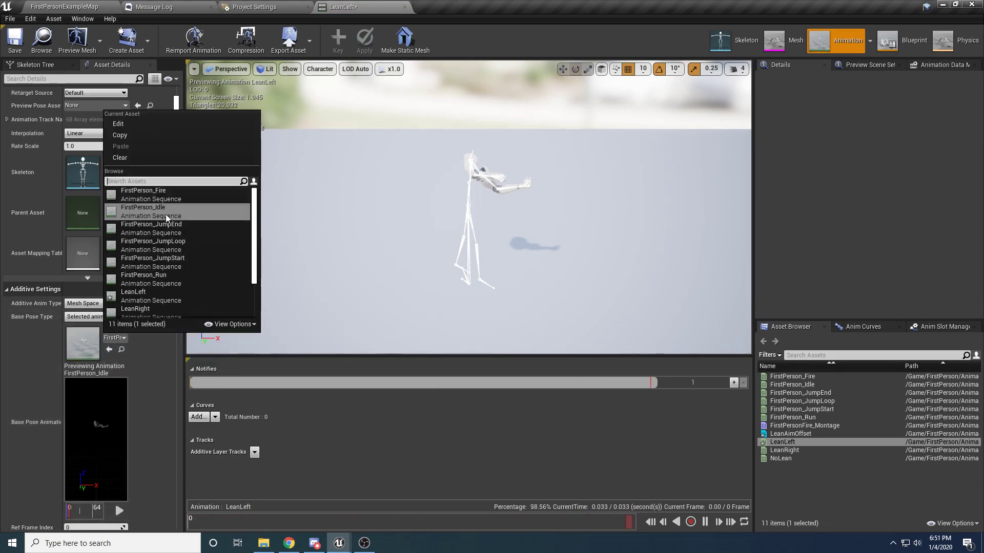
- Reopen LeanAimOffset and name its horizontal axis LeanAlpha
{"action": "left_click", "coordinate": [69, 6]}
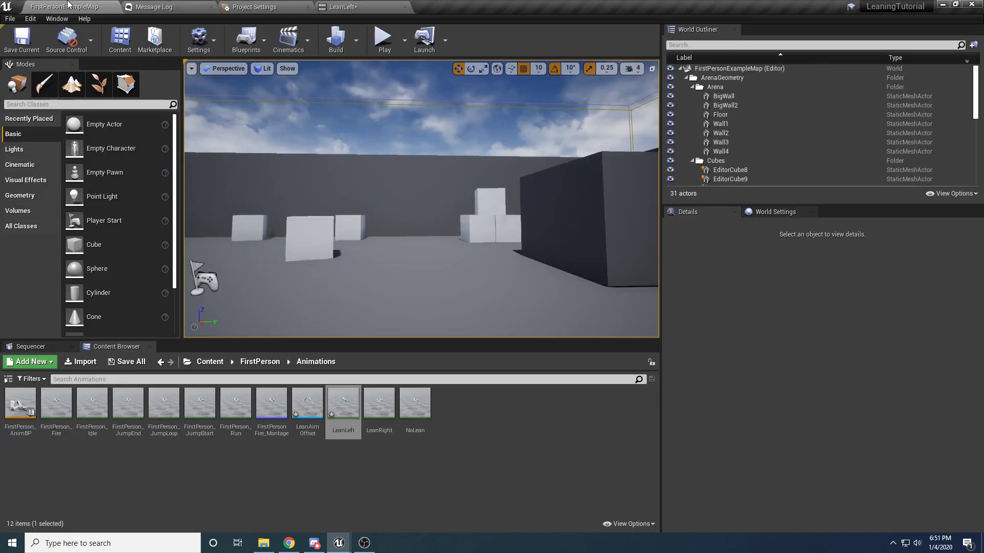
{"action": "double_click", "coordinate": [308, 405]}
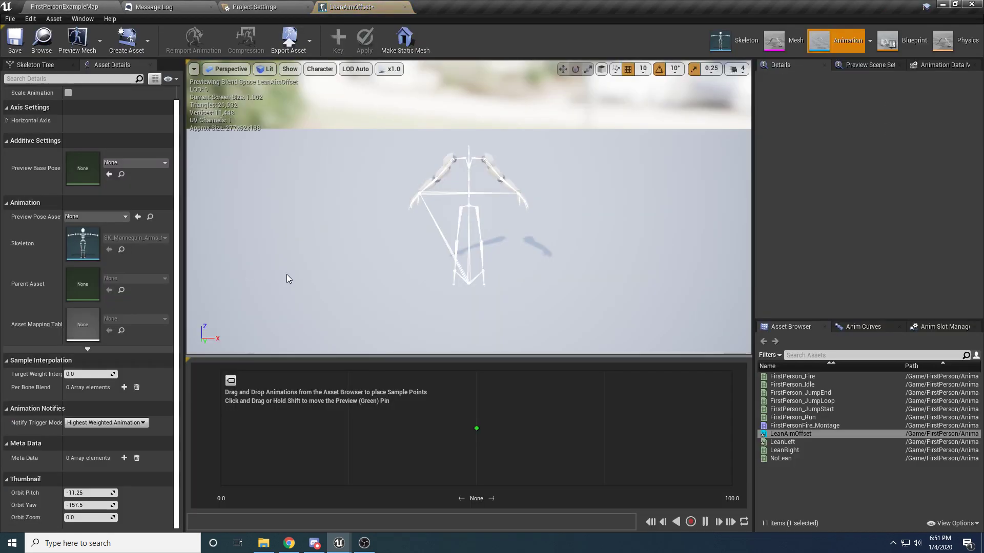
{"action": "left_click", "coordinate": [782, 442]}
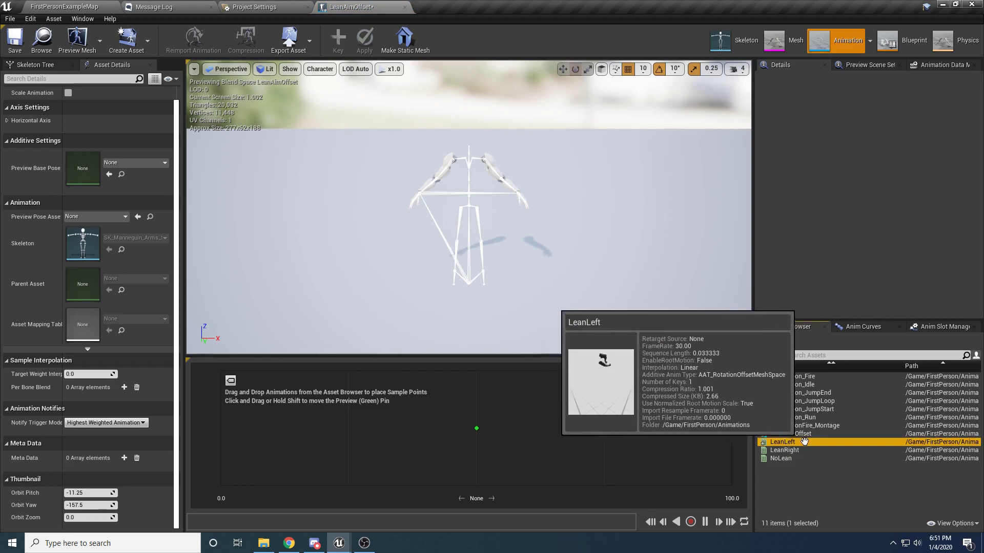
{"action": "mouse_move", "coordinate": [783, 441]}
{"action": "left_mouse_down"}
{"action": "mouse_move", "coordinate": [263, 423]}
{"action": "mouse_move", "coordinate": [270, 414]}
{"action": "mouse_move", "coordinate": [809, 436]}
{"action": "mouse_move", "coordinate": [799, 443]}
{"action": "left_mouse_up"}
{"action": "scroll", "coordinate": [41, 118], "scroll_direction": "up", "scroll_amount": 1}
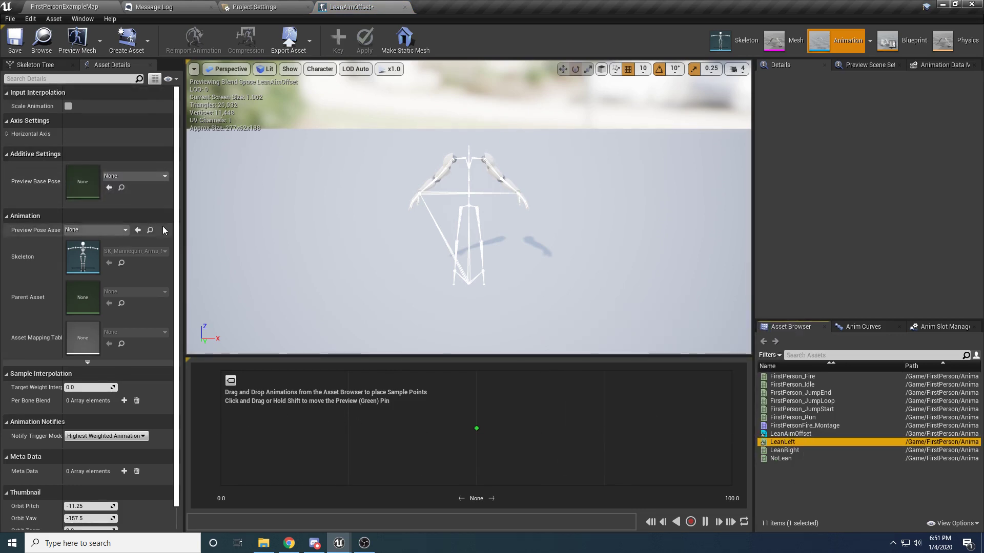
{"action": "left_click", "coordinate": [19, 134]}
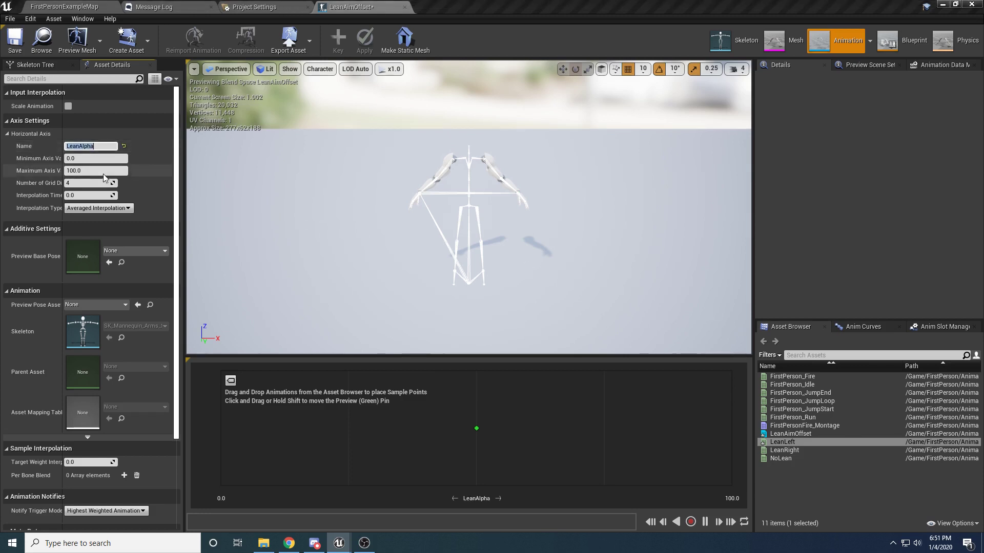
{"action": "key", "text": "Tab"}
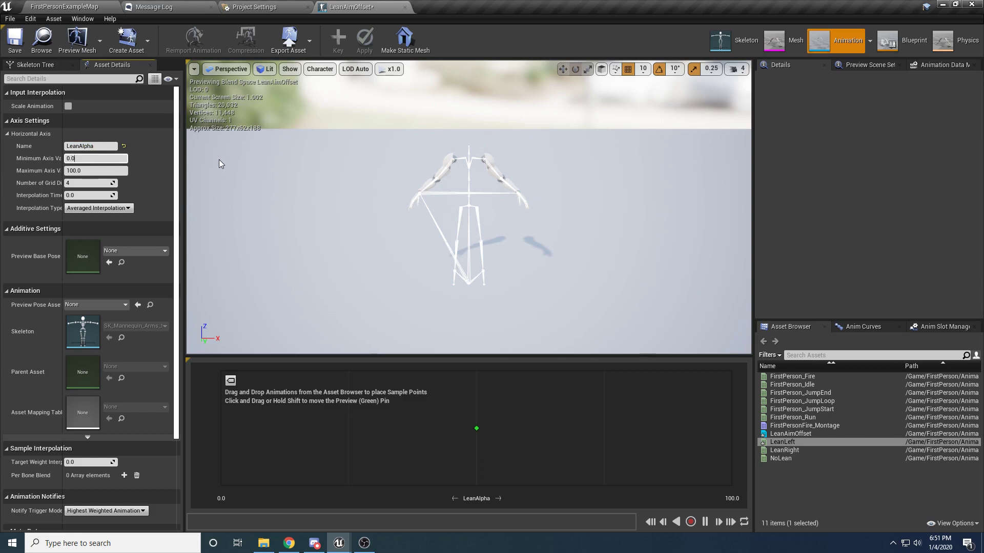
- Set the LeanAlpha axis range from -1.0 to 1.0 with 2 grid divisions
{"action": "key", "text": "BackSpace"}
{"action": "key", "text": "BackSpace"}
{"action": "key", "text": "BackSpace"}
{"action": "type", "text": "-1.0"}
{"action": "left_click", "coordinate": [107, 169]}
{"action": "type", "text": "1.0"}
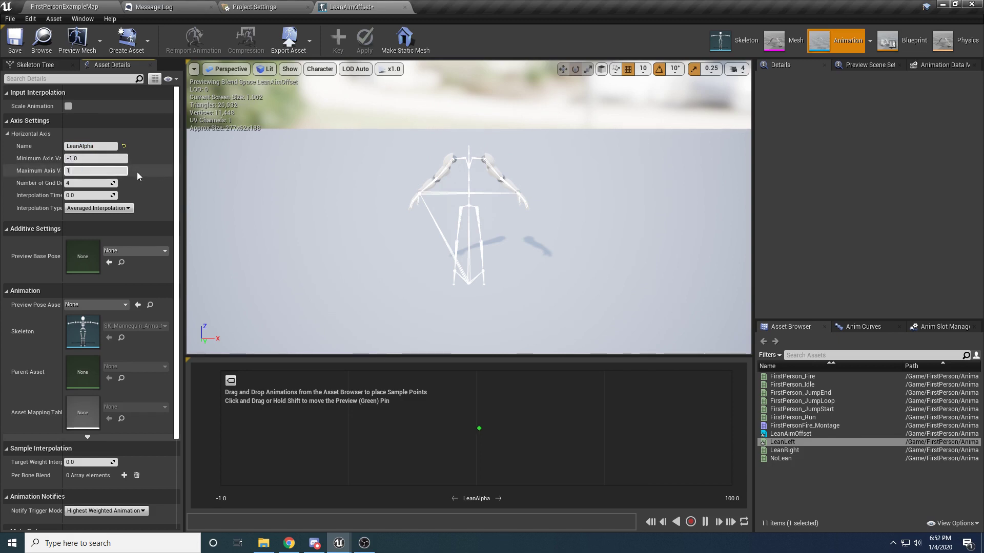
{"action": "key", "text": "Return"}
{"action": "left_click", "coordinate": [101, 184]}
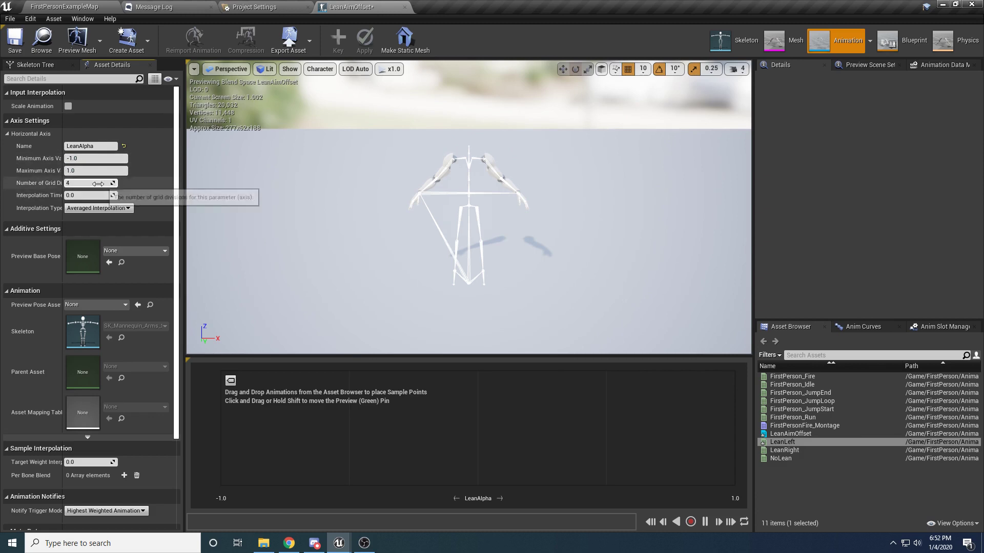
{"action": "type", "text": "2"}
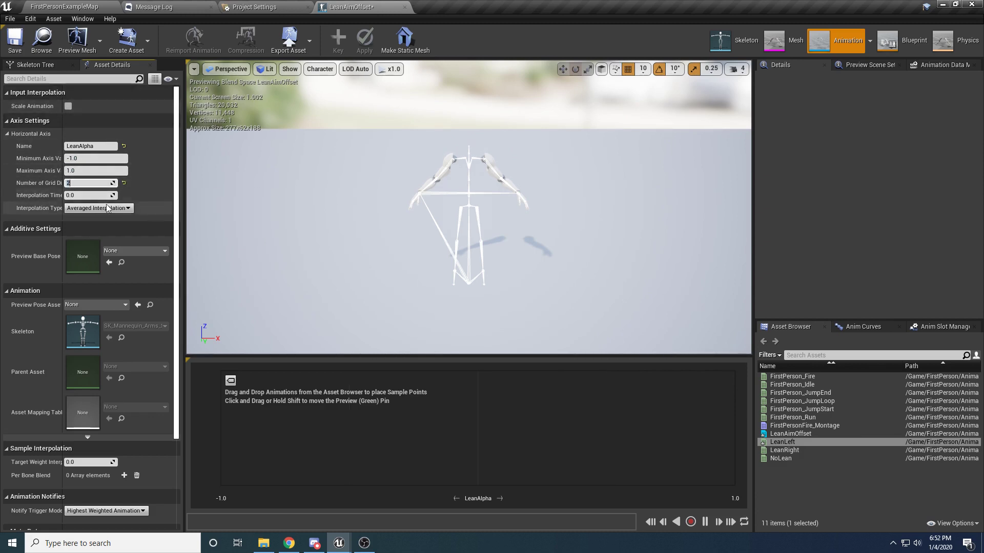
{"action": "key", "text": "Tab"}
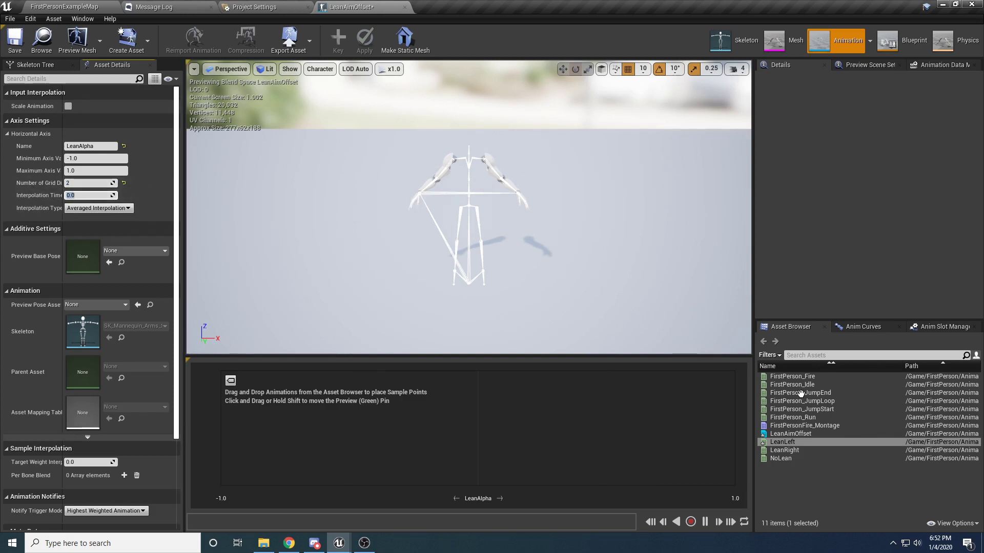
- Place LeanLeft at -1.0, LeanRight at 1.0 and NoLean at the midpoint of the LeanAlpha axis as sample points
{"action": "mouse_move", "coordinate": [809, 444]}
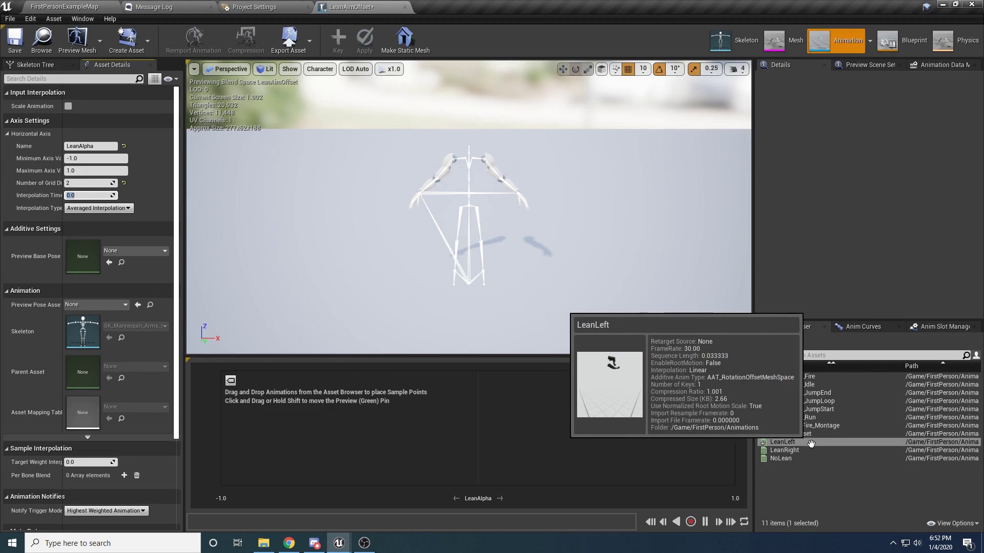
{"action": "left_click_drag", "start_coordinate": [809, 444], "coordinate": [222, 430]}
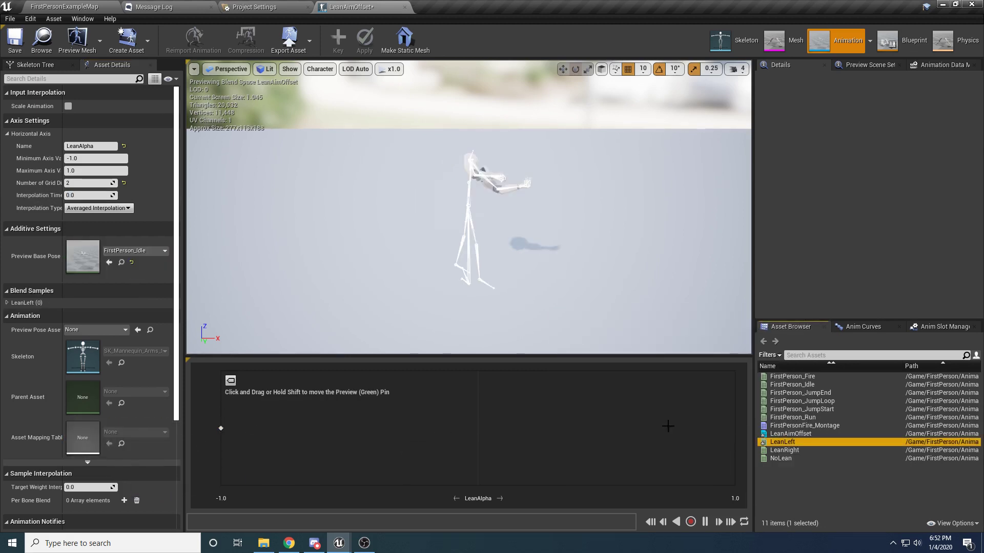
{"action": "left_click_drag", "start_coordinate": [789, 450], "coordinate": [734, 429]}
{"action": "mouse_move", "coordinate": [789, 457]}
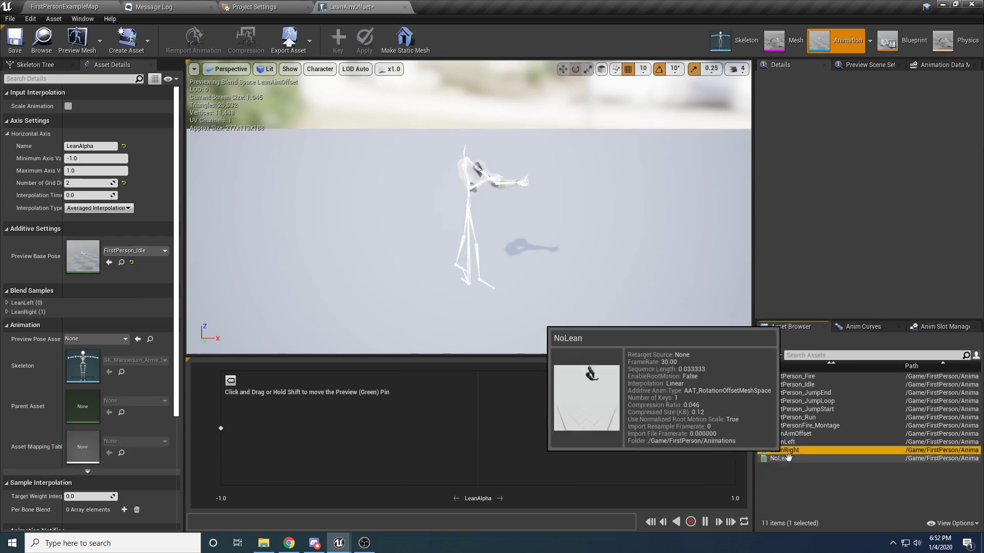
{"action": "left_click_drag", "start_coordinate": [788, 458], "coordinate": [511, 419]}
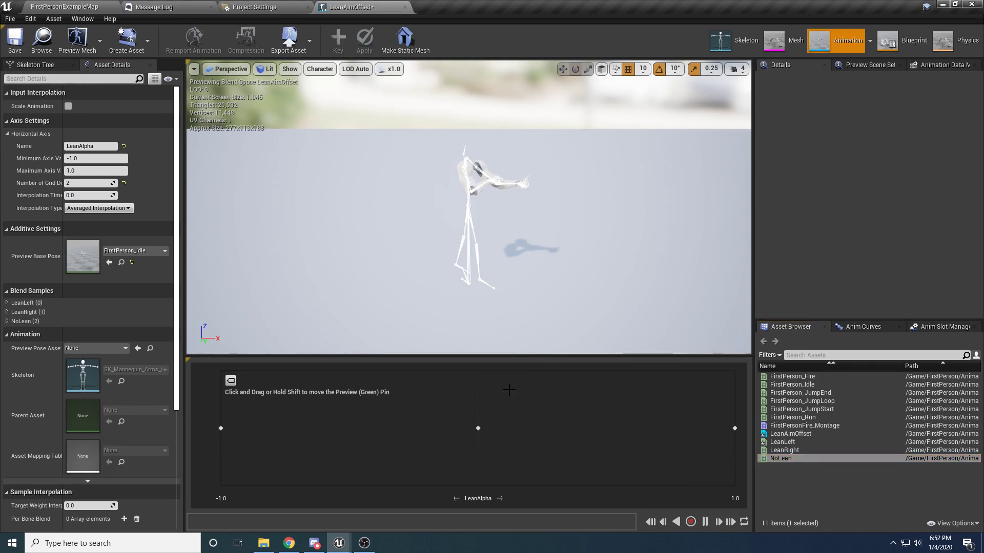
- Save all changed assets, and close and reopen LeanAimOffset
{"action": "left_click", "coordinate": [7, 7]}
{"action": "left_click", "coordinate": [7, 7]}
{"action": "left_click", "coordinate": [9, 18]}
{"action": "left_click", "coordinate": [23, 75]}
{"action": "left_click", "coordinate": [405, 7]}
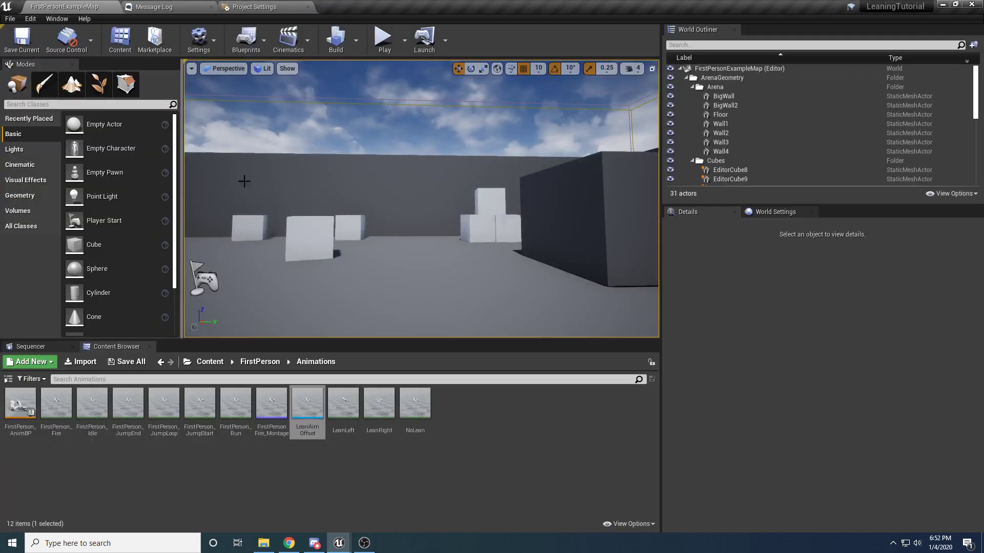
{"action": "double_click", "coordinate": [309, 418]}
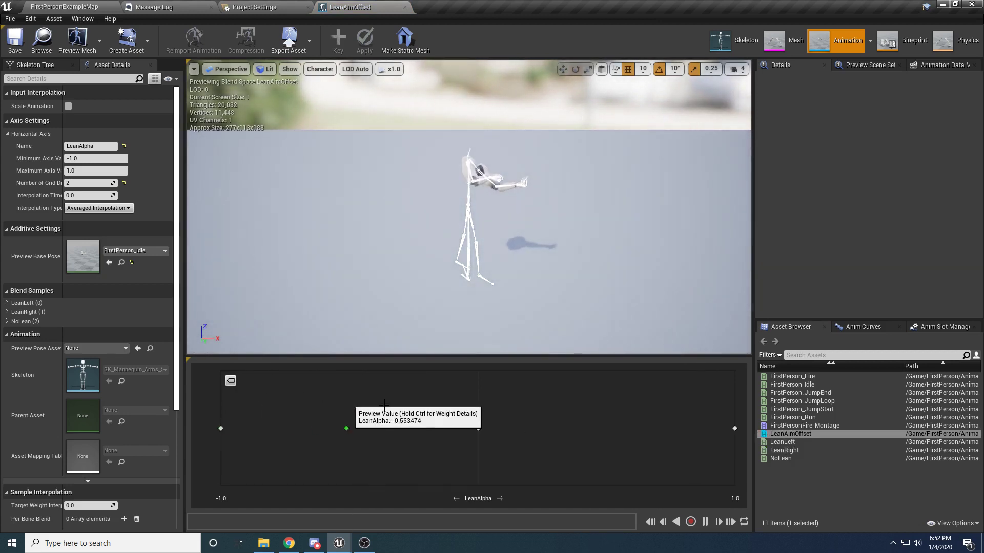
- View the LeanAimOffset preview mesh from the front and save all changed assets
{"action": "right_click_drag", "start_coordinate": [249, 193], "coordinate": [415, 185]}
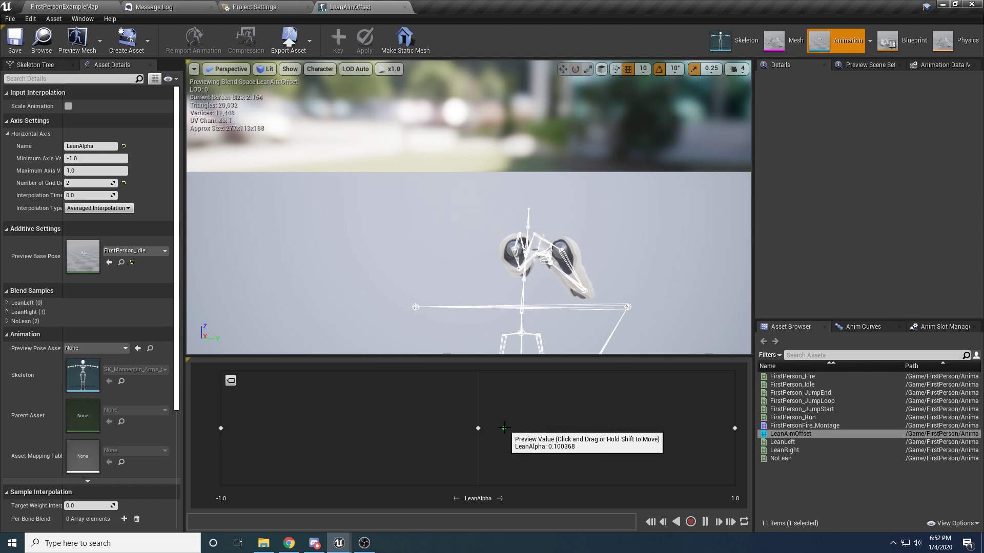
{"action": "left_click", "coordinate": [15, 23]}
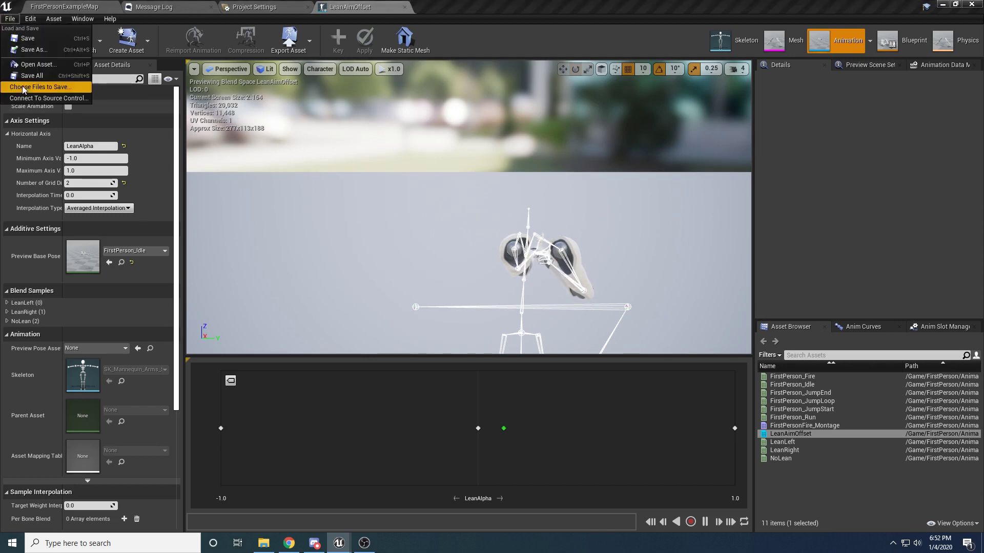
{"action": "left_click", "coordinate": [25, 81]}
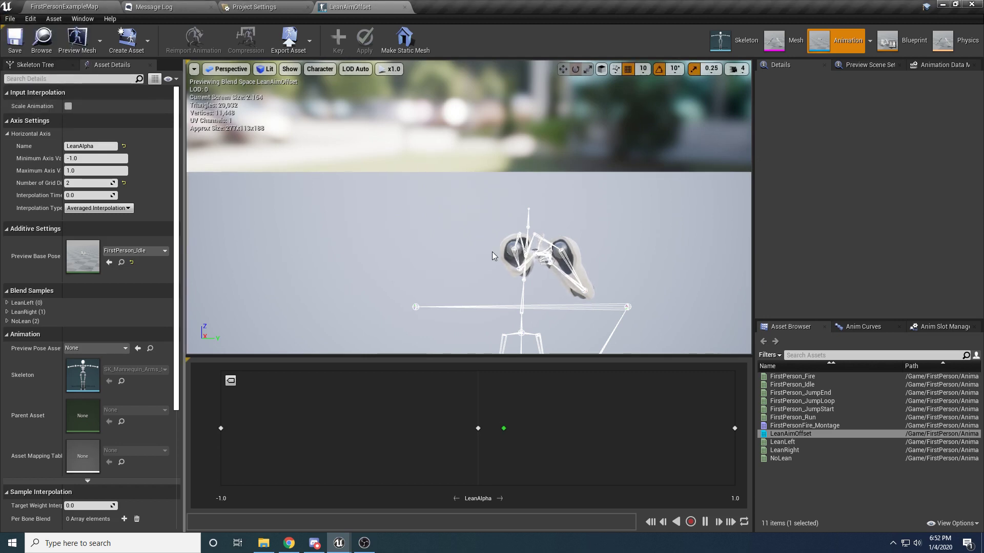
- Open the FirstPerson_AnimBP animation blueprint from the Animations folder and go up to its AnimGraph
{"action": "left_click", "coordinate": [73, 7]}
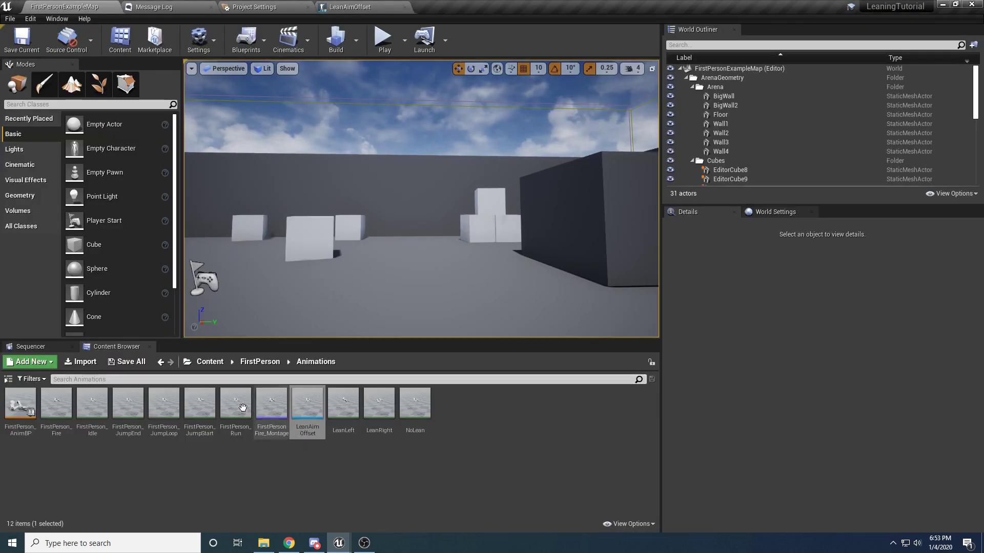
{"action": "double_click", "coordinate": [31, 406]}
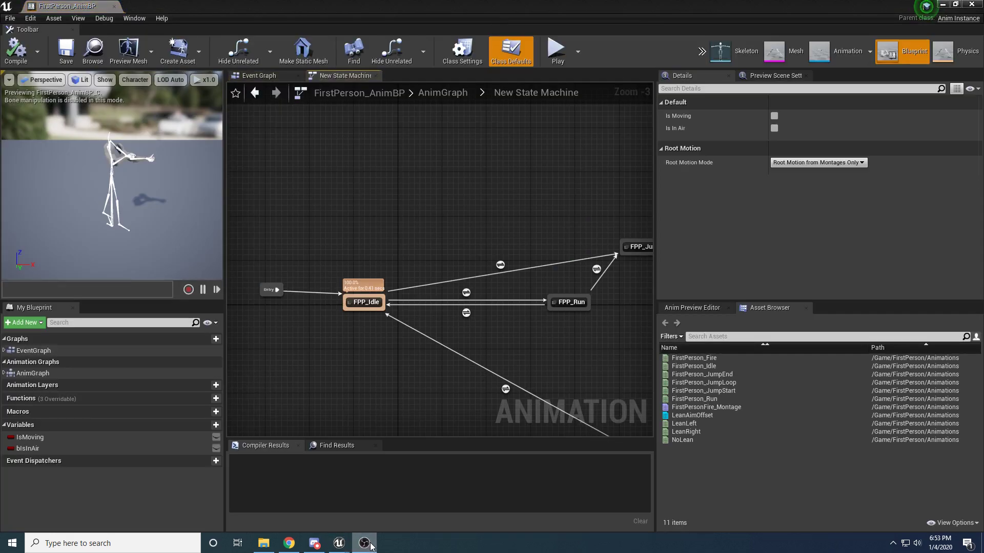
{"action": "right_click_drag", "start_coordinate": [333, 297], "coordinate": [440, 294]}
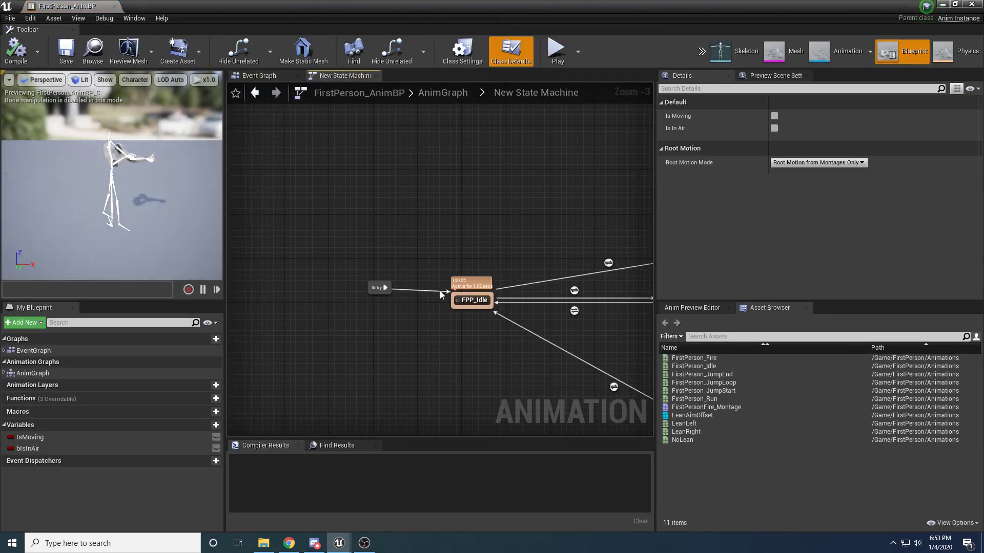
{"action": "left_click", "coordinate": [454, 94]}
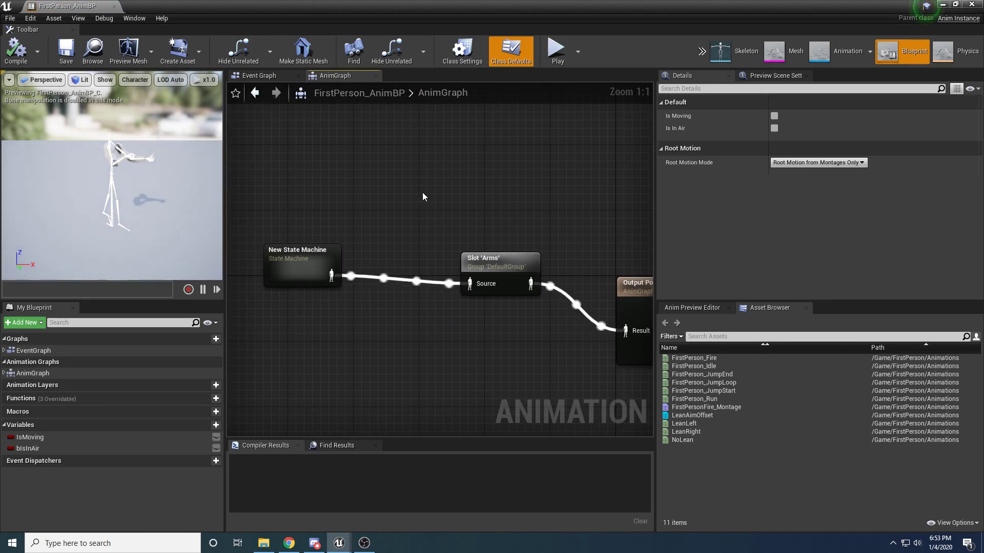
- Move the Slot 'Arms' node close to New State Machine and line up Output Pose with them
{"action": "scroll", "coordinate": [433, 197], "scroll_direction": "down", "scroll_amount": 2}
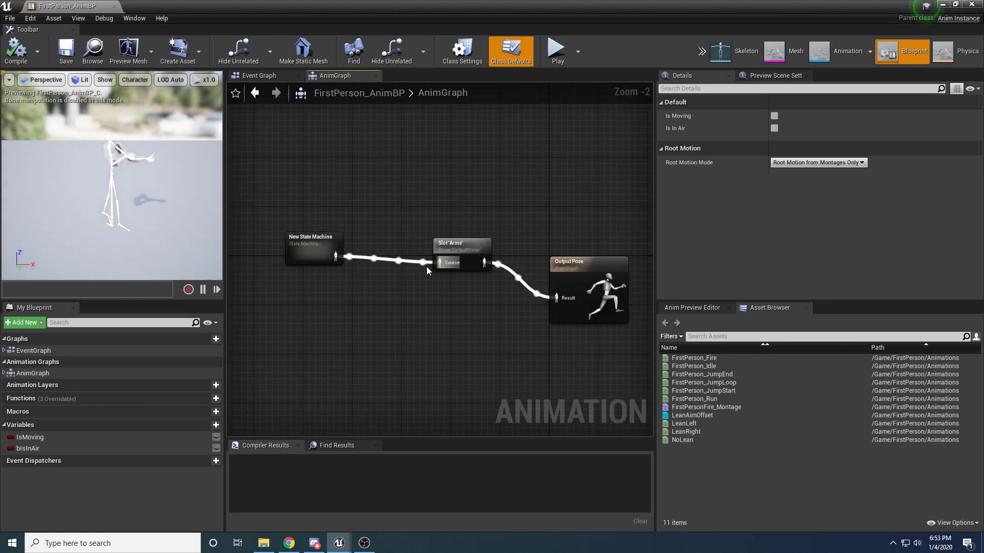
{"action": "left_click_drag", "start_coordinate": [457, 249], "coordinate": [394, 251]}
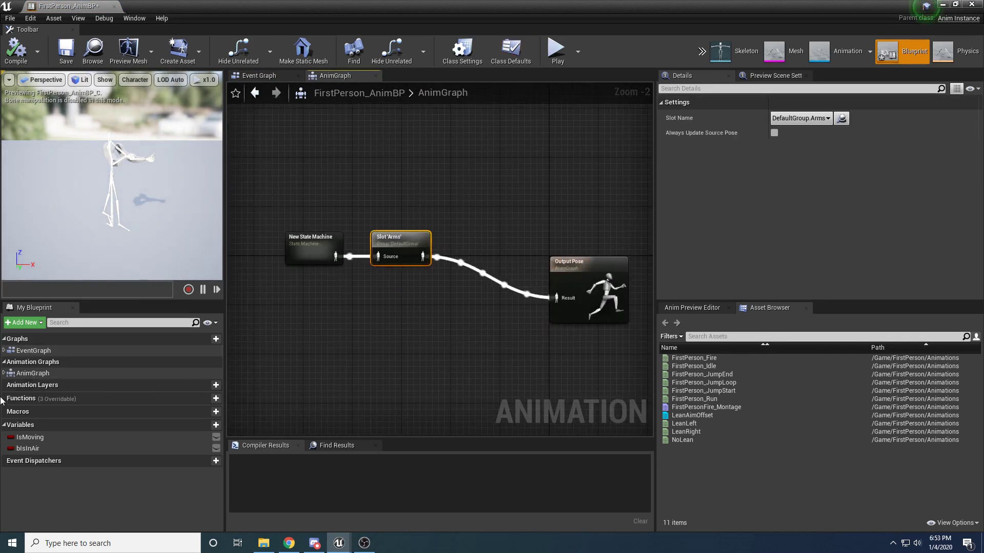
{"action": "left_click", "coordinate": [37, 374]}
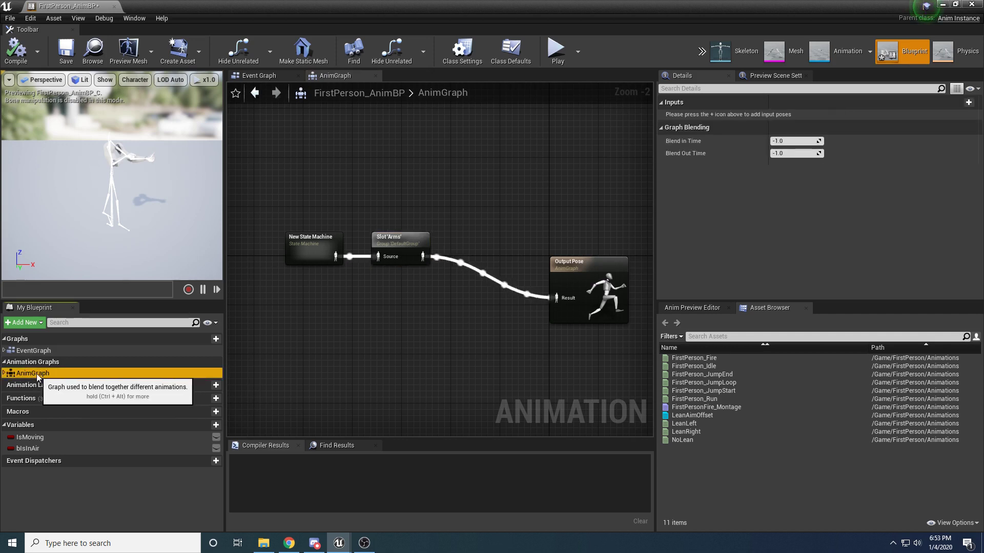
{"action": "right_click_drag", "start_coordinate": [456, 310], "coordinate": [439, 321]}
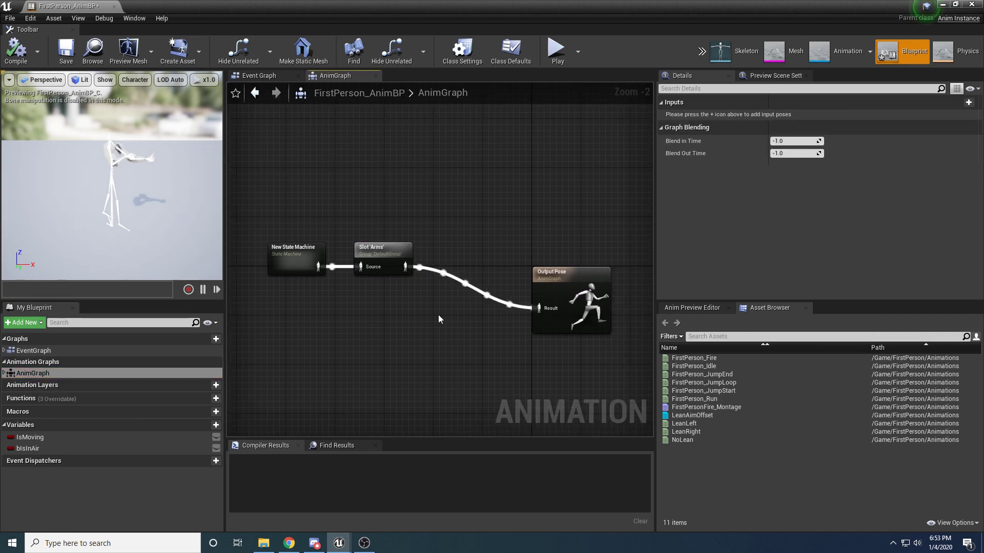
{"action": "left_click_drag", "start_coordinate": [552, 272], "coordinate": [490, 230]}
{"action": "scroll", "coordinate": [402, 219], "scroll_direction": "up", "scroll_amount": 1}
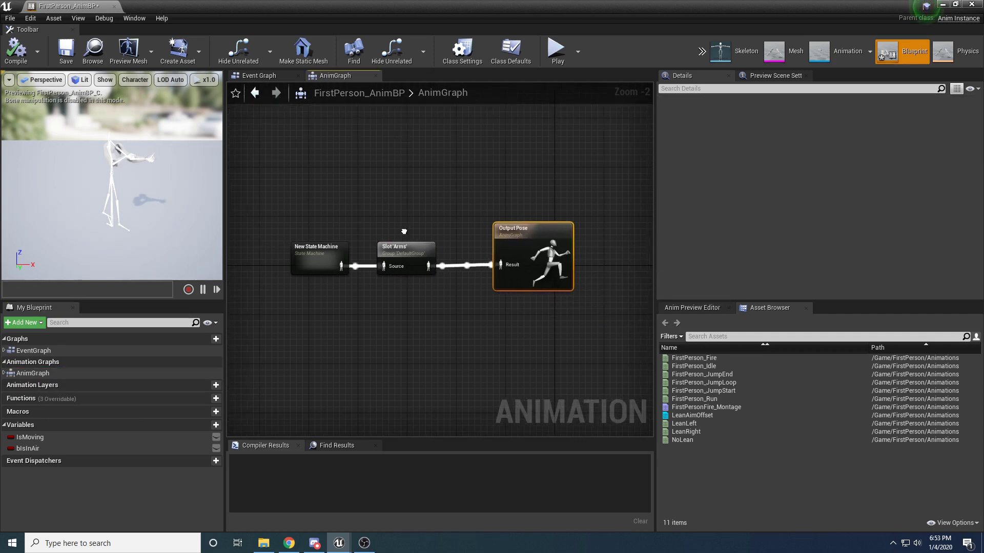
- Move the New State Machine and Slot 'Arms' nodes together away from Output Pose to make room between them
{"action": "left_click", "coordinate": [314, 264]}
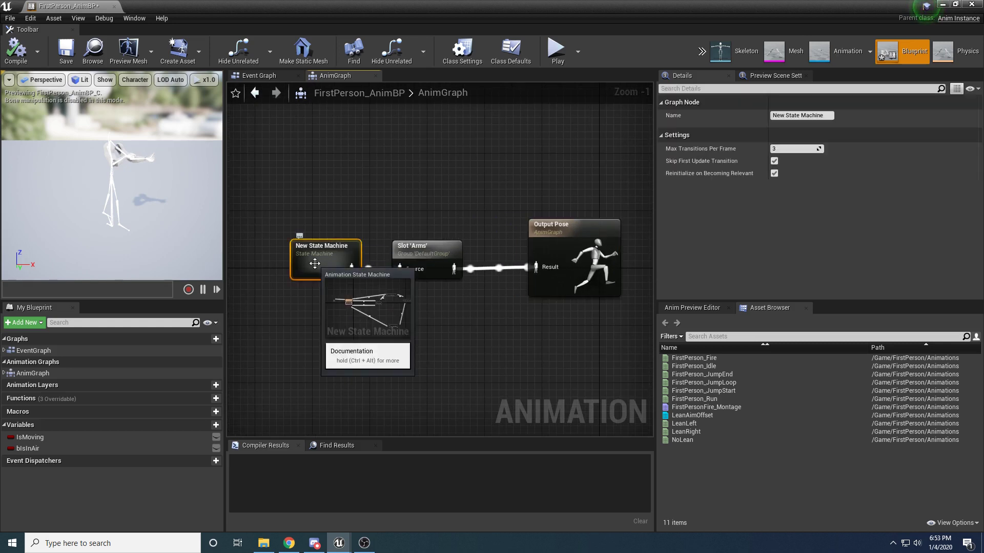
{"action": "left_click", "coordinate": [415, 251]}
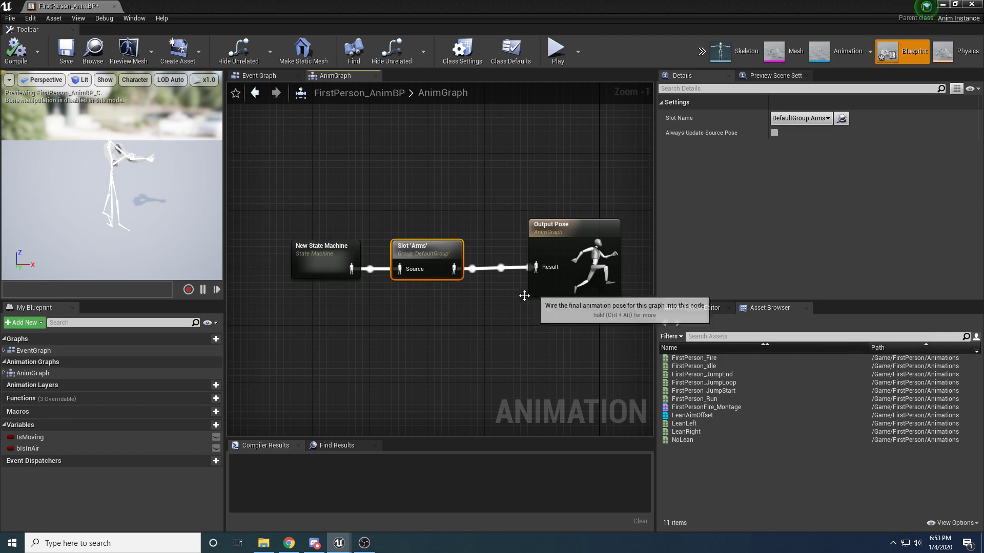
{"action": "right_click_drag", "start_coordinate": [448, 228], "coordinate": [517, 214]}
{"action": "left_click_drag", "start_coordinate": [518, 214], "coordinate": [344, 287]}
{"action": "left_click_drag", "start_coordinate": [502, 241], "coordinate": [349, 229]}
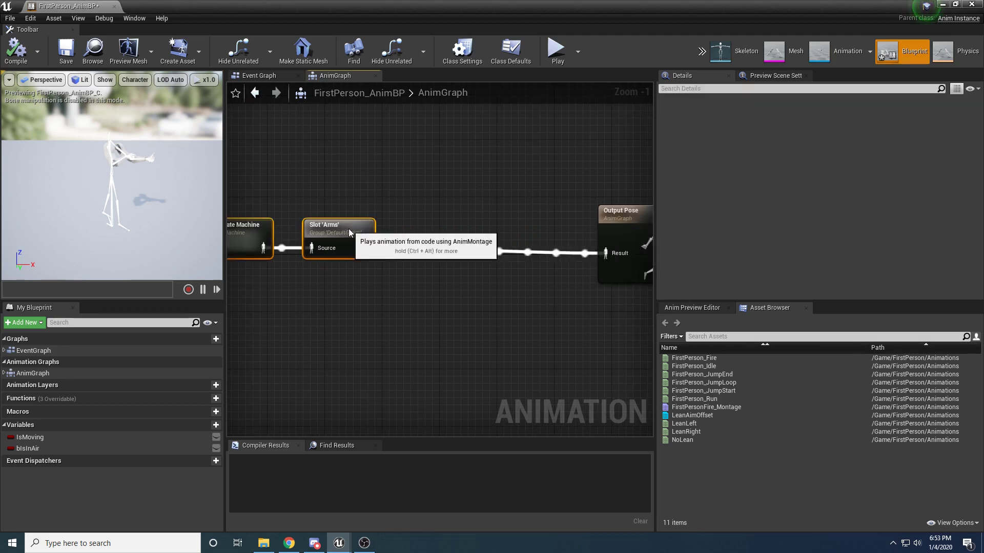
{"action": "right_click_drag", "start_coordinate": [452, 282], "coordinate": [487, 257]}
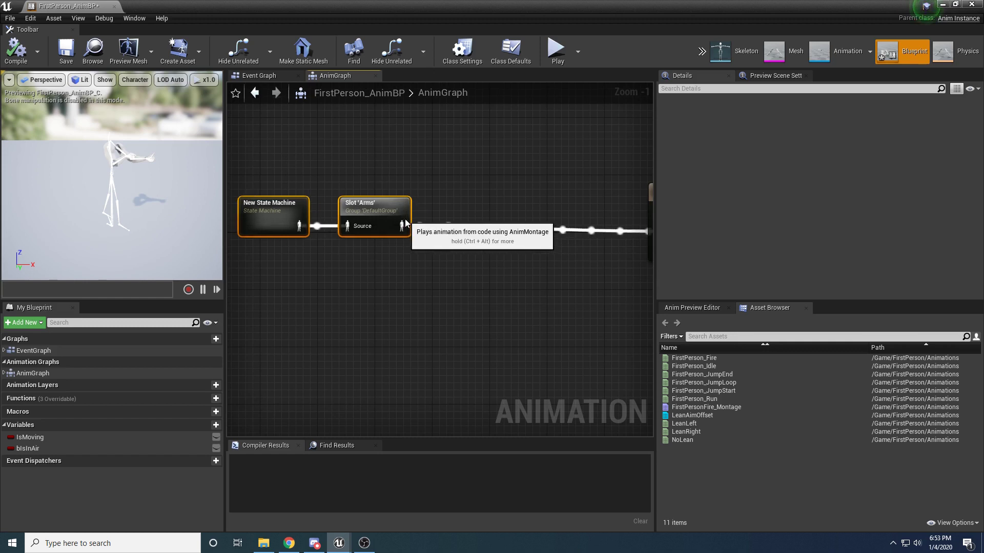
{"action": "right_click_drag", "start_coordinate": [484, 214], "coordinate": [419, 221]}
{"action": "left_click", "coordinate": [392, 211]}
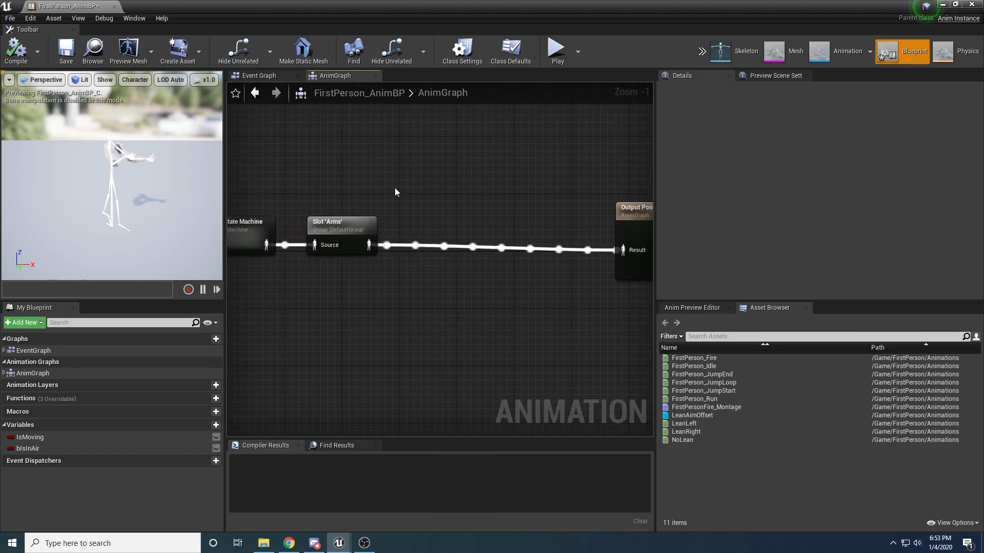
- Shift the Output Pose node slightly farther from Slot 'Arms'
{"action": "left_click", "coordinate": [354, 226]}
{"action": "left_click", "coordinate": [326, 282]}
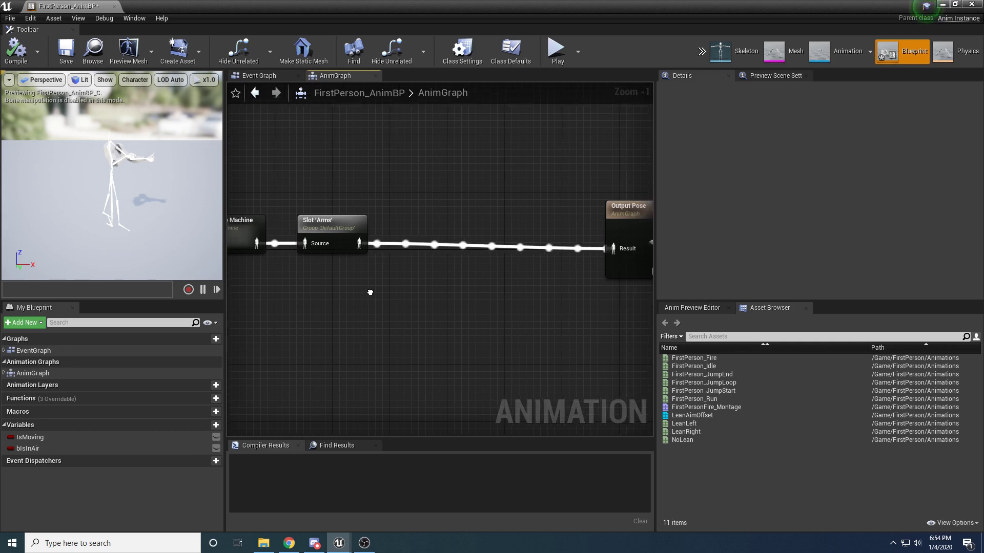
{"action": "left_click_drag", "start_coordinate": [506, 165], "coordinate": [391, 344]}
{"action": "left_click", "coordinate": [334, 227]}
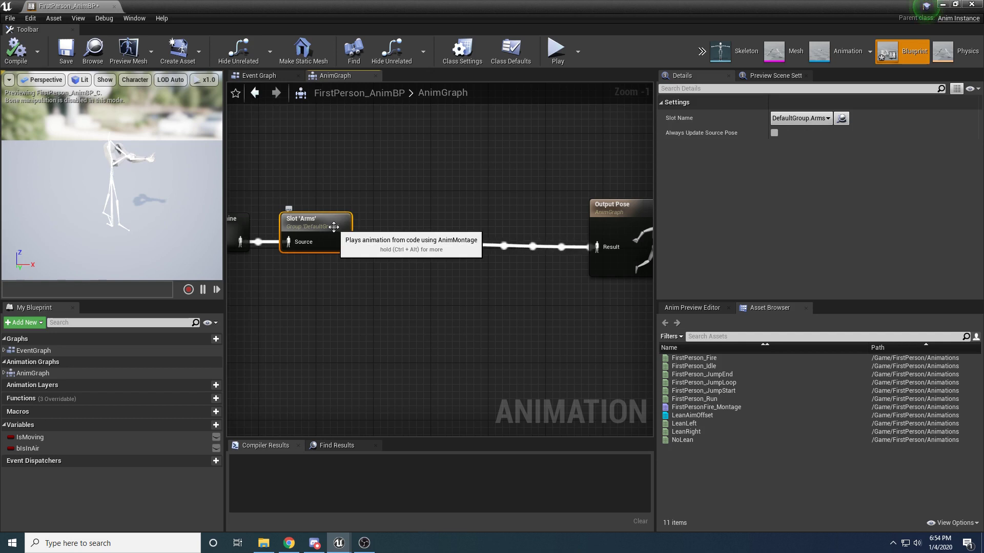
{"action": "left_click", "coordinate": [616, 222]}
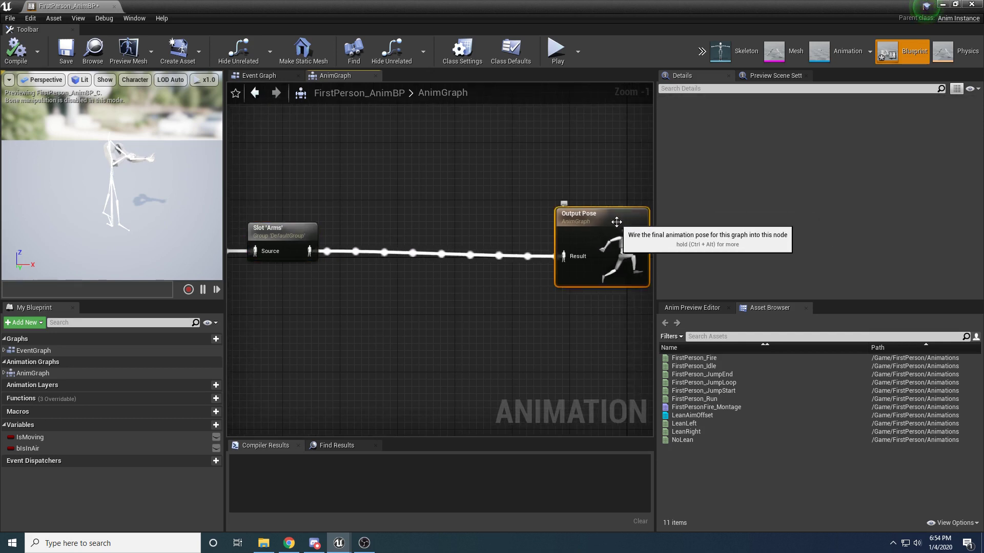
{"action": "left_click_drag", "start_coordinate": [627, 220], "coordinate": [641, 221]}
{"action": "left_click", "coordinate": [402, 331]}
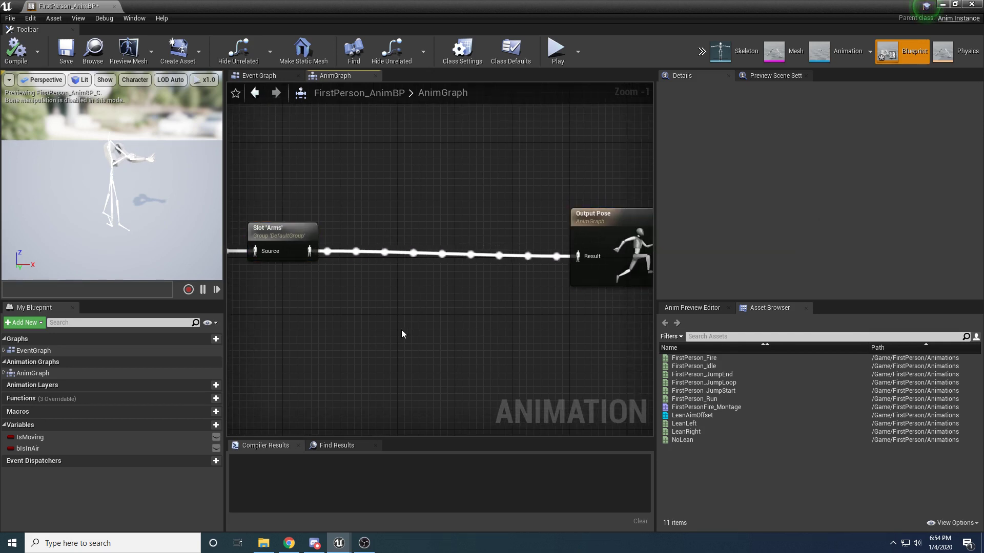
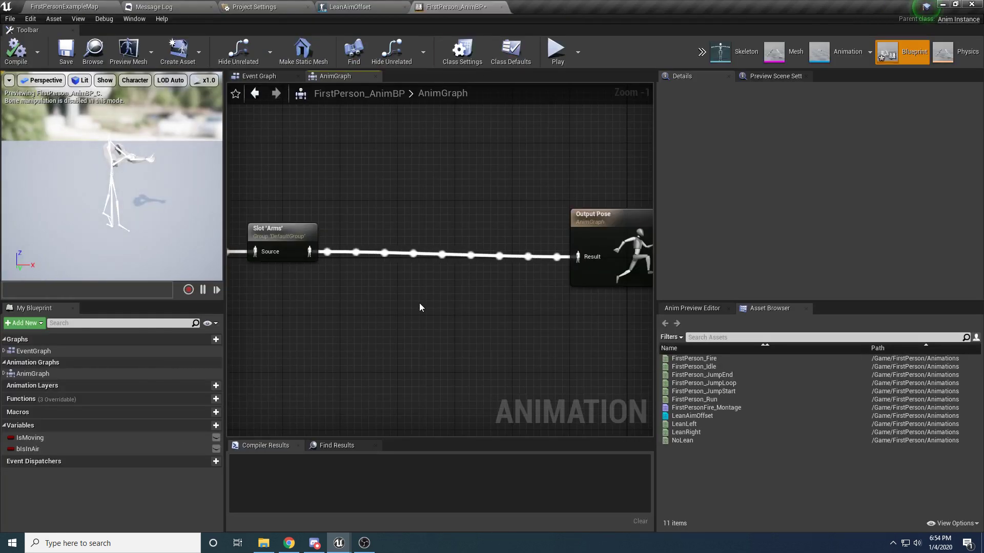
- Add an AimOffset 'LeanAimOffset' node to the AnimGraph, below the wire between Slot 'Arms' and Output Pose
{"action": "right_click", "coordinate": [420, 303]}
{"action": "type", "text": "l"}
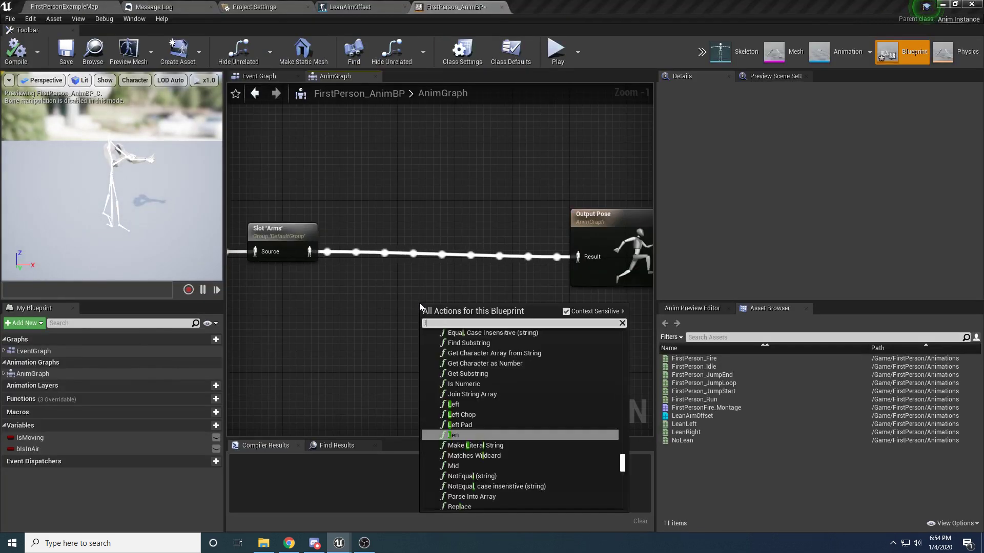
{"action": "key", "text": "BackSpace"}
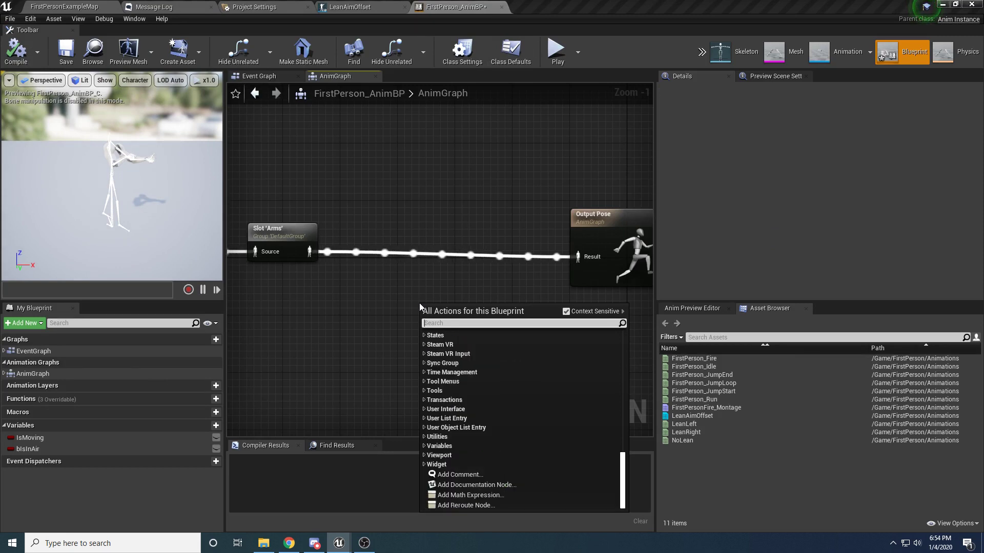
{"action": "type", "text": "blendspac"}
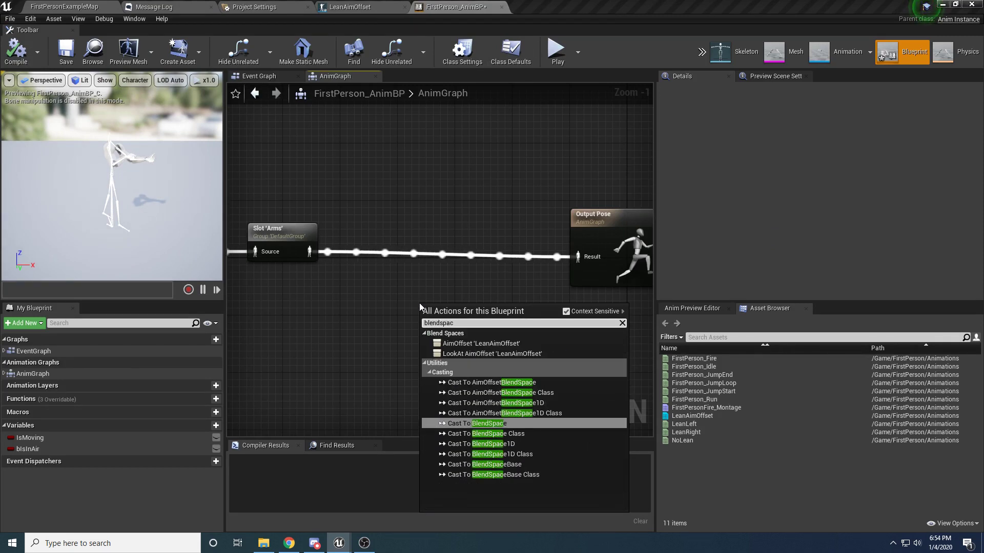
{"action": "key", "text": "Up"}
{"action": "key", "text": "Up"}
{"action": "key", "text": "Up"}
{"action": "key", "text": "Up"}
{"action": "key", "text": "Up"}
{"action": "key", "text": "Up"}
{"action": "key", "text": "Up"}
{"action": "key", "text": "Up"}
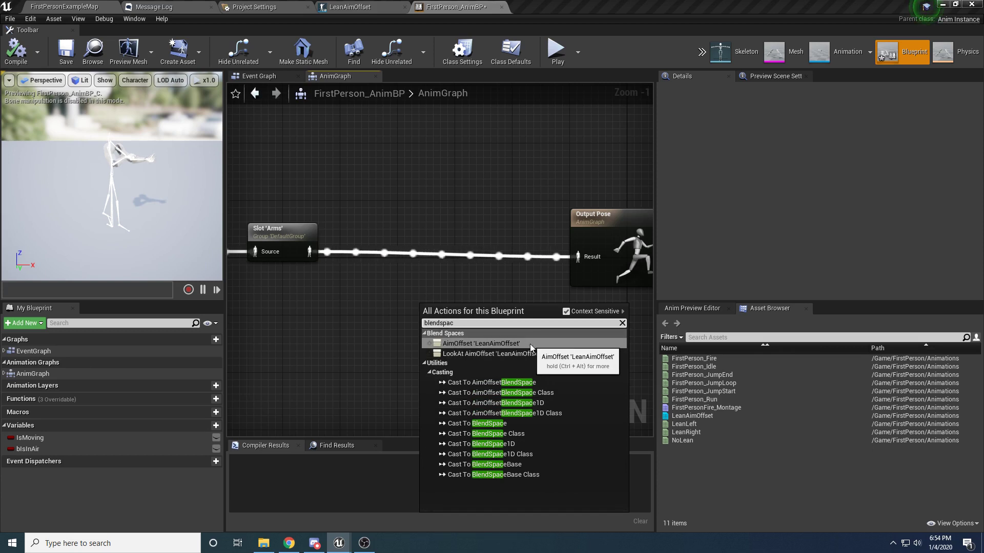
{"action": "left_click", "coordinate": [512, 342]}
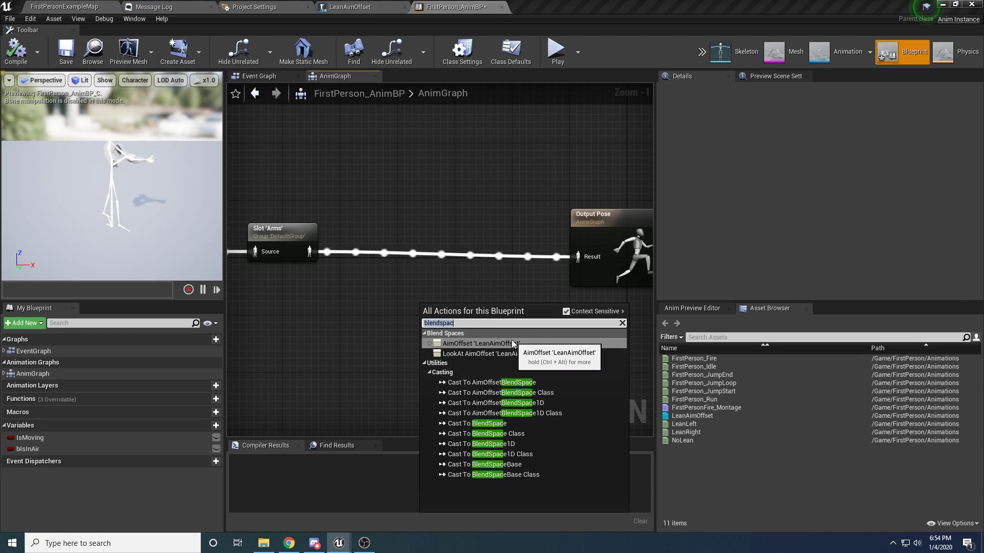
{"action": "type", "text": "aim offset"}
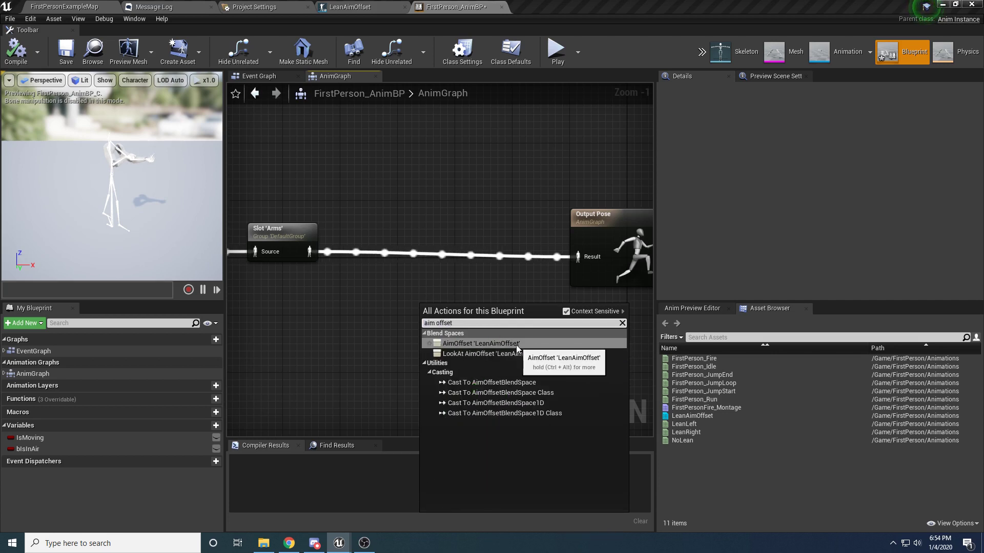
{"action": "left_click", "coordinate": [534, 343]}
{"action": "left_click_drag", "start_coordinate": [459, 322], "coordinate": [432, 305]}
- Compare the LeanAimOffset node's LeanAlpha input with the horizontal axis name and blend preview in the LeanAimOffset asset
{"action": "left_click", "coordinate": [365, 6]}
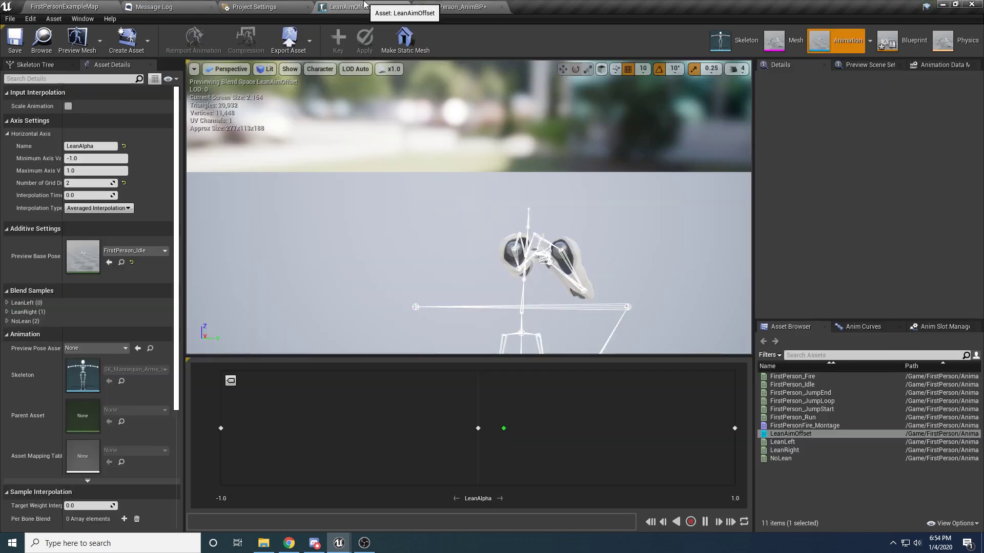
{"action": "left_click", "coordinate": [454, 6]}
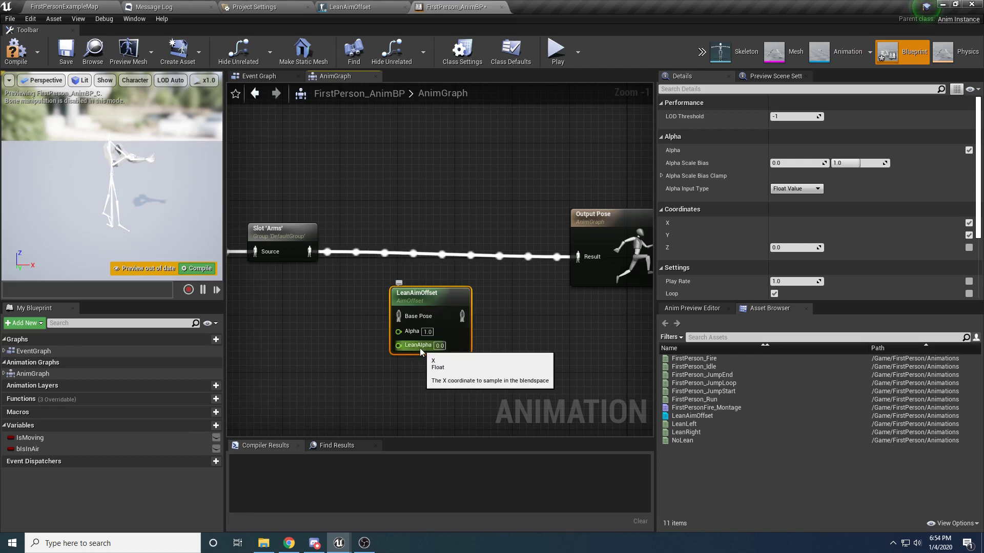
{"action": "left_click", "coordinate": [395, 6]}
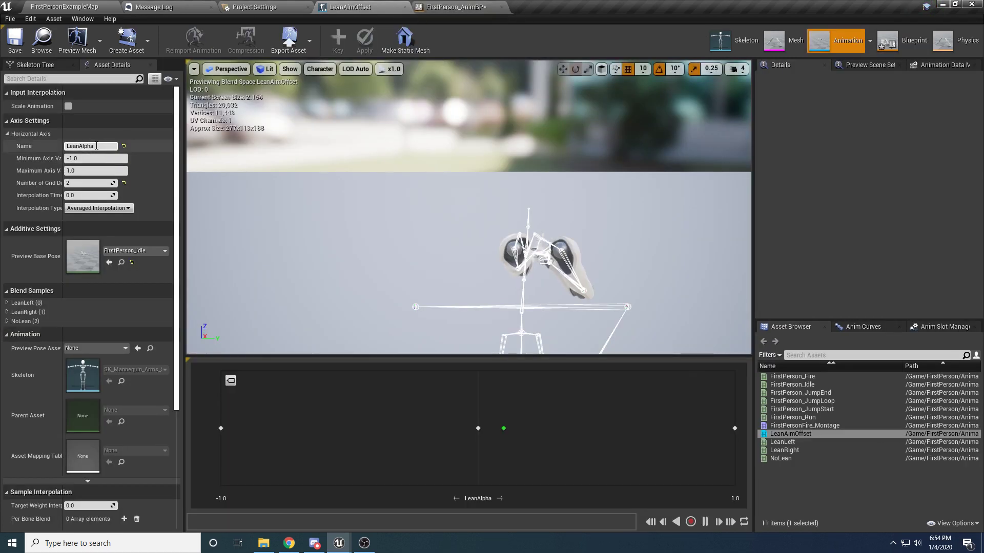
{"action": "left_click_drag", "start_coordinate": [442, 412], "coordinate": [552, 429]}
{"action": "left_click", "coordinate": [444, 6]}
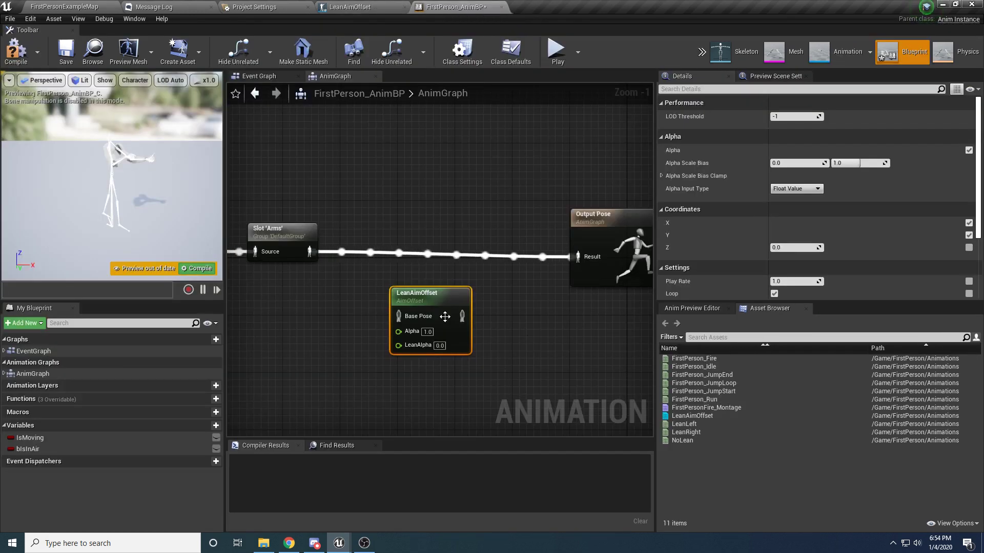
- Promote the node's LeanAlpha input to a variable named LeanAlpha and place its getter beside that input
{"action": "left_click", "coordinate": [355, 348]}
{"action": "mouse_move", "coordinate": [398, 346]}
{"action": "left_mouse_down"}
{"action": "mouse_move", "coordinate": [312, 392]}
{"action": "mouse_move", "coordinate": [380, 343]}
{"action": "left_mouse_up"}
{"action": "right_click", "coordinate": [397, 344]}
{"action": "left_click", "coordinate": [420, 356]}
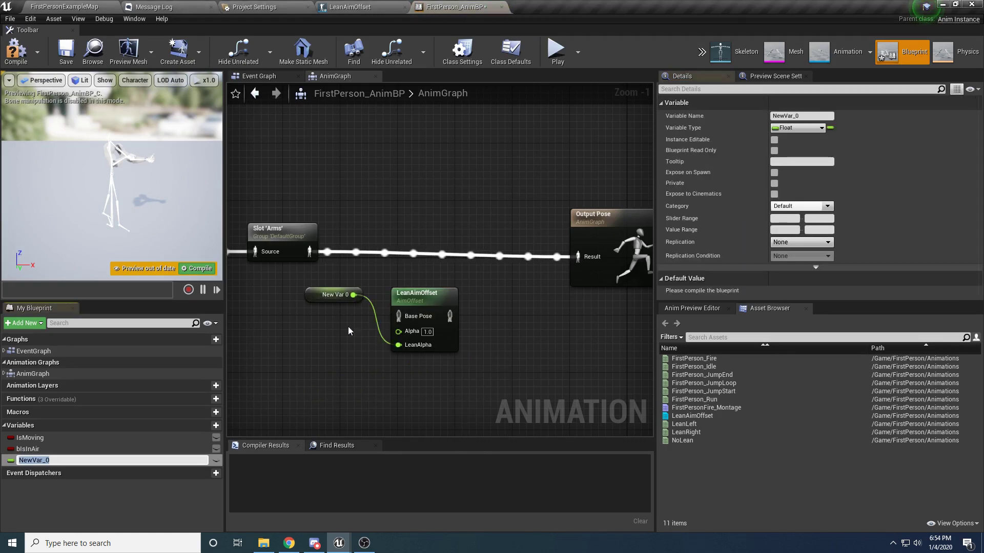
{"action": "left_click_drag", "start_coordinate": [334, 295], "coordinate": [341, 353]}
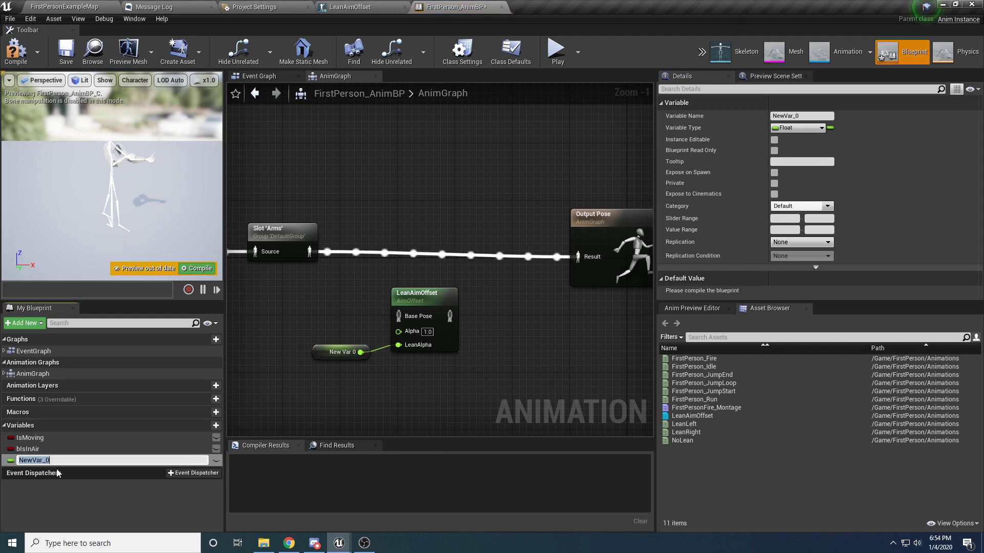
{"action": "type", "text": "LeanAlpha"}
{"action": "key", "text": "Return"}
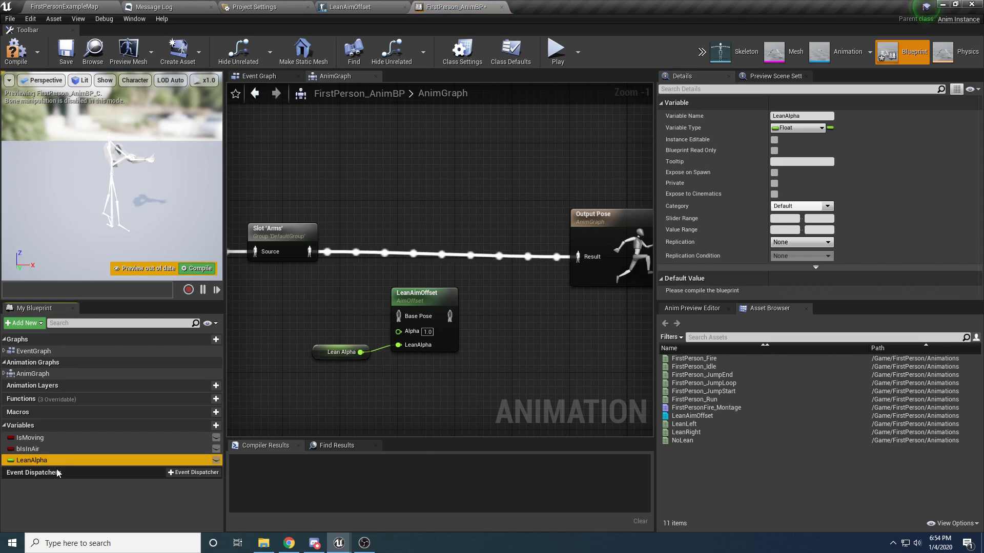
- Insert the LeanAimOffset node between Slot 'Arms' and Output Pose, with its Lean Alpha getter just below, and compile and save the blueprint
{"action": "right_click_drag", "start_coordinate": [367, 308], "coordinate": [370, 323]}
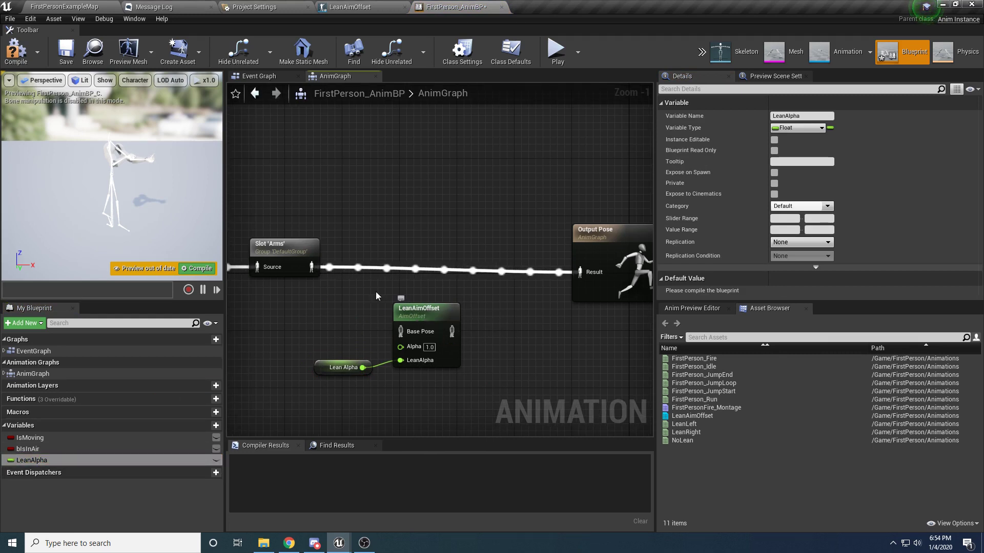
{"action": "left_click_drag", "start_coordinate": [310, 266], "coordinate": [594, 272]}
{"action": "left_click_drag", "start_coordinate": [421, 314], "coordinate": [435, 256]}
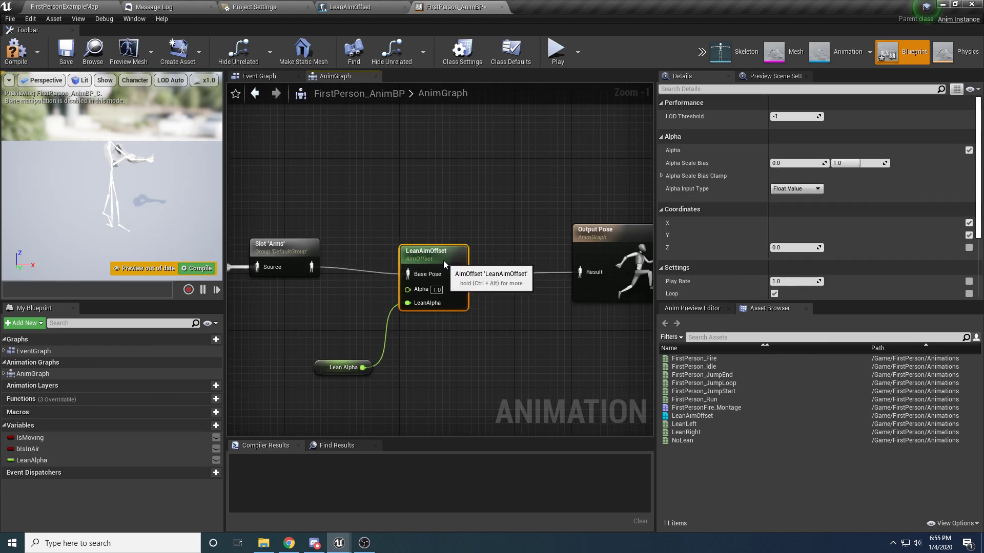
{"action": "left_click_drag", "start_coordinate": [342, 368], "coordinate": [342, 331]}
{"action": "left_click_drag", "start_coordinate": [434, 251], "coordinate": [434, 244]}
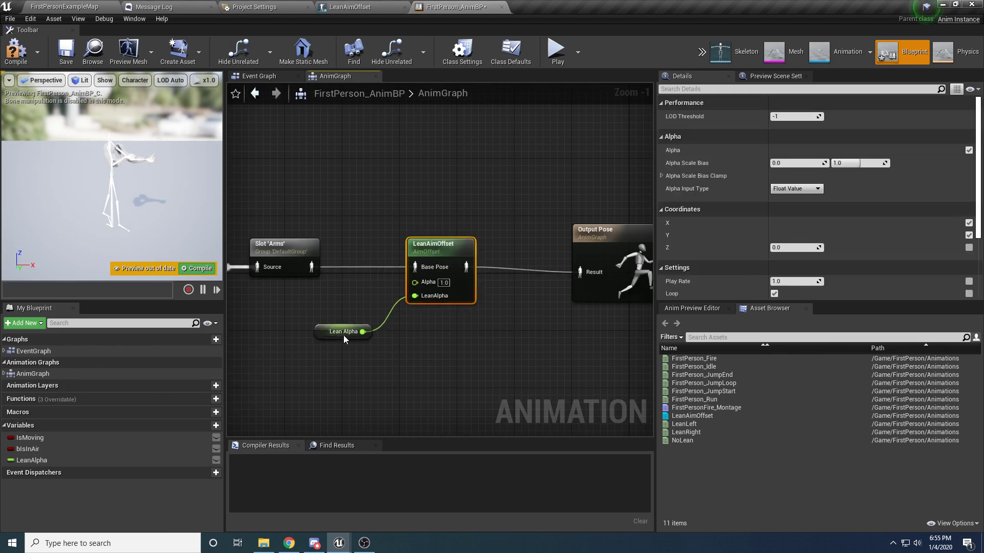
{"action": "left_click", "coordinate": [336, 334]}
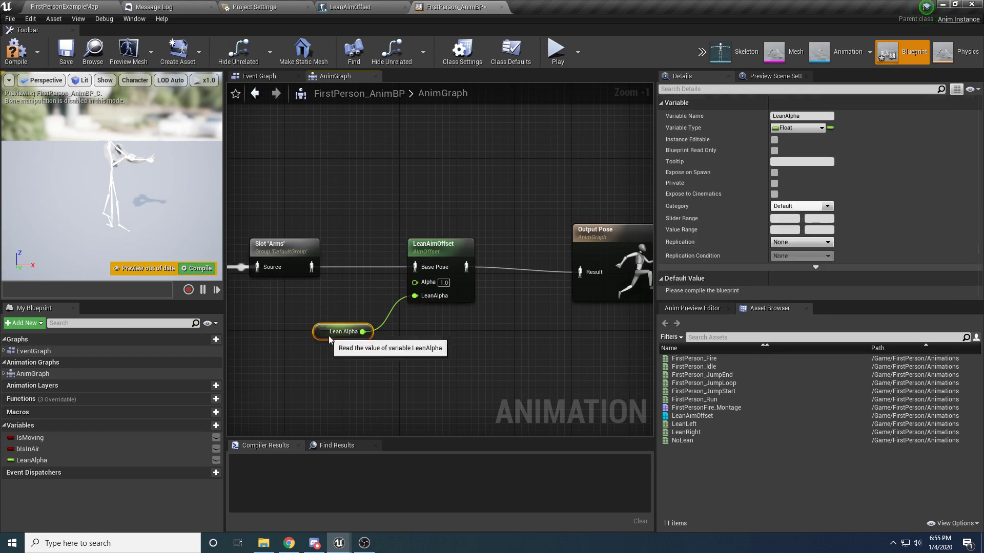
{"action": "left_click", "coordinate": [62, 53]}
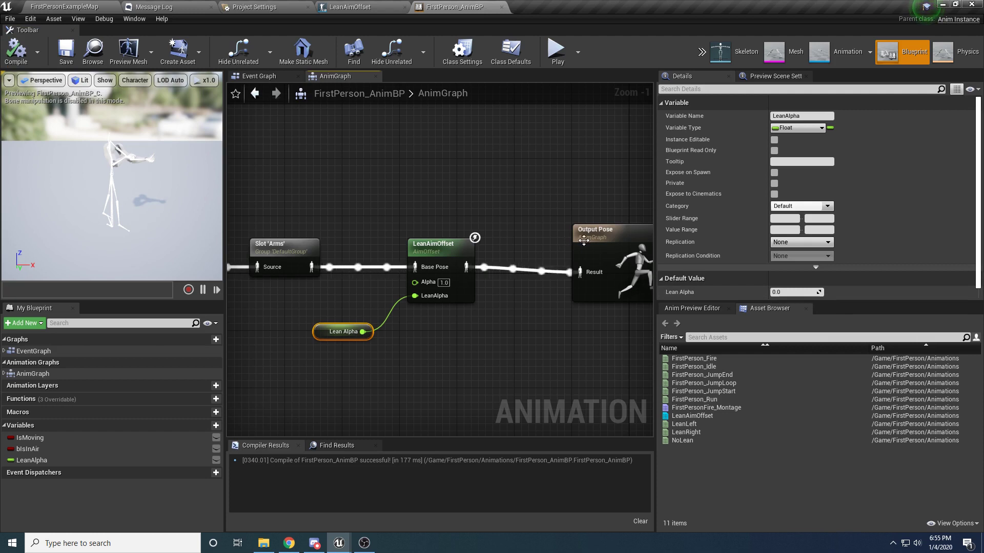
- Move the Output Pose node slightly closer to LeanAimOffset so it lines up with the pose wire
{"action": "left_click_drag", "start_coordinate": [584, 240], "coordinate": [562, 233]}
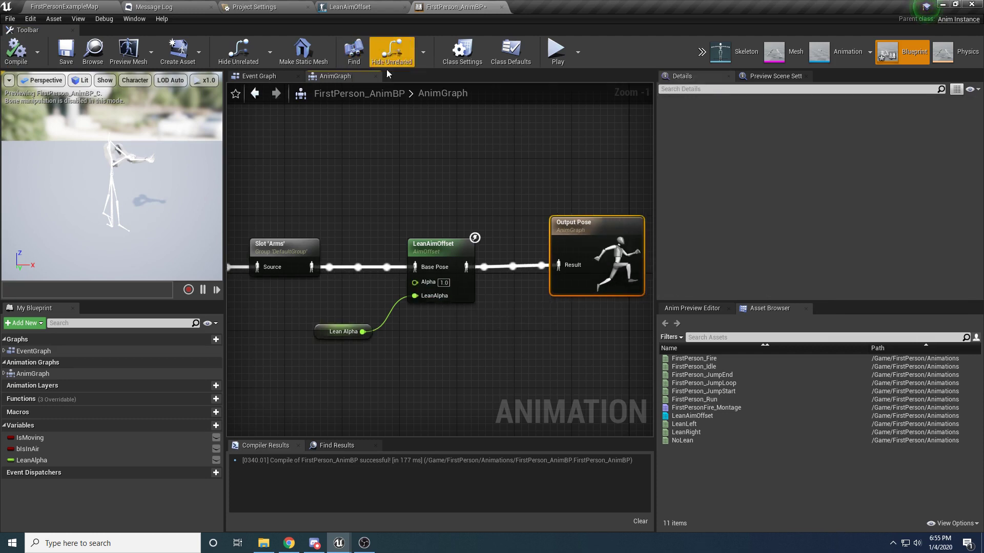
{"action": "left_click", "coordinate": [418, 242]}
{"action": "left_click", "coordinate": [427, 333]}
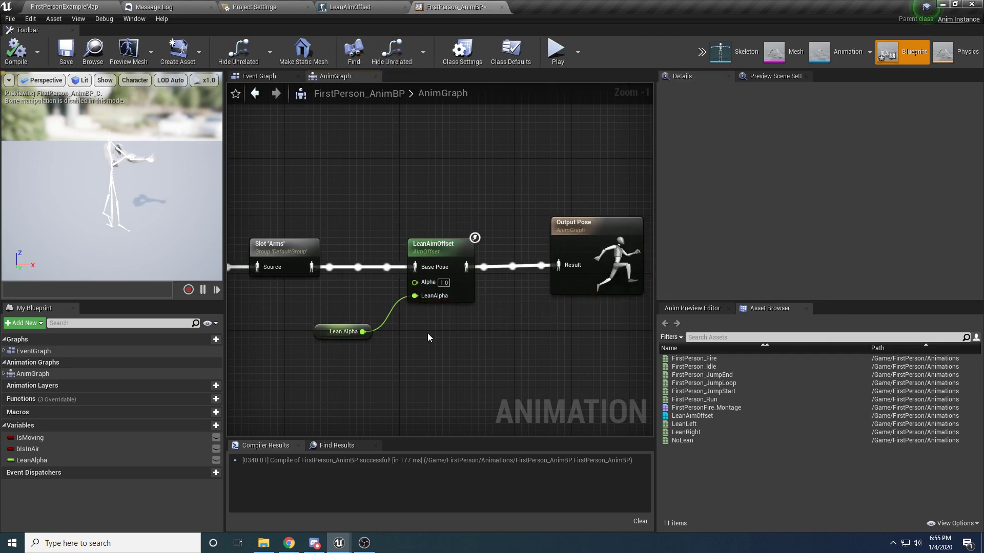
{"action": "left_click", "coordinate": [299, 256]}
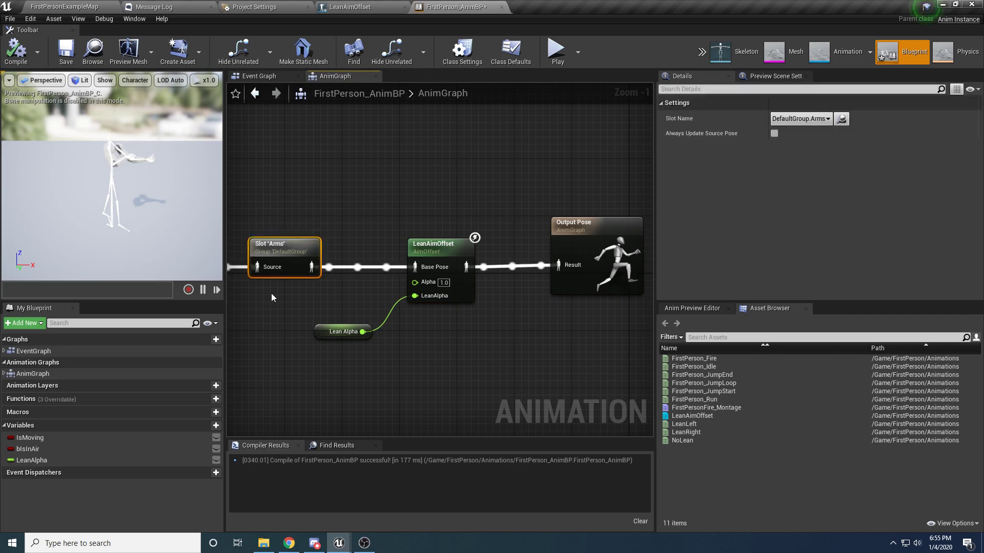
{"action": "left_click", "coordinate": [271, 293]}
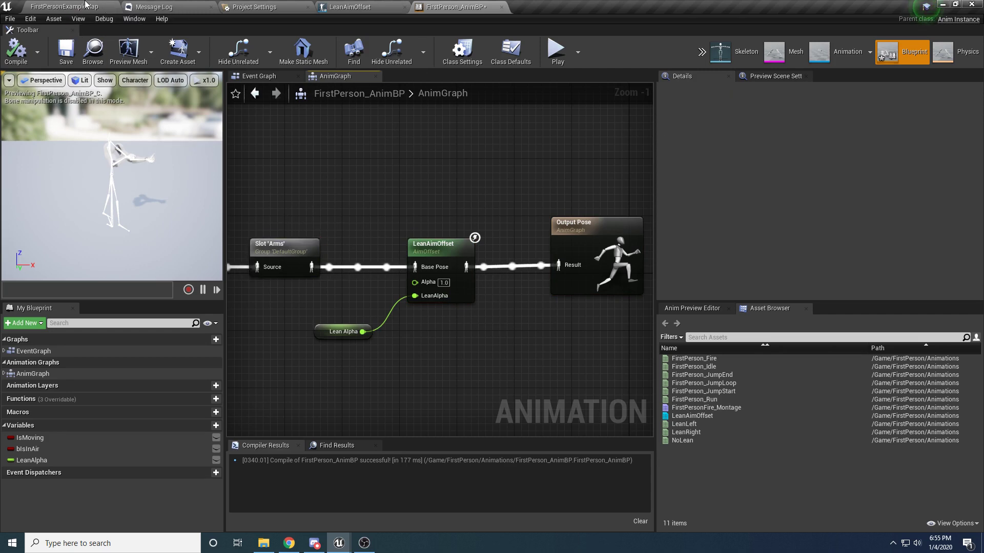
- Play FirstPersonExampleMap in the editor and strafe from side to side to check the weapon pose, and stop playing
{"action": "left_click", "coordinate": [102, 8]}
{"action": "left_click", "coordinate": [384, 41]}
{"action": "key", "text": "d"}
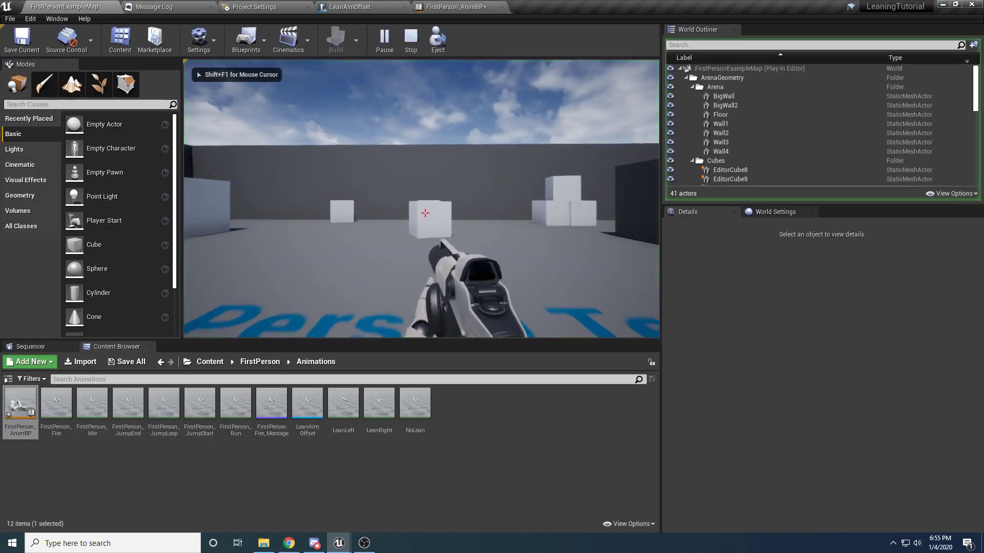
{"action": "key", "text": "a"}
{"action": "key", "text": "d"}
{"action": "key", "text": "a"}
{"action": "key", "text": "d"}
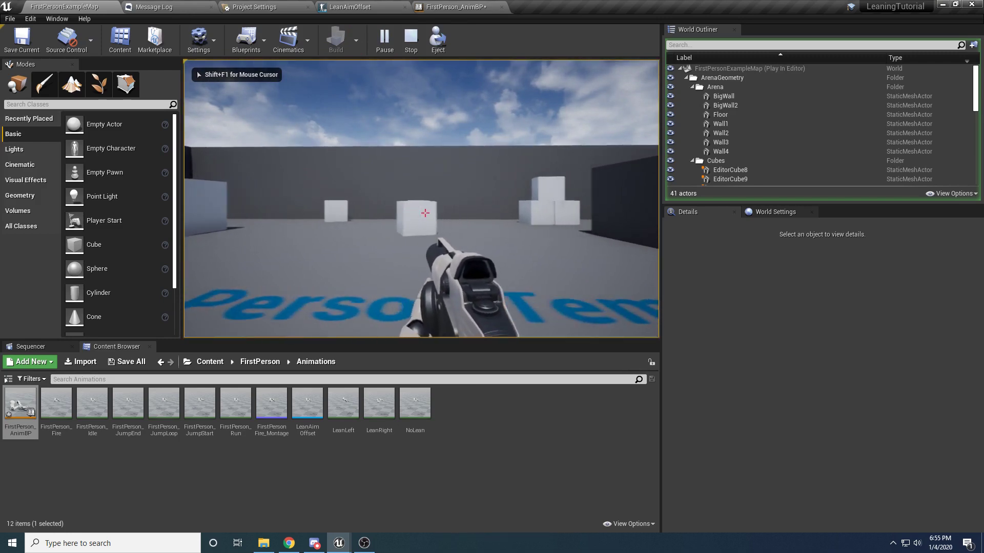
{"action": "key", "text": "Escape"}
- Set the default value of the LeanAlpha variable in FirstPerson_AnimBP to 1
{"action": "double_click", "coordinate": [307, 405]}
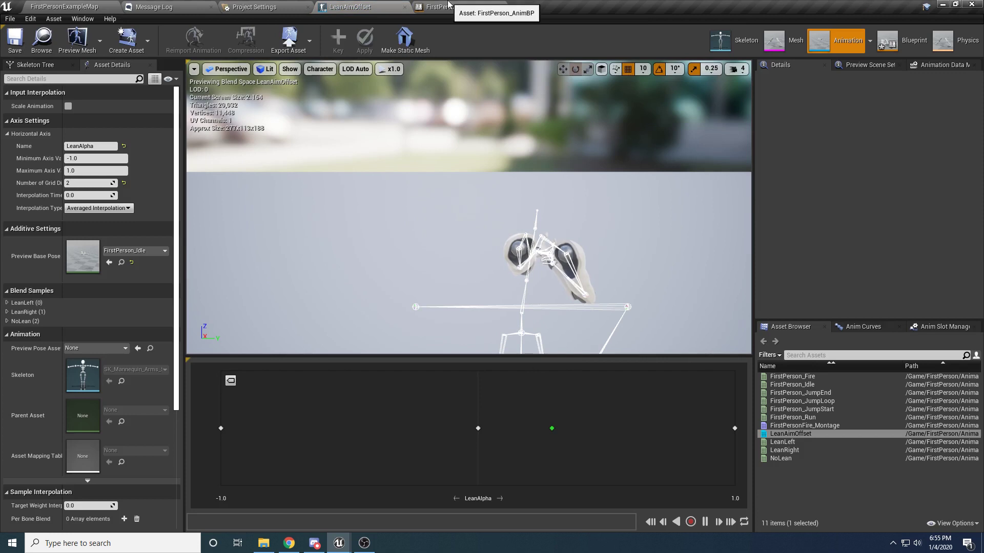
{"action": "left_click", "coordinate": [428, 5]}
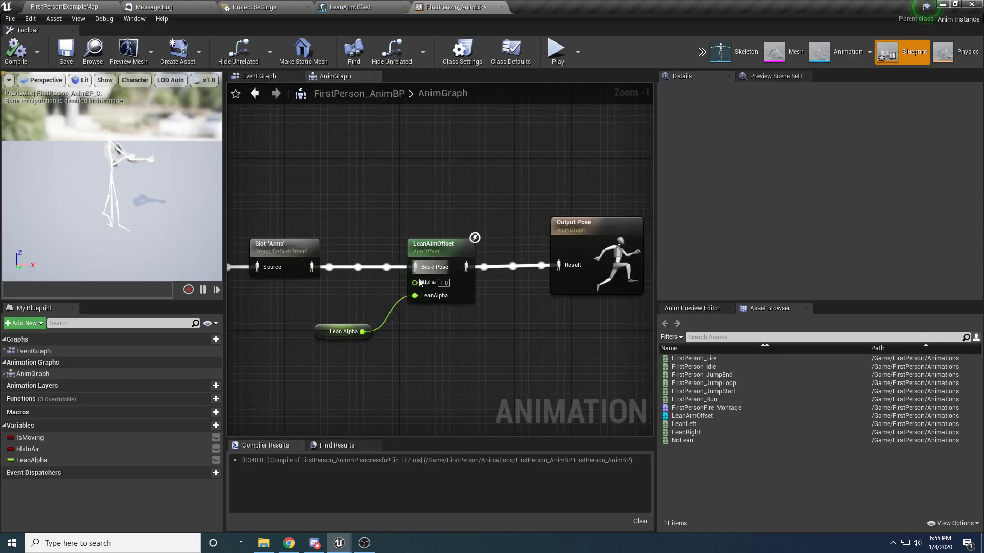
{"action": "left_click", "coordinate": [342, 331]}
{"action": "type", "text": "1"}
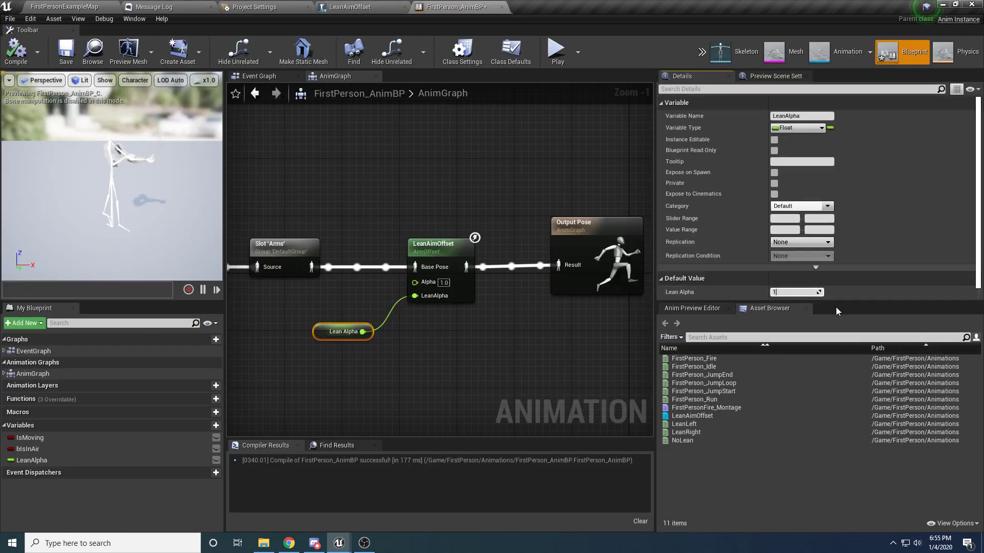
{"action": "key", "text": "Return"}
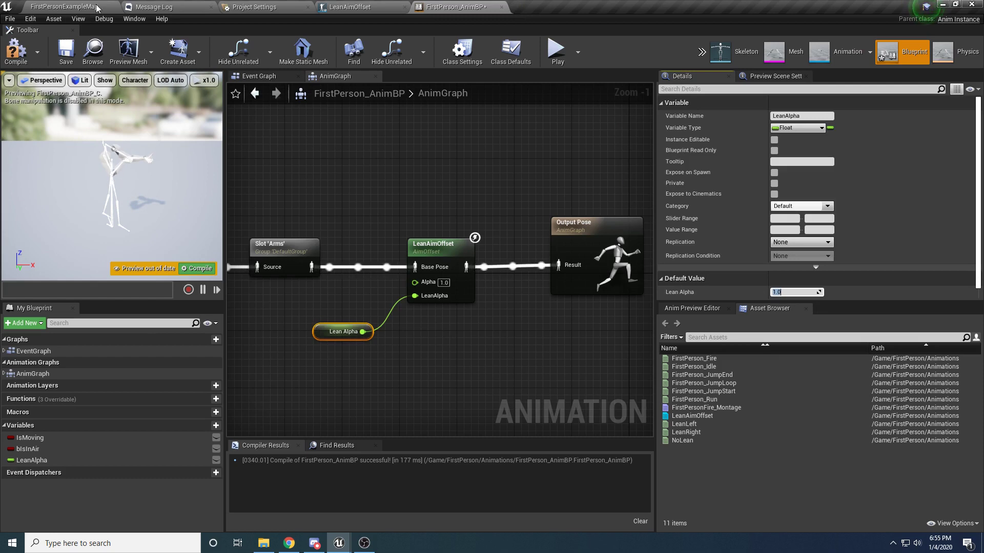
- Play the level again to check the arms' lean with the LeanAlpha default of 1, and stop playing
{"action": "left_click", "coordinate": [76, 6]}
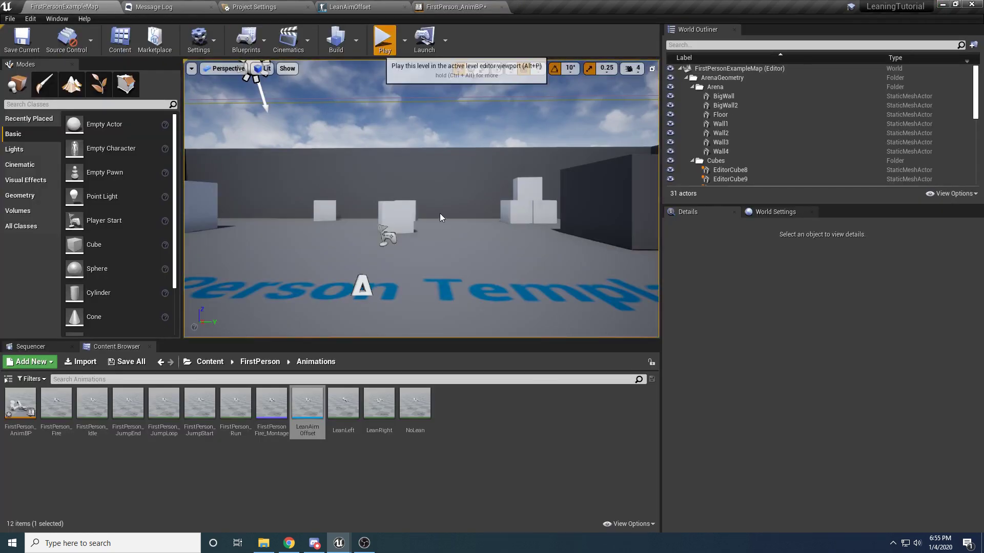
{"action": "left_click", "coordinate": [384, 39]}
{"action": "key", "text": "w"}
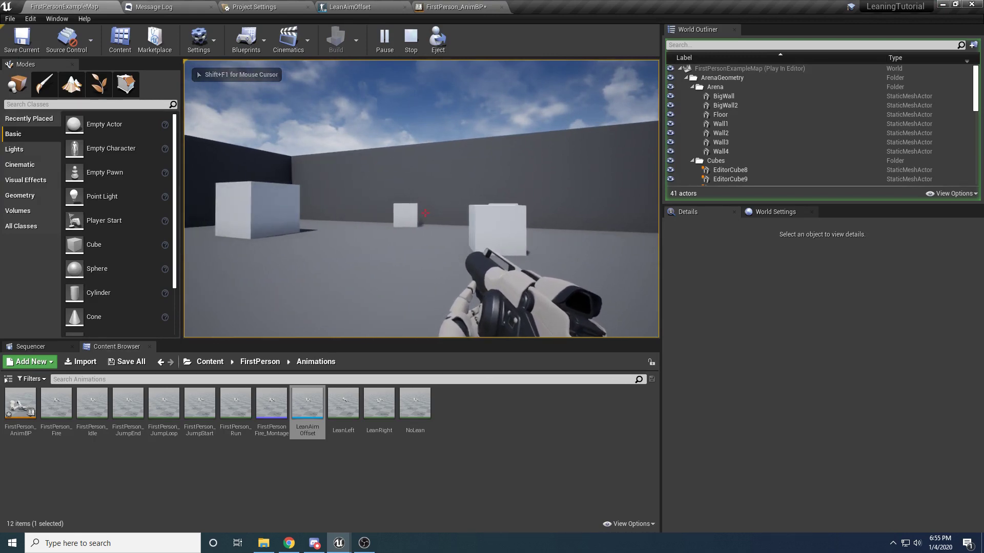
{"action": "key", "text": "Escape"}
- Set the LeanAlpha variable's default value to 0 in FirstPerson_AnimBP, and compile and save the blueprint
{"action": "left_click", "coordinate": [482, 5]}
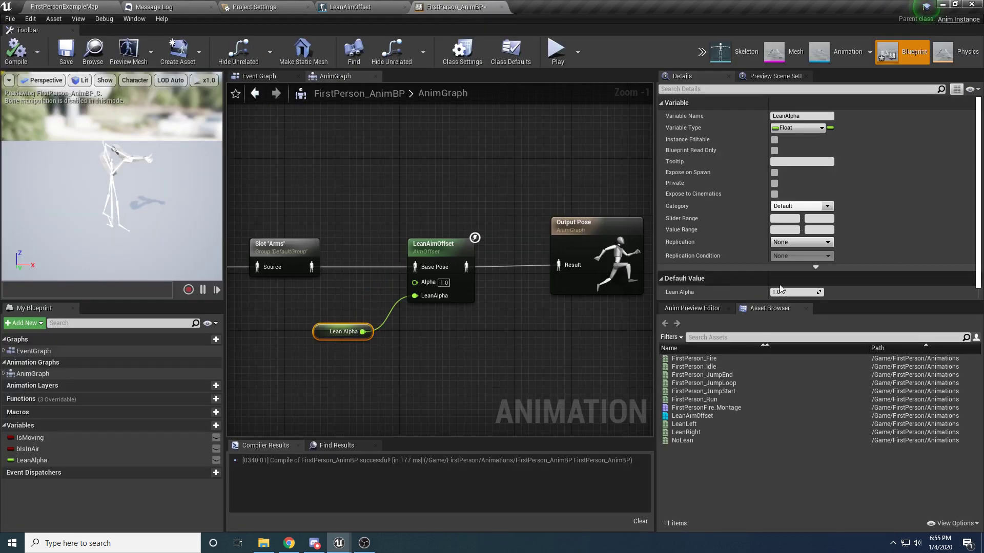
{"action": "type", "text": "0"}
{"action": "key", "text": "Return"}
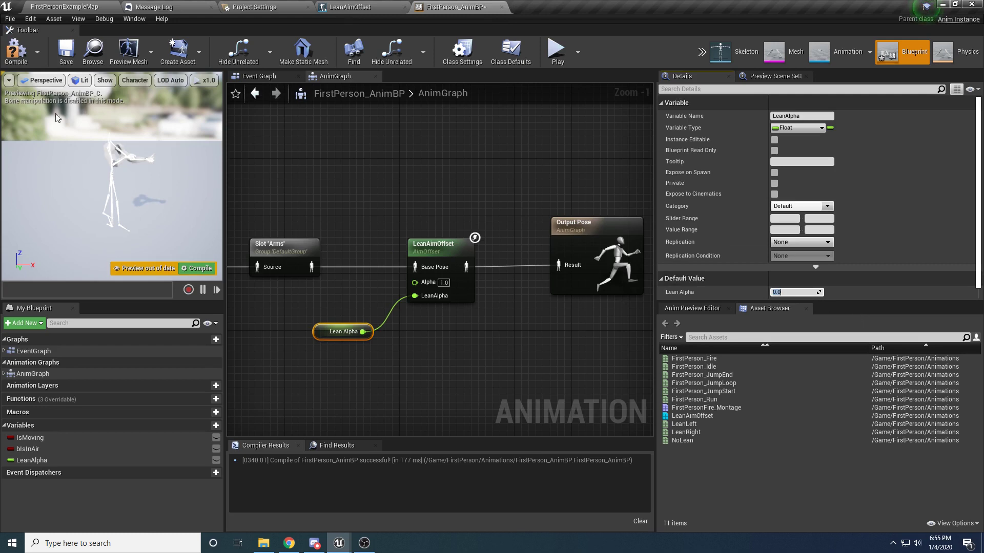
{"action": "left_click", "coordinate": [16, 51]}
{"action": "left_click", "coordinate": [66, 52]}
{"action": "right_click_drag", "start_coordinate": [418, 193], "coordinate": [501, 197]}
{"action": "right_click", "coordinate": [501, 197]}
{"action": "left_click", "coordinate": [438, 300]}
{"action": "left_click", "coordinate": [428, 336]}
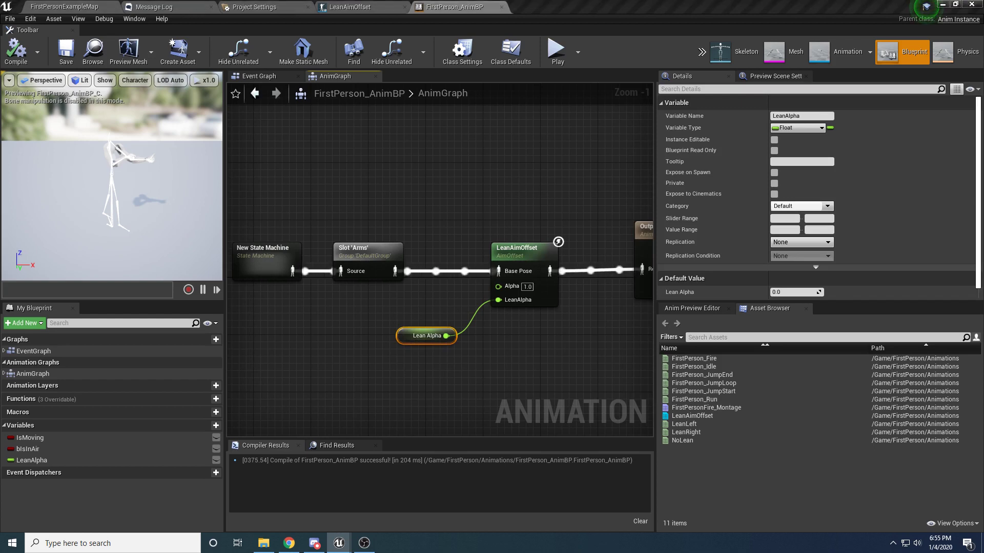
- Open the animation blueprint's Event Graph and line up Event Blueprint Update Animation with the Is Valid node
{"action": "left_click_drag", "start_coordinate": [265, 72], "coordinate": [341, 75]}
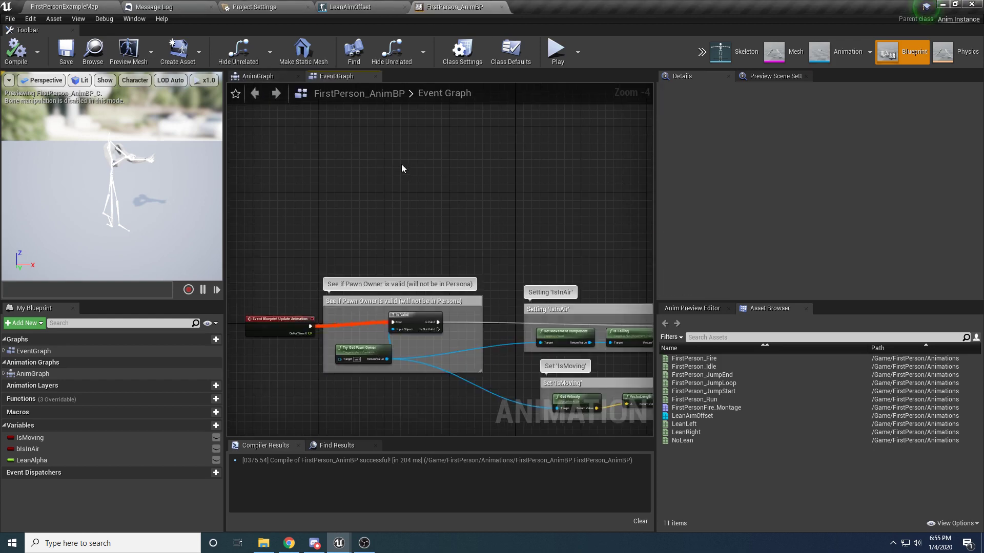
{"action": "right_click_drag", "start_coordinate": [329, 242], "coordinate": [342, 184]}
{"action": "scroll", "coordinate": [307, 230], "scroll_direction": "up", "scroll_amount": 1}
{"action": "right_click_drag", "start_coordinate": [306, 230], "coordinate": [392, 208]}
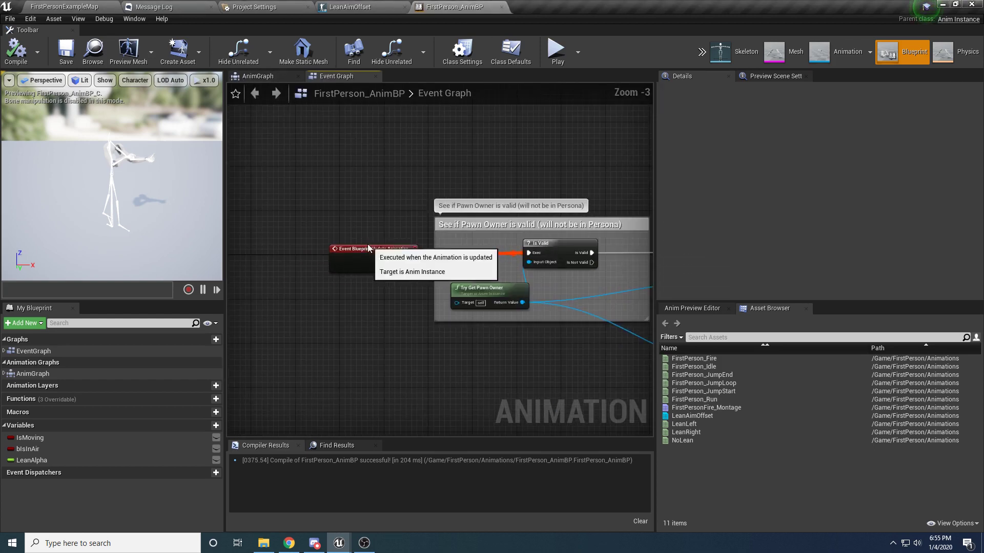
{"action": "left_click_drag", "start_coordinate": [368, 244], "coordinate": [363, 240]}
{"action": "left_click", "coordinate": [455, 168]}
{"action": "right_click_drag", "start_coordinate": [454, 167], "coordinate": [436, 202]}
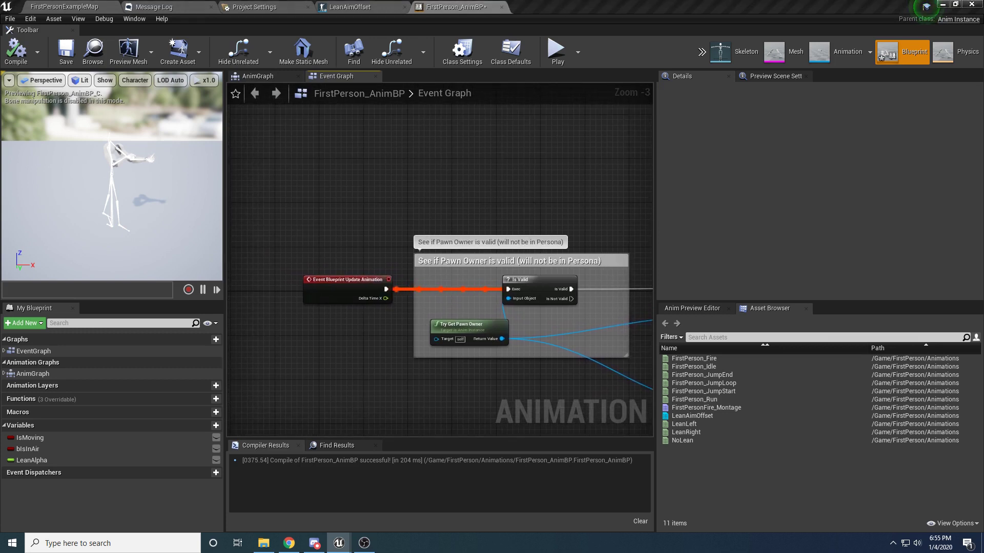
{"action": "right_click_drag", "start_coordinate": [359, 173], "coordinate": [372, 176]}
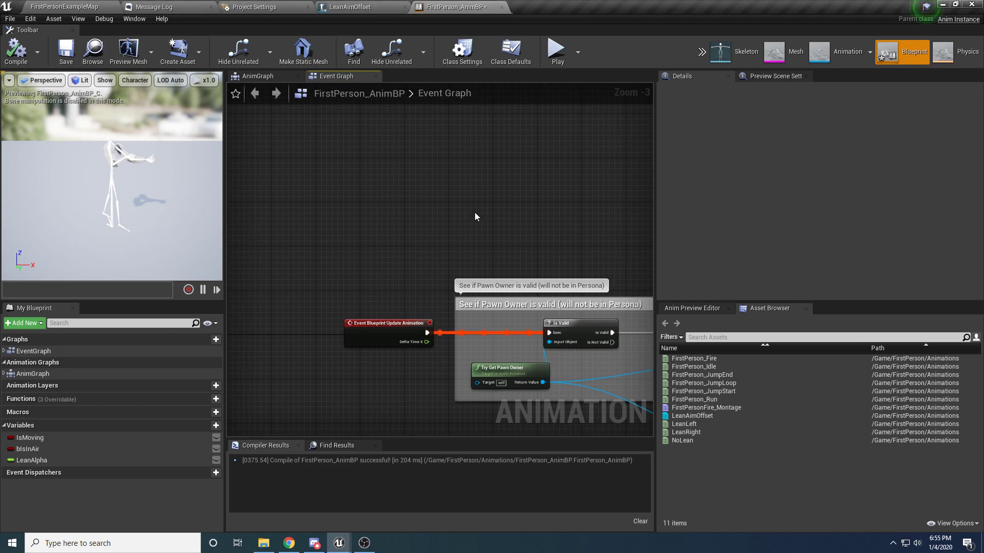
- Shift the Try Get Pawn Owner node to the left edge of the 'See if Pawn Owner is valid' comment box
{"action": "right_click_drag", "start_coordinate": [553, 312], "coordinate": [472, 252]}
{"action": "right_click_drag", "start_coordinate": [441, 310], "coordinate": [395, 301]}
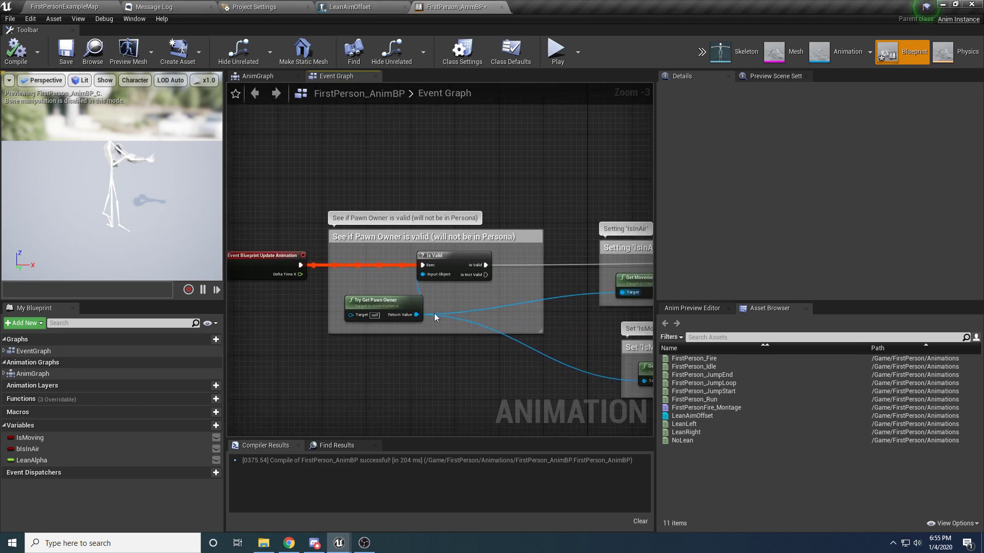
{"action": "left_click_drag", "start_coordinate": [401, 324], "coordinate": [444, 330]}
{"action": "left_click_drag", "start_coordinate": [432, 286], "coordinate": [438, 291]}
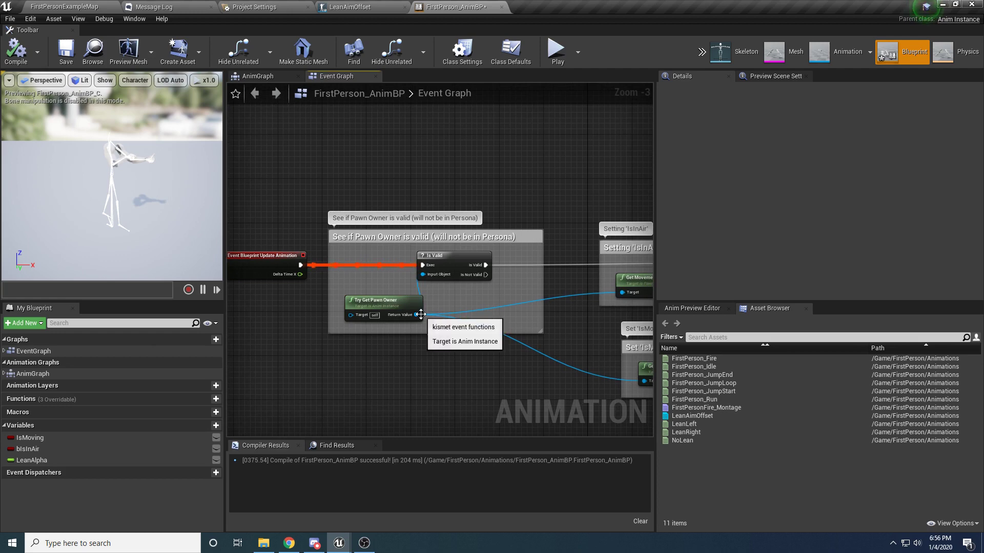
{"action": "left_click_drag", "start_coordinate": [422, 318], "coordinate": [463, 303]}
{"action": "right_click_drag", "start_coordinate": [616, 288], "coordinate": [549, 265]}
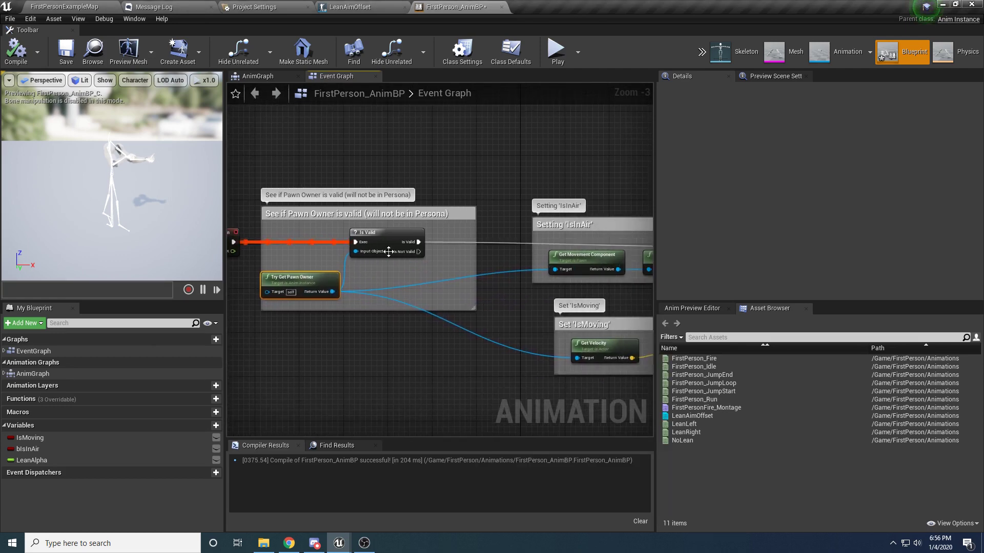
- Add an Event Blueprint Initialize Animation node and align it above Event Blueprint Update Animation
{"action": "right_click_drag", "start_coordinate": [238, 147], "coordinate": [390, 267]}
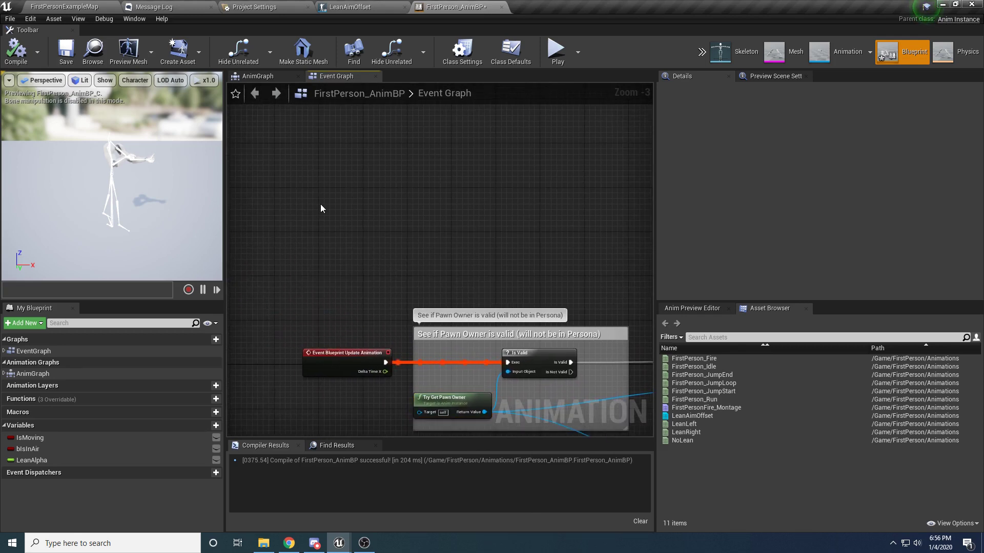
{"action": "right_click", "coordinate": [321, 205]}
{"action": "type", "text": "ev"}
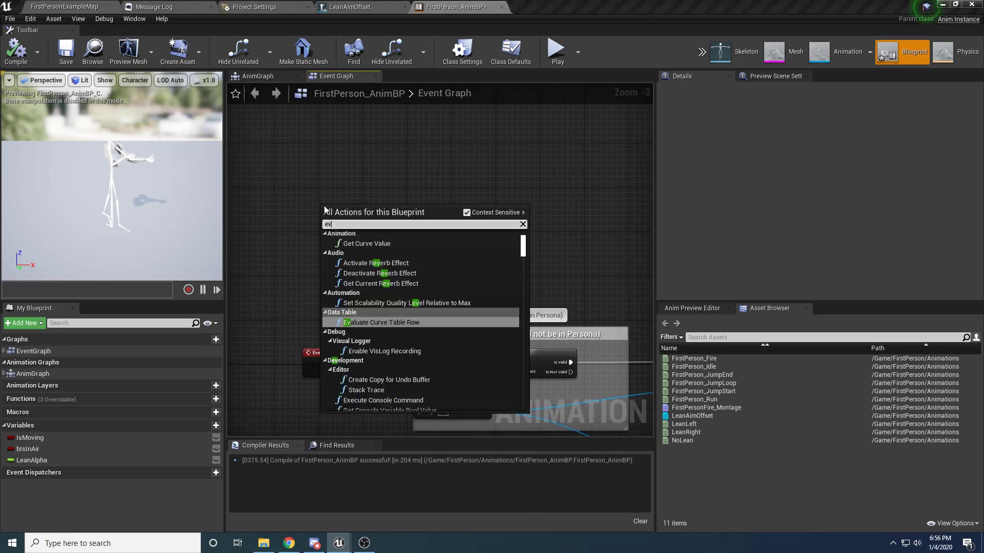
{"action": "type", "text": "ent blue"}
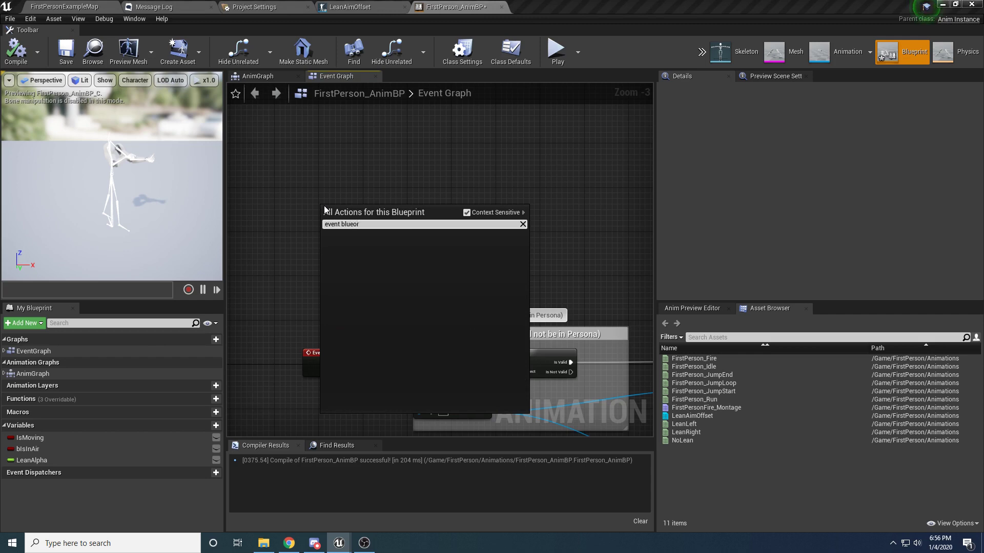
{"action": "key", "text": "Return"}
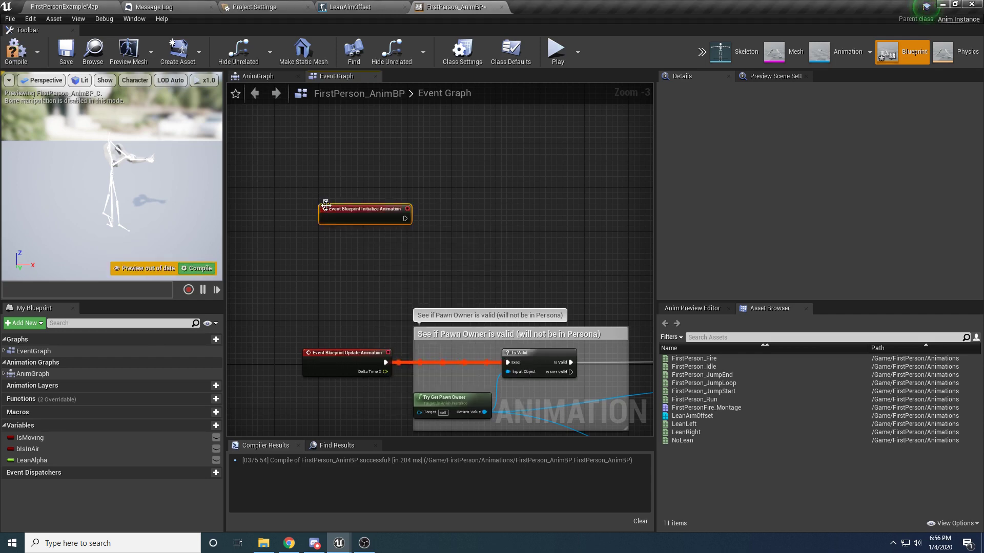
{"action": "scroll", "coordinate": [326, 205], "scroll_direction": "up", "scroll_amount": 2}
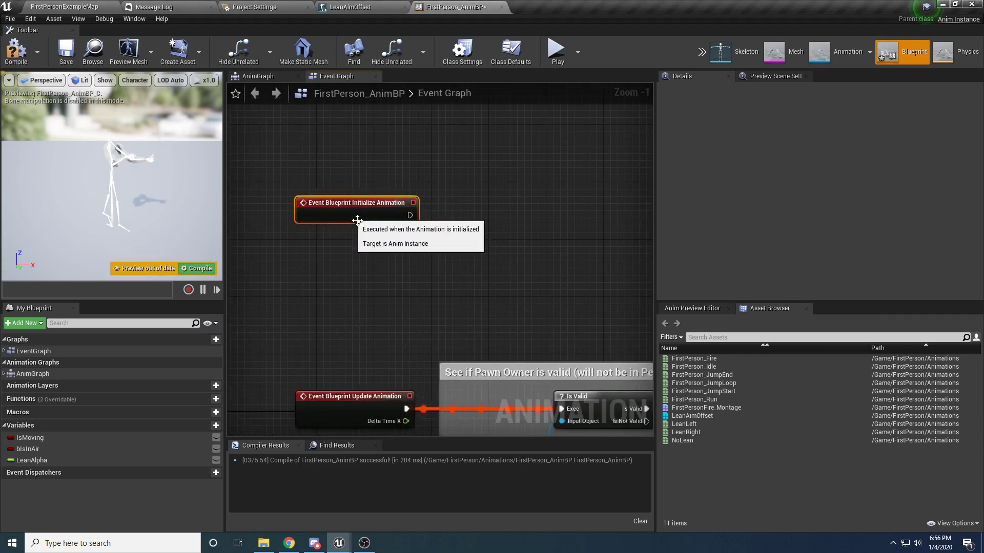
{"action": "left_click", "coordinate": [331, 272]}
{"action": "right_click_drag", "start_coordinate": [367, 316], "coordinate": [330, 201]}
{"action": "right_click_drag", "start_coordinate": [348, 288], "coordinate": [415, 414]}
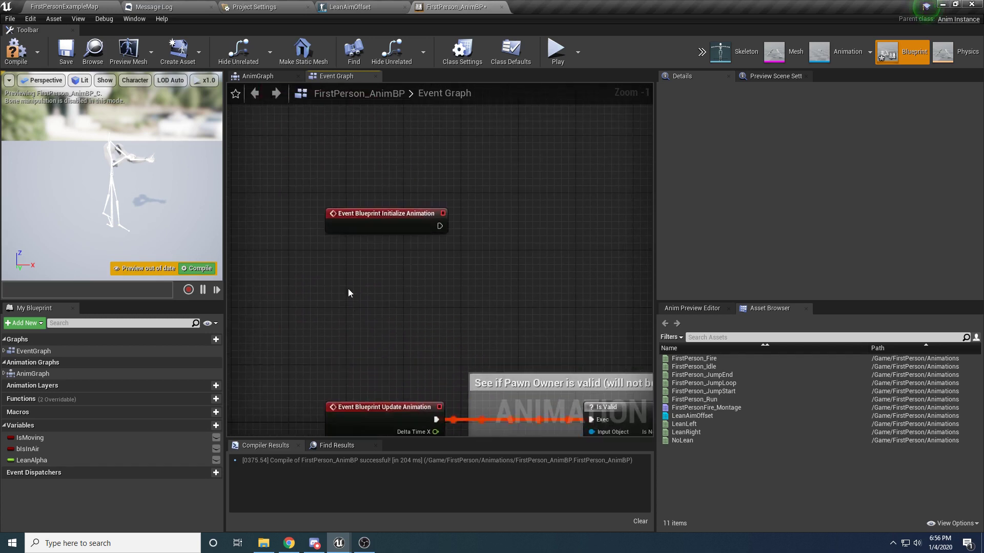
{"action": "right_click_drag", "start_coordinate": [412, 309], "coordinate": [346, 244]}
{"action": "left_click", "coordinate": [489, 374]}
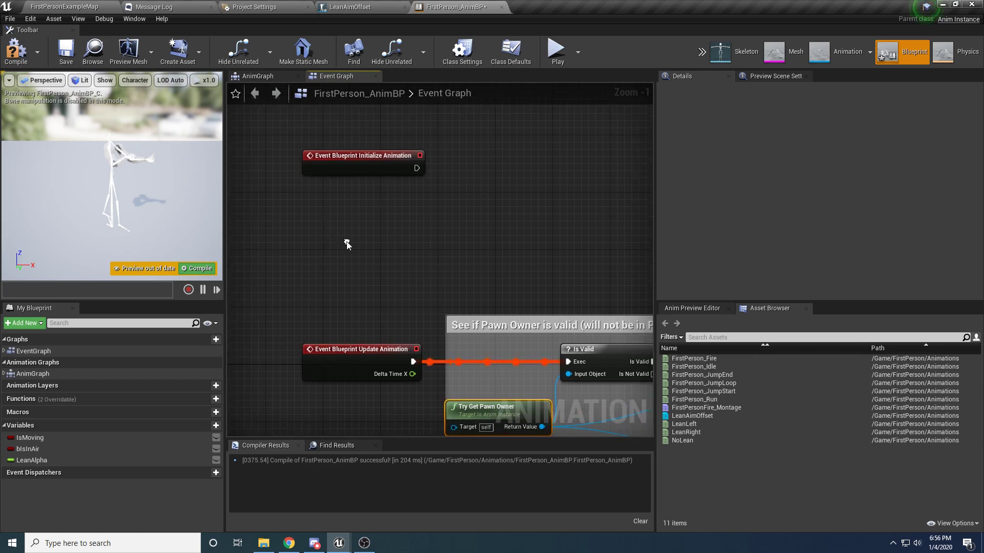
{"action": "left_click", "coordinate": [336, 223]}
{"action": "left_click", "coordinate": [508, 407]}
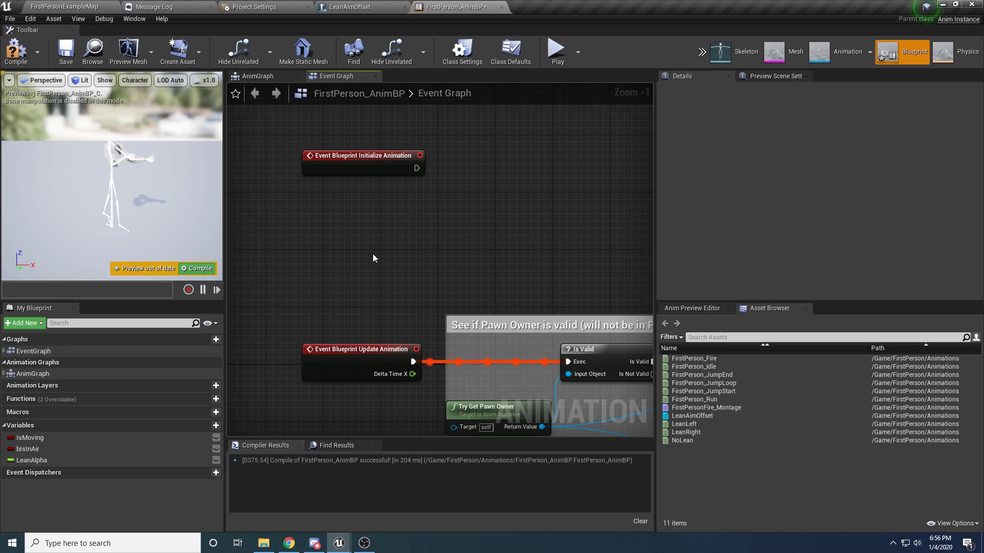
- Add a Try Get Pawn Owner node just below Event Blueprint Initialize Animation in the Event Graph
{"action": "right_click_drag", "start_coordinate": [373, 254], "coordinate": [339, 206]}
{"action": "right_click", "coordinate": [339, 206]}
{"action": "type", "text": "try g"}
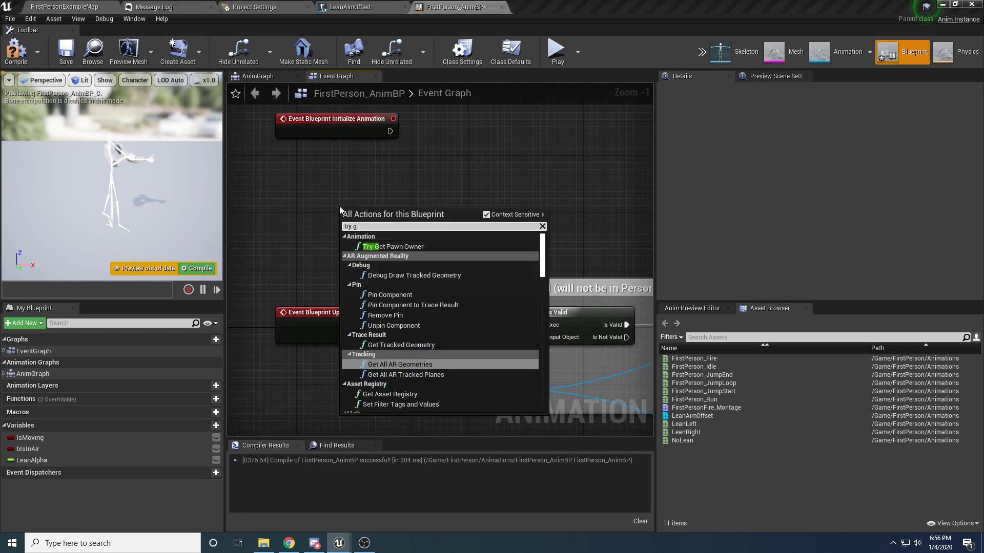
{"action": "left_click", "coordinate": [401, 245]}
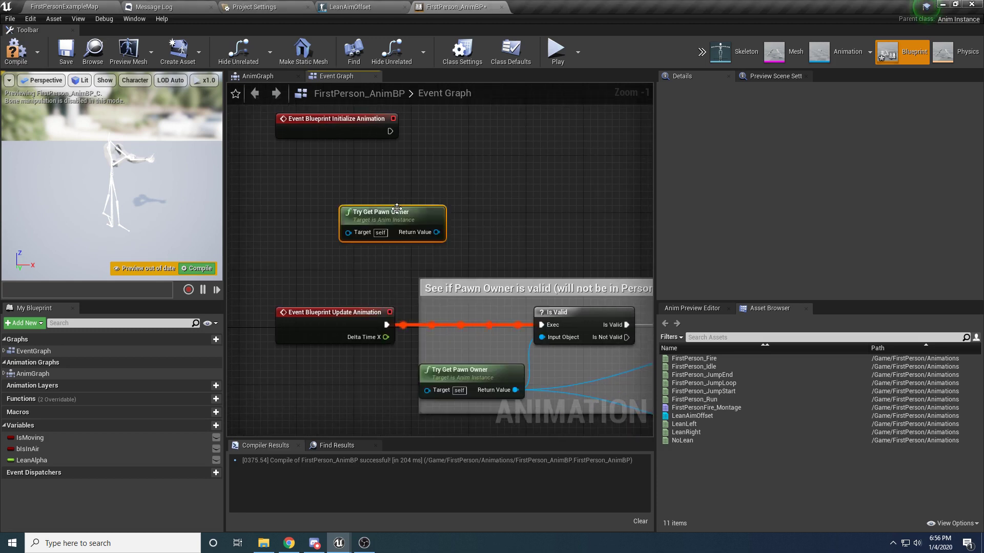
{"action": "left_click_drag", "start_coordinate": [401, 210], "coordinate": [356, 172]}
- Cast the new Try Get Pawn Owner's return value to FirstPersonCharacter, and run the cast from Event Blueprint Initialize Animation
{"action": "right_click_drag", "start_coordinate": [414, 187], "coordinate": [410, 228]}
{"action": "left_click_drag", "start_coordinate": [390, 237], "coordinate": [443, 195]}
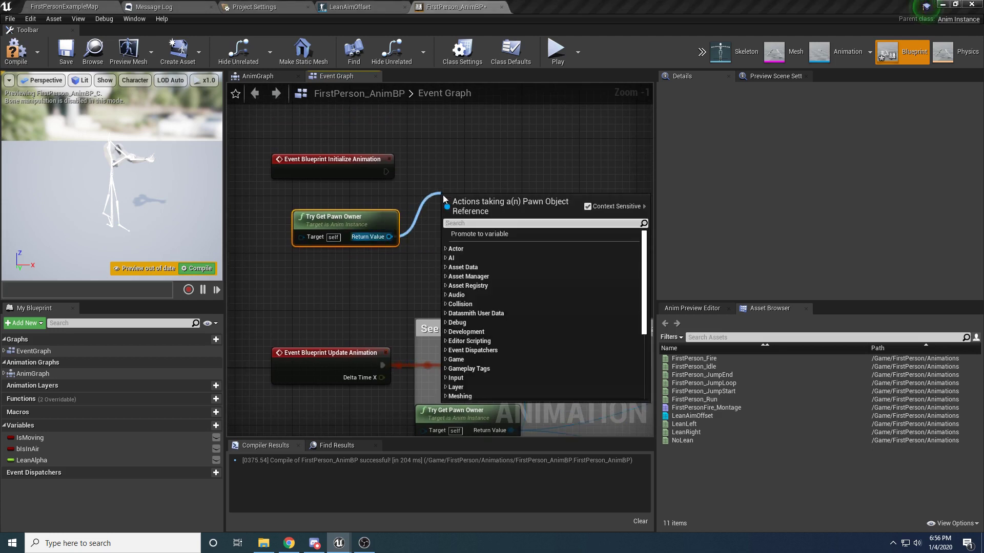
{"action": "type", "text": "cast to"}
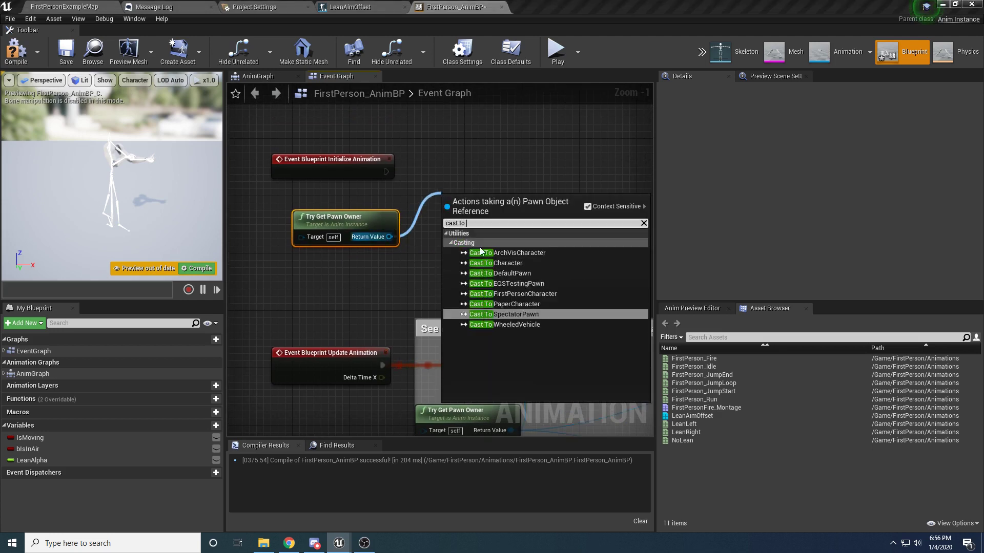
{"action": "left_click", "coordinate": [519, 294]}
{"action": "right_click_drag", "start_coordinate": [483, 199], "coordinate": [470, 235]}
{"action": "left_click_drag", "start_coordinate": [469, 235], "coordinate": [477, 198]}
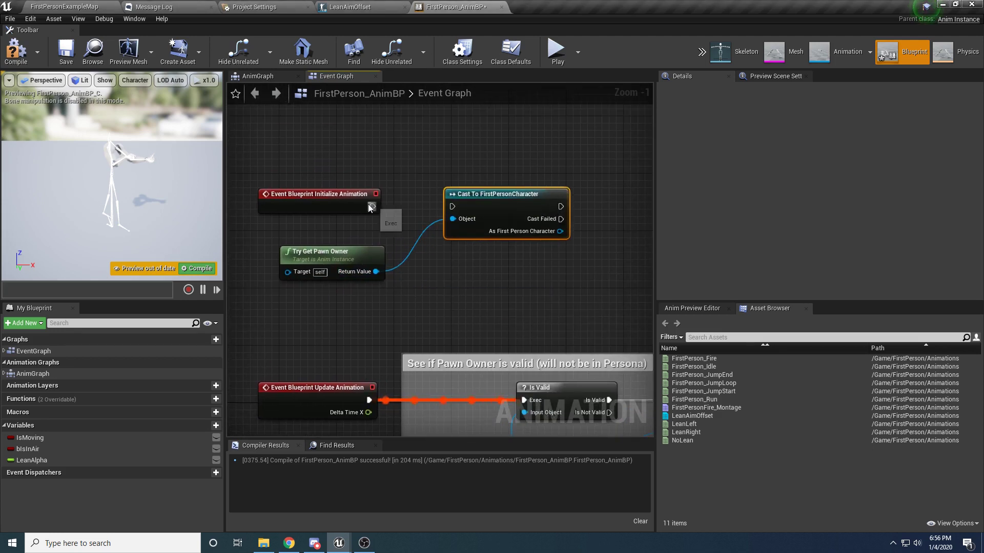
{"action": "left_click_drag", "start_coordinate": [372, 206], "coordinate": [446, 206]}
{"action": "left_click_drag", "start_coordinate": [355, 257], "coordinate": [355, 250]}
{"action": "left_click", "coordinate": [509, 204]}
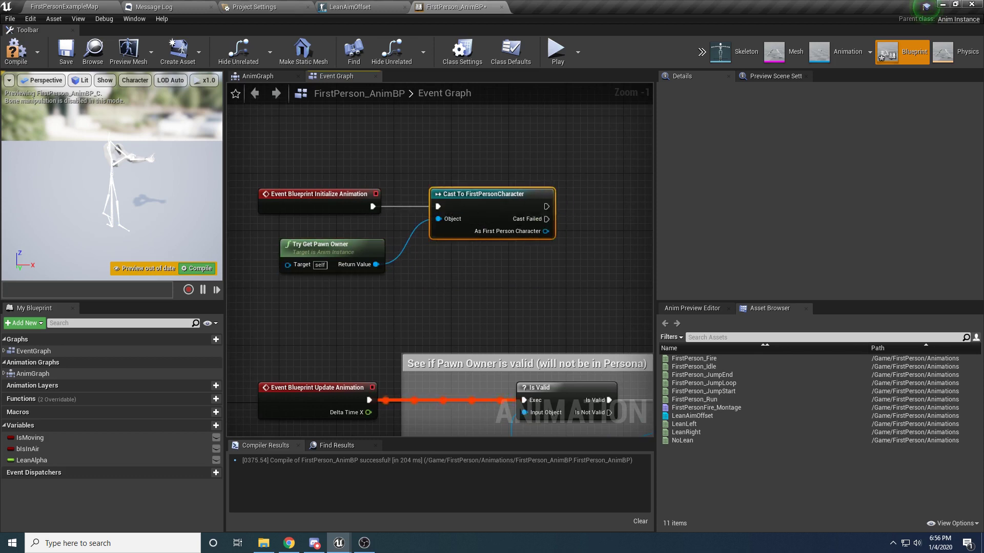
- Try to promote the cast's As First Person Character output to a variable
{"action": "right_click_drag", "start_coordinate": [584, 211], "coordinate": [386, 224]}
{"action": "right_click", "coordinate": [353, 244]}
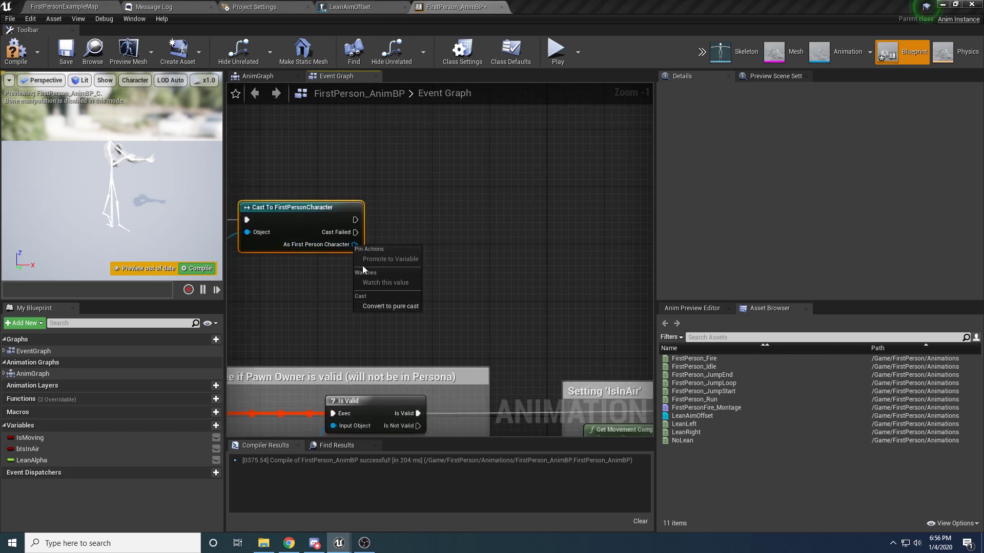
{"action": "left_click", "coordinate": [402, 214]}
{"action": "right_click", "coordinate": [353, 246]}
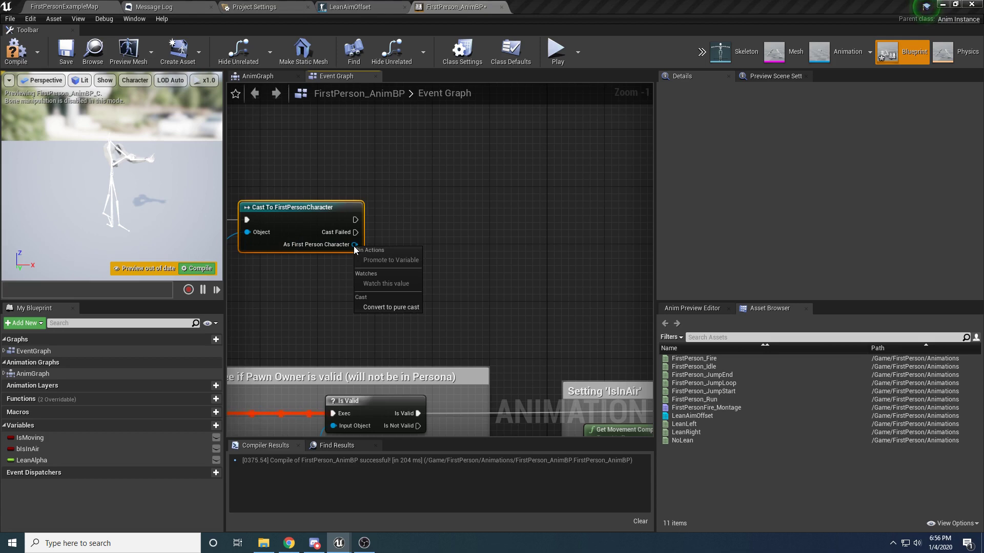
{"action": "scroll", "coordinate": [385, 223], "scroll_direction": "up", "scroll_amount": 1}
{"action": "right_click_drag", "start_coordinate": [385, 223], "coordinate": [379, 204]}
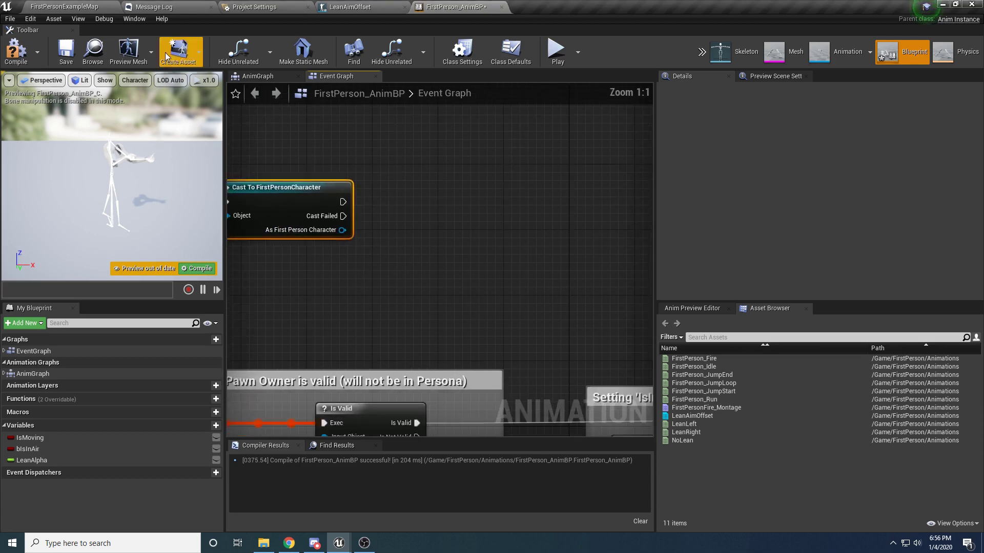
- Save all modified assets from the FirstPersonExampleMap level editor, and return to FirstPerson_AnimBP
{"action": "left_click", "coordinate": [92, 7]}
{"action": "left_click", "coordinate": [10, 18]}
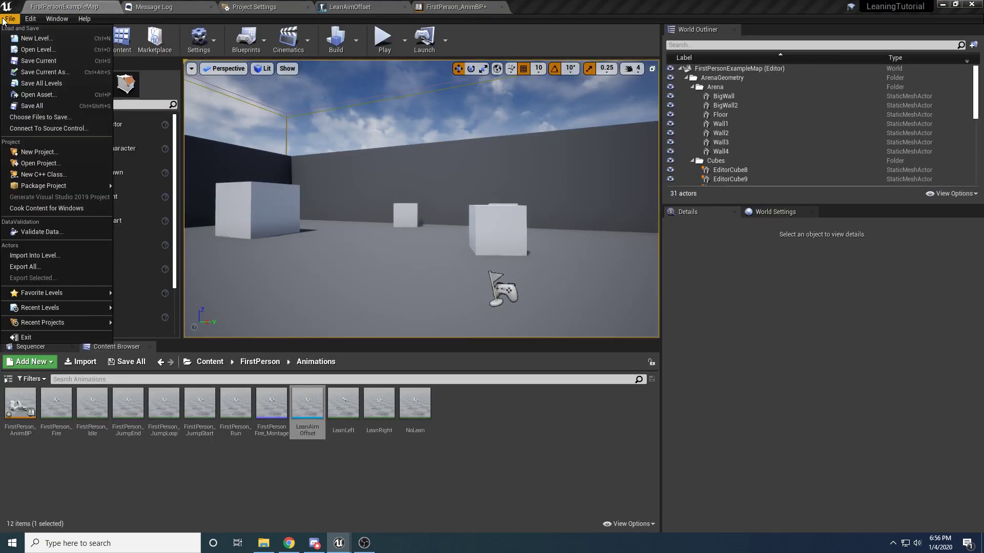
{"action": "left_click", "coordinate": [31, 108]}
{"action": "left_click", "coordinate": [460, 6]}
- Retry promoting the As First Person Character output to a variable, and compile and save the blueprint
{"action": "right_click", "coordinate": [337, 232]}
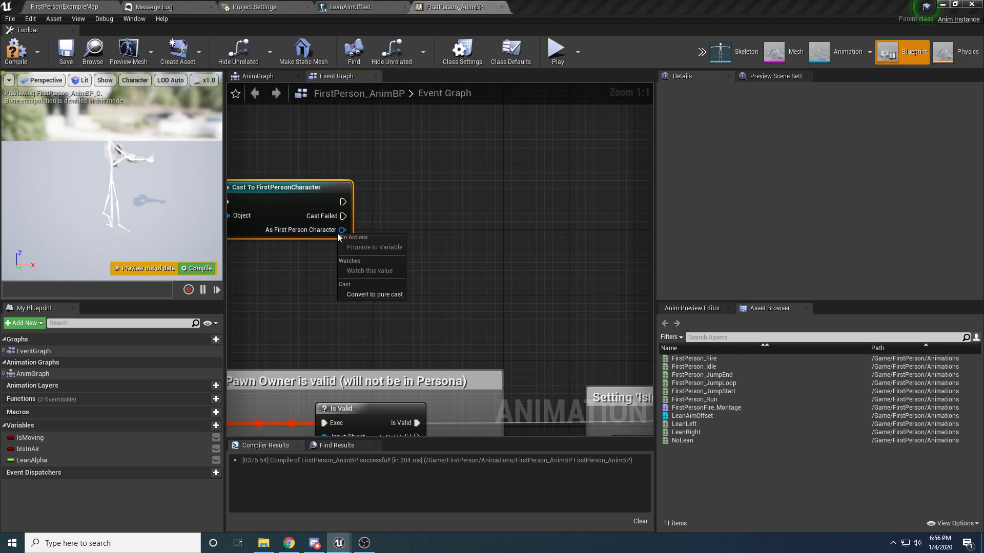
{"action": "right_click_drag", "start_coordinate": [337, 233], "coordinate": [494, 229]}
{"action": "left_click", "coordinate": [561, 241]}
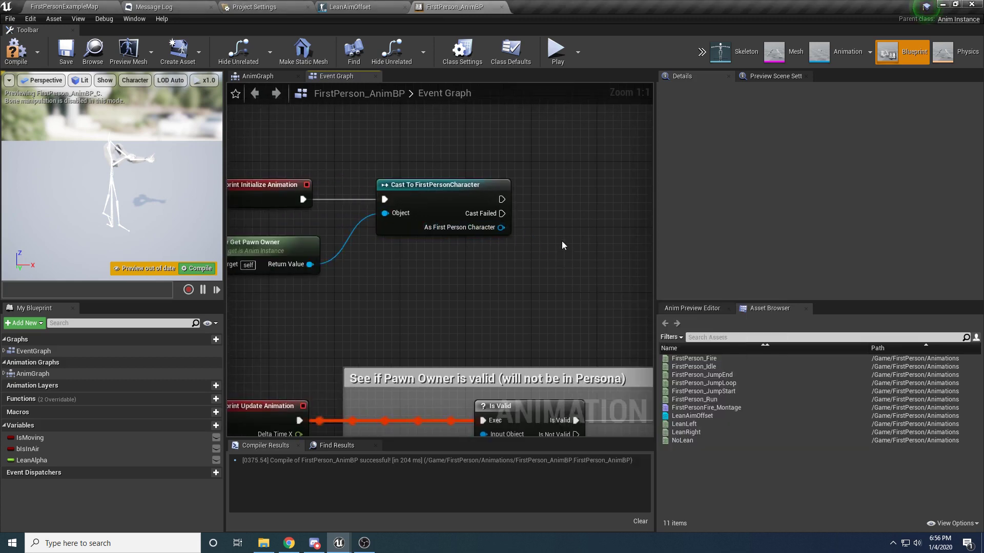
{"action": "right_click_drag", "start_coordinate": [562, 241], "coordinate": [516, 239]}
{"action": "left_click", "coordinate": [17, 54]}
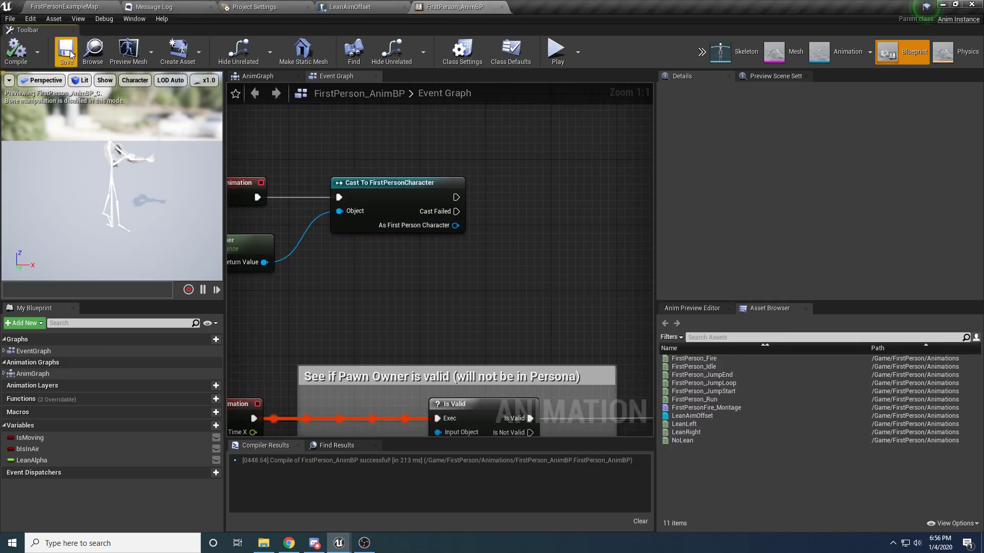
- Play-test the FirstPersonExampleMap level briefly, and return to the FirstPerson_AnimBP Event Graph
{"action": "left_click", "coordinate": [350, 7]}
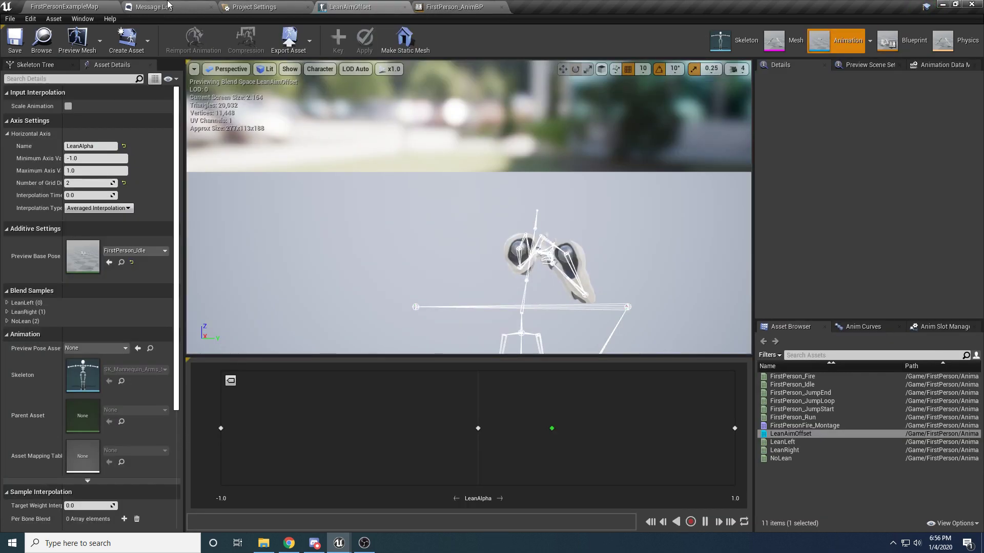
{"action": "left_click", "coordinate": [97, 6]}
{"action": "left_click", "coordinate": [385, 41]}
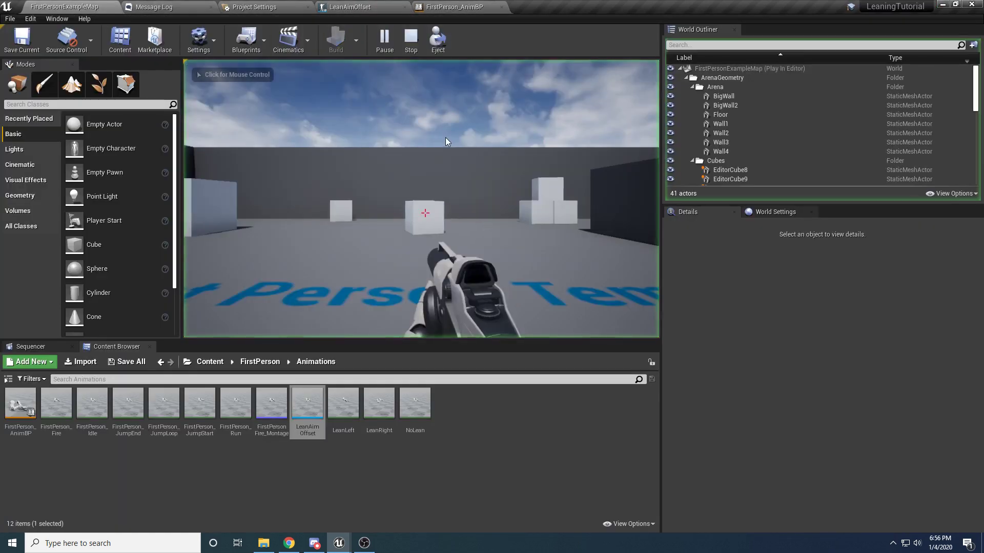
{"action": "left_click", "coordinate": [451, 7]}
- Promote the As First Person Character output of Cast To FirstPersonCharacter to a new variable with its SET node
{"action": "right_click", "coordinate": [526, 220]}
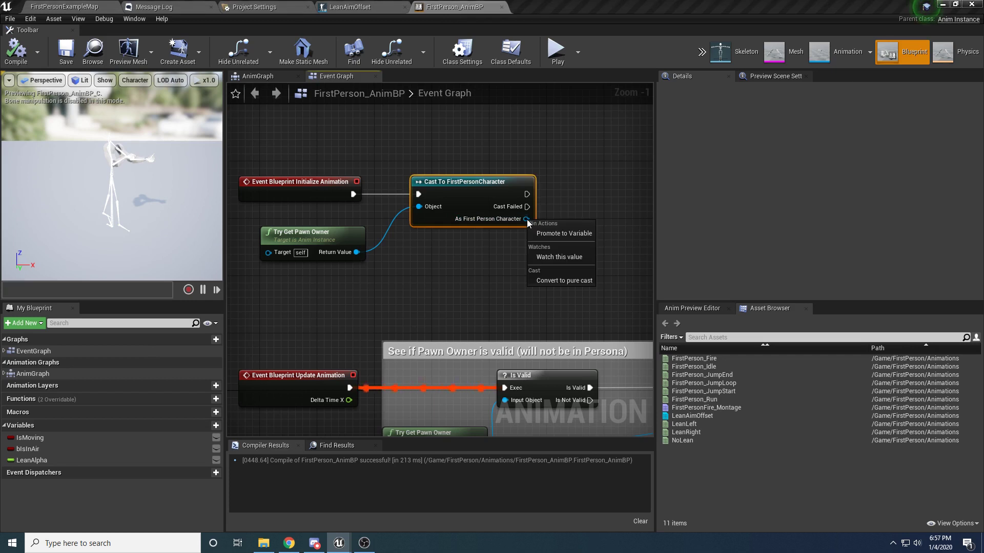
{"action": "right_click_drag", "start_coordinate": [527, 220], "coordinate": [448, 235]}
{"action": "right_click", "coordinate": [449, 235]}
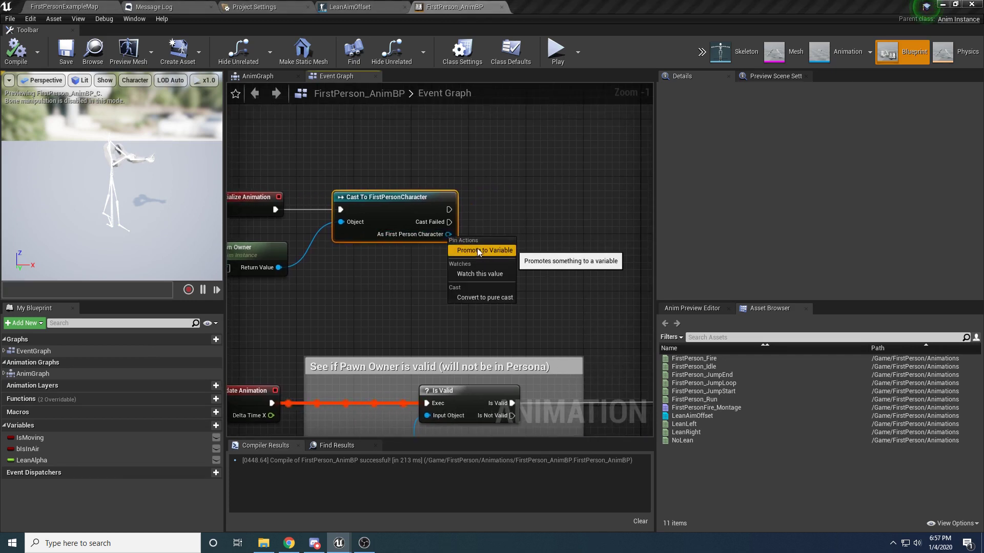
{"action": "right_click", "coordinate": [449, 235]}
{"action": "left_click", "coordinate": [481, 249]}
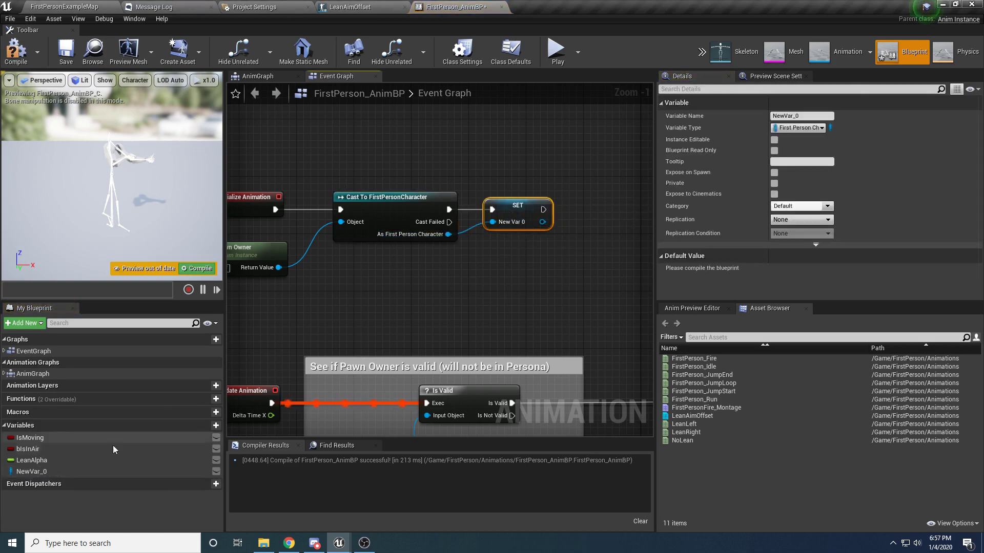
- Rename the newly promoted First Person Character variable to Player
{"action": "left_click", "coordinate": [165, 473]}
{"action": "left_click", "coordinate": [165, 477]}
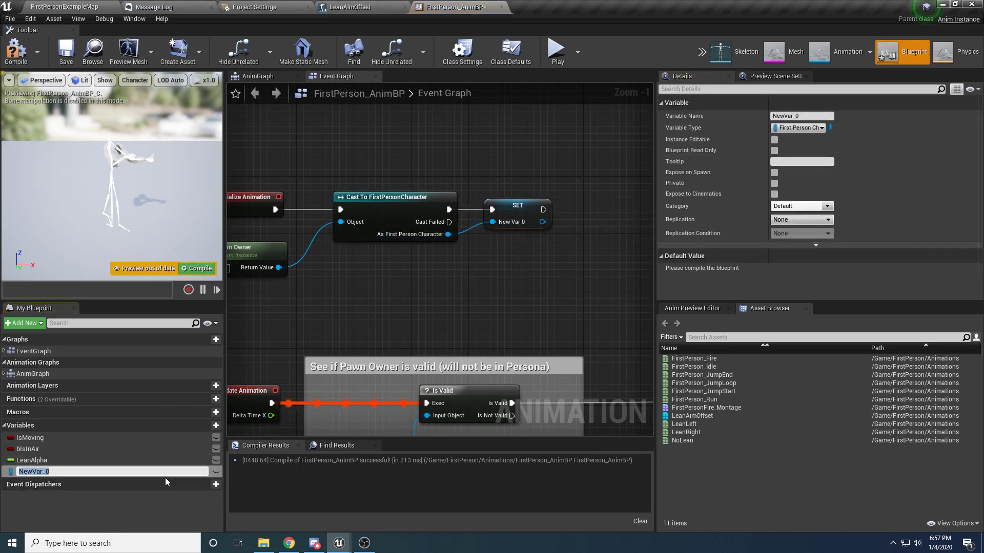
{"action": "type", "text": "Player"}
{"action": "key", "text": "Return"}
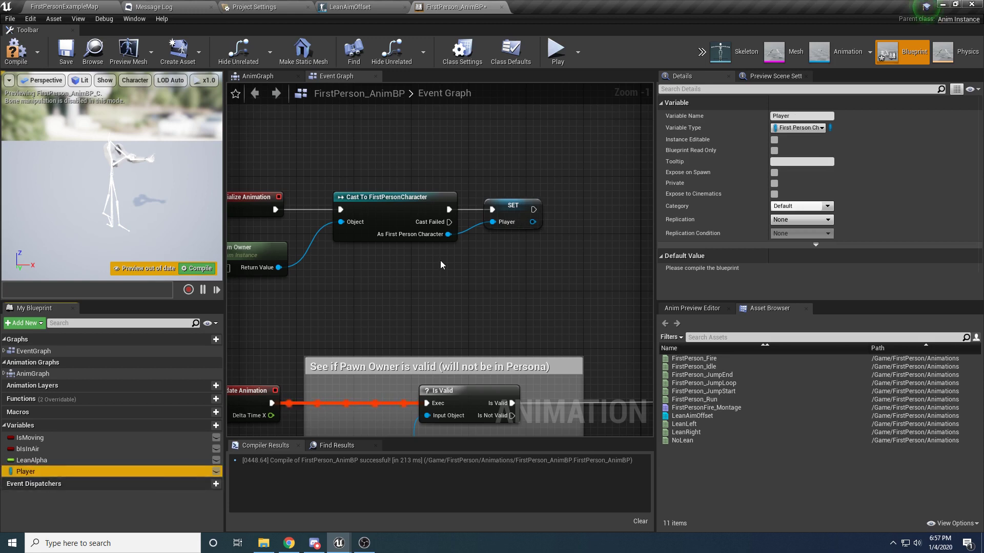
{"action": "right_click_drag", "start_coordinate": [481, 264], "coordinate": [516, 260]}
{"action": "left_click_drag", "start_coordinate": [587, 172], "coordinate": [299, 282]}
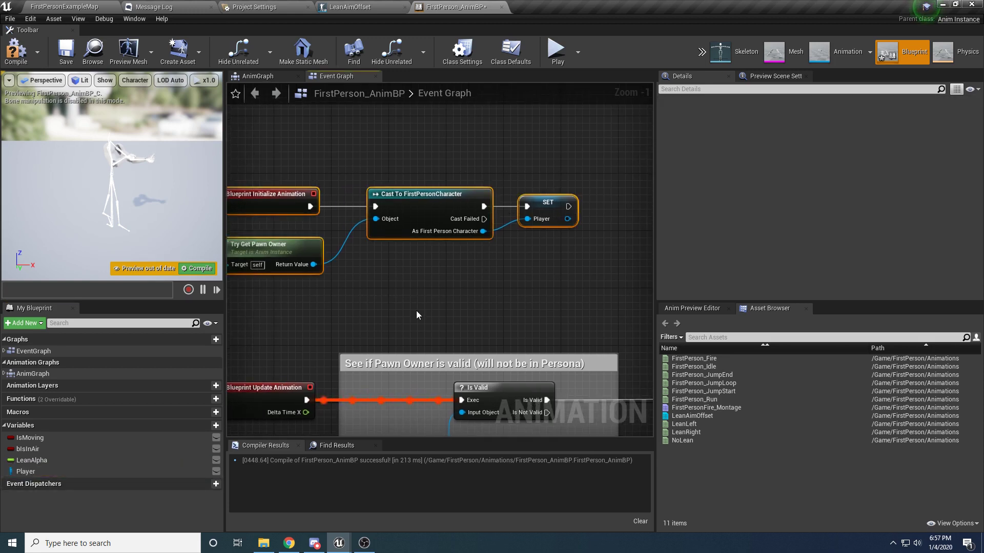
{"action": "left_click_drag", "start_coordinate": [599, 165], "coordinate": [548, 236]}
{"action": "left_click", "coordinate": [488, 315]}
- Place a getter for the Player variable below the end of the Set 'IsMoving' comment box
{"action": "right_click_drag", "start_coordinate": [487, 315], "coordinate": [546, 222]}
{"action": "right_click_drag", "start_coordinate": [549, 269], "coordinate": [418, 252]}
{"action": "right_click_drag", "start_coordinate": [493, 245], "coordinate": [324, 241]}
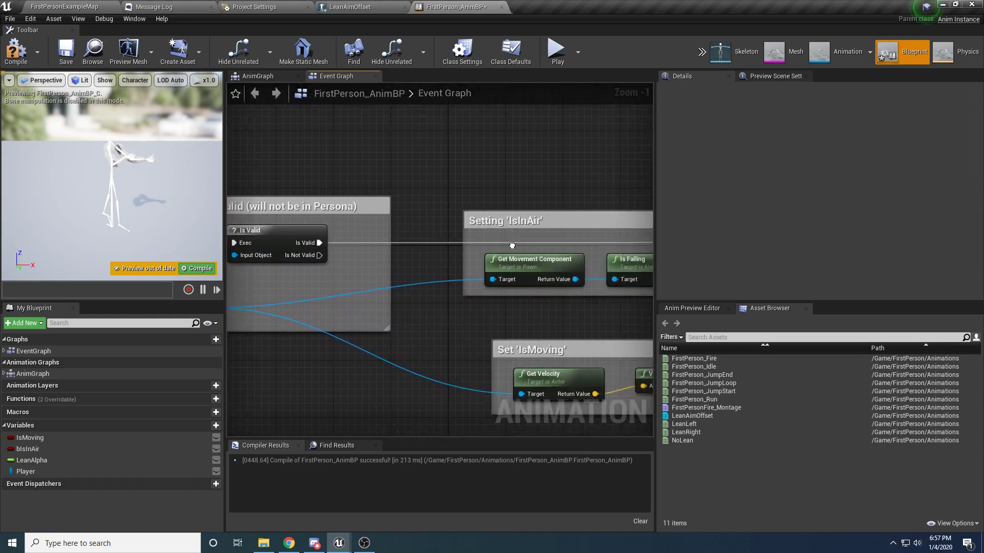
{"action": "right_click_drag", "start_coordinate": [605, 252], "coordinate": [231, 200]}
{"action": "right_click_drag", "start_coordinate": [504, 232], "coordinate": [444, 220]}
{"action": "scroll", "coordinate": [508, 270], "scroll_direction": "down", "scroll_amount": 1}
{"action": "left_click_drag", "start_coordinate": [461, 284], "coordinate": [553, 264]}
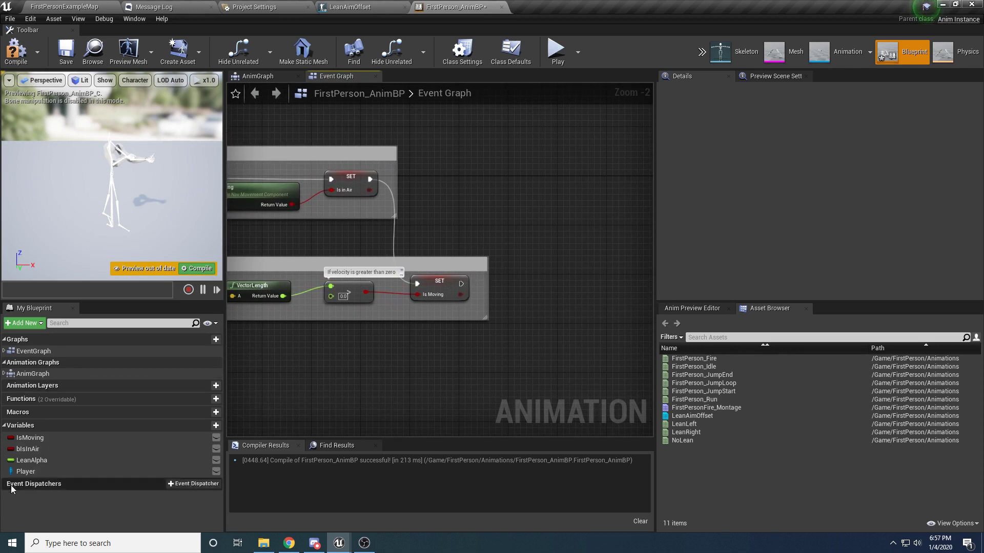
{"action": "left_click_drag", "start_coordinate": [163, 471], "coordinate": [550, 323]}
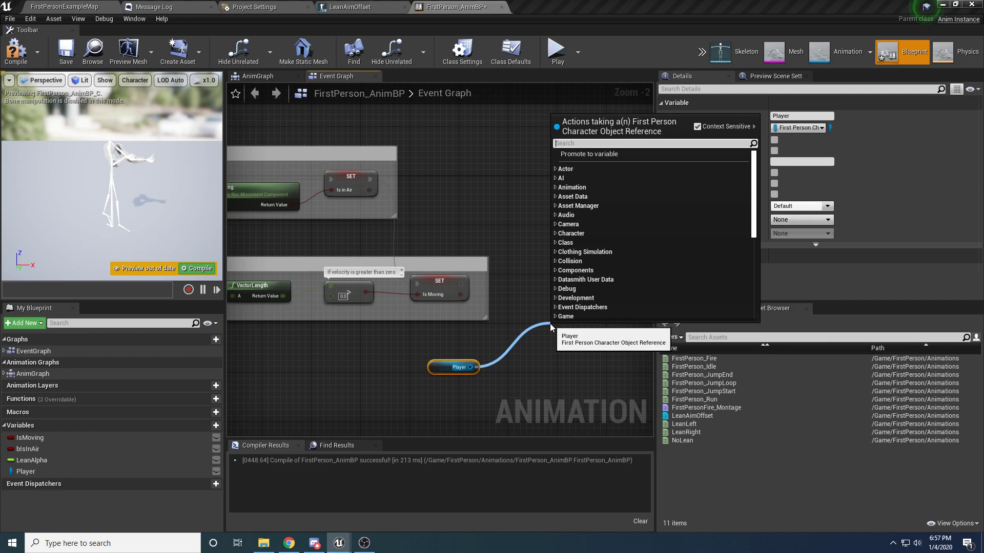
{"action": "left_click", "coordinate": [514, 320]}
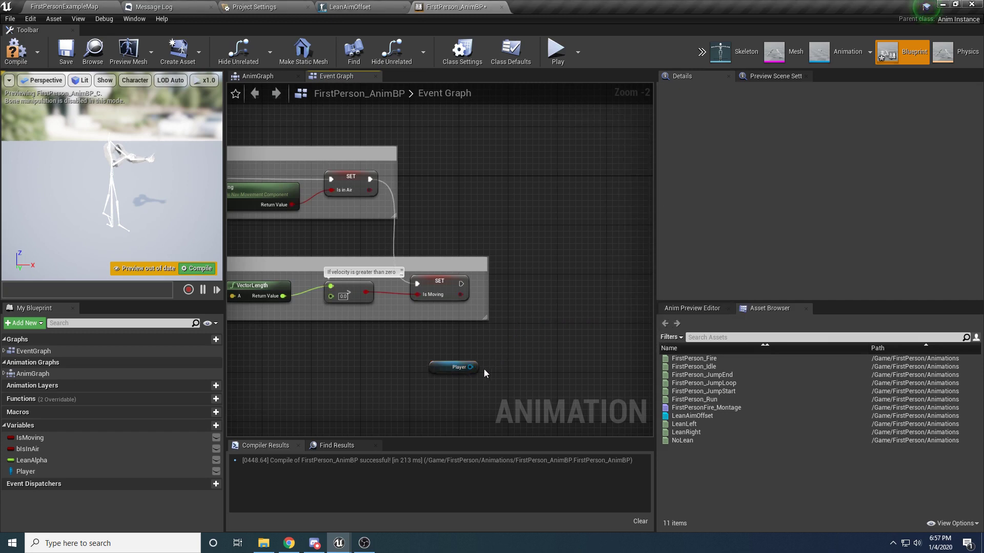
- Add a comment box reading 'Get lean alpha value fro the player' beside the Player getter
{"action": "type", "text": "c"}
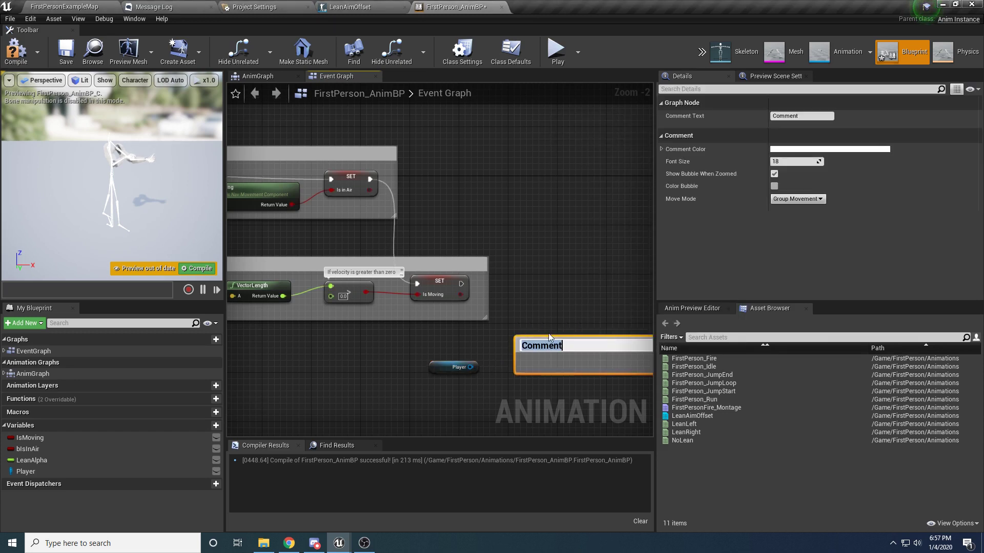
{"action": "type", "text": "Get lean alpha value fro the player"}
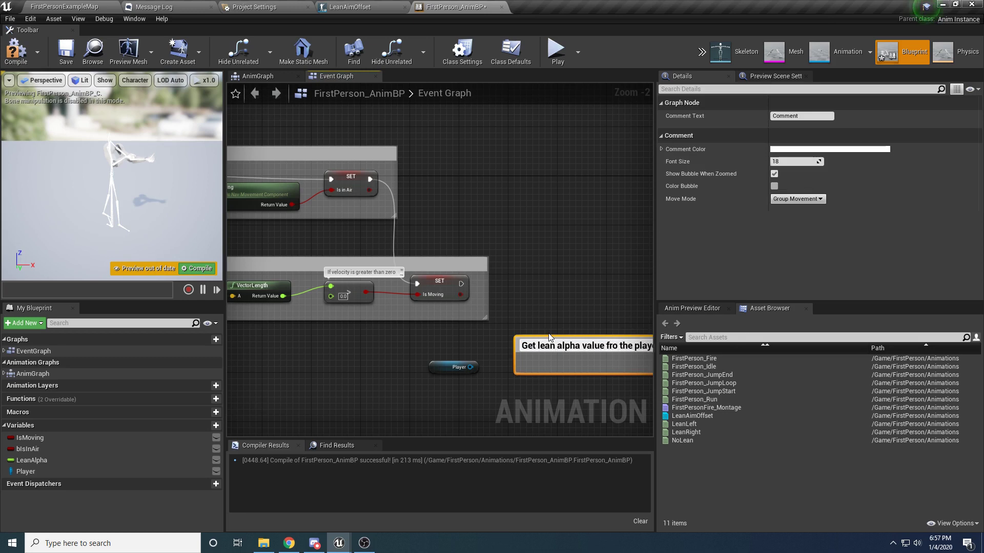
{"action": "key", "text": "Return"}
- Move the Player getter and the new comment box together up next to the end of the Set 'IsMoving' section
{"action": "right_click_drag", "start_coordinate": [548, 333], "coordinate": [478, 287]}
{"action": "left_click_drag", "start_coordinate": [378, 328], "coordinate": [405, 321]}
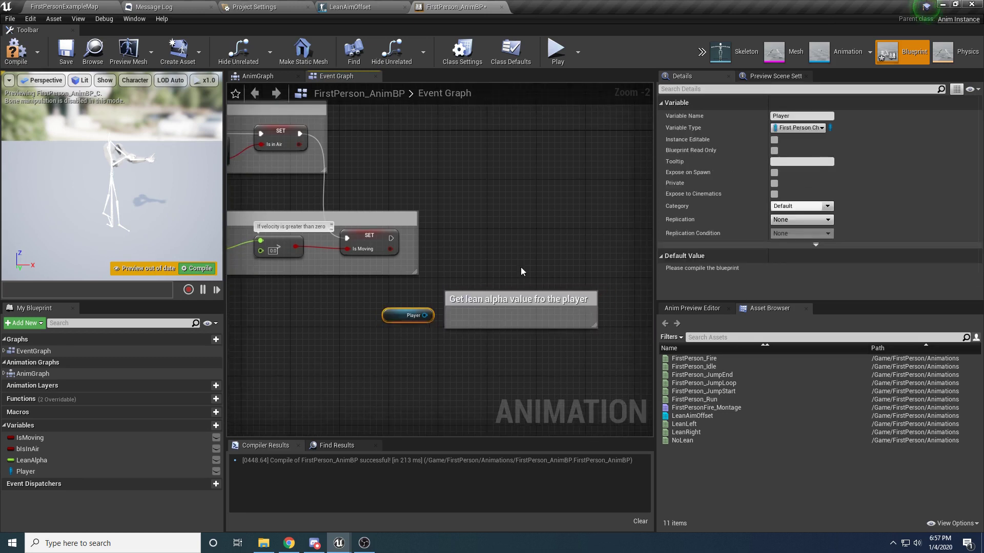
{"action": "left_click", "coordinate": [484, 301], "text": "ctrl"}
{"action": "left_click_drag", "start_coordinate": [484, 301], "coordinate": [514, 265]}
{"action": "left_click", "coordinate": [479, 231]}
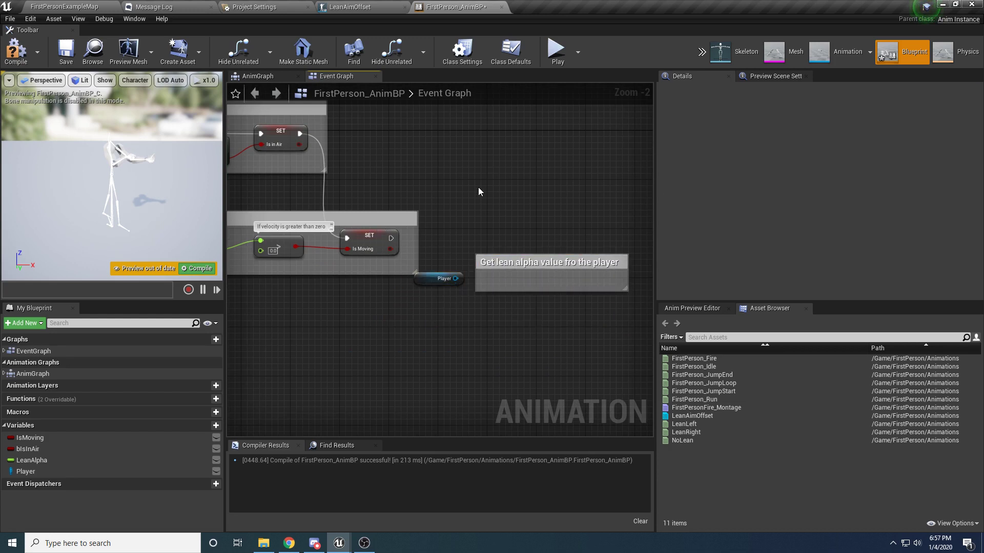
- Compile and save FirstPerson_AnimBP with the Player variable and the new comment in place
{"action": "left_click", "coordinate": [16, 52]}
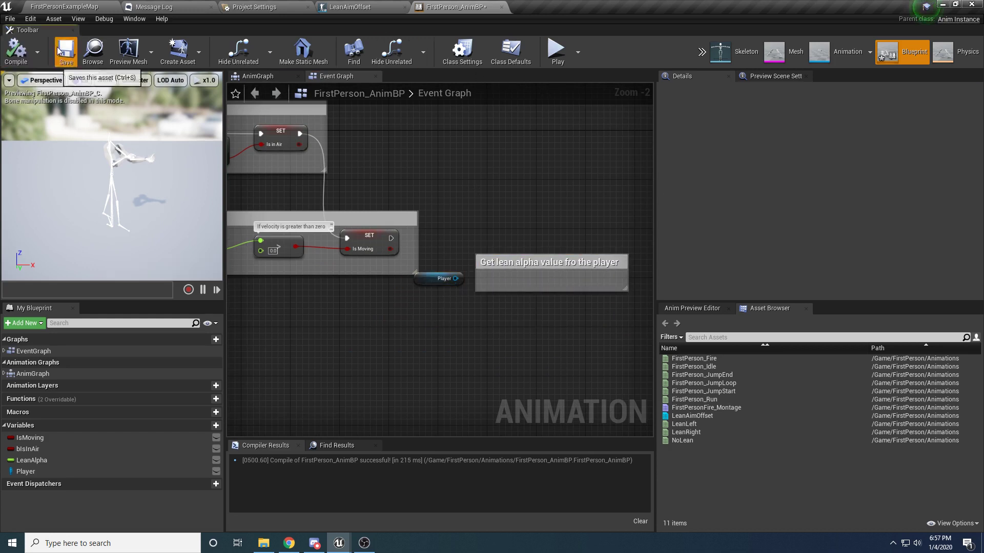
{"action": "left_click", "coordinate": [66, 51]}
{"action": "left_click", "coordinate": [10, 19]}
{"action": "left_click", "coordinate": [31, 76]}
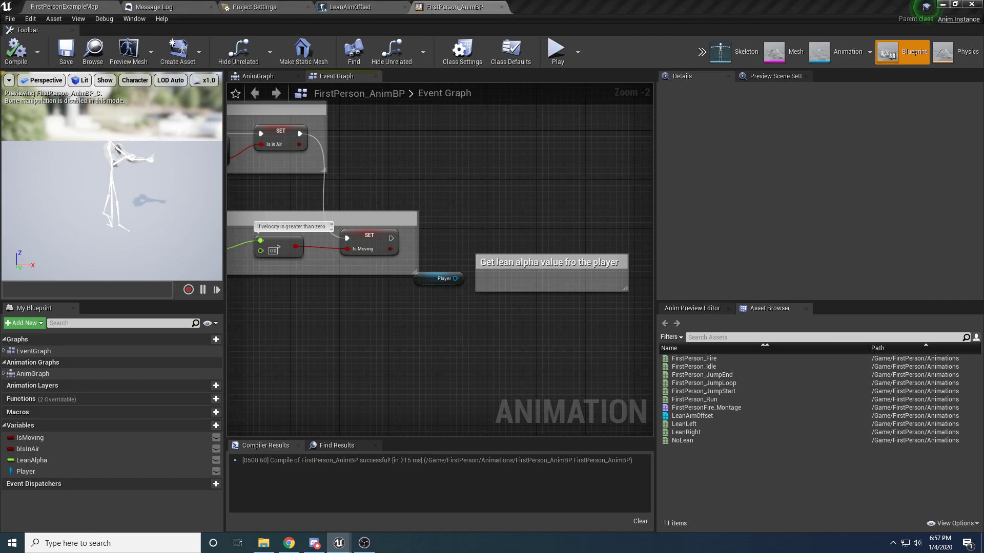
- Open the FirstPersonCharacter blueprint from the Content/FirstPersonBP/Blueprints folder
{"action": "left_click", "coordinate": [51, 6]}
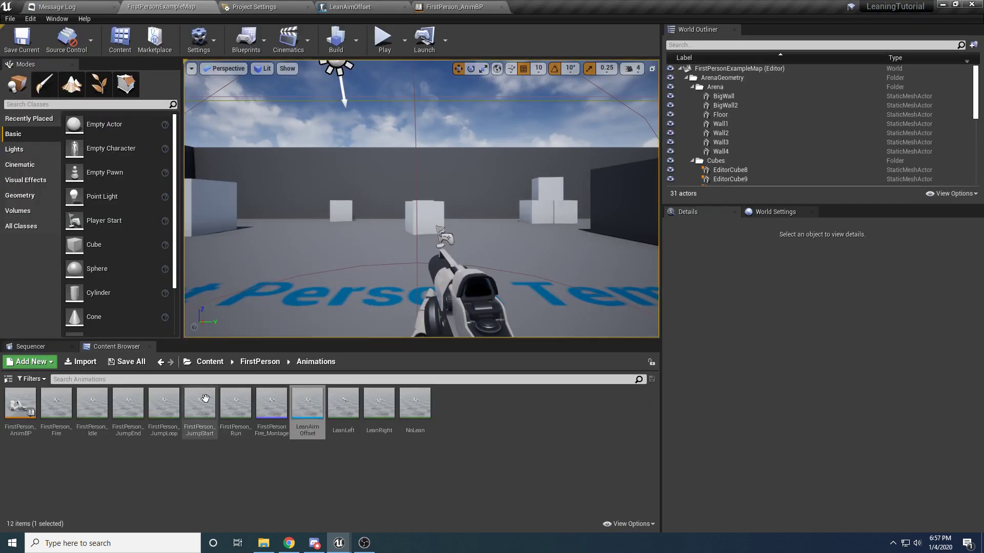
{"action": "left_click", "coordinate": [209, 362]}
{"action": "double_click", "coordinate": [56, 403]}
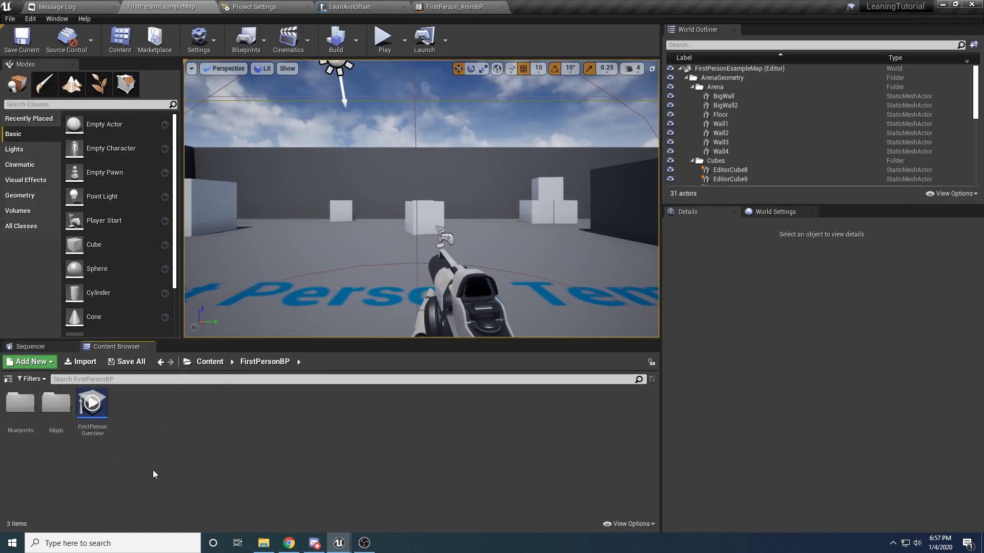
{"action": "double_click", "coordinate": [19, 403]}
{"action": "left_click", "coordinate": [21, 407]}
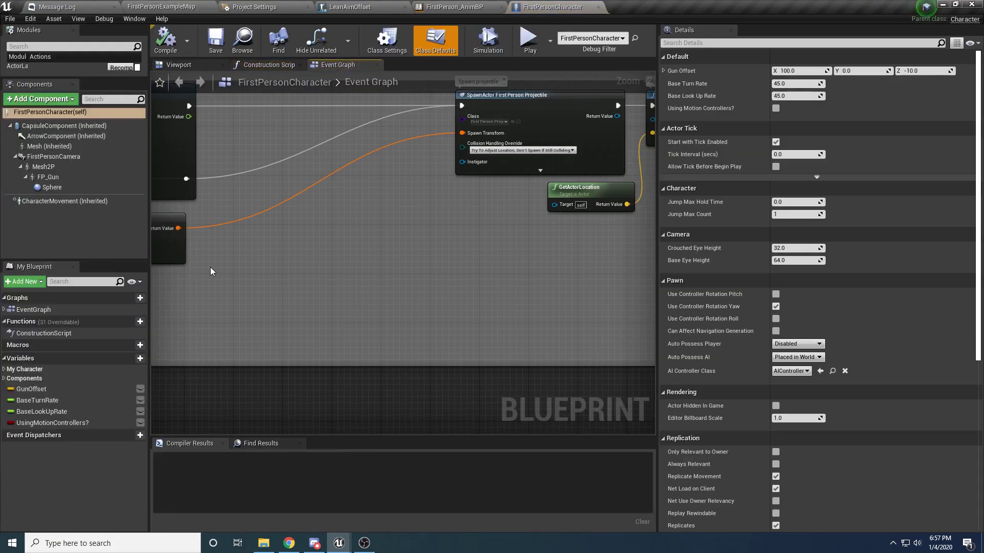
{"action": "right_click_drag", "start_coordinate": [220, 269], "coordinate": [654, 258]}
{"action": "scroll", "coordinate": [572, 345], "scroll_direction": "down", "scroll_amount": 1}
{"action": "mouse_move", "coordinate": [503, 324]}
{"action": "right_mouse_down"}
{"action": "mouse_move", "coordinate": [512, 362]}
{"action": "mouse_move", "coordinate": [503, 334]}
{"action": "right_mouse_up"}
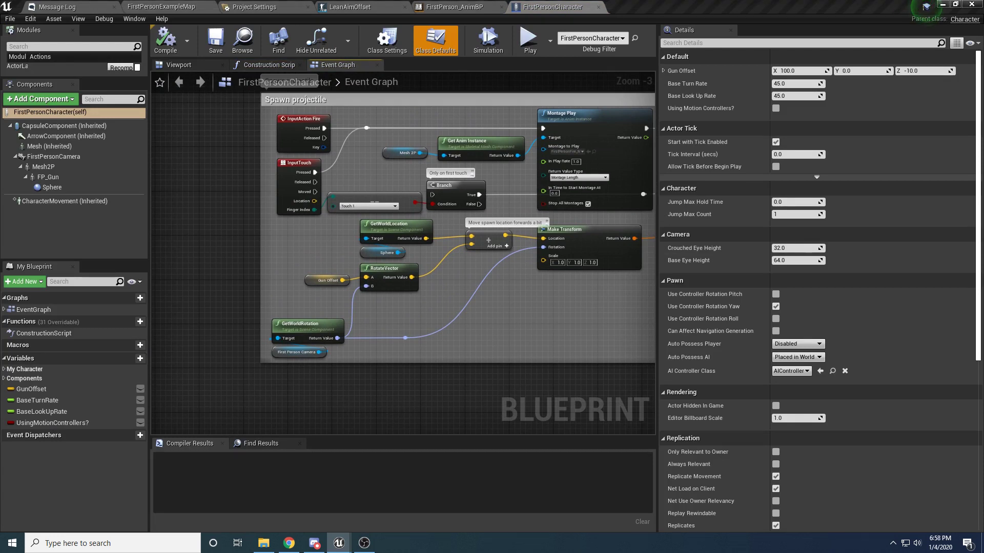
- Save the FirstPersonCharacter blueprint
{"action": "left_click", "coordinate": [222, 44]}
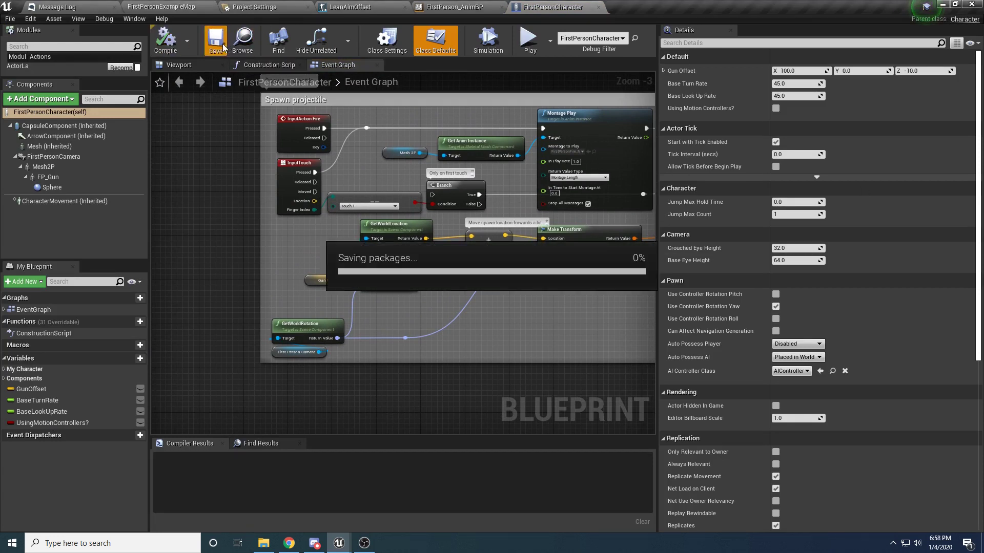
{"action": "right_click_drag", "start_coordinate": [209, 250], "coordinate": [187, 241]}
{"action": "right_click_drag", "start_coordinate": [206, 302], "coordinate": [191, 284]}
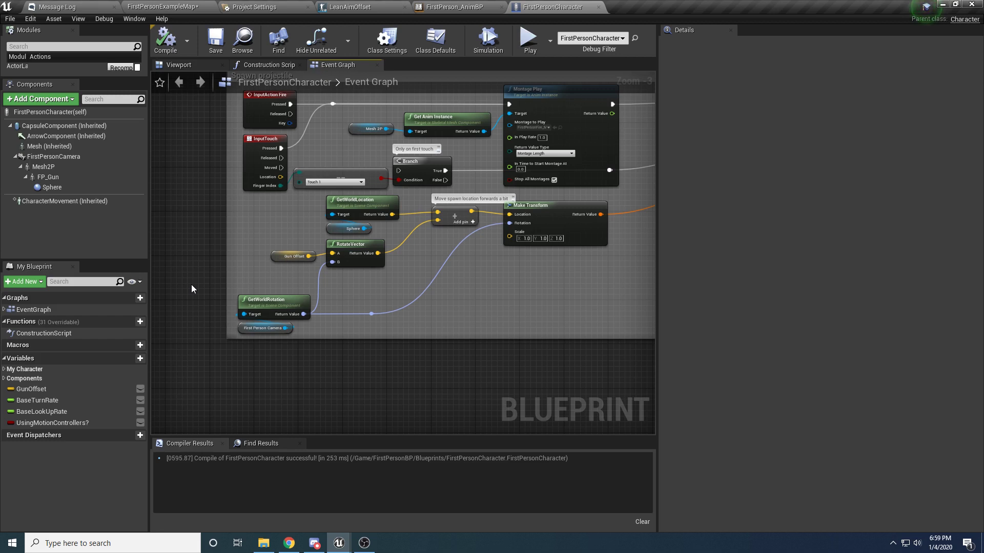
- Add a float variable named LeanSpeed to FirstPersonCharacter
{"action": "left_click", "coordinate": [134, 359]}
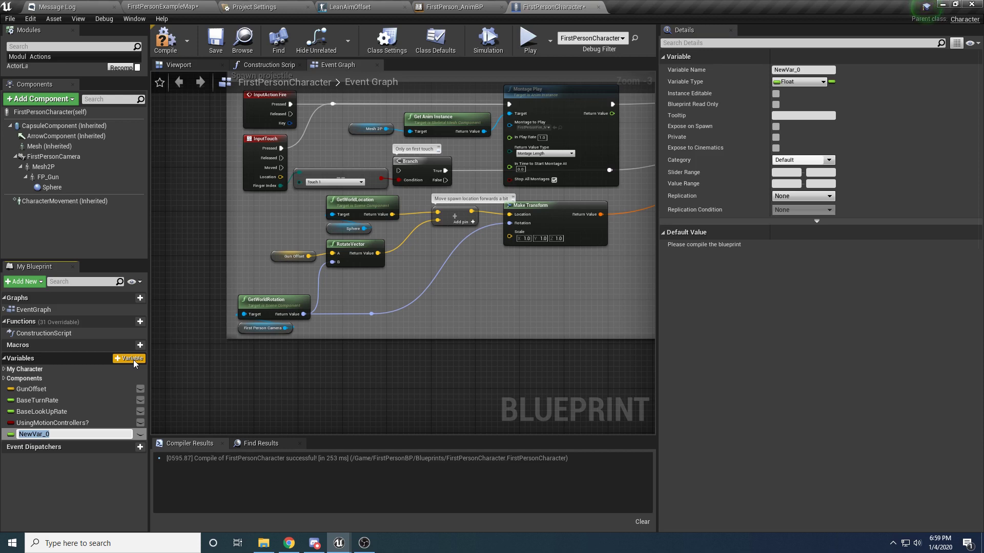
{"action": "type", "text": "LeanSpeed"}
{"action": "key", "text": "Return"}
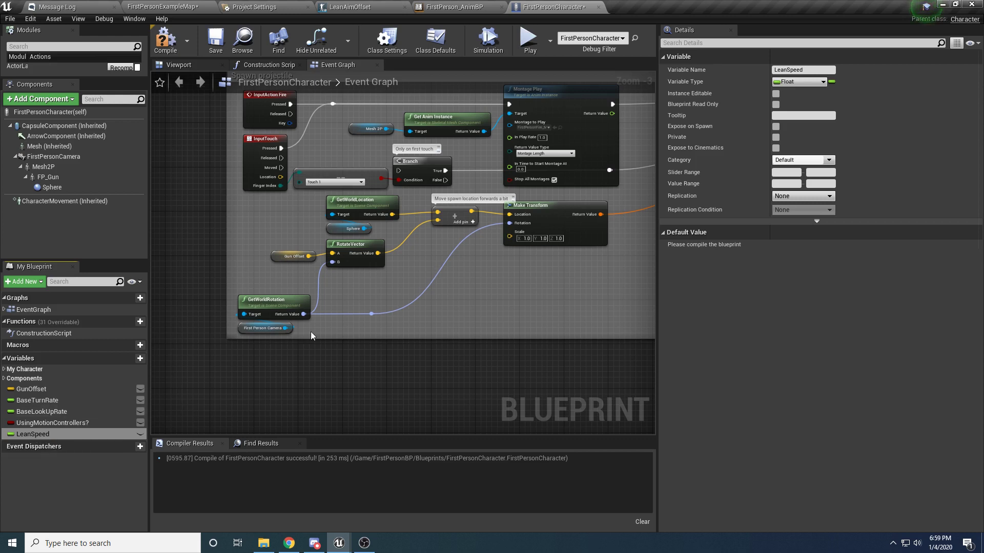
- Make LeanSpeed Blueprint Read Only and Private, and place it in a new variable category named Constants
{"action": "left_click", "coordinate": [775, 105]}
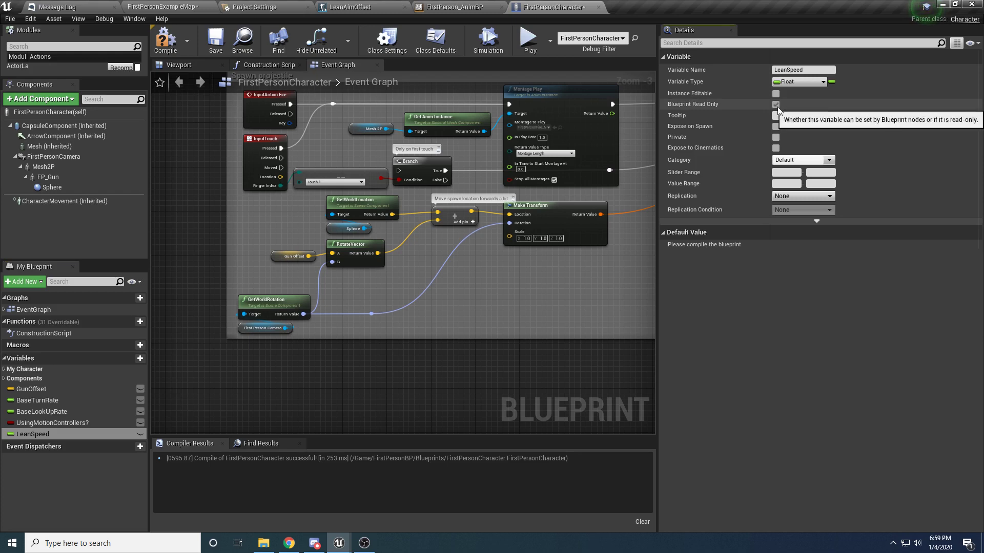
{"action": "left_click", "coordinate": [776, 138]}
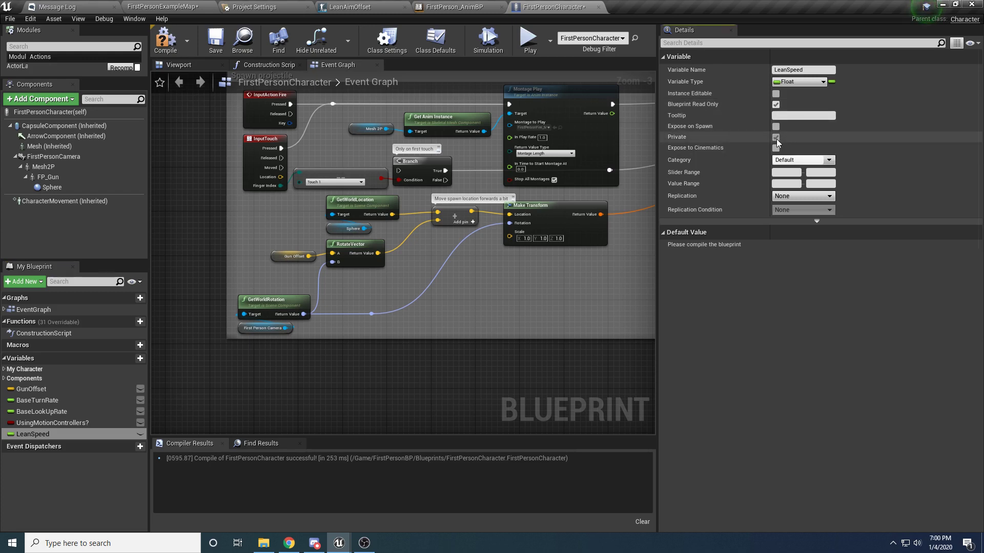
{"action": "left_click", "coordinate": [793, 160]}
{"action": "type", "text": "C"}
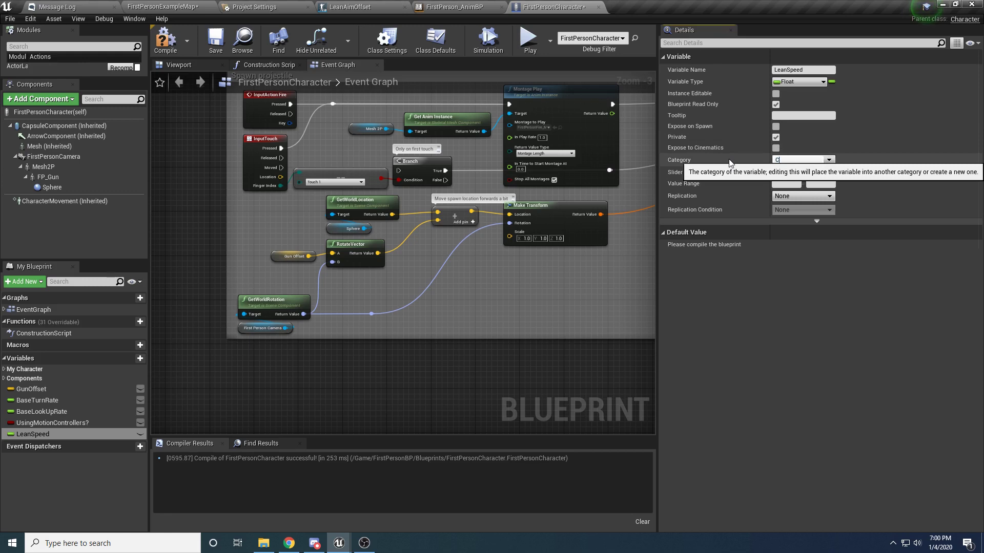
{"action": "type", "text": "onstant"}
{"action": "key", "text": "Return"}
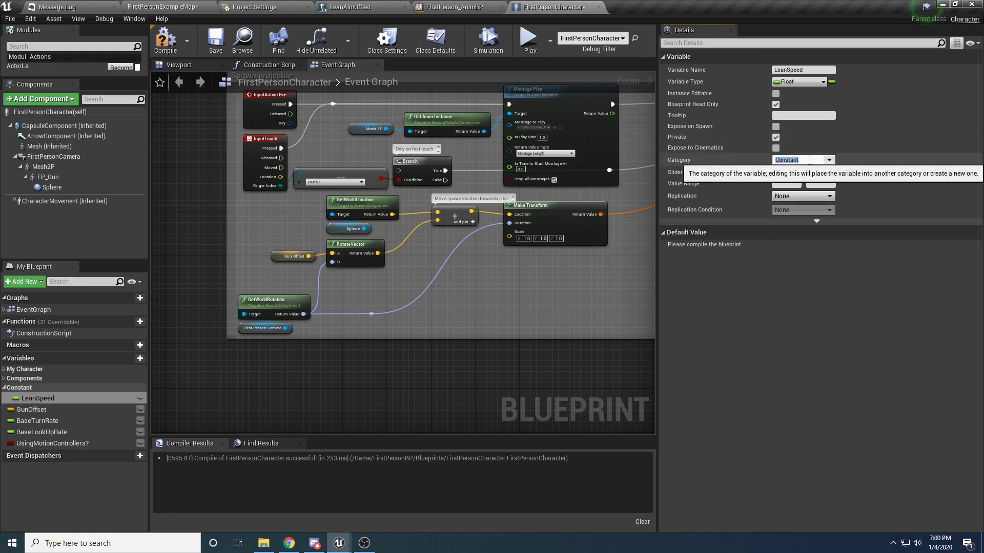
{"action": "type", "text": "s"}
{"action": "key", "text": "Return"}
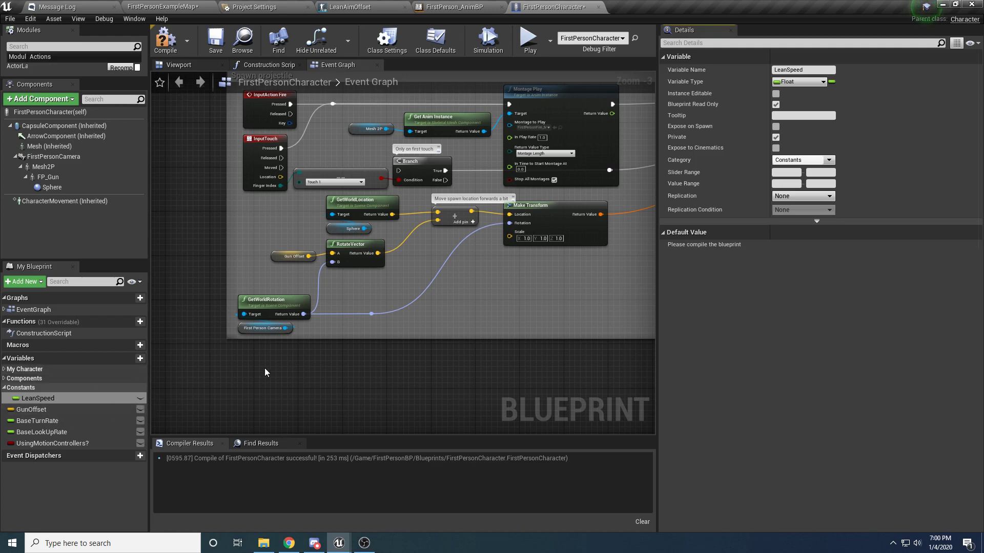
- Duplicate the LeanSpeed variable and name the copy CameraLeanOffsetY
{"action": "right_click", "coordinate": [45, 397]}
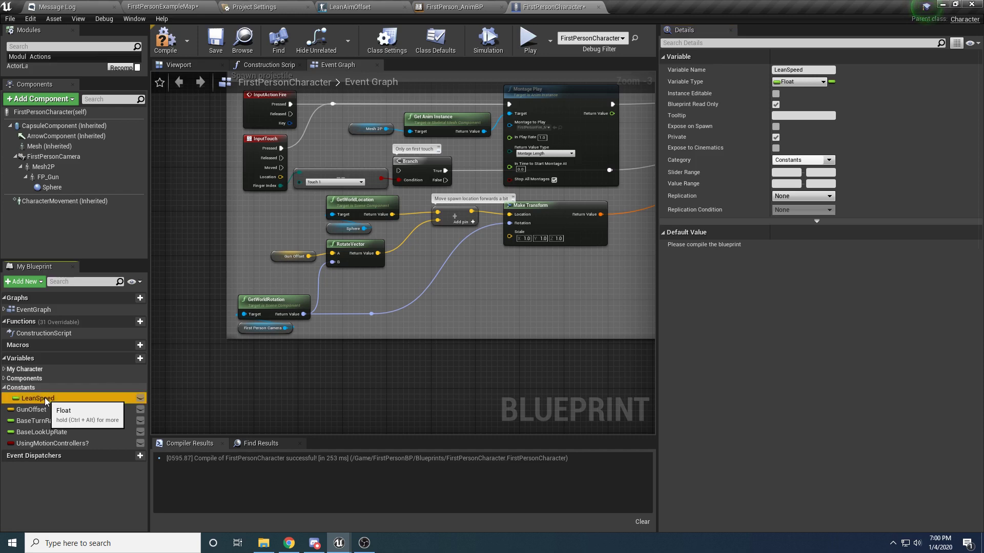
{"action": "left_click", "coordinate": [73, 425]}
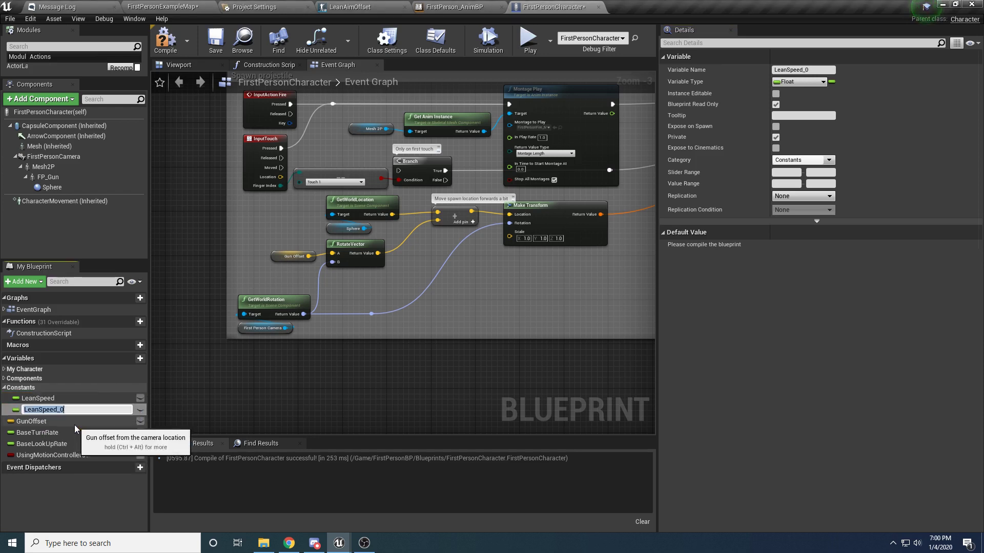
{"action": "type", "text": "CameraO"}
{"action": "key", "text": "BackSpace"}
{"action": "type", "text": "LeanOffsetY"}
{"action": "key", "text": "Return"}
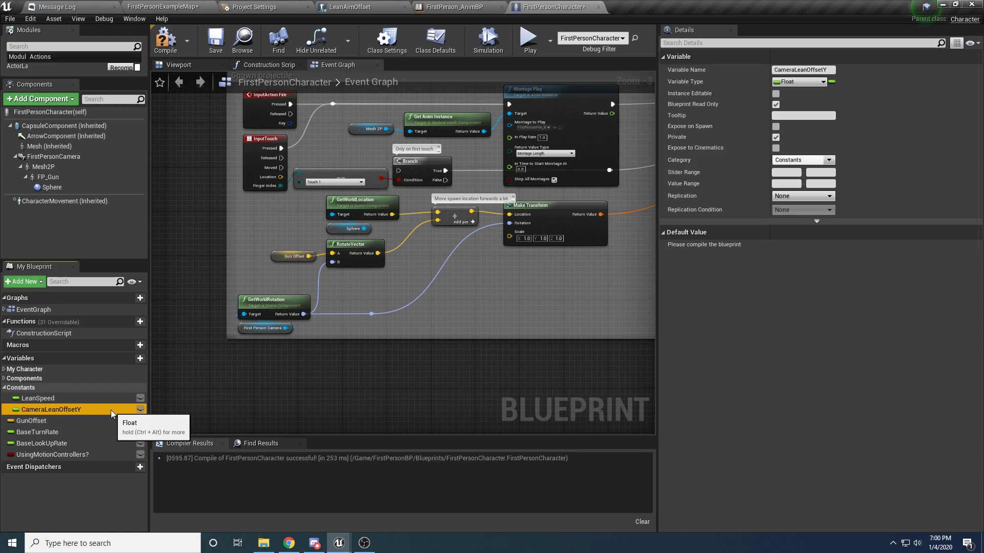
- Add a private float variable named LeanAlpha and place it in a new category named Leaning
{"action": "left_click", "coordinate": [139, 358]}
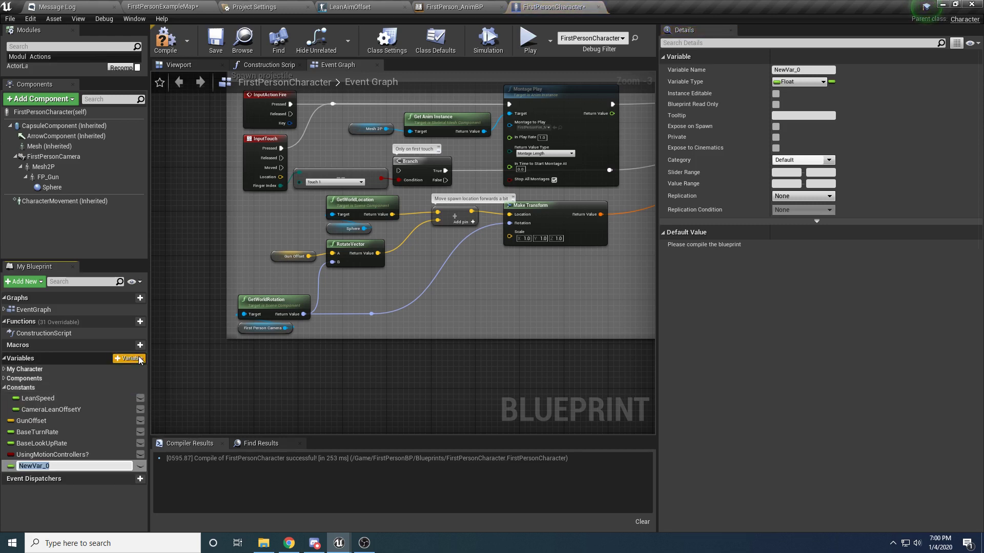
{"action": "type", "text": "LeanAlpha"}
{"action": "key", "text": "Return"}
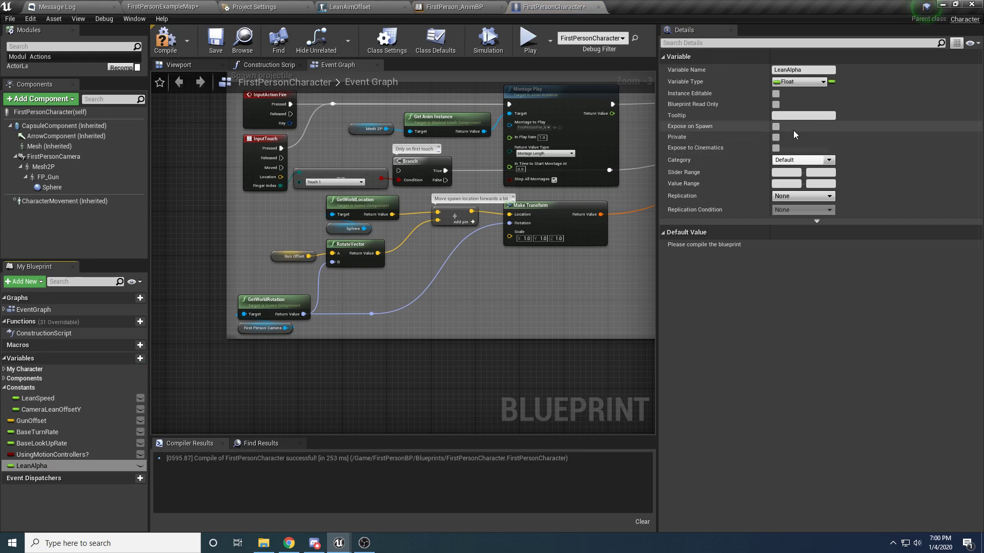
{"action": "left_click", "coordinate": [775, 138]}
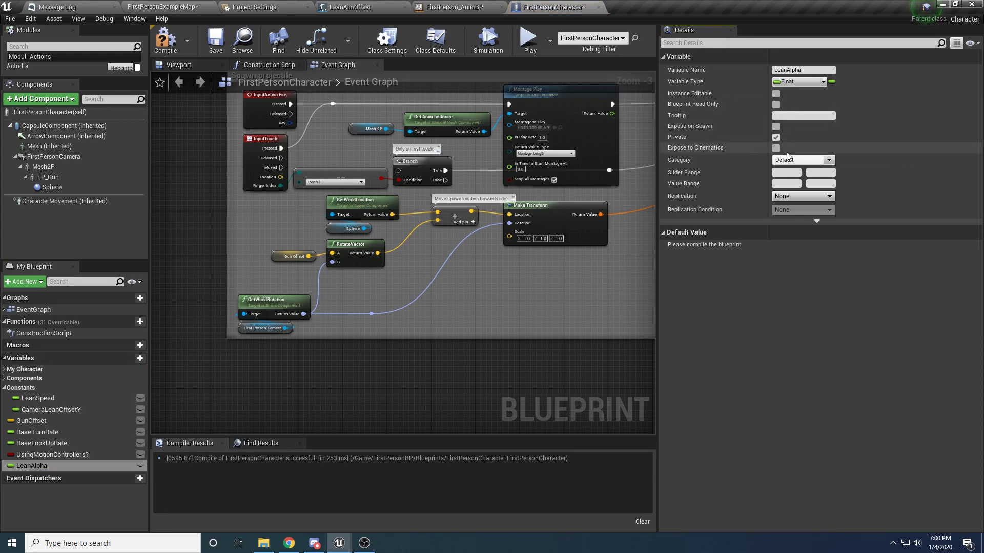
{"action": "left_click", "coordinate": [784, 160]}
{"action": "type", "text": "Lean"}
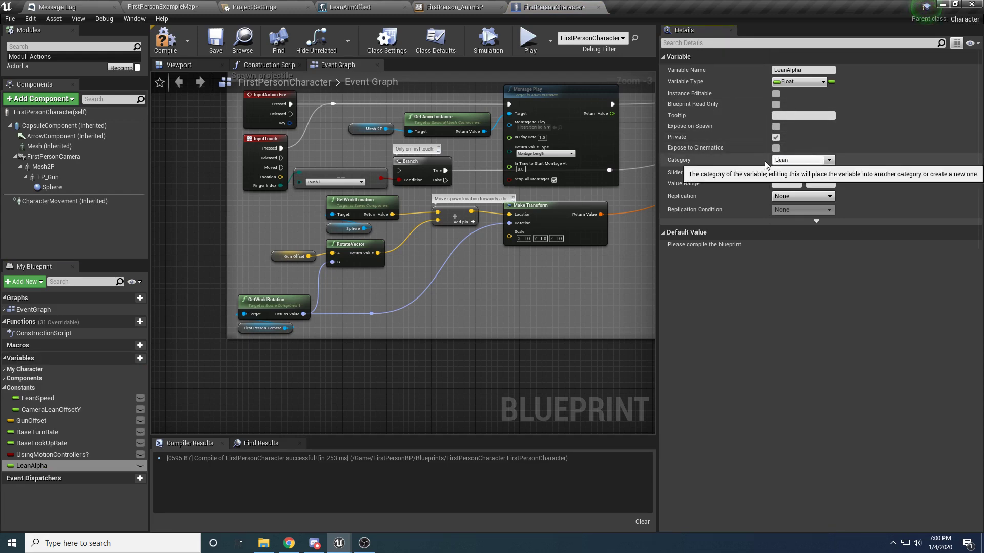
{"action": "type", "text": "ing"}
{"action": "key", "text": "Return"}
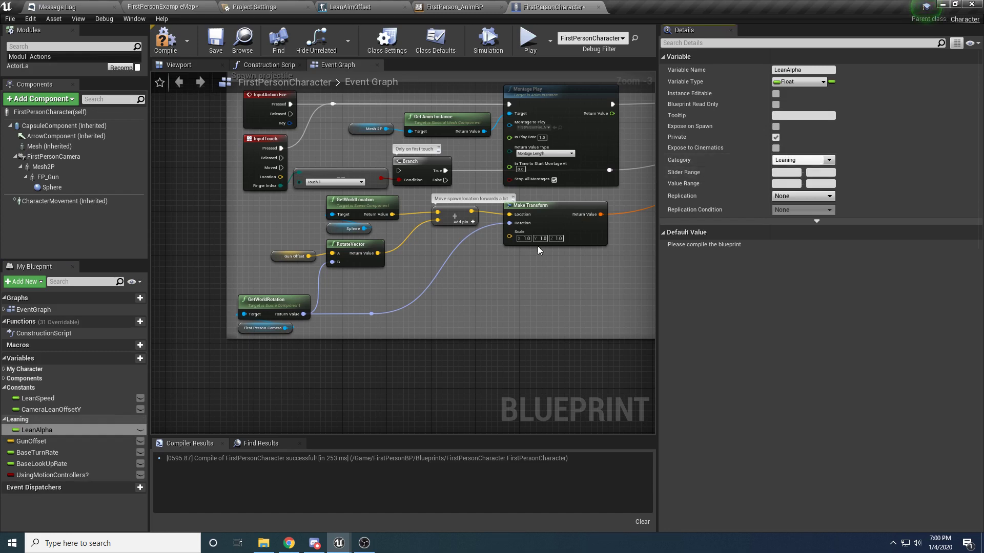
- Duplicate the LeanAlpha variable and name the copy InitialCameraLeanOffsetY
{"action": "right_click", "coordinate": [40, 430]}
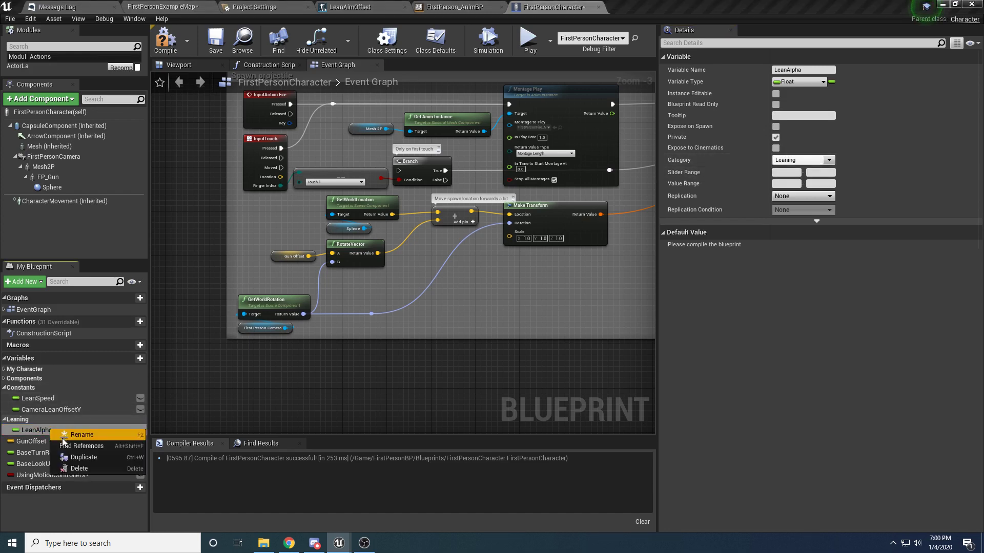
{"action": "left_click", "coordinate": [60, 457]}
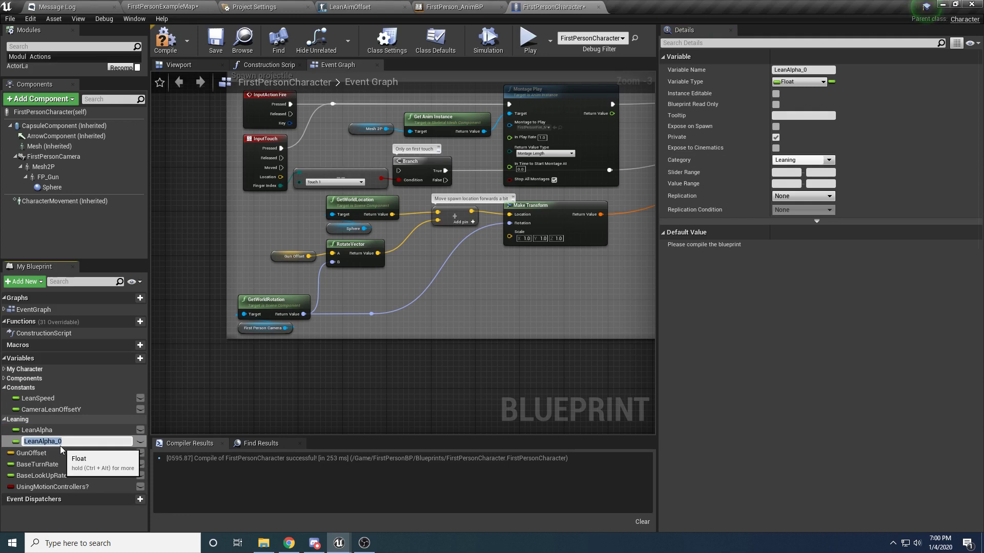
{"action": "type", "text": "InitialCameraLeanOffsetY"}
{"action": "key", "text": "Return"}
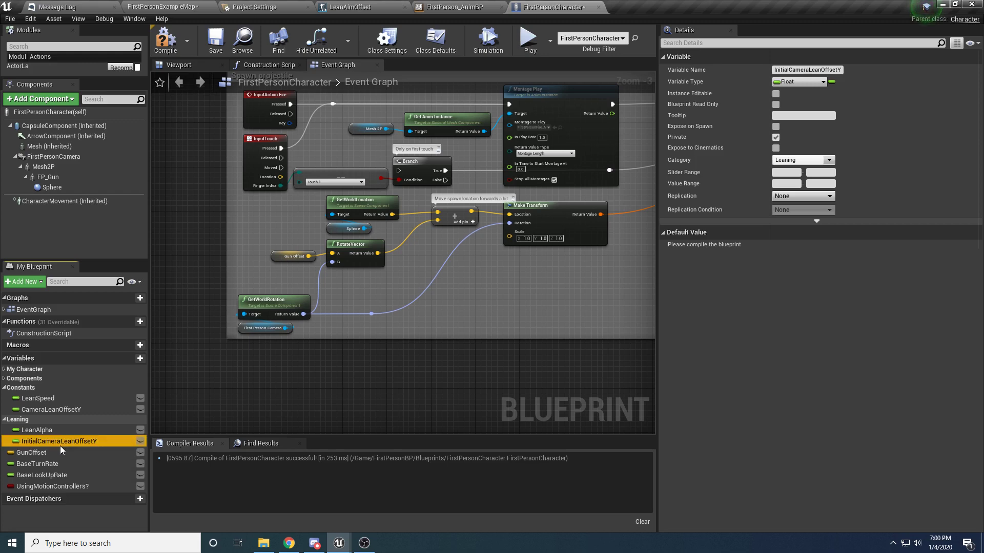
- Compile FirstPersonCharacter with the new lean variables and select InitialCameraLeanOffsetY
{"action": "left_click", "coordinate": [249, 404]}
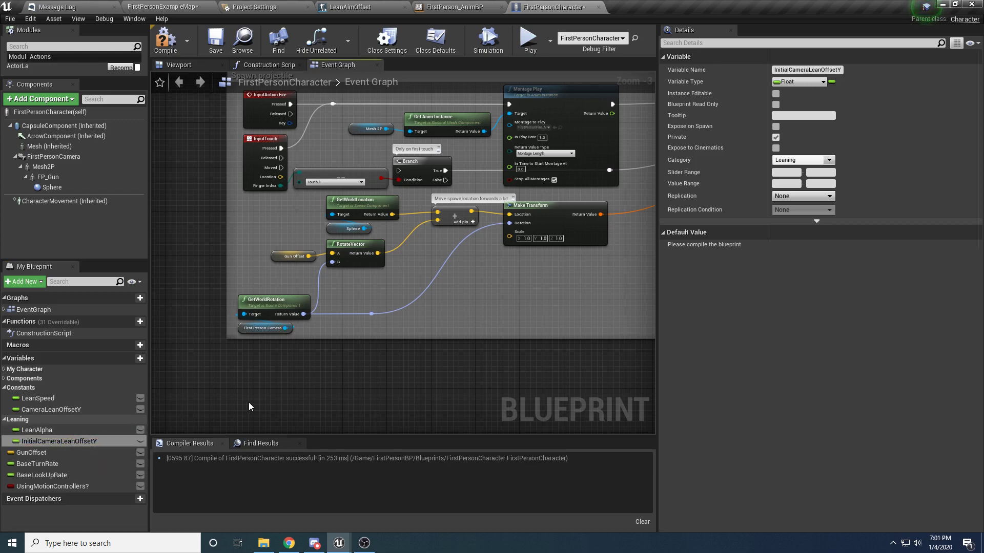
{"action": "left_click", "coordinate": [165, 41]}
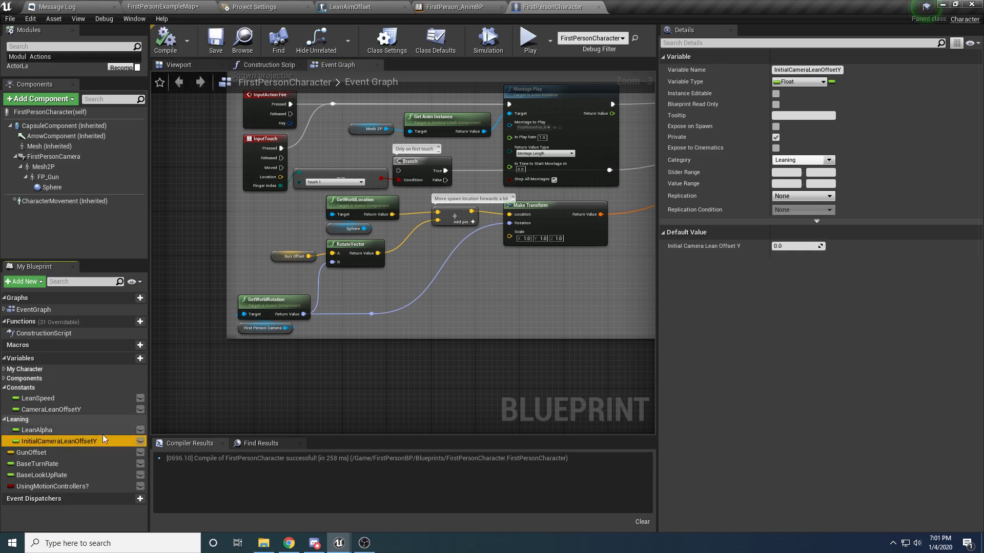
{"action": "left_click", "coordinate": [43, 441]}
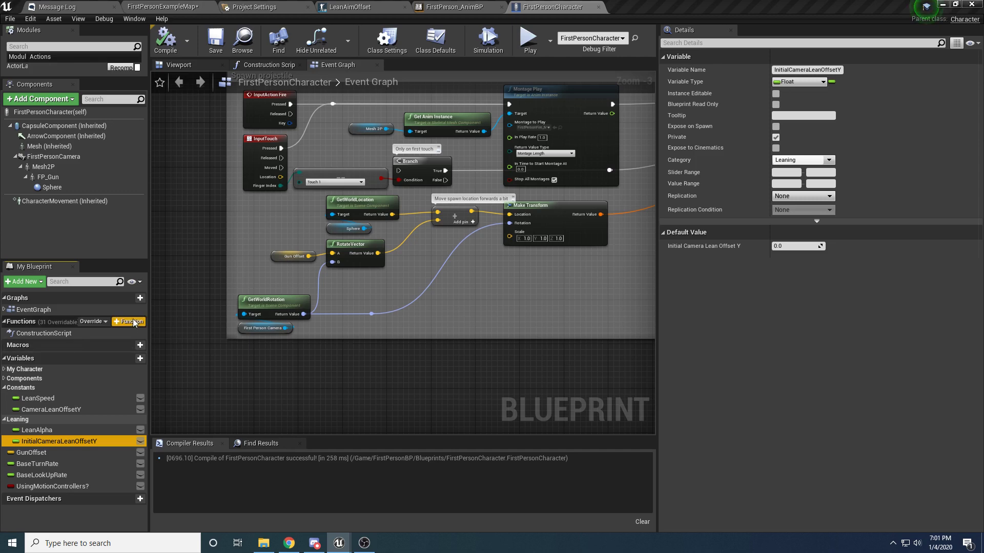
- Create a new function named HandleTick in FirstPersonCharacter
{"action": "left_click", "coordinate": [132, 322]}
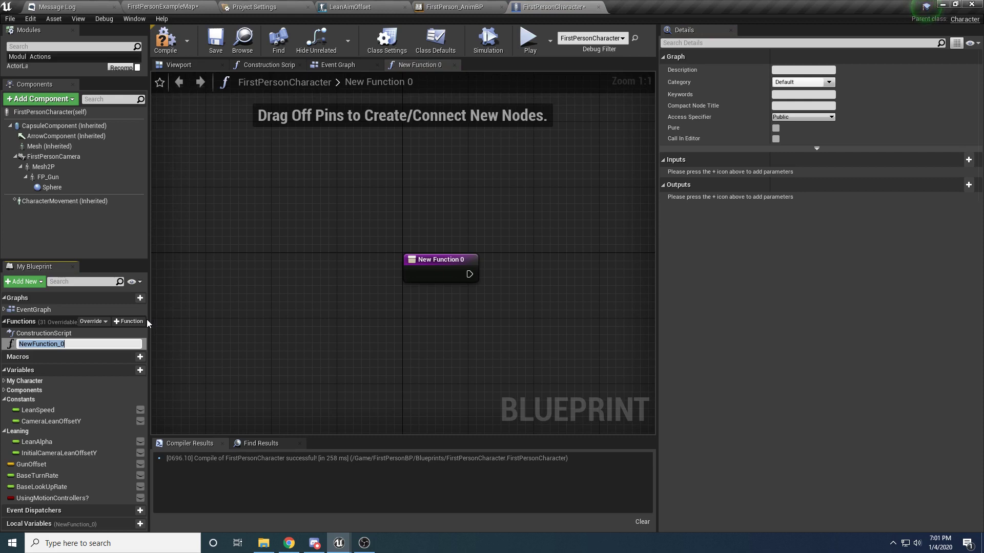
{"action": "type", "text": "HandleTick"}
{"action": "key", "text": "Return"}
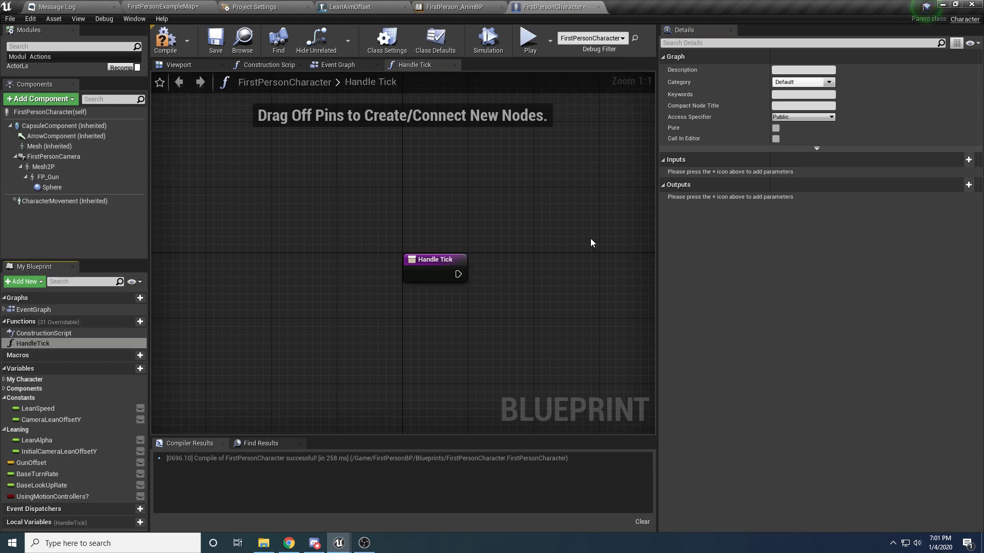
- Add a float input parameter named DeltaSeconds to the HandleTick function
{"action": "left_click", "coordinate": [968, 161]}
{"action": "left_click", "coordinate": [797, 173]}
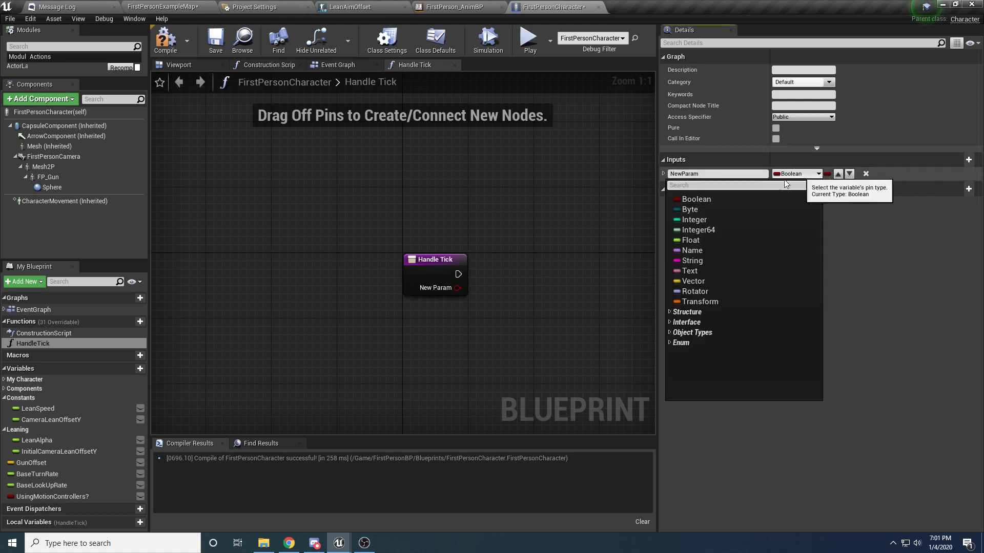
{"action": "left_click", "coordinate": [696, 242]}
{"action": "left_click", "coordinate": [712, 173]}
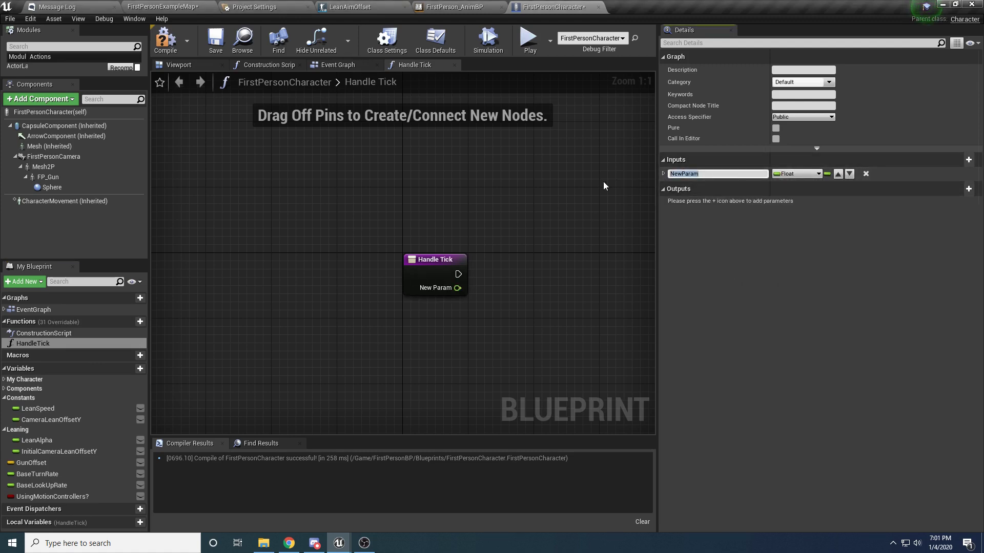
{"action": "type", "text": "Delta"}
{"action": "type", "text": "econds"}
{"action": "key", "text": "Return"}
{"action": "left_click", "coordinate": [435, 272]}
{"action": "left_click", "coordinate": [453, 349]}
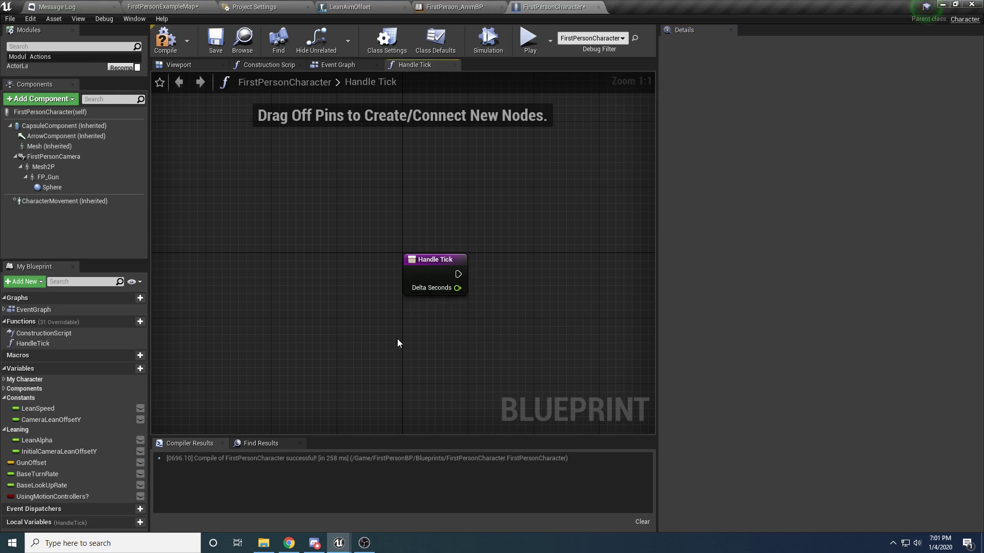
- Put the HandleTick function in a new category named Private and set its access specifier to Private
{"action": "left_click", "coordinate": [35, 343]}
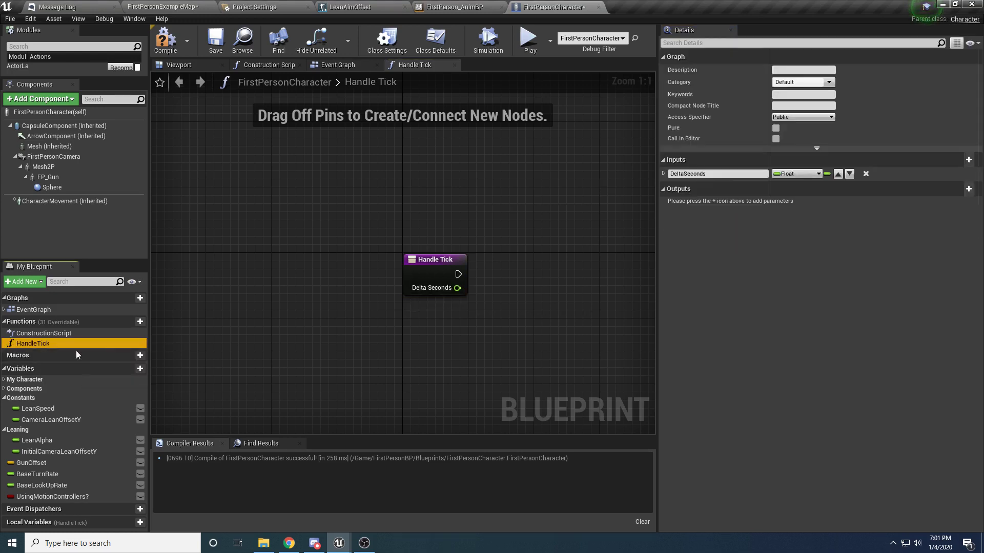
{"action": "left_click", "coordinate": [815, 82]}
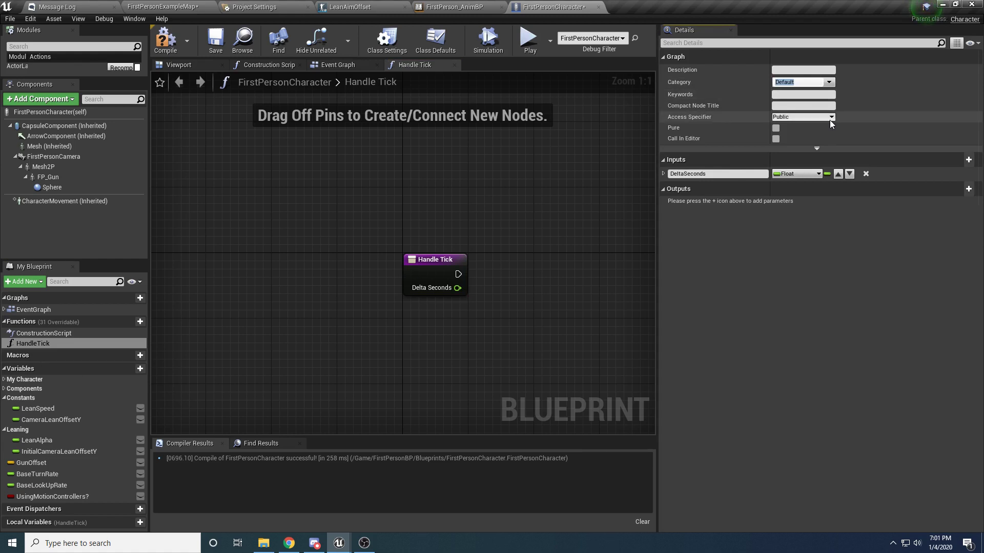
{"action": "type", "text": "Private"}
{"action": "key", "text": "Return"}
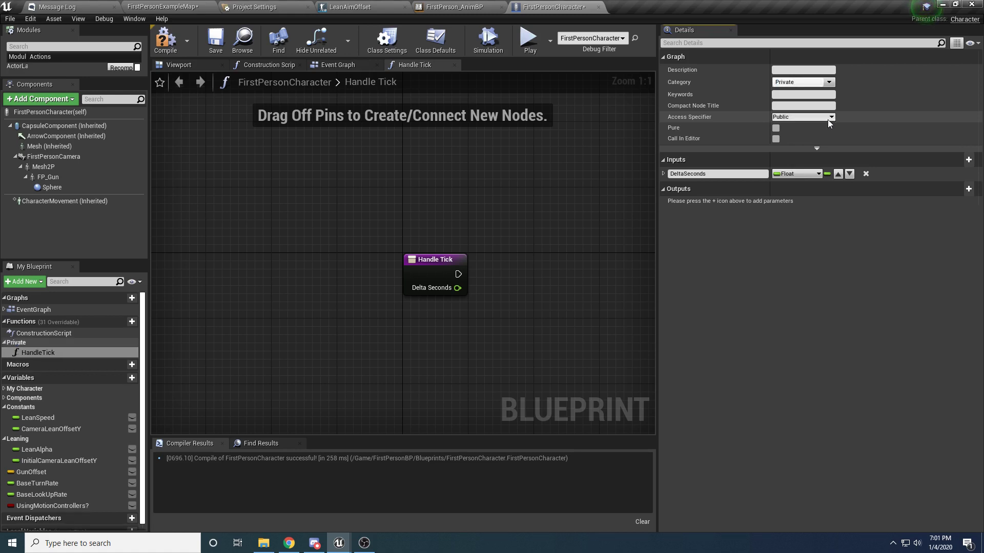
{"action": "left_click", "coordinate": [829, 119]}
{"action": "left_click", "coordinate": [789, 138]}
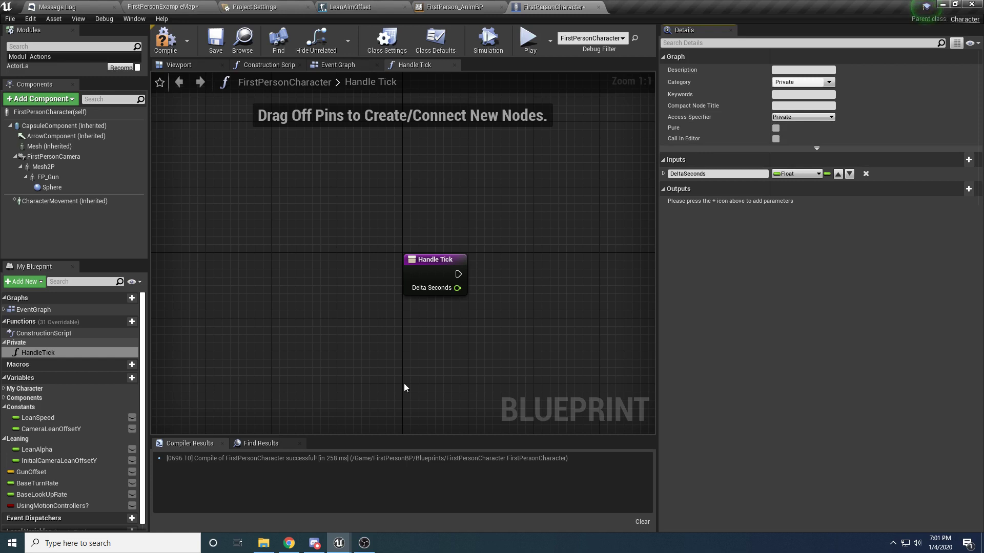
- Duplicate the HandleTick function and name the copy ModifyLeanDegrees
{"action": "left_click", "coordinate": [46, 353]}
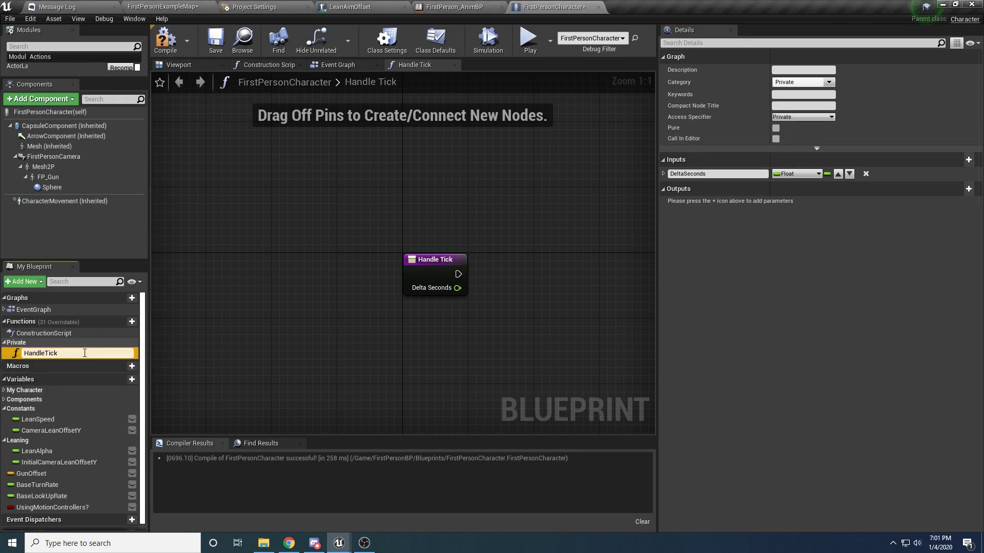
{"action": "key", "text": "Return"}
{"action": "right_click", "coordinate": [57, 352]}
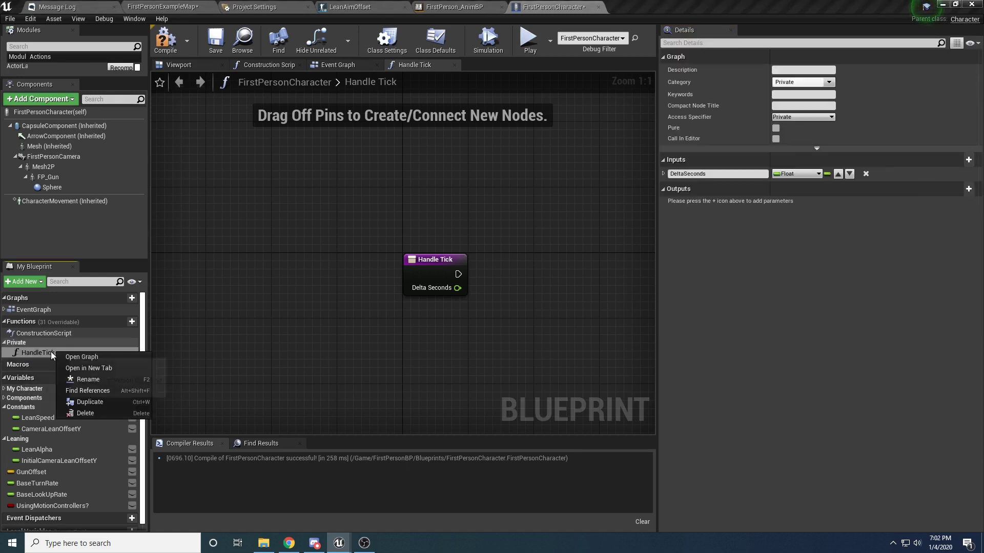
{"action": "left_click", "coordinate": [84, 402]}
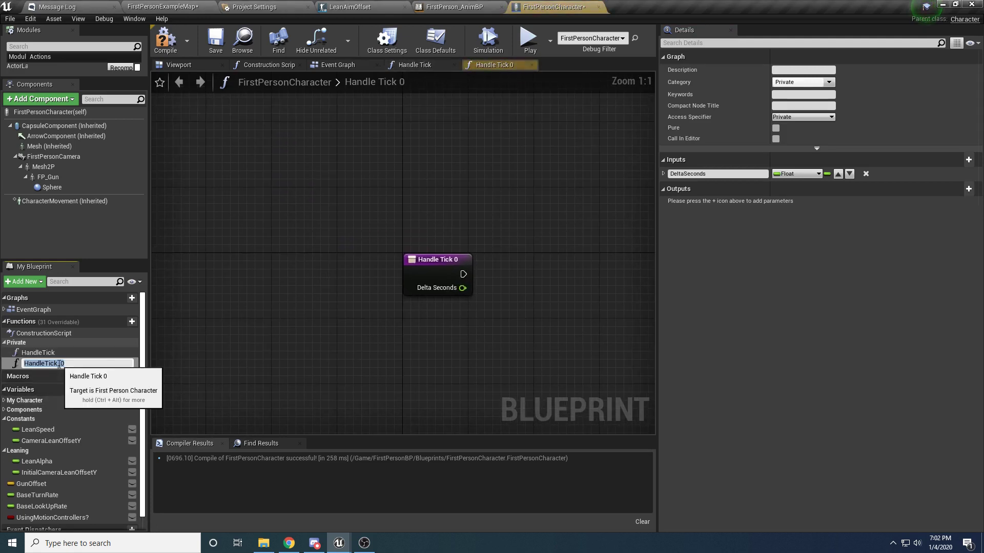
{"action": "type", "text": "Modify"}
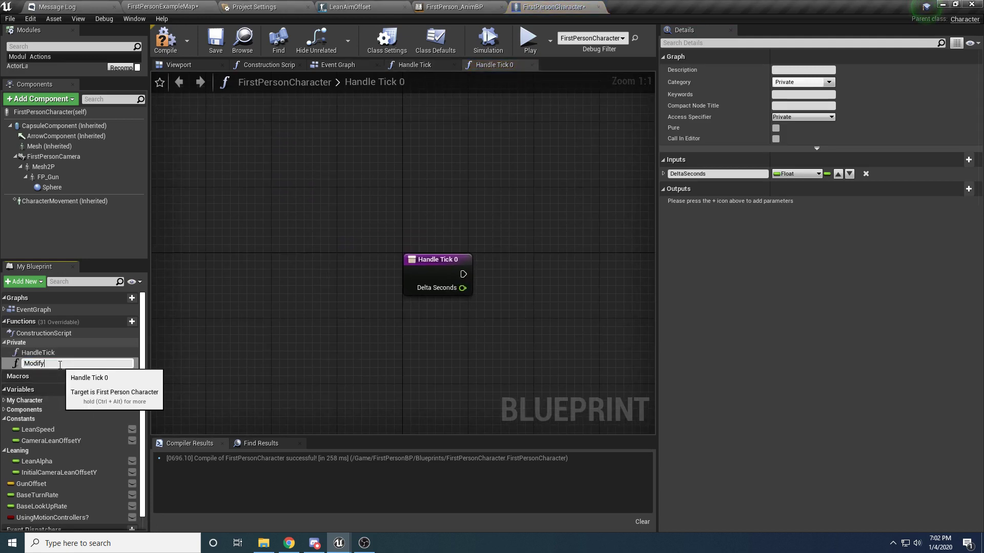
{"action": "type", "text": "LeanDegrees"}
{"action": "key", "text": "Return"}
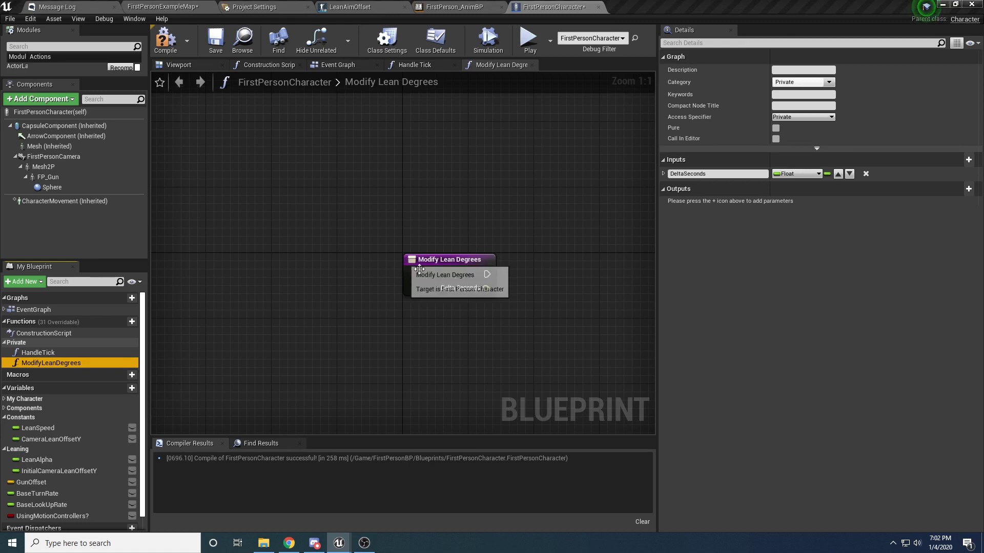
- Rename the float input parameter of the ModifyLeanDegrees function to Amount
{"action": "left_click_drag", "start_coordinate": [451, 259], "coordinate": [476, 268]}
{"action": "left_click", "coordinate": [717, 207]}
{"action": "type", "text": "Amount"}
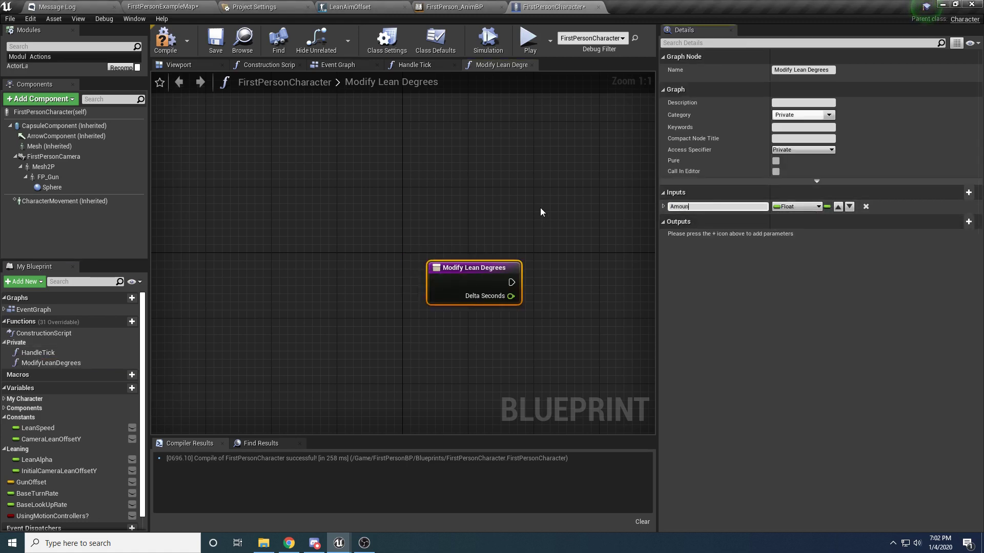
{"action": "key", "text": "Return"}
{"action": "right_click_drag", "start_coordinate": [366, 256], "coordinate": [351, 240]}
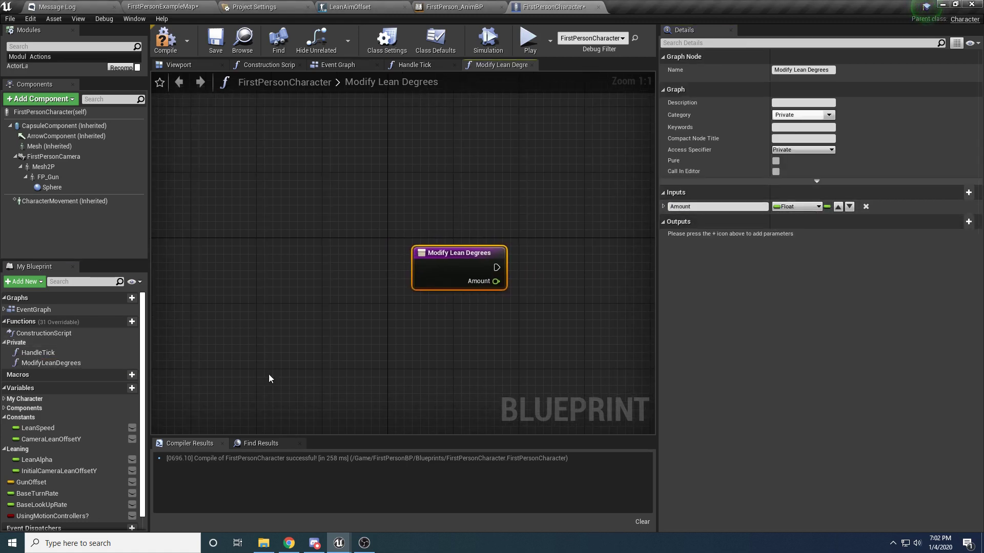
- Create a function named ResetLean in the Private category and set its access specifier to Private
{"action": "left_click", "coordinate": [131, 323]}
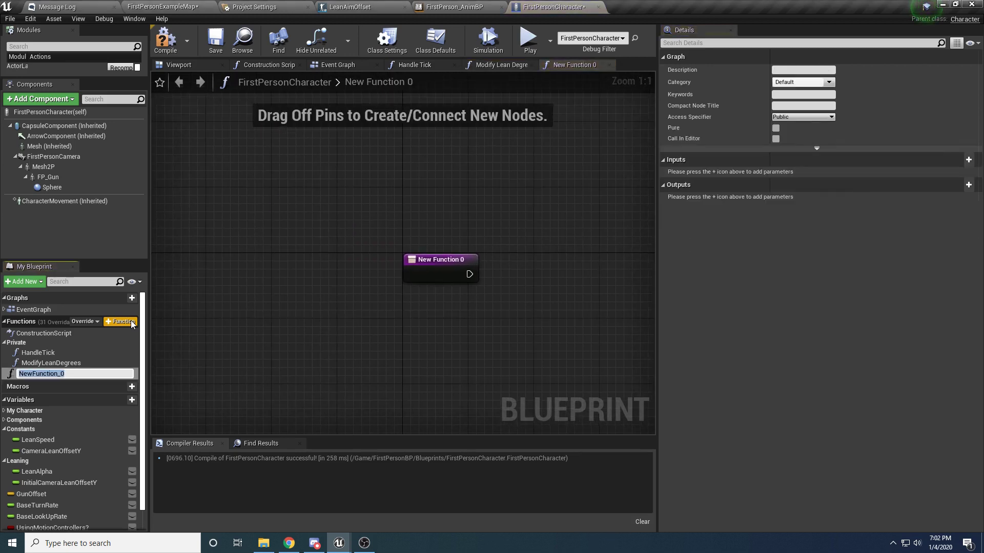
{"action": "type", "text": "ResetLean"}
{"action": "key", "text": "Return"}
{"action": "left_click_drag", "start_coordinate": [31, 373], "coordinate": [16, 342]}
{"action": "left_click", "coordinate": [802, 117]}
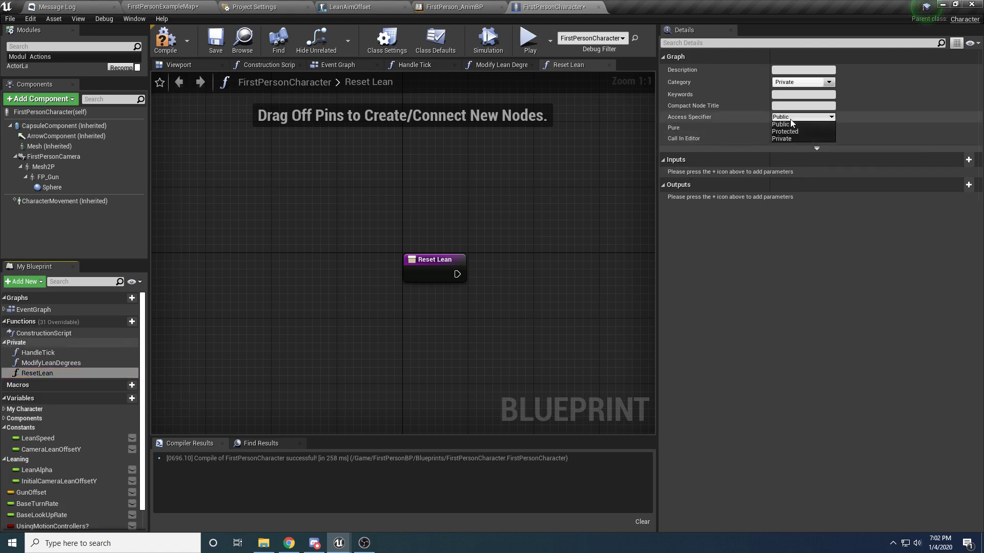
{"action": "left_click", "coordinate": [779, 136]}
{"action": "left_click", "coordinate": [52, 363]}
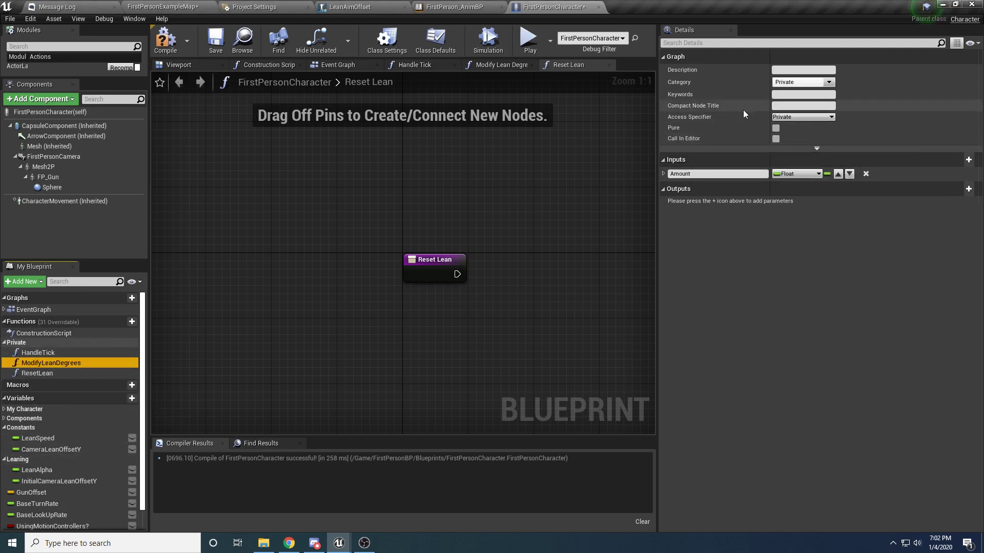
{"action": "left_click", "coordinate": [48, 373]}
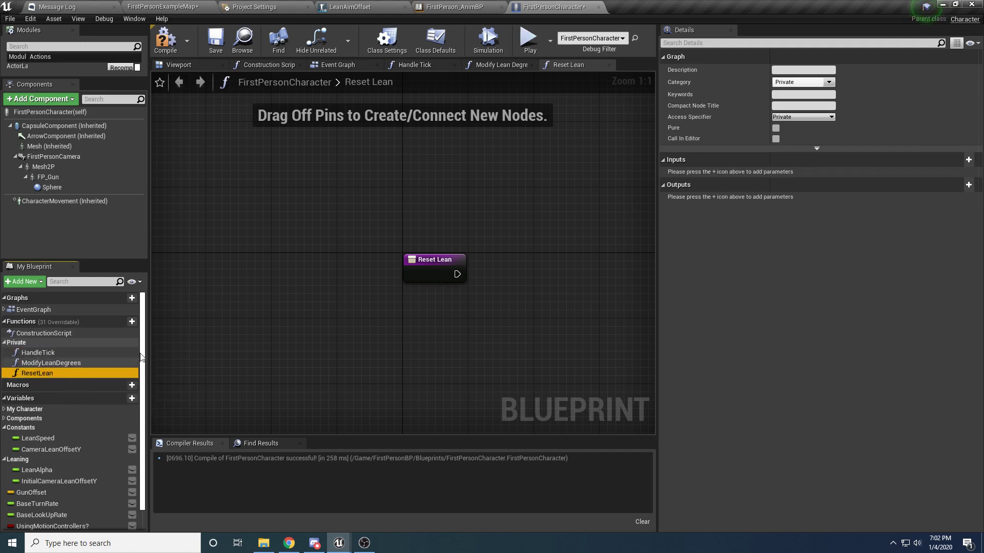
- Duplicate the ResetLean function and name the copy OffsetCamera
{"action": "right_click", "coordinate": [69, 371]}
{"action": "left_click", "coordinate": [112, 420]}
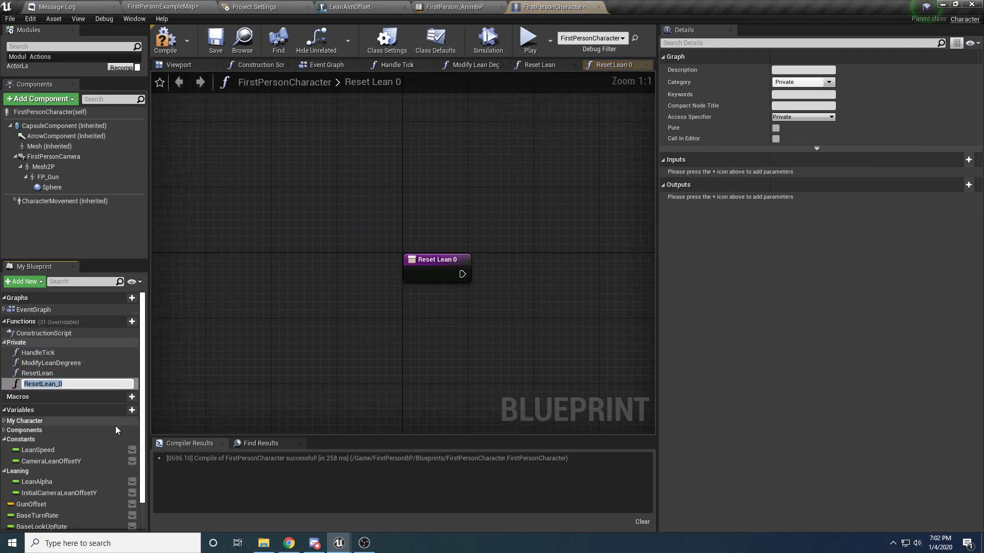
{"action": "type", "text": "OffsetCam"}
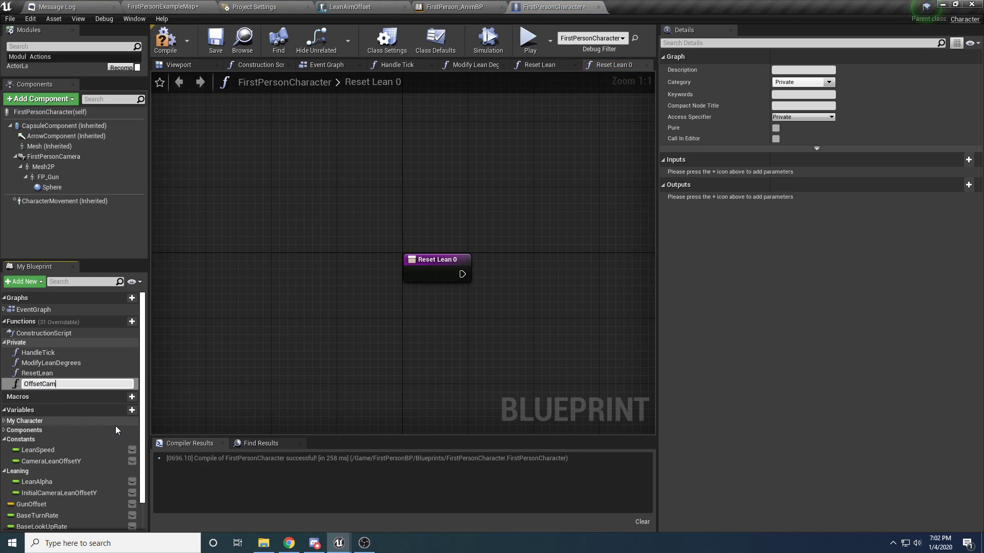
{"action": "type", "text": "era"}
{"action": "key", "text": "Return"}
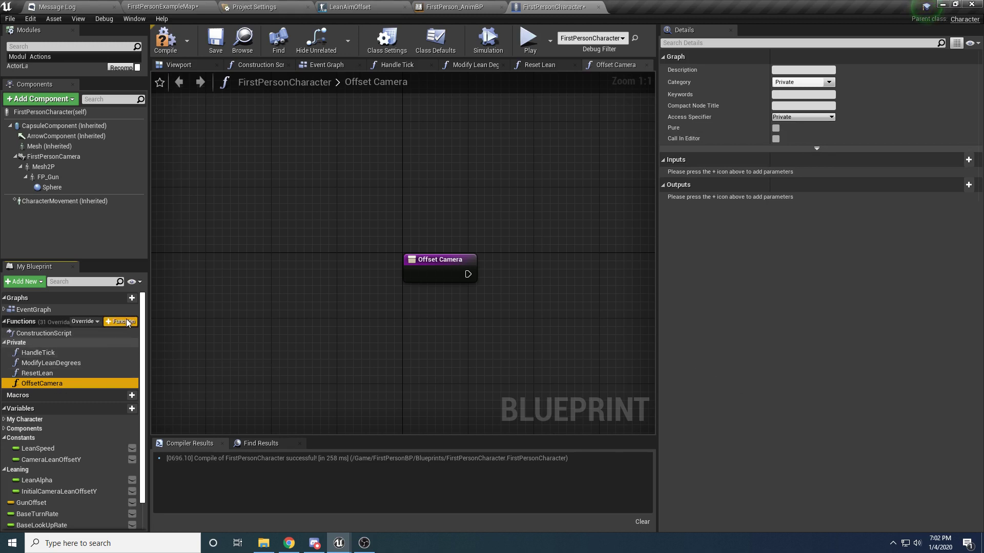
- Create a new function named GetCurrentLeanDegrees in FirstPersonCharacter
{"action": "left_click", "coordinate": [123, 321]}
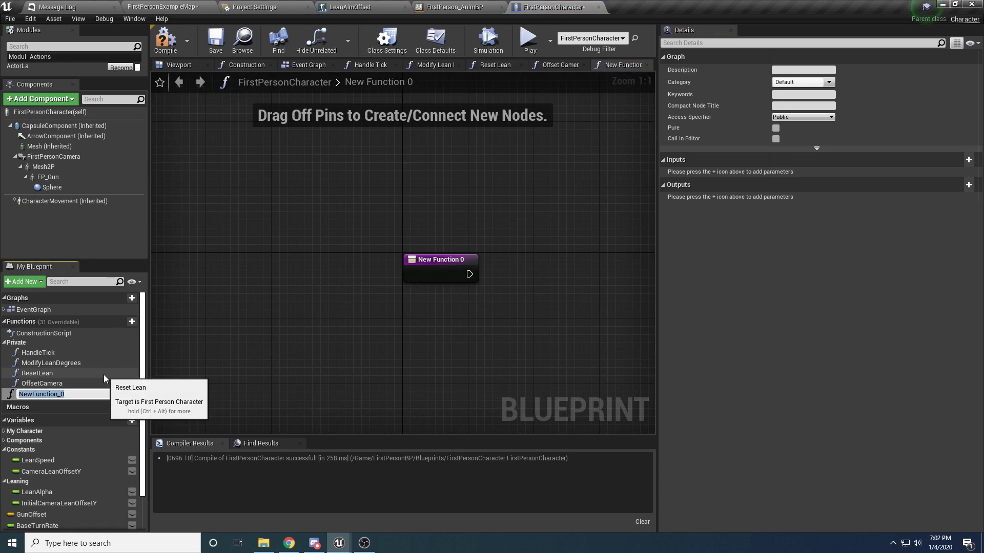
{"action": "type", "text": "GetCurrentLeanDegrees"}
{"action": "key", "text": "Return"}
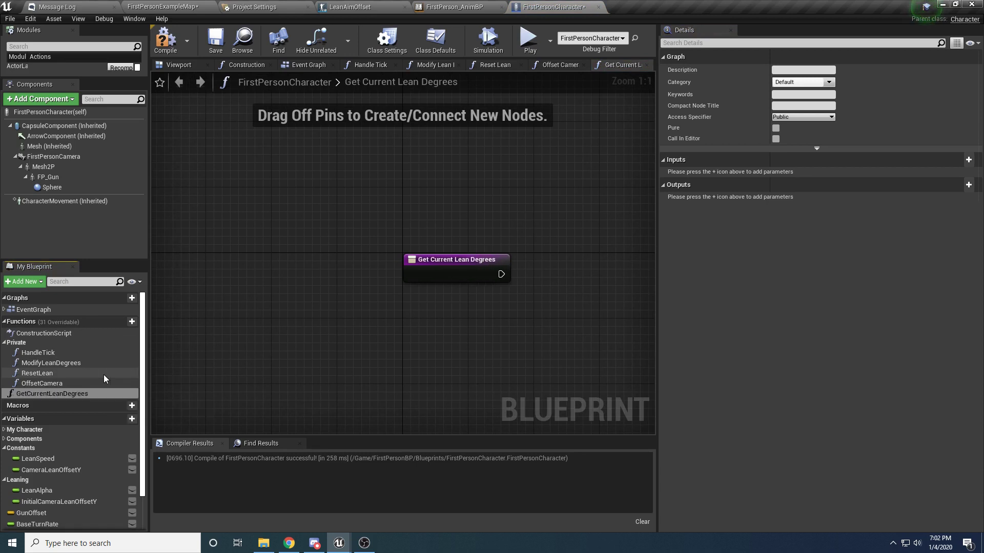
- Mark the GetCurrentLeanDegrees function as pure and const, and save the compiled FirstPersonCharacter blueprint
{"action": "right_click_drag", "start_coordinate": [432, 211], "coordinate": [377, 205]}
{"action": "left_click", "coordinate": [821, 151]}
{"action": "left_click", "coordinate": [776, 128]}
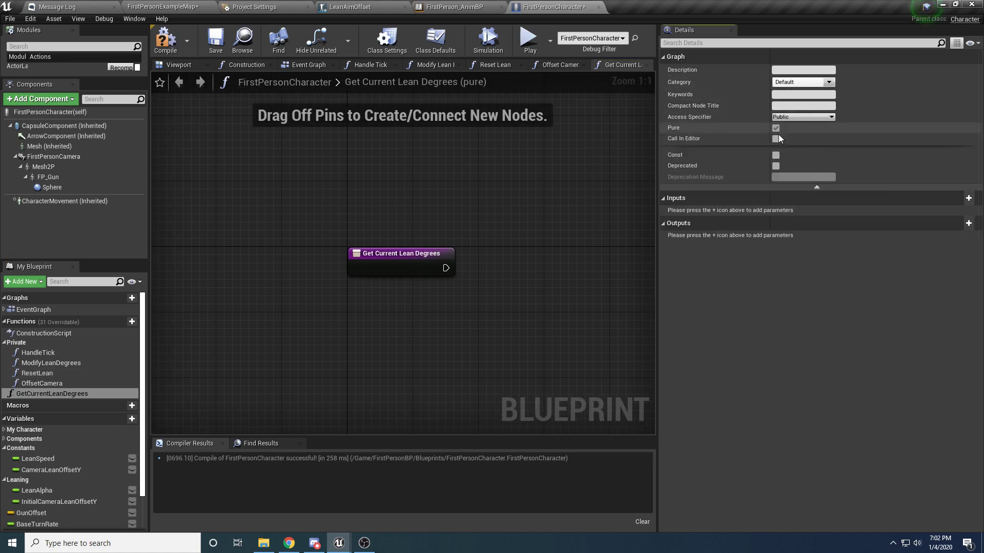
{"action": "left_click", "coordinate": [776, 155]}
{"action": "left_click", "coordinate": [224, 42]}
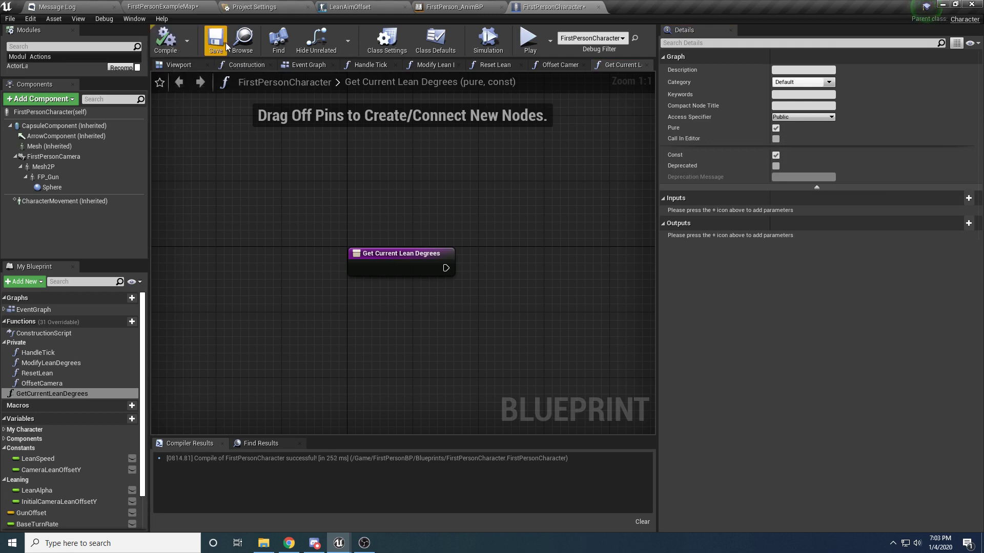
- Make GetCurrentLeanDegrees return the LeanAlpha variable through a float output on a Return Node
{"action": "left_click", "coordinate": [40, 393]}
{"action": "scroll", "coordinate": [44, 405], "scroll_direction": "down", "scroll_amount": 3}
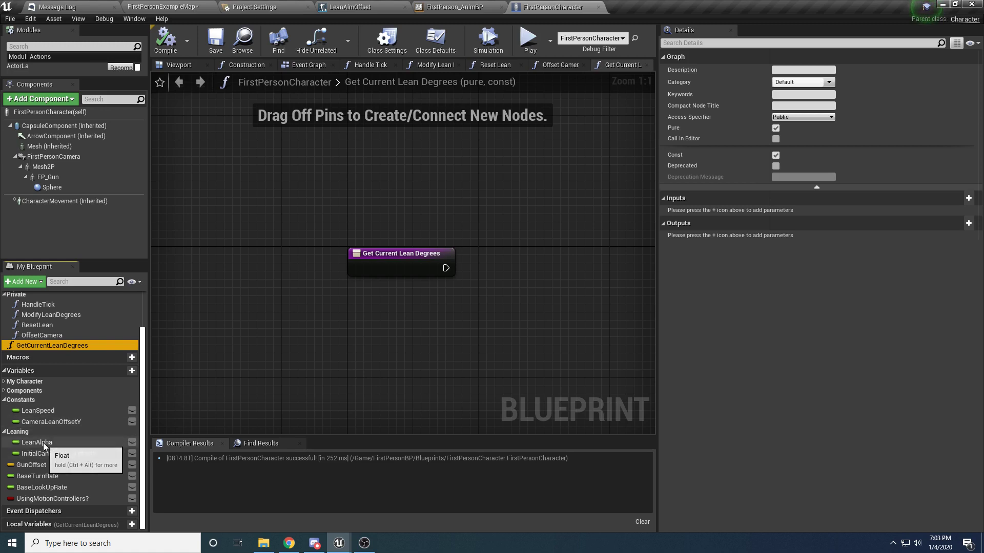
{"action": "left_click_drag", "start_coordinate": [37, 443], "coordinate": [397, 267]}
{"action": "left_click", "coordinate": [375, 319]}
{"action": "mouse_move", "coordinate": [420, 313]}
{"action": "left_mouse_down"}
{"action": "mouse_move", "coordinate": [488, 283]}
{"action": "mouse_move", "coordinate": [414, 309]}
{"action": "left_mouse_up"}
- Rename the GetCurrentLeanDegrees function to GetCurrentLeanAlpha
{"action": "left_click", "coordinate": [56, 347]}
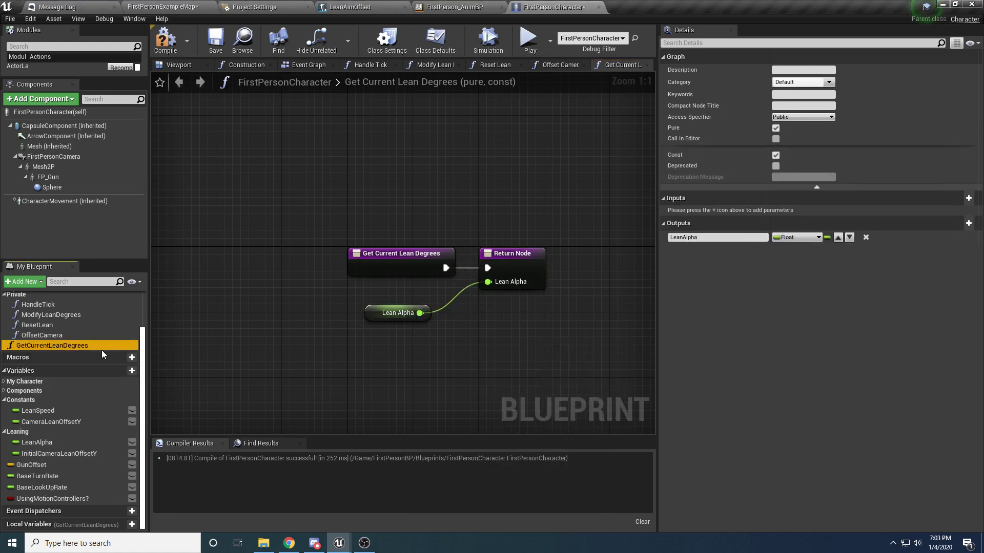
{"action": "left_click", "coordinate": [103, 349]}
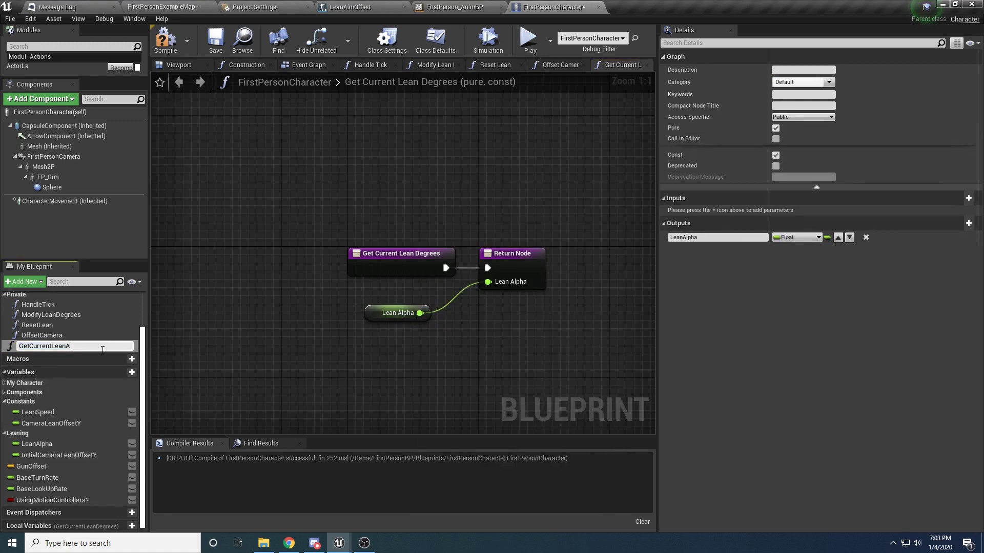
{"action": "type", "text": "Alpha"}
{"action": "key", "text": "Return"}
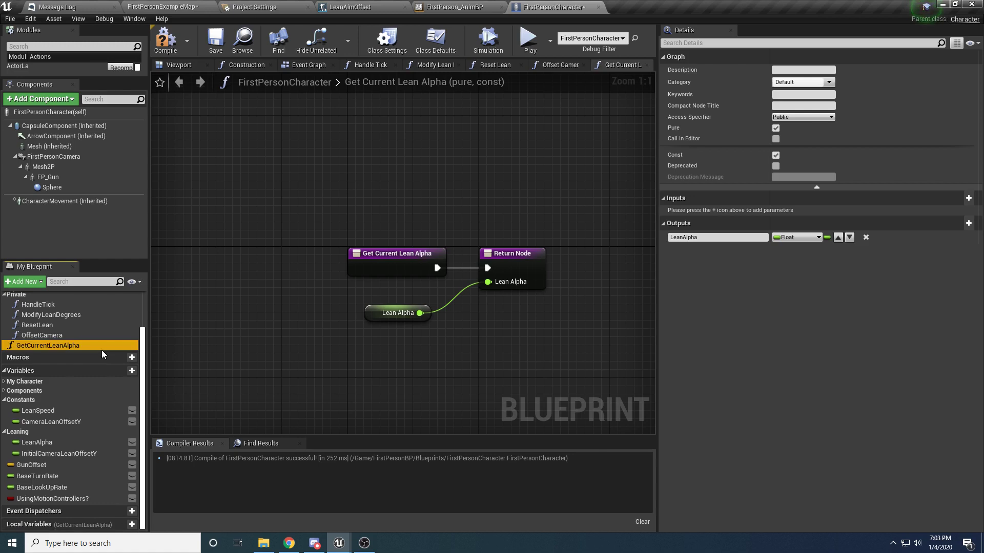
- Rename the ModifyLeanDegrees function to ModifyLeanAlpha
{"action": "left_click", "coordinate": [75, 314]}
{"action": "key", "text": "F2"}
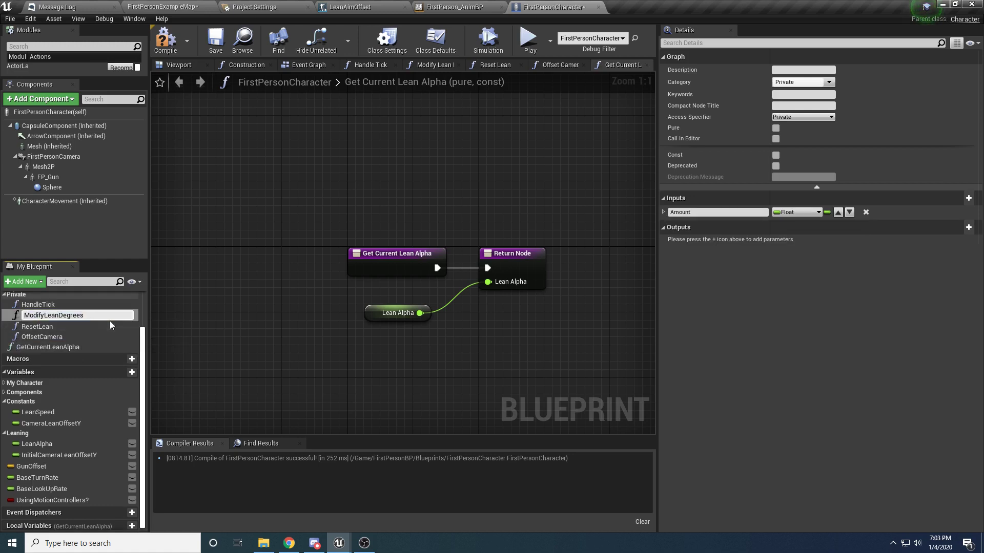
{"action": "key", "text": "BackSpace"}
{"action": "key", "text": "BackSpace"}
{"action": "key", "text": "BackSpace"}
{"action": "key", "text": "BackSpace"}
{"action": "key", "text": "BackSpace"}
{"action": "key", "text": "BackSpace"}
{"action": "key", "text": "BackSpace"}
{"action": "type", "text": "Alpha"}
{"action": "key", "text": "Return"}
- Check the settings of the lean functions and compile FirstPersonCharacter
{"action": "left_click", "coordinate": [87, 323]}
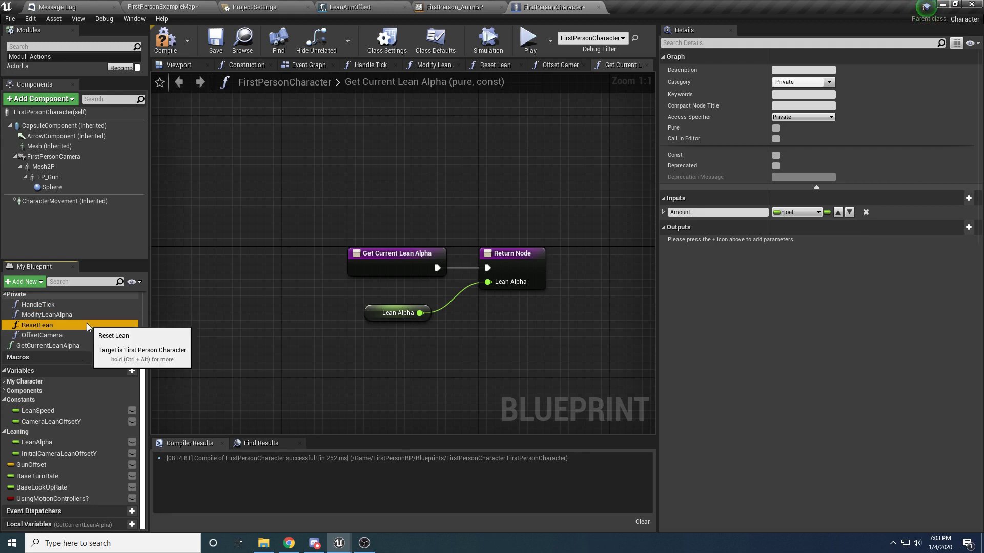
{"action": "left_click", "coordinate": [51, 336]}
{"action": "left_click", "coordinate": [48, 304]}
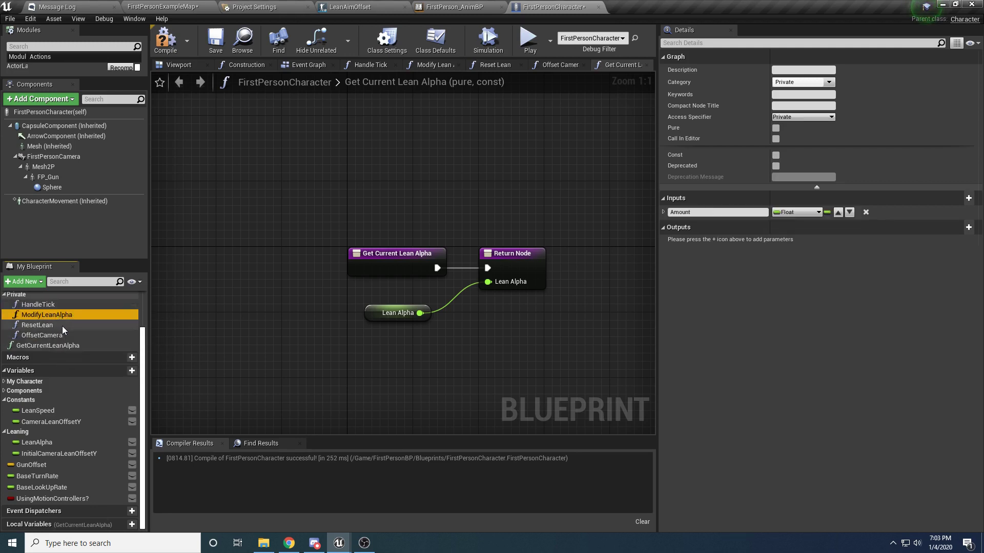
{"action": "left_click", "coordinate": [43, 335]}
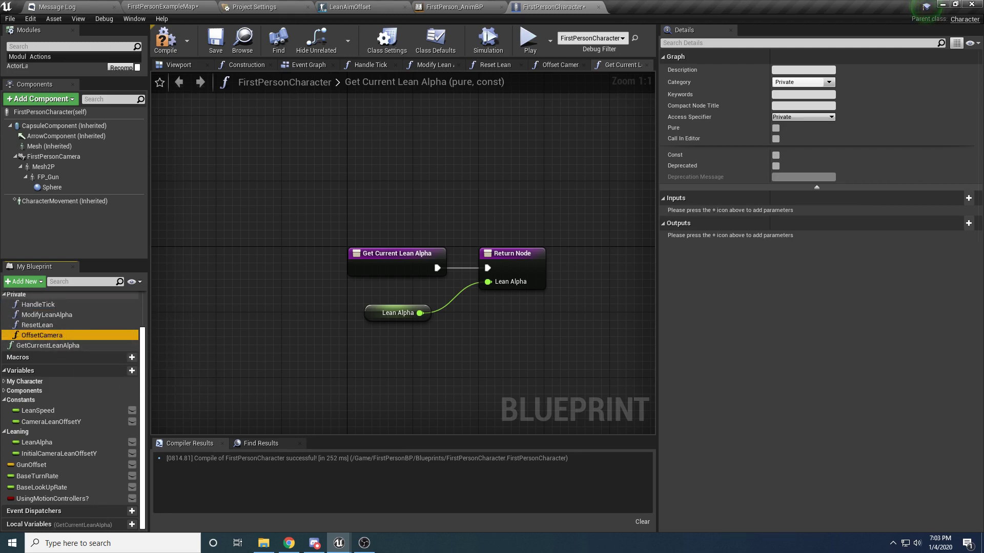
{"action": "left_click", "coordinate": [58, 346]}
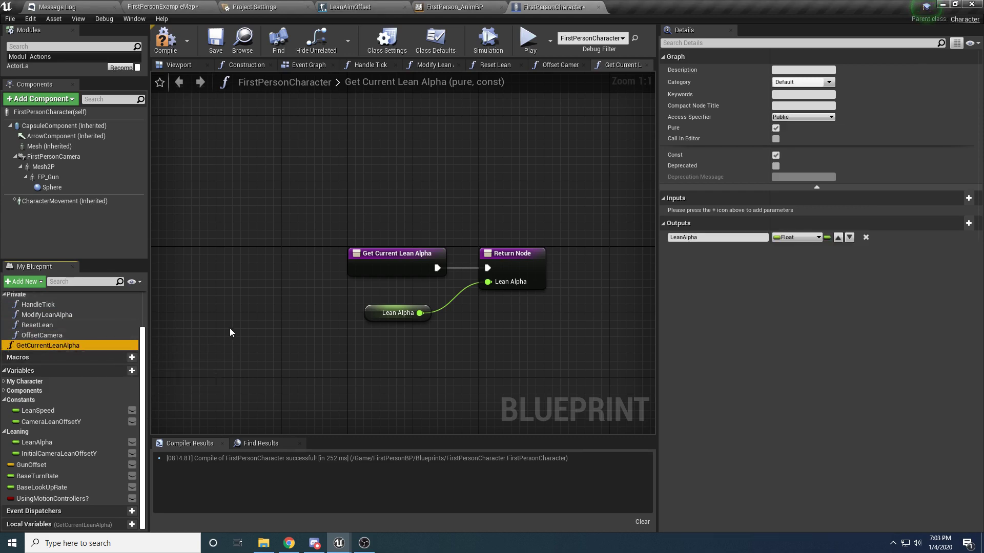
{"action": "left_click", "coordinate": [165, 40]}
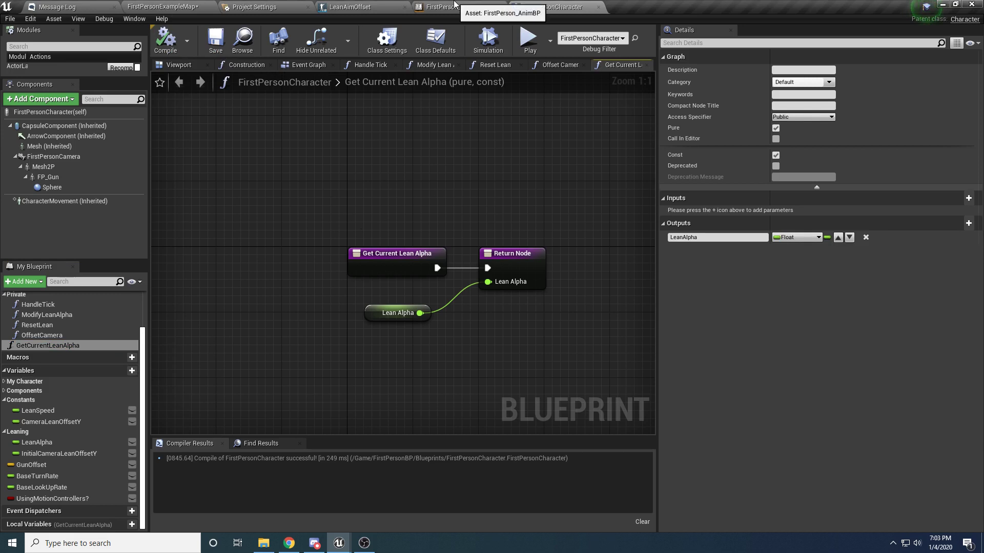
- In FirstPerson_AnimBP's Event Graph, add a Get Current Lean Alpha call on the Player reference beside the lean alpha comment
{"action": "left_click", "coordinate": [461, 7]}
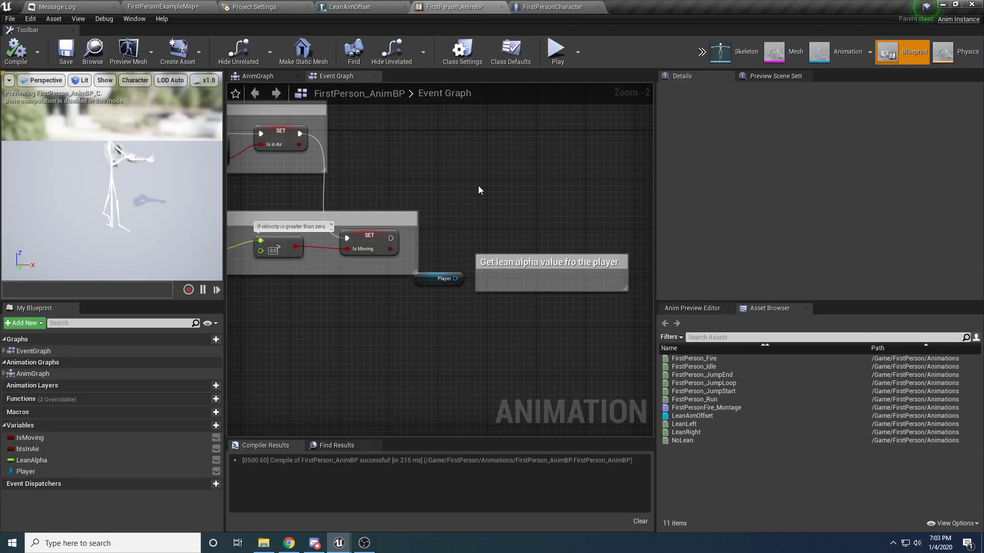
{"action": "scroll", "coordinate": [479, 191], "scroll_direction": "up", "scroll_amount": 2}
{"action": "left_click_drag", "start_coordinate": [557, 258], "coordinate": [548, 203]}
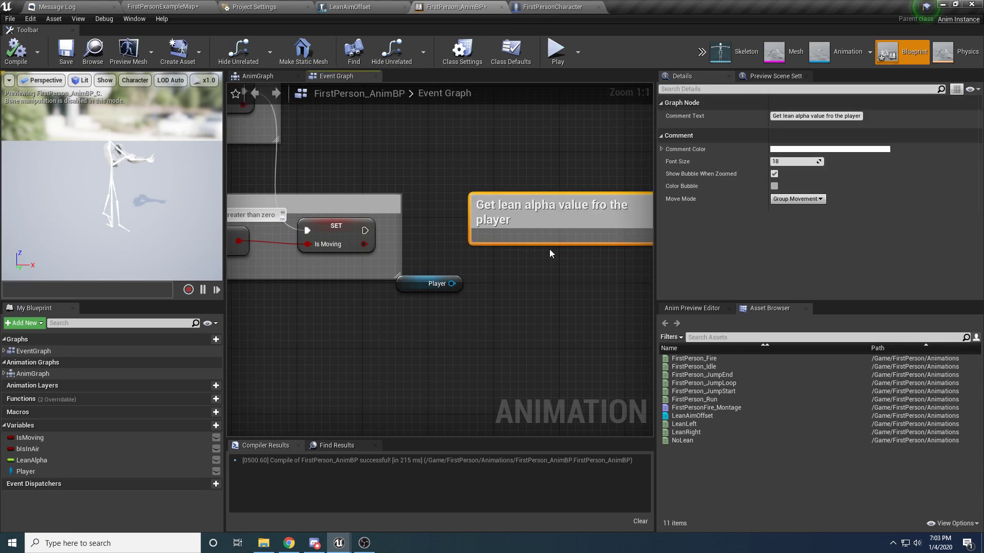
{"action": "right_click_drag", "start_coordinate": [549, 249], "coordinate": [521, 264]}
{"action": "left_click_drag", "start_coordinate": [425, 295], "coordinate": [548, 291]}
{"action": "type", "text": "get"}
{"action": "type", "text": " lean"}
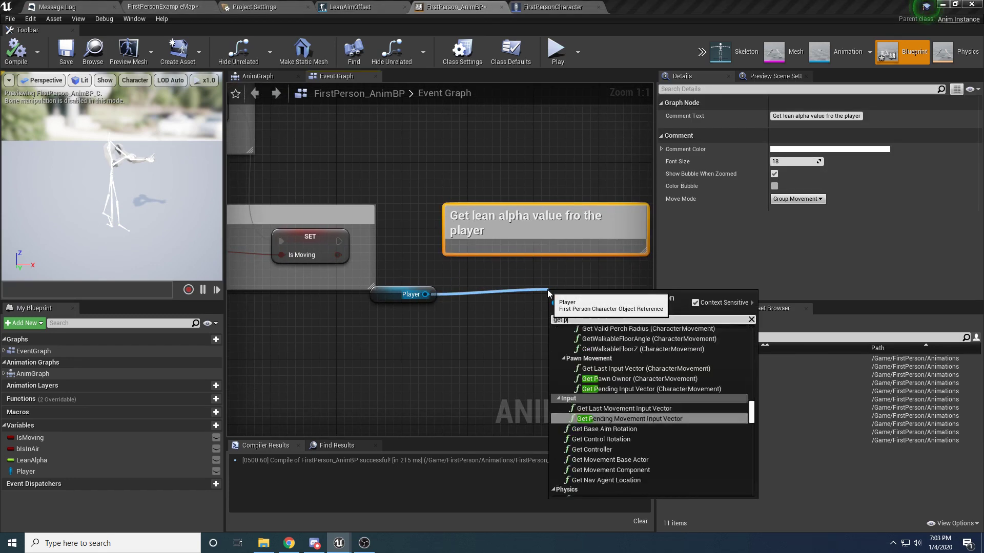
{"action": "key", "text": "Return"}
{"action": "right_click_drag", "start_coordinate": [537, 288], "coordinate": [438, 295]}
{"action": "left_click_drag", "start_coordinate": [469, 309], "coordinate": [378, 266]}
- Replace the lean alpha comment with a Set LeanAlpha node fed by Get Current Lean Alpha and executed after Set Is Moving
{"action": "left_click", "coordinate": [402, 239]}
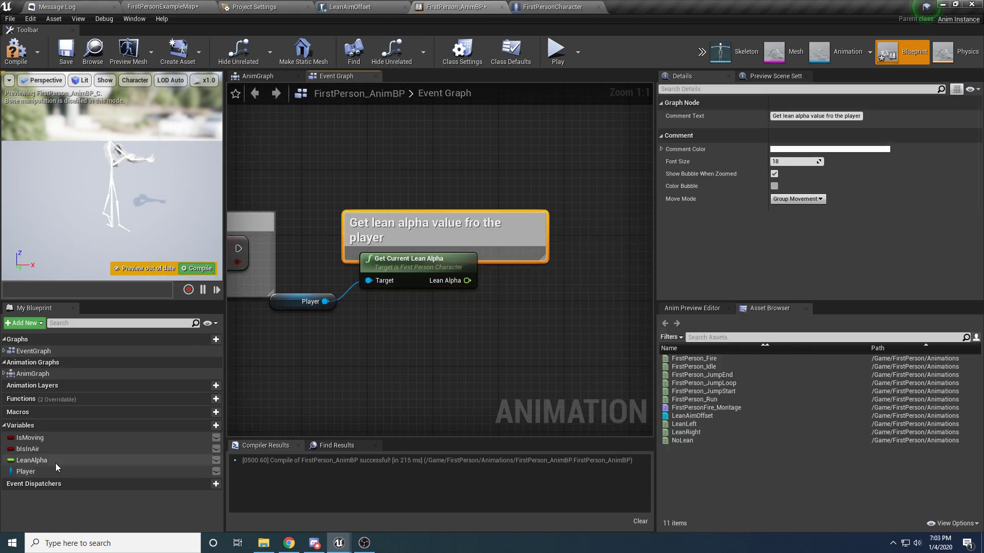
{"action": "key", "text": "Delete"}
{"action": "left_click_drag", "start_coordinate": [31, 460], "coordinate": [517, 197]}
{"action": "left_click", "coordinate": [543, 219]}
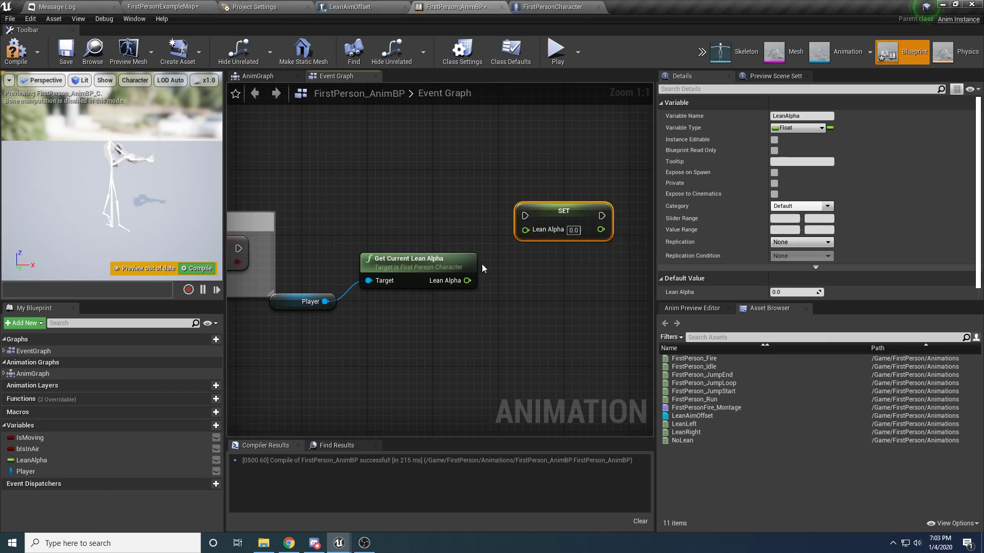
{"action": "left_click_drag", "start_coordinate": [466, 281], "coordinate": [262, 252]}
{"action": "right_click_drag", "start_coordinate": [261, 251], "coordinate": [316, 251]}
{"action": "left_click_drag", "start_coordinate": [298, 251], "coordinate": [580, 216]}
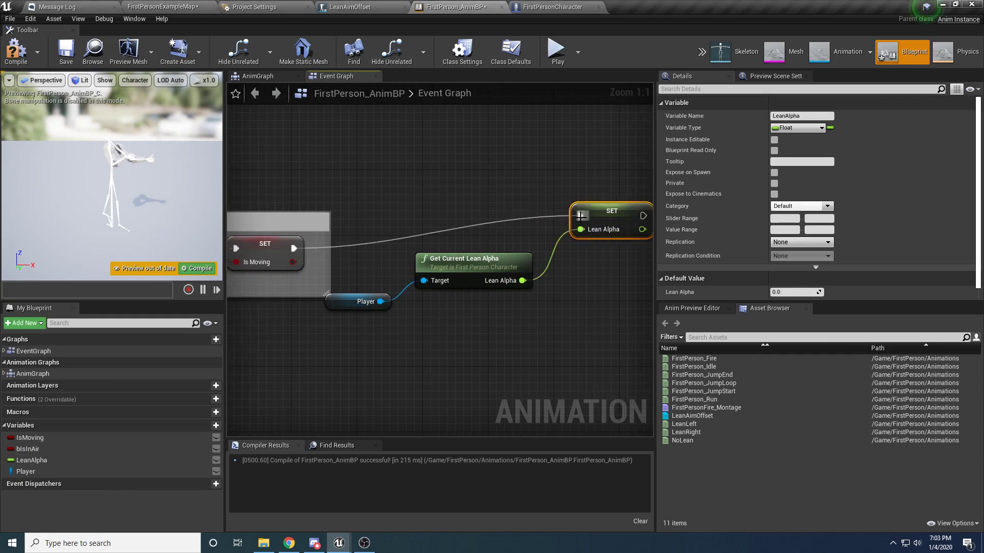
- Move the Player, Get Current Lean Alpha and Set LeanAlpha nodes together so the execution wire runs straight
{"action": "right_click_drag", "start_coordinate": [580, 216], "coordinate": [494, 216]}
{"action": "left_click_drag", "start_coordinate": [547, 177], "coordinate": [294, 353]}
{"action": "left_click_drag", "start_coordinate": [532, 216], "coordinate": [540, 249]}
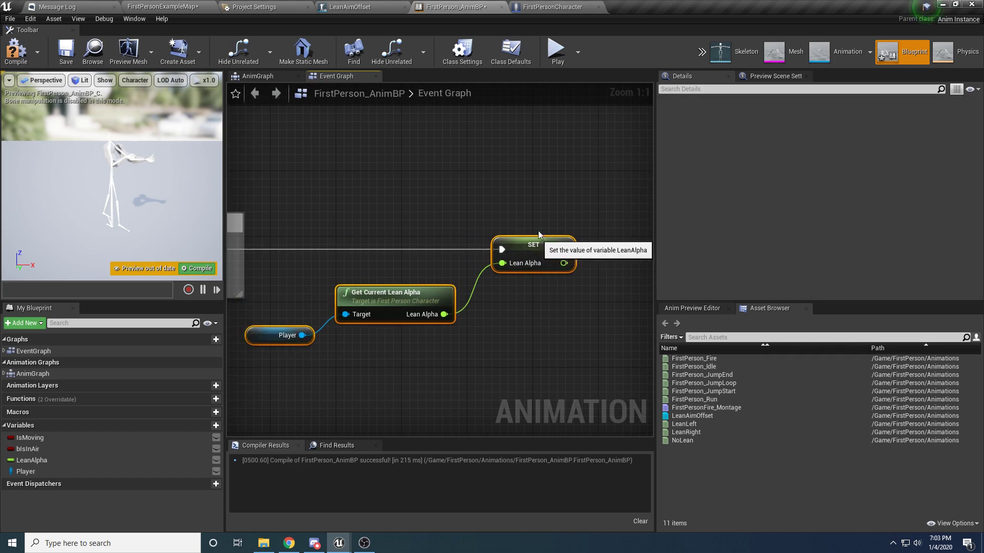
{"action": "left_click", "coordinate": [590, 205]}
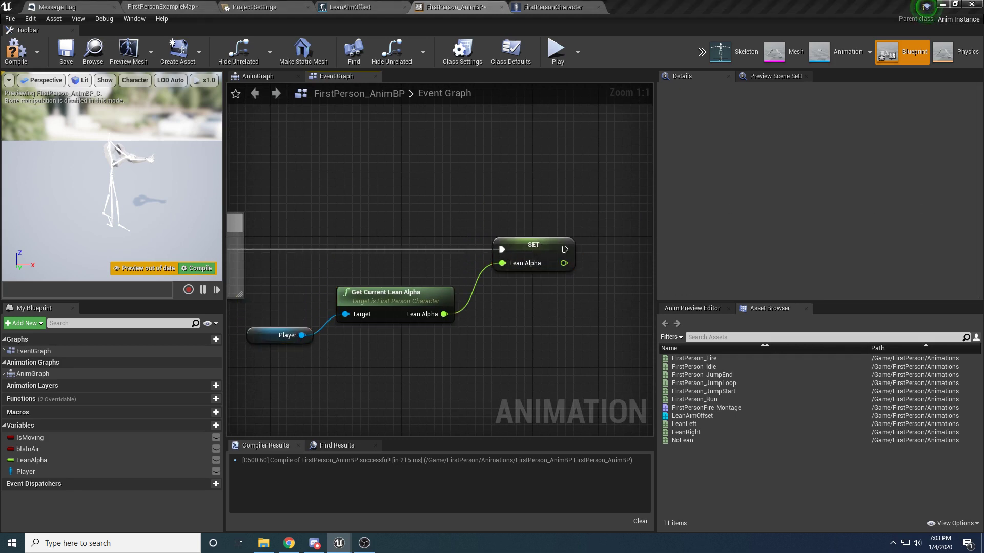
- Compile FirstPerson_AnimBP and save all unsaved levels and assets
{"action": "left_click", "coordinate": [15, 51]}
{"action": "left_click", "coordinate": [10, 18]}
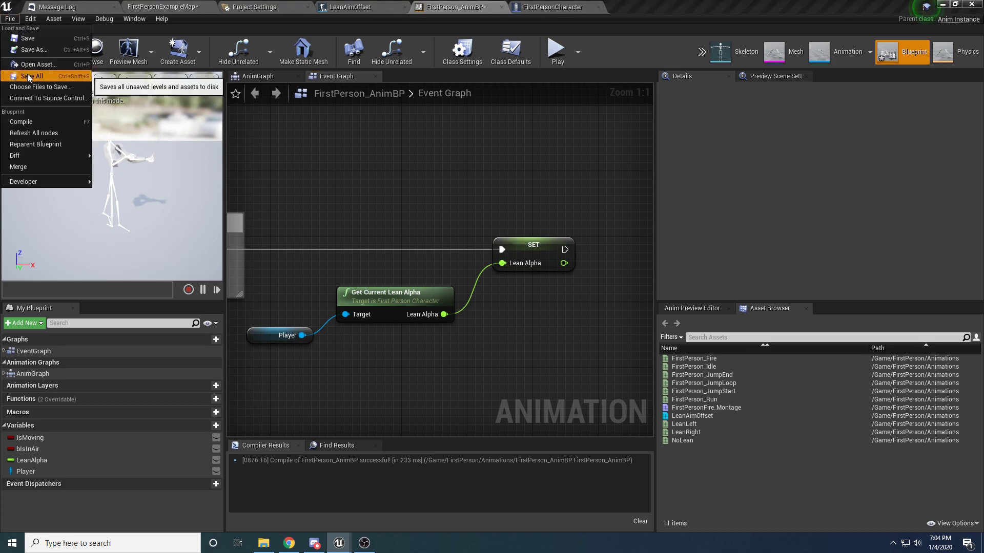
{"action": "left_click", "coordinate": [30, 75]}
{"action": "left_click", "coordinate": [364, 542]}
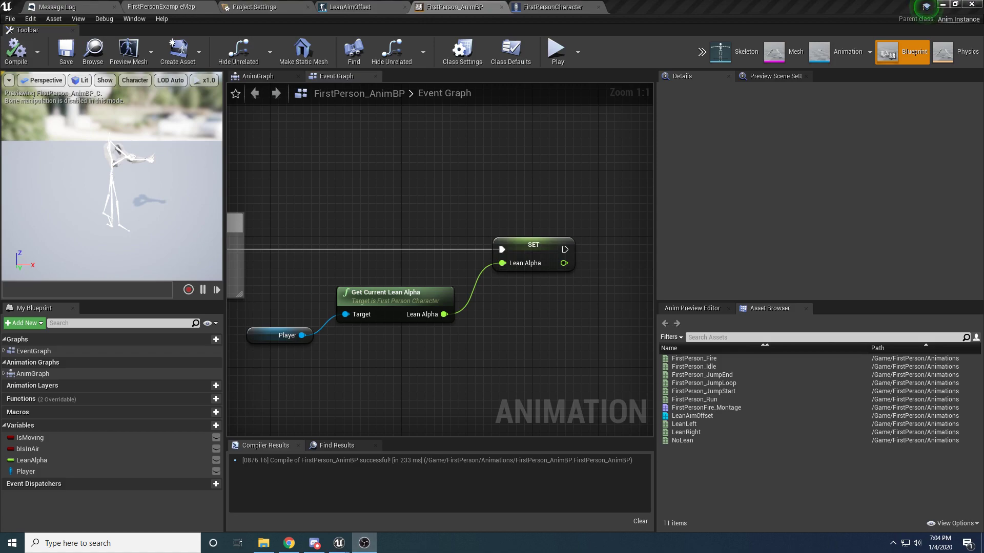